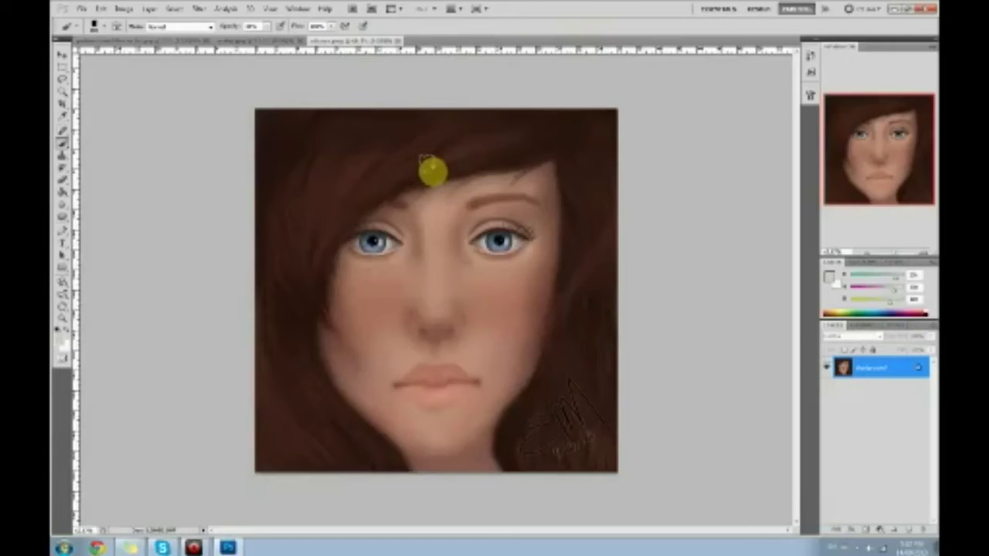
right_click(503, 239)
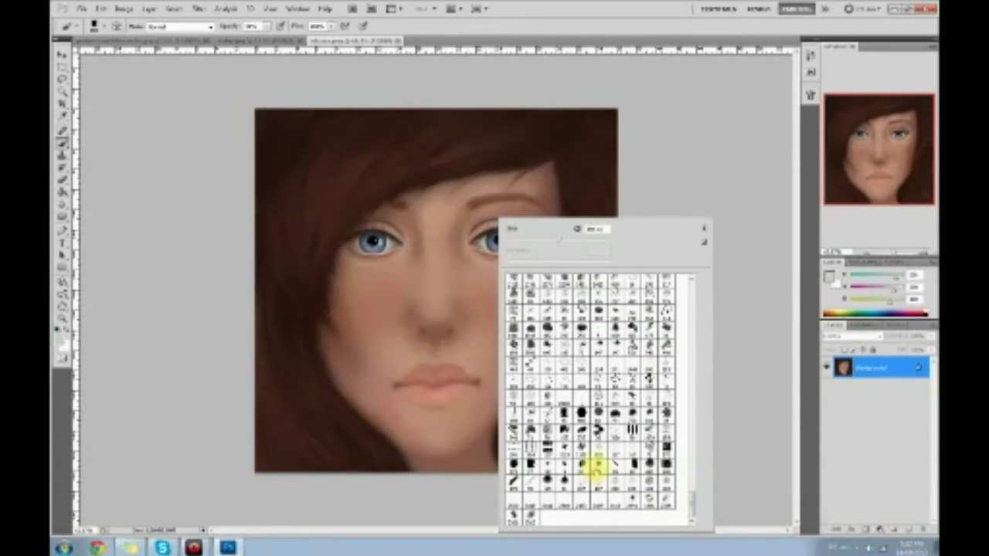
click(751, 435)
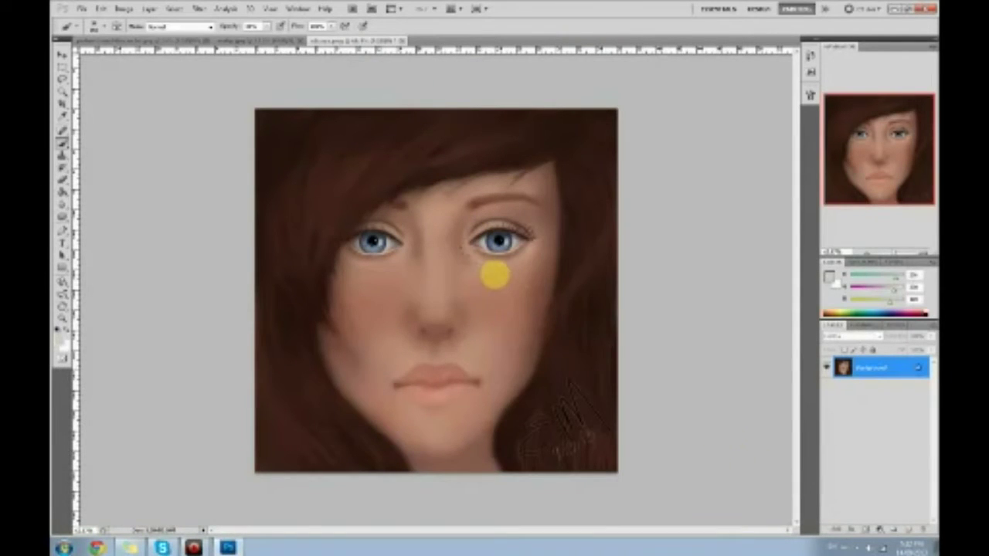
- Open the Liquify filter, reduce the brush size and nudge the outer cheek beside the eye with Forward Warp
click(198, 9)
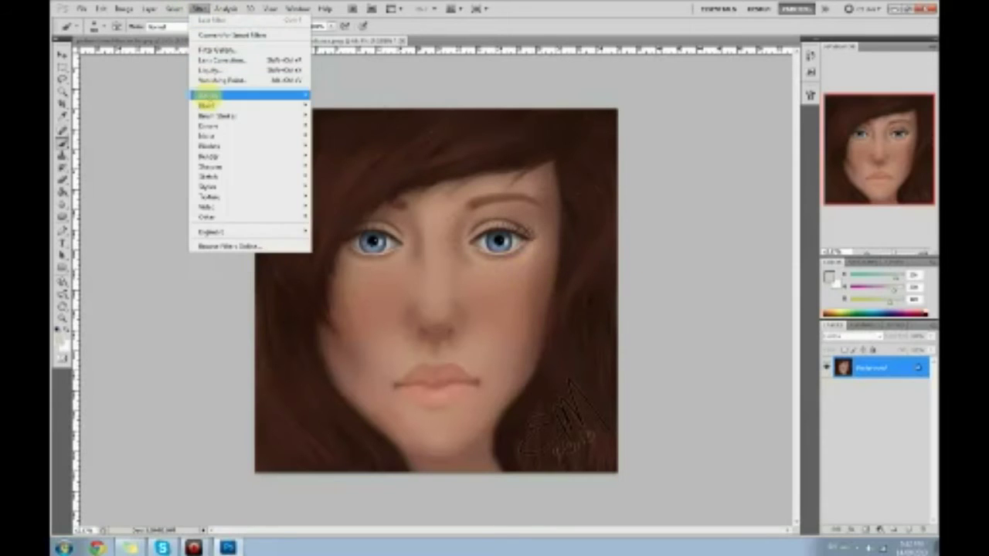
click(231, 66)
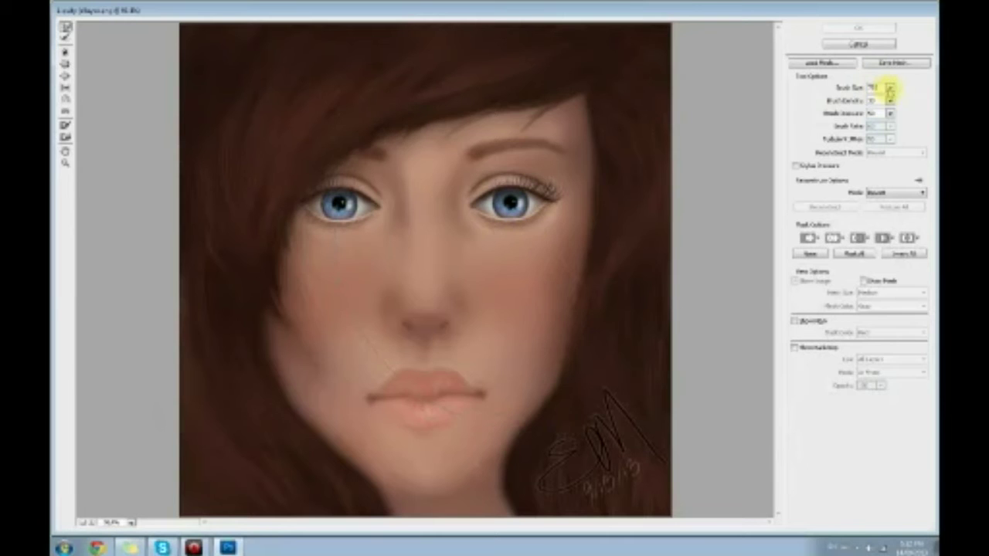
click(848, 101)
key(bracketleft)
key(bracketleft)
key(bracketleft)
key(bracketleft)
key(bracketleft)
click(552, 225)
drag(553, 225, 548, 221)
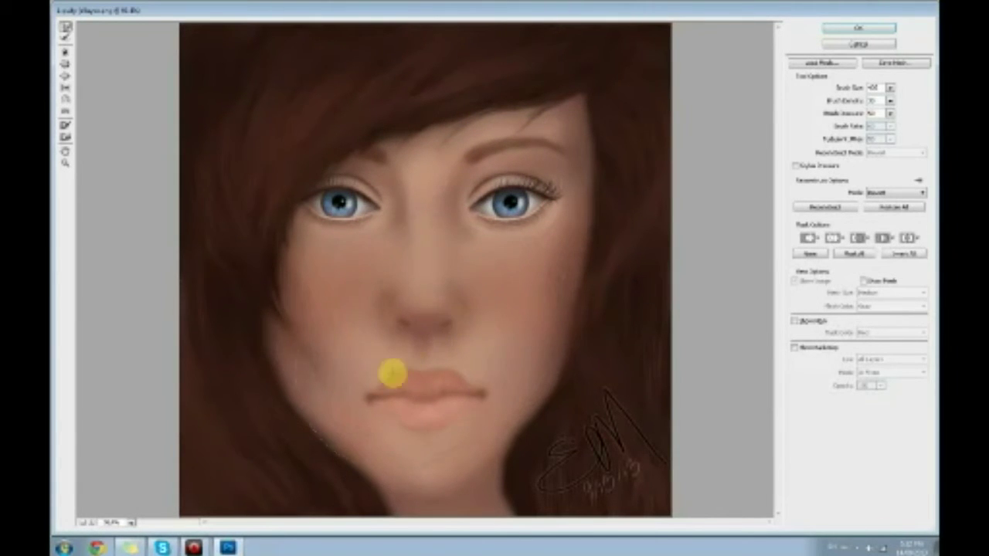
- Shrink the mouth slightly with the Pucker tool and apply the Liquify changes
mouse_move(445, 384)
mouse_down()
mouse_move(432, 415)
mouse_move(413, 402)
mouse_move(451, 396)
mouse_move(394, 390)
mouse_move(471, 401)
mouse_up()
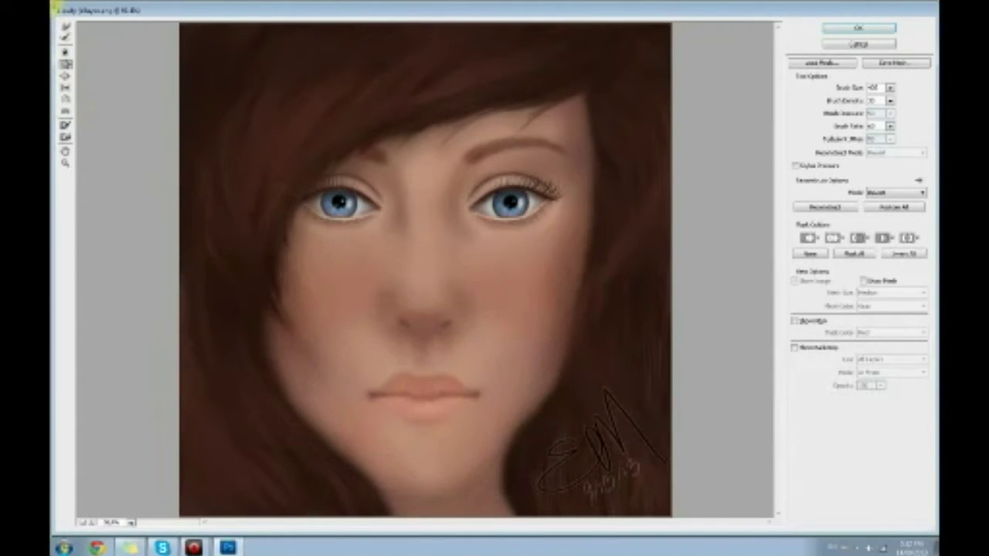
mouse_move(446, 390)
mouse_down()
mouse_move(440, 415)
mouse_move(427, 422)
mouse_move(423, 389)
mouse_move(300, 438)
mouse_move(274, 421)
mouse_move(410, 472)
mouse_move(420, 490)
mouse_move(473, 473)
mouse_move(469, 484)
mouse_move(532, 439)
mouse_move(601, 351)
mouse_move(590, 325)
mouse_move(611, 296)
mouse_move(622, 154)
mouse_move(619, 117)
mouse_move(596, 78)
mouse_move(231, 183)
mouse_move(248, 272)
mouse_move(219, 313)
mouse_move(269, 382)
mouse_move(241, 309)
mouse_up()
click(840, 31)
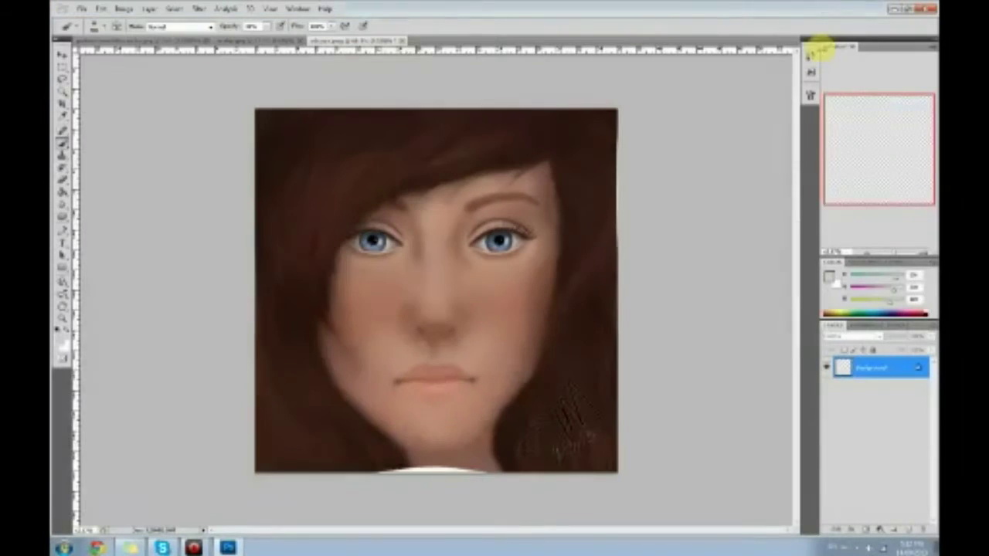
- Paint over the white gaps along the canvas edges and the signature in the hair with sampled skin and hair colors
alt+click(446, 458)
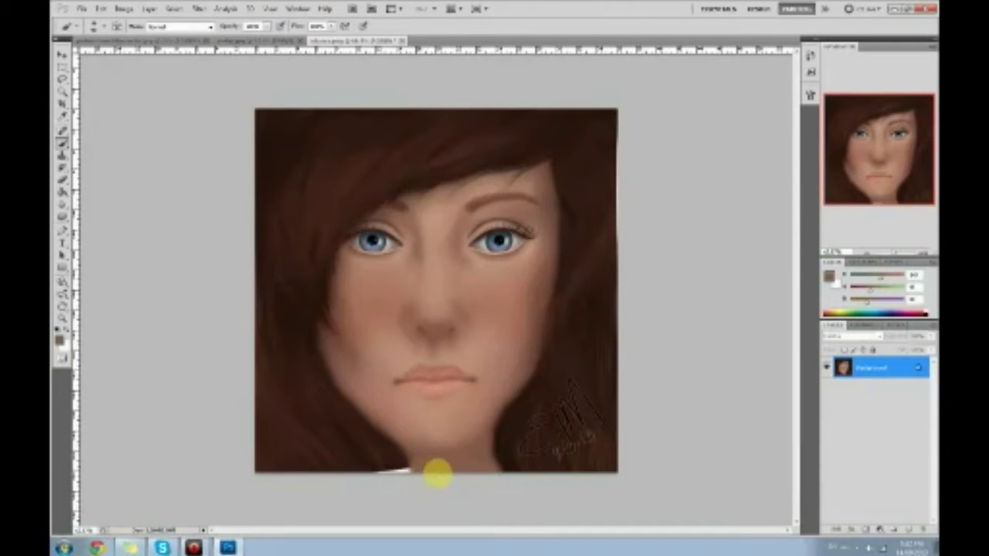
alt+click(371, 464)
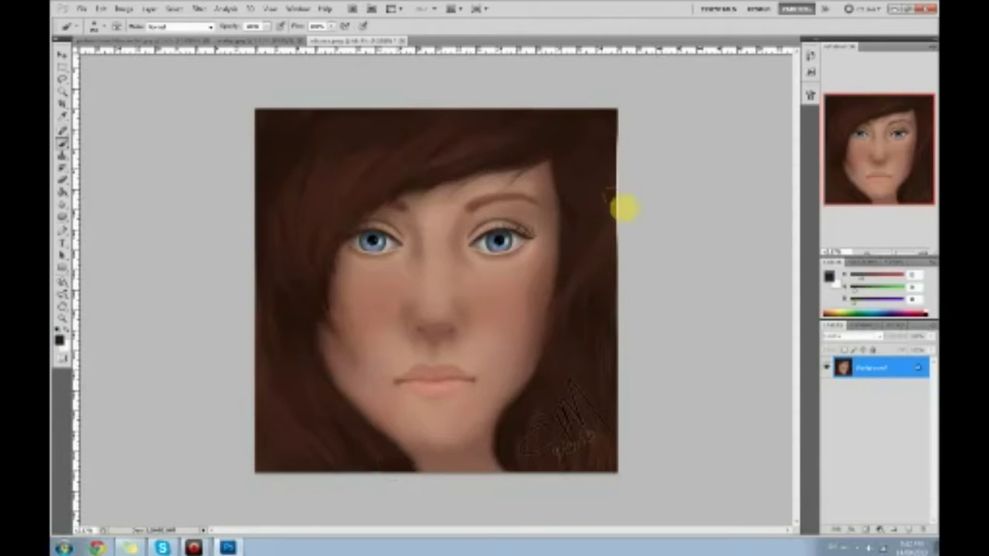
mouse_move(578, 366)
mouse_down()
mouse_move(528, 430)
mouse_move(554, 414)
mouse_move(574, 448)
mouse_move(604, 414)
mouse_move(601, 327)
mouse_move(625, 397)
mouse_move(577, 377)
mouse_up()
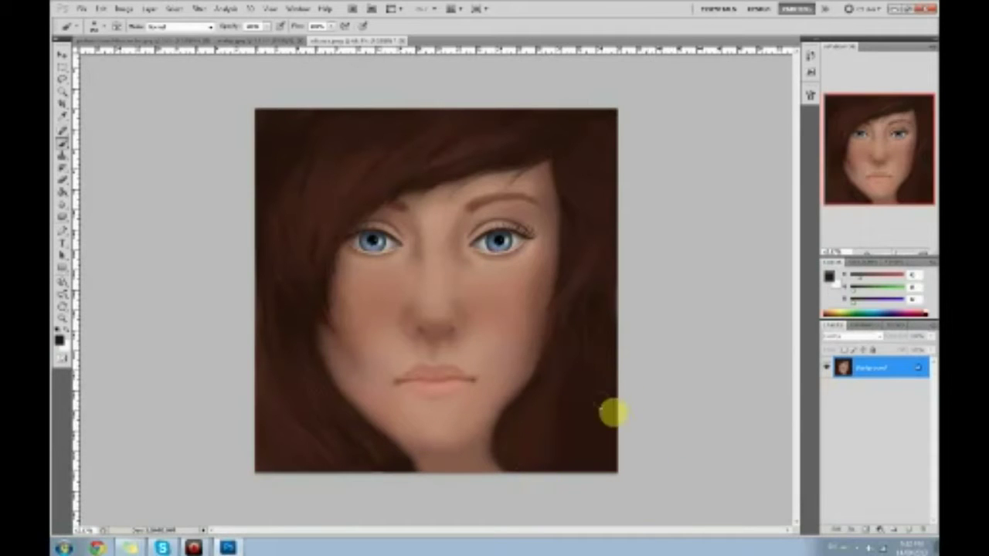
- Convert the locked Background into a regular layer and move the portrait slightly upward
key(ctrl+minus)
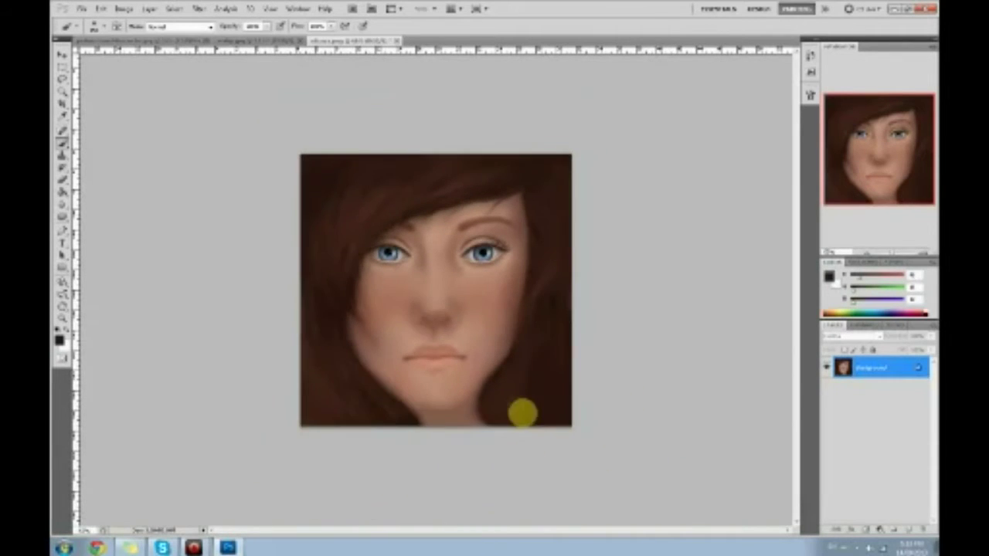
key(v)
click(476, 322)
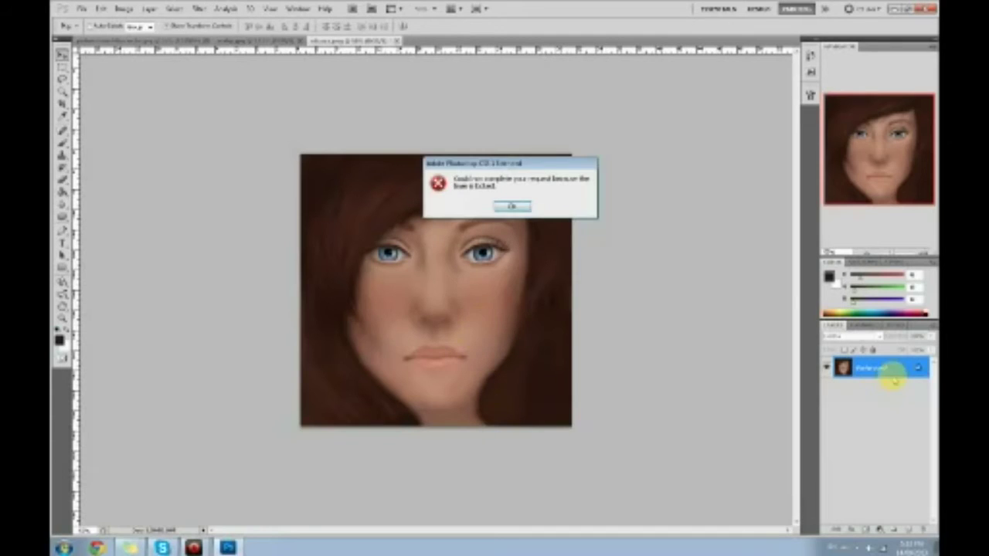
click(517, 206)
double_click(900, 372)
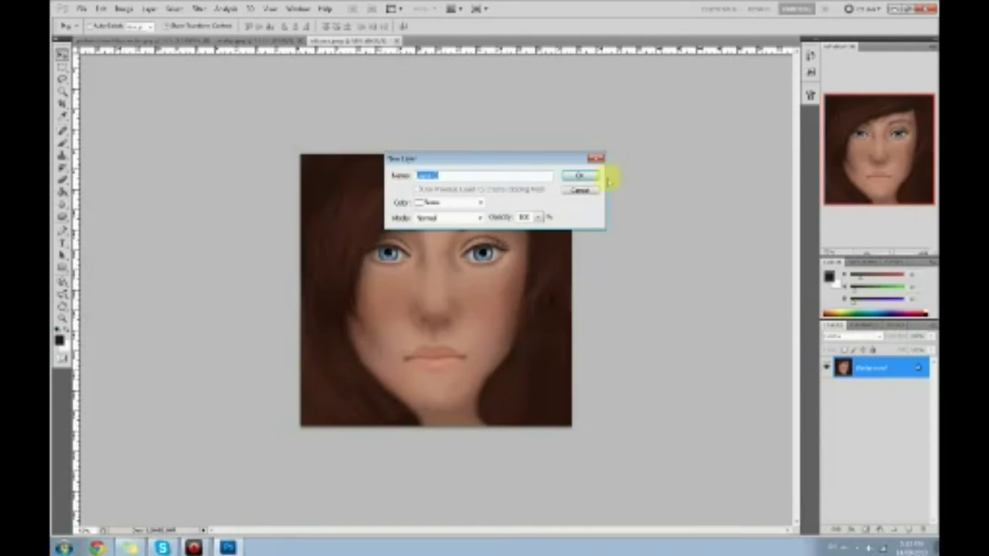
click(581, 177)
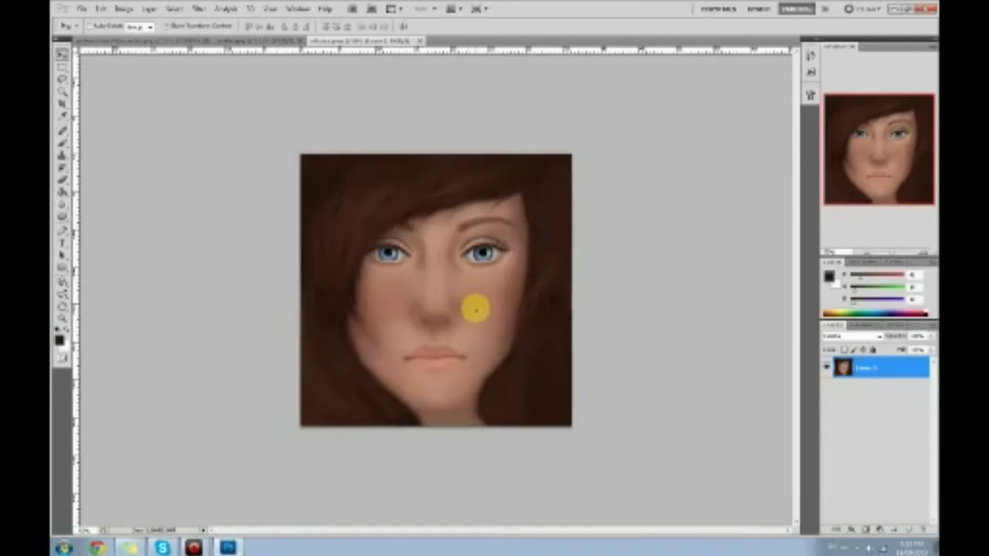
drag(474, 309, 473, 296)
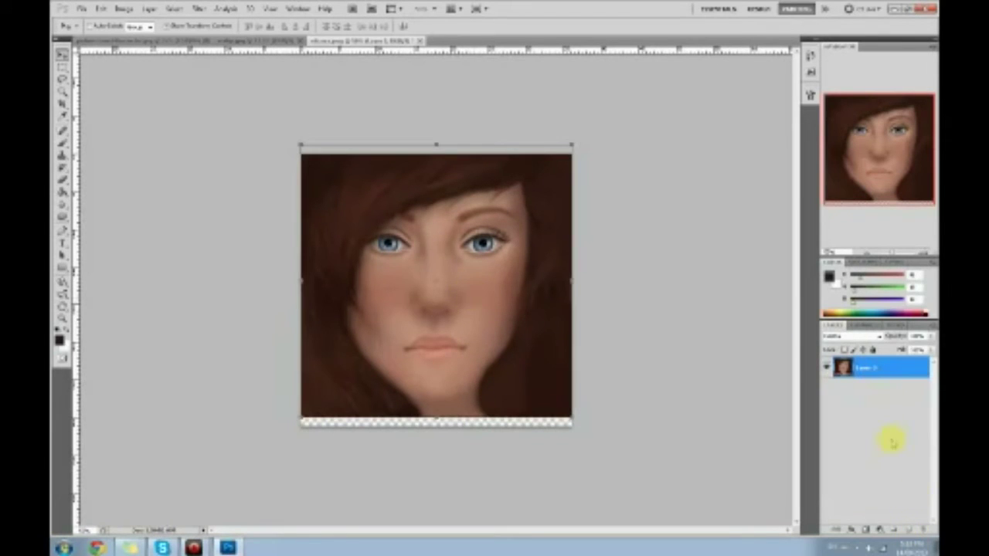
- Add a new layer and place it beneath the portrait layer
click(908, 530)
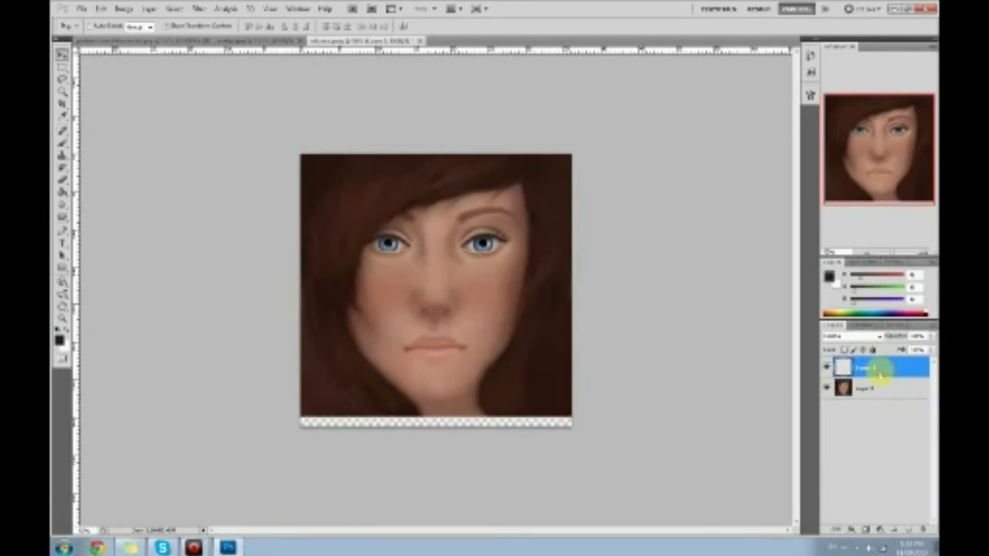
drag(879, 373, 866, 398)
key(g)
- Brush sampled hair and neck colors over the transparent strip along the canvas's bottom edge and merge the two layers
key(b)
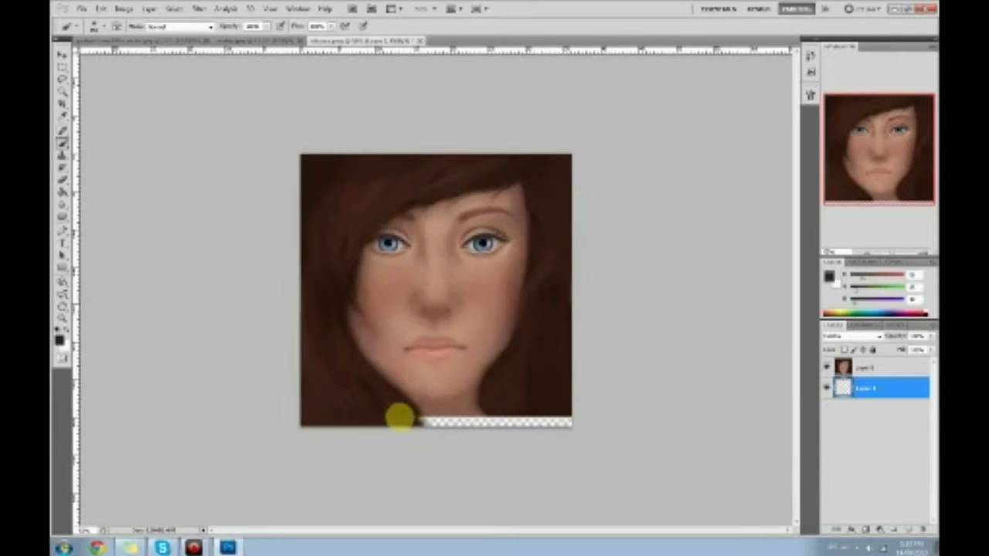
mouse_move(414, 431)
mouse_down()
mouse_move(404, 418)
mouse_move(436, 430)
mouse_up()
alt+click(429, 406)
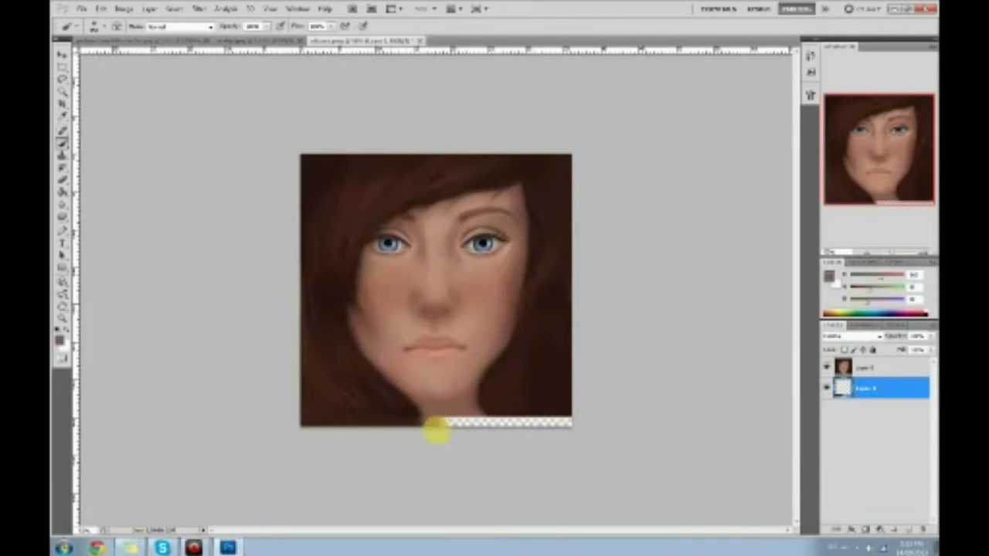
alt+click(493, 412)
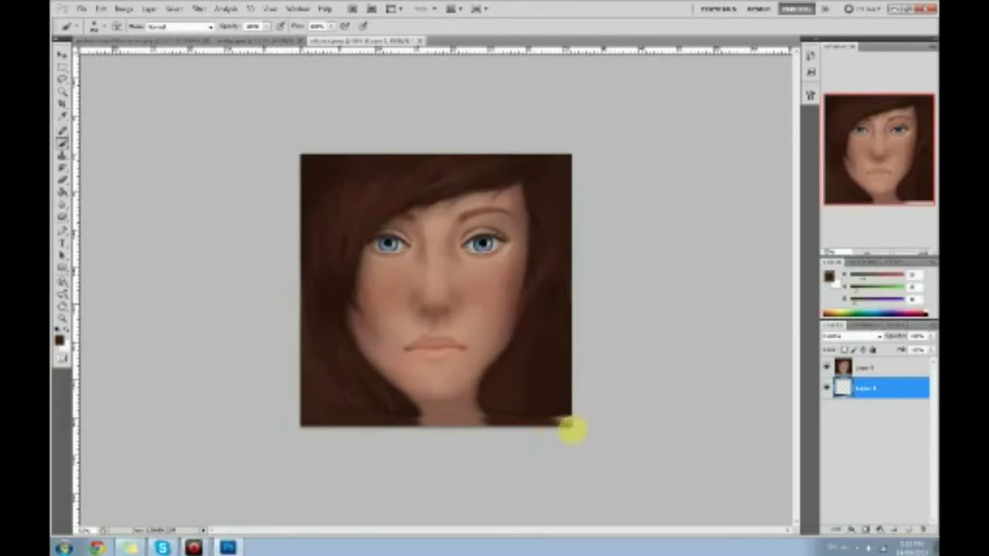
right_click(885, 365)
click(869, 341)
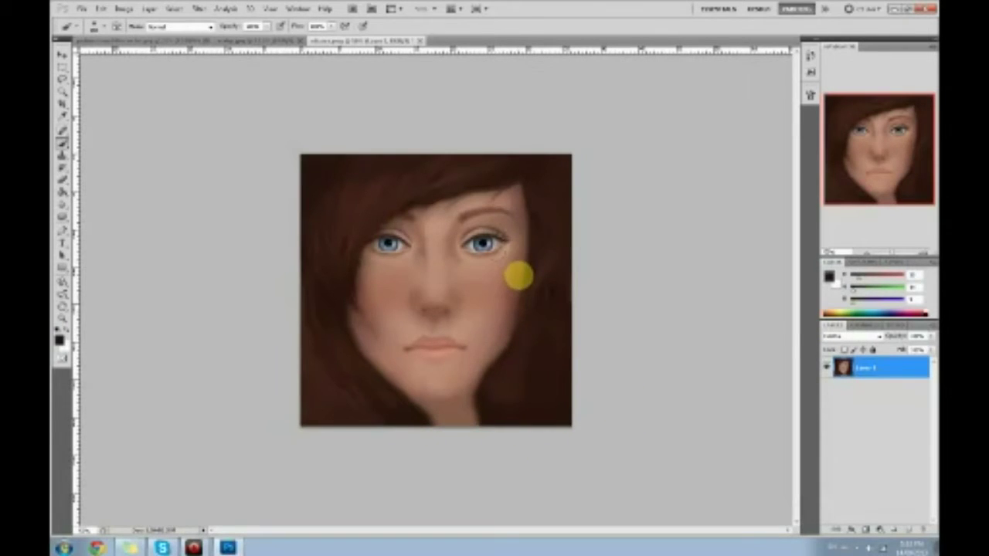
- Try to shift a lassoed selection of the lower face slightly upward to shorten the face
key(l)
mouse_move(333, 270)
mouse_down()
mouse_move(530, 269)
mouse_move(537, 399)
mouse_move(358, 362)
mouse_move(333, 276)
mouse_up()
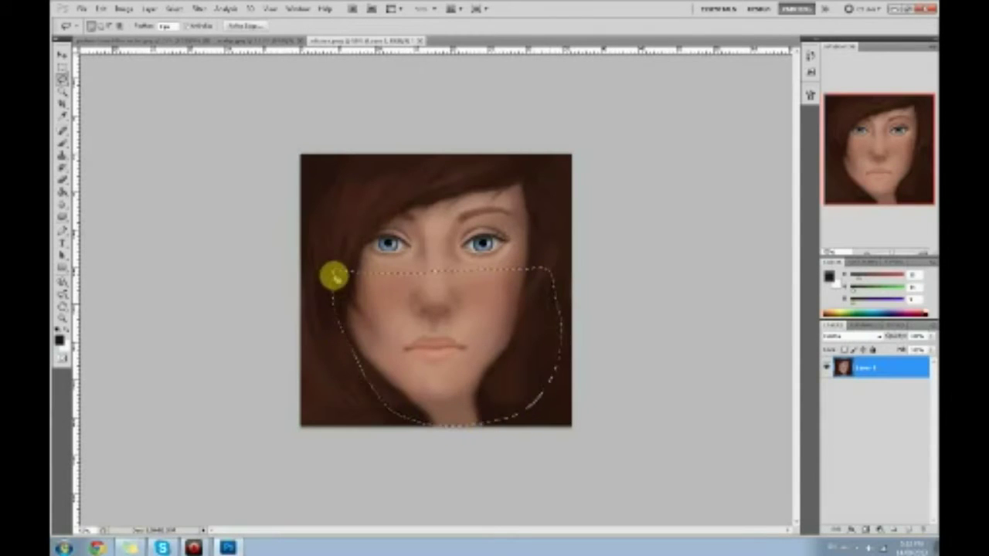
key(v)
mouse_move(497, 341)
mouse_down()
mouse_move(500, 331)
mouse_move(503, 358)
mouse_up()
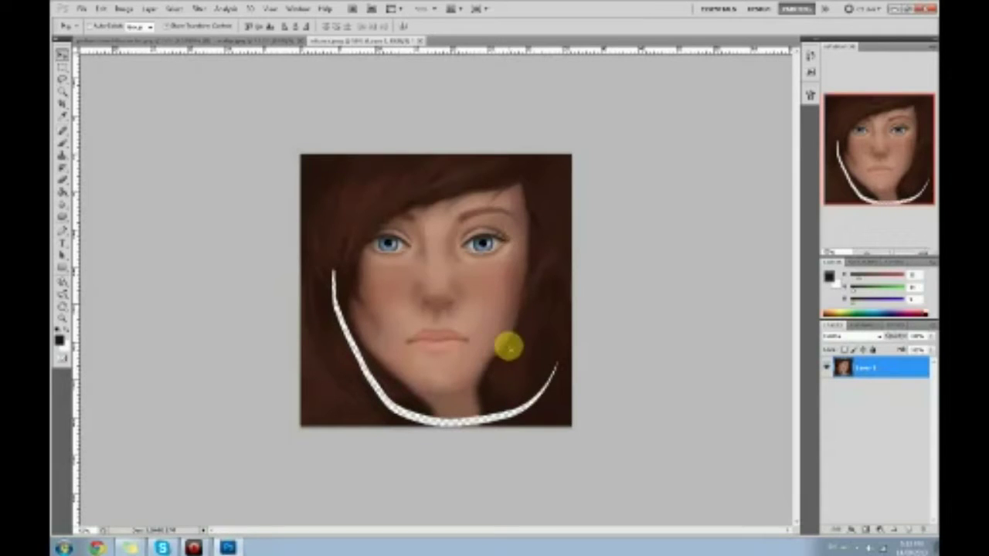
key(e)
key(ctrl+z)
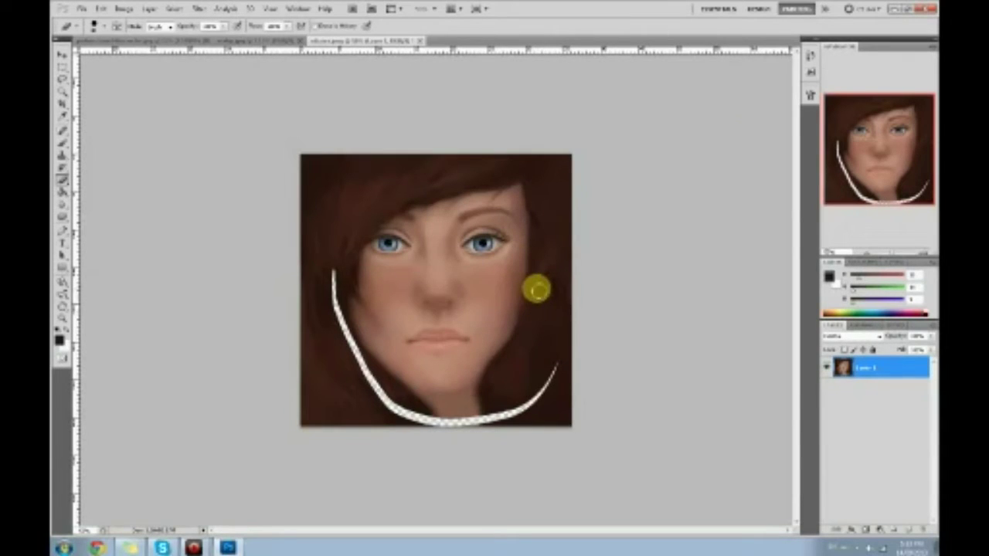
- Revert the image to the brush state before the lasso selection using the history
click(813, 55)
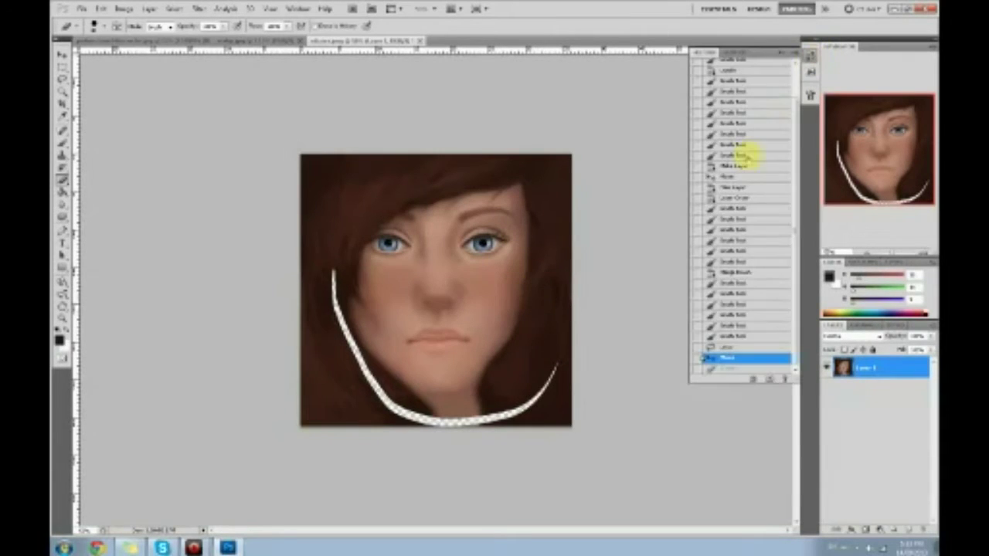
click(753, 338)
click(786, 51)
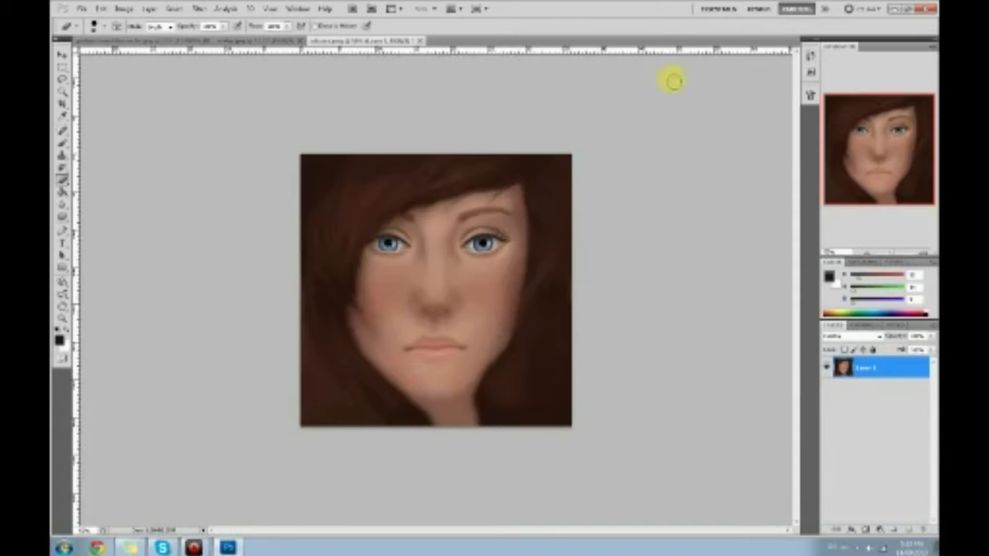
- Reopen the Liquify filter and push the lower cheeks and mouth area slightly upward with Forward Warp
click(199, 8)
click(221, 67)
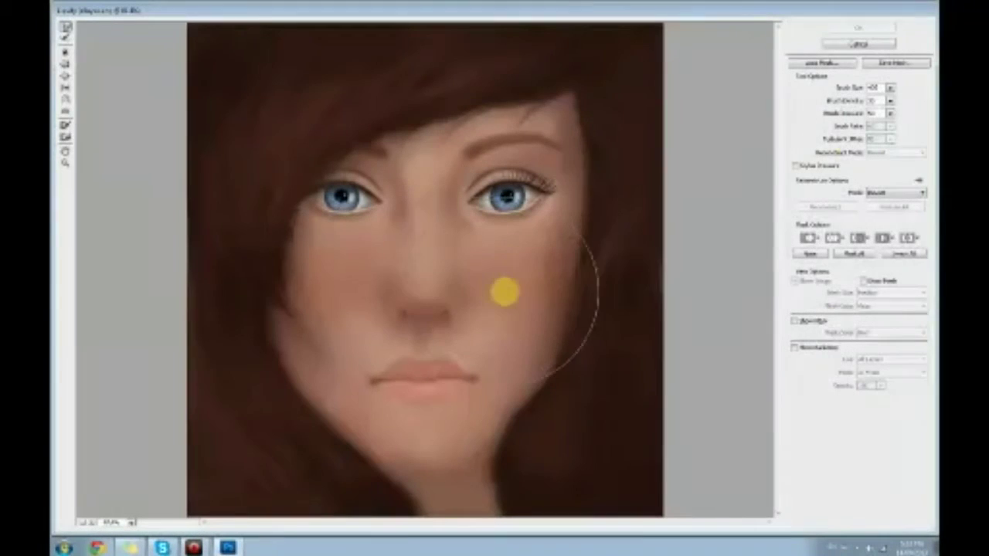
key(ctrl+minus)
key(ctrl+minus)
click(875, 101)
drag(391, 358, 393, 343)
drag(467, 366, 467, 358)
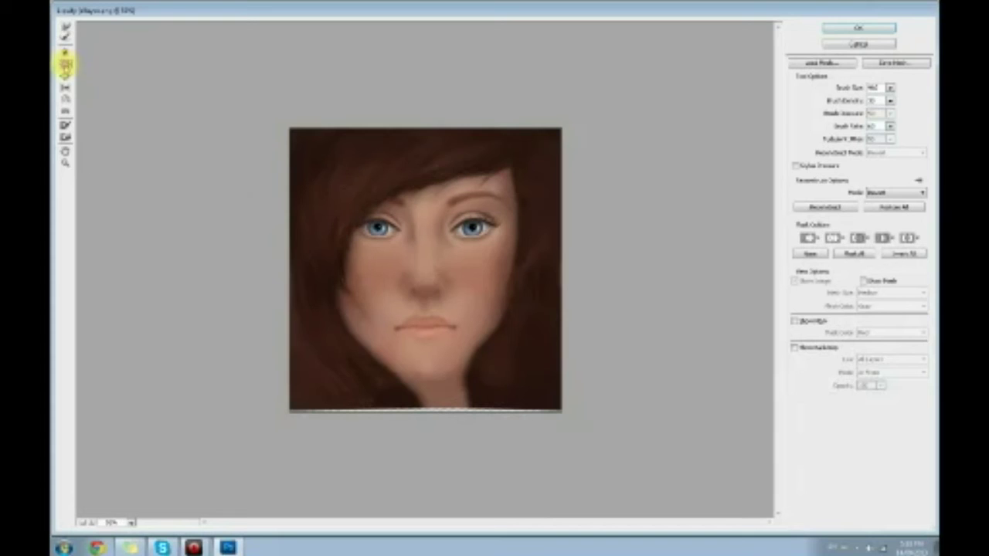
- Apply Pucker lightly to the nose bridge and the uncovered eye, reducing the Liquify brush size slightly in between
click(428, 260)
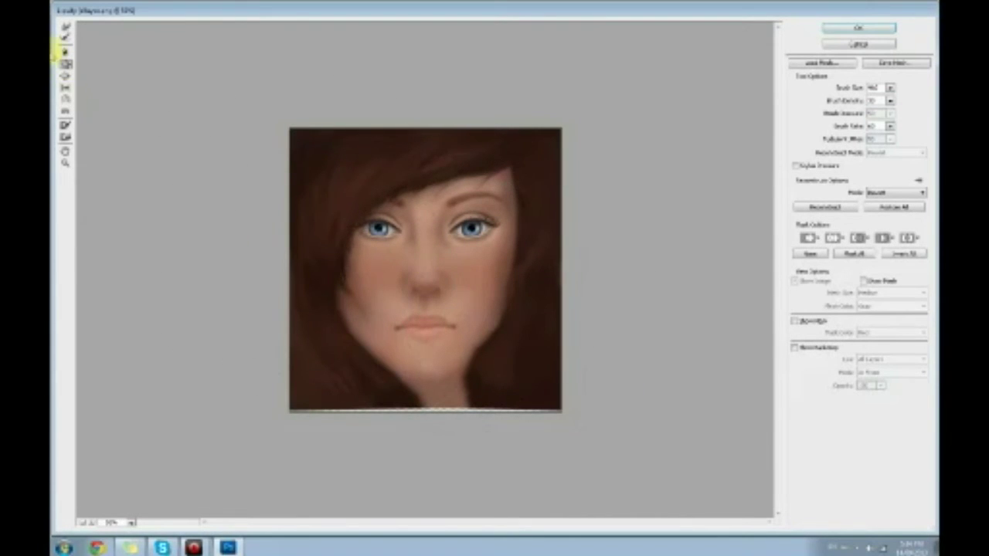
click(65, 27)
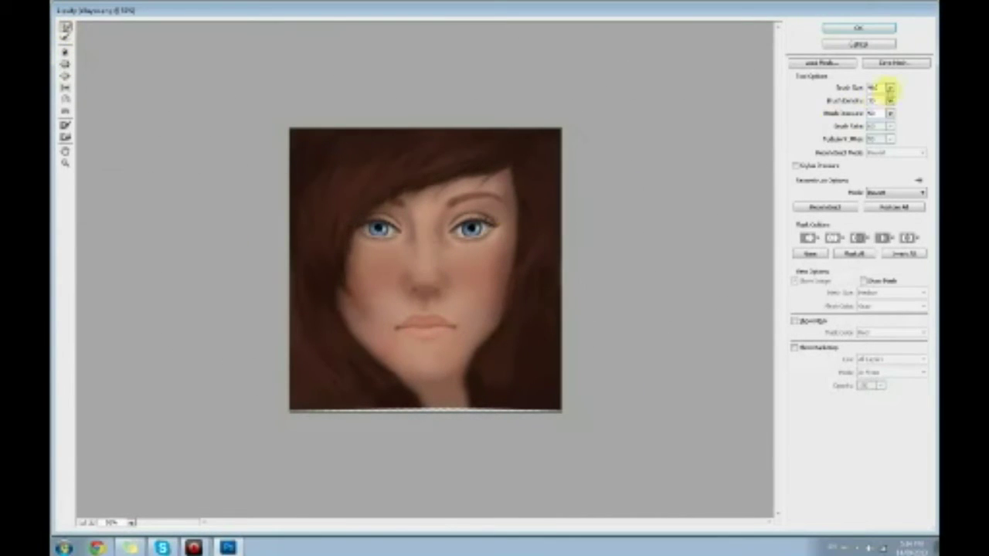
click(466, 224)
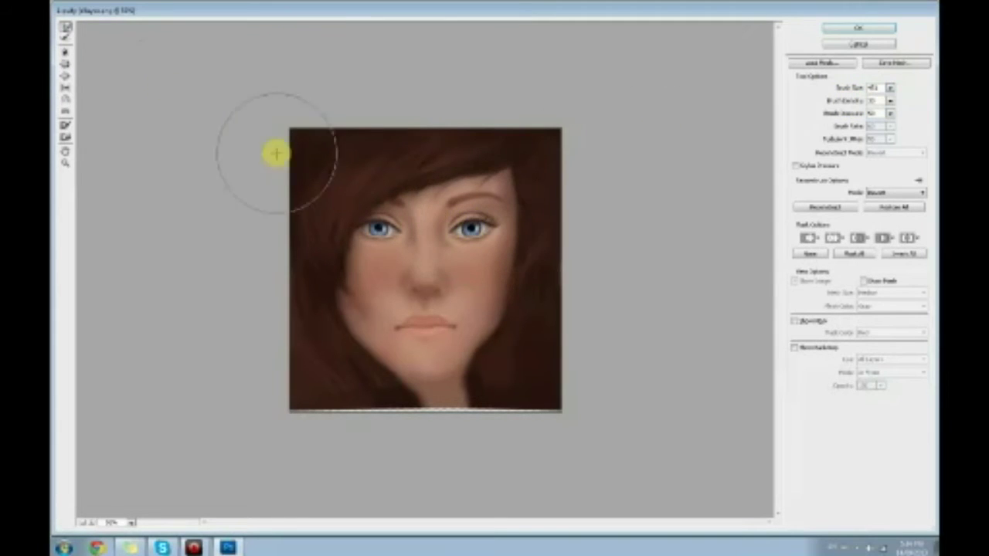
click(66, 64)
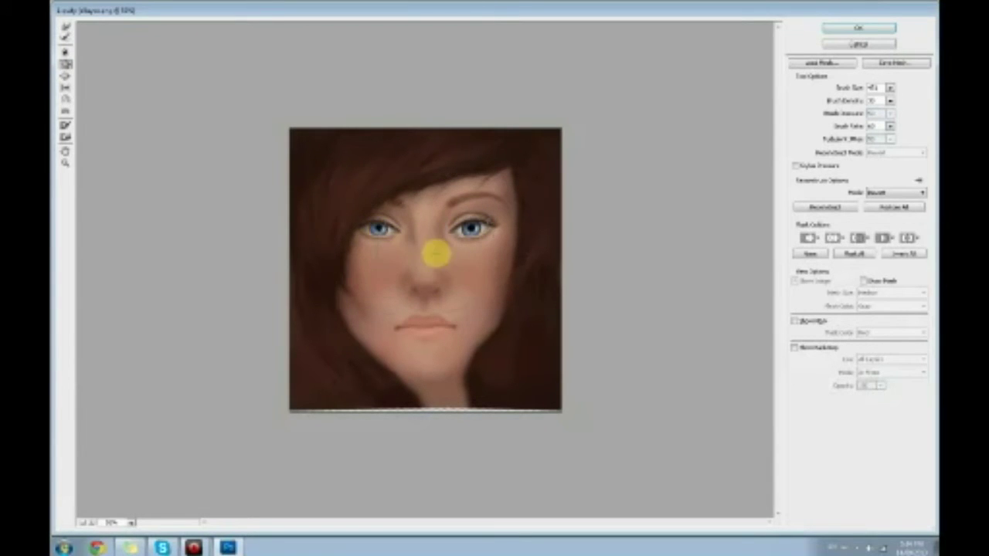
click(470, 228)
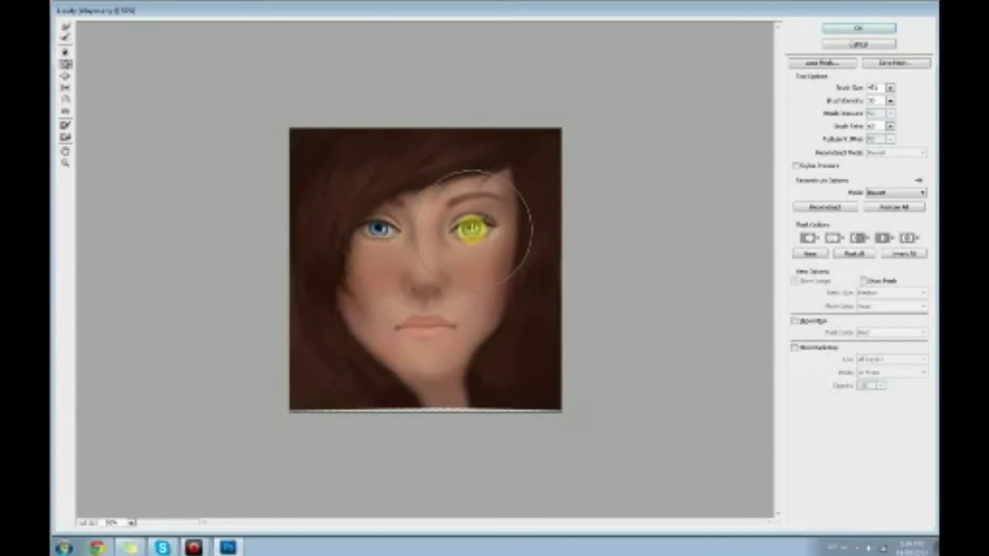
- Slim the jawline by pushing both lower cheeks inward with Forward Warp
click(65, 26)
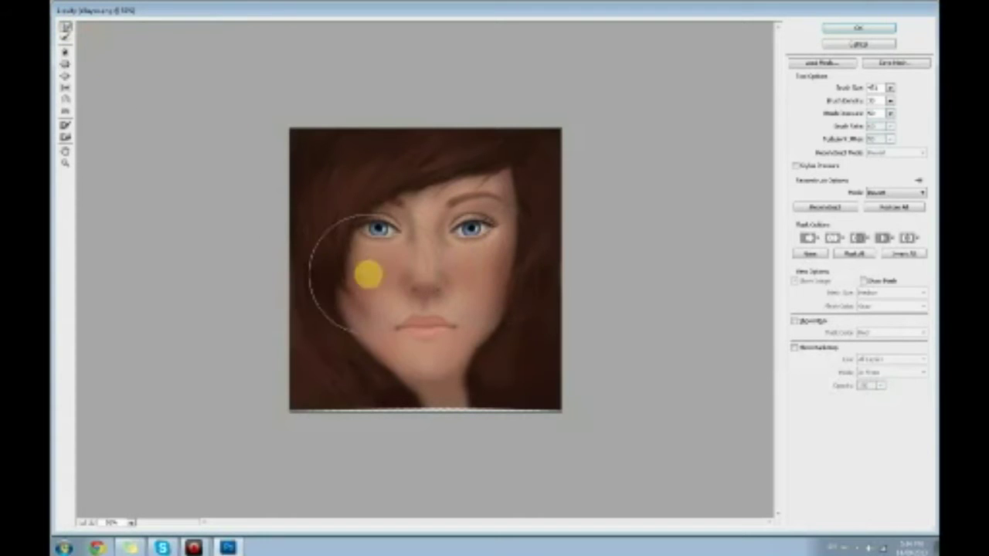
mouse_move(312, 311)
mouse_down()
mouse_move(316, 301)
mouse_move(340, 348)
mouse_move(369, 368)
mouse_up()
drag(495, 336, 485, 356)
drag(510, 323, 506, 322)
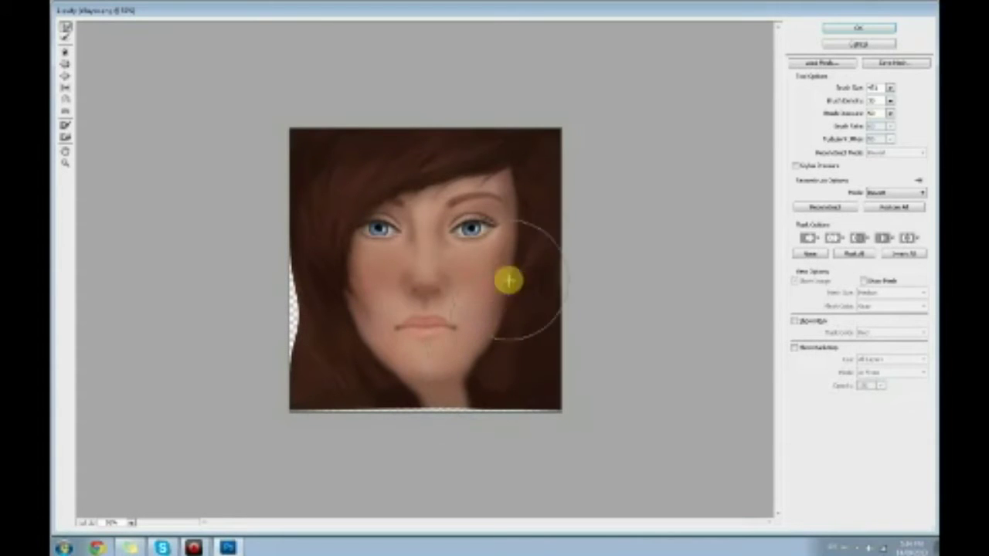
- Push the hair outward with Forward Warp to close the transparent gaps at the canvas edges and refine the face contour
mouse_move(509, 226)
mouse_down()
mouse_move(467, 213)
mouse_move(398, 220)
mouse_move(460, 197)
mouse_up()
mouse_move(274, 302)
mouse_down()
mouse_move(247, 303)
mouse_move(254, 285)
mouse_up()
mouse_move(252, 327)
mouse_down()
mouse_move(221, 353)
mouse_move(244, 322)
mouse_move(306, 425)
mouse_move(343, 419)
mouse_move(290, 447)
mouse_move(374, 434)
mouse_move(431, 442)
mouse_move(465, 422)
mouse_move(475, 433)
mouse_move(557, 419)
mouse_move(471, 447)
mouse_move(437, 437)
mouse_move(449, 465)
mouse_move(524, 396)
mouse_move(435, 364)
mouse_move(436, 376)
mouse_move(381, 364)
mouse_move(464, 367)
mouse_move(374, 371)
mouse_move(447, 364)
mouse_up()
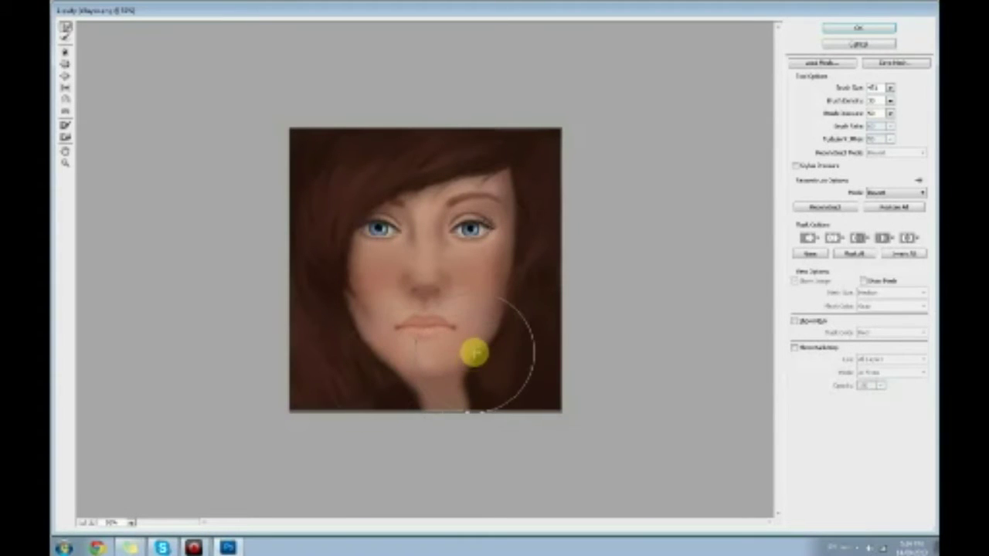
- Pucker the nose bridge with a smaller Liquify brush, refine the nose with Forward Warp and apply the filter
drag(858, 102, 842, 101)
click(64, 63)
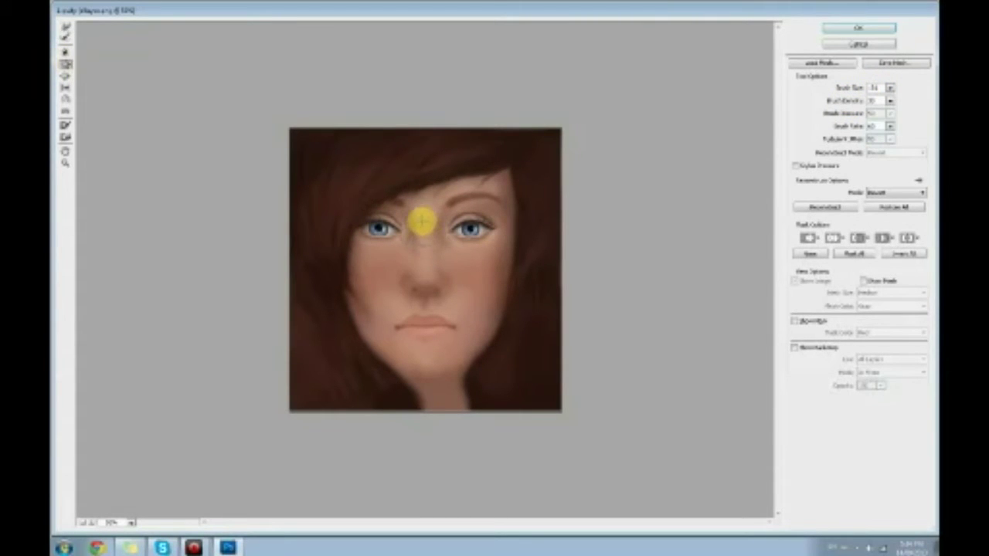
click(65, 26)
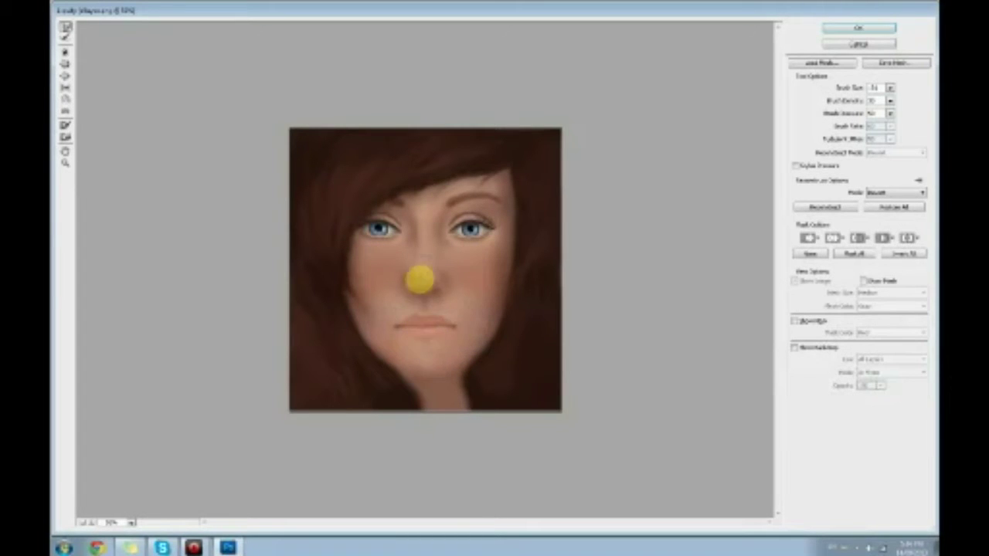
click(859, 28)
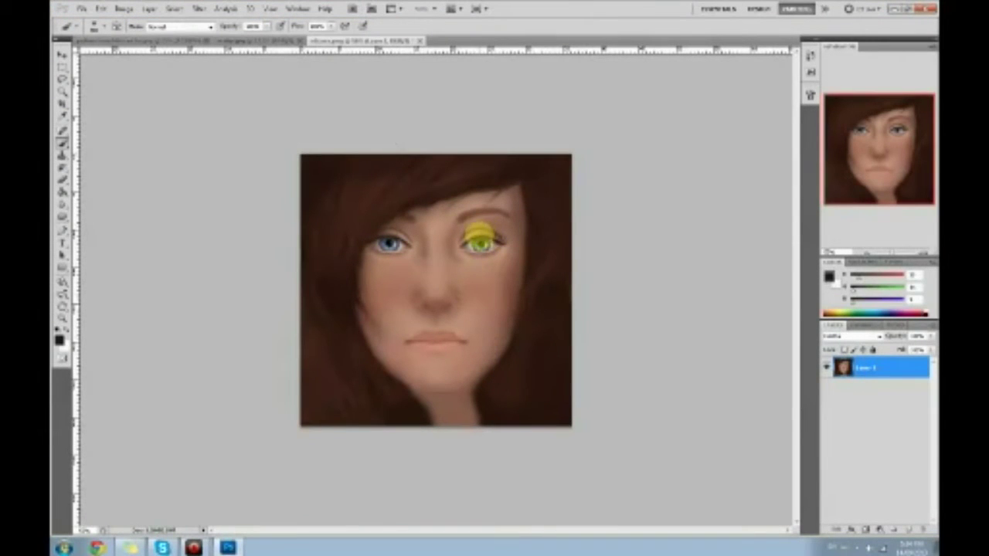
- Glaze a soft low-opacity shadow in a sampled dark hair brown over the hair and upper face, undoing overly strong strokes
alt+click(459, 177)
mouse_move(522, 165)
mouse_down()
mouse_move(400, 217)
mouse_move(405, 241)
mouse_up()
key(ctrl+z)
click(266, 27)
mouse_move(509, 159)
mouse_down()
mouse_move(391, 214)
mouse_move(320, 294)
mouse_up()
key(ctrl+z)
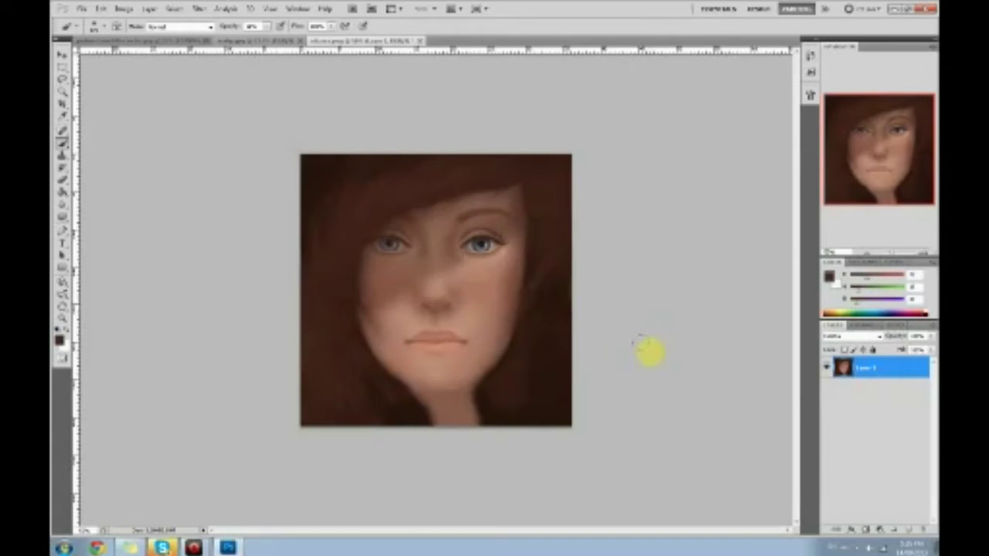
- Shade around the uncovered eye and the side of the nose bridge with the Brush, using sampled skin and hair tones
click(63, 217)
click(102, 215)
key(b)
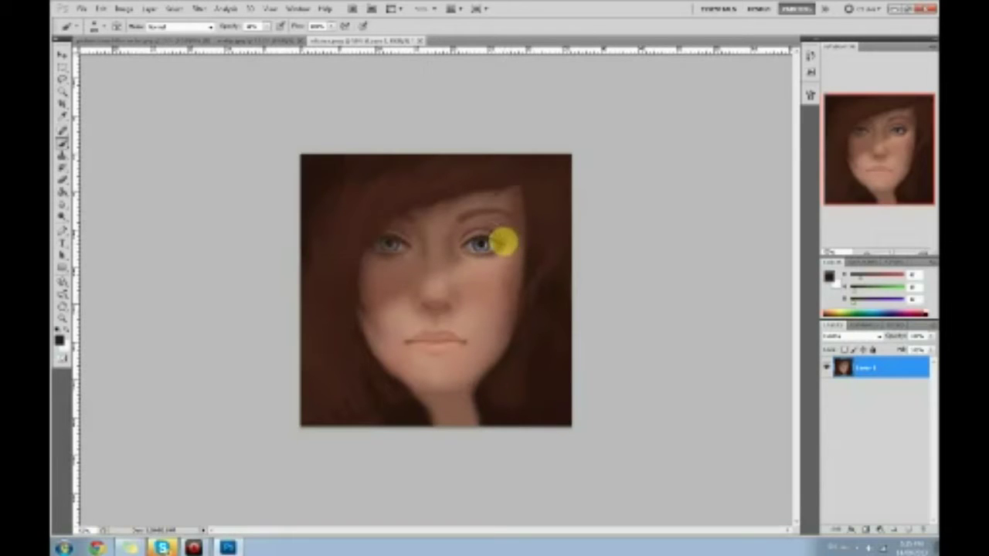
alt+click(472, 269)
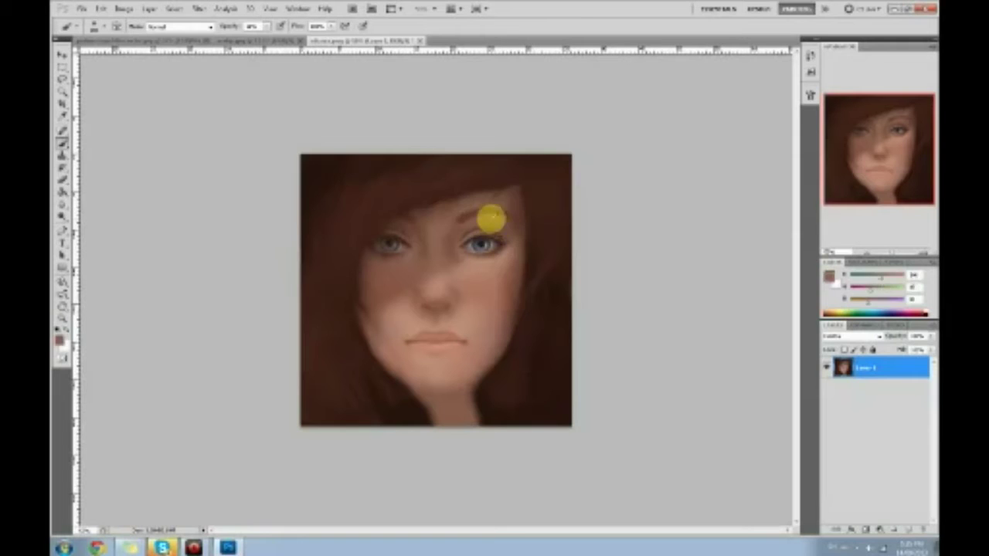
alt+click(536, 166)
mouse_move(454, 223)
mouse_down()
mouse_move(487, 210)
mouse_move(457, 233)
mouse_move(439, 225)
mouse_move(460, 222)
mouse_move(445, 232)
mouse_move(455, 231)
mouse_move(471, 204)
mouse_move(481, 208)
mouse_move(459, 215)
mouse_move(471, 219)
mouse_move(468, 230)
mouse_move(478, 224)
mouse_move(448, 236)
mouse_move(454, 230)
mouse_move(449, 244)
mouse_move(468, 219)
mouse_move(449, 251)
mouse_up()
- Deepen the inner eyebrows and brow shadows with tones sampled around the uncovered eyebrow
alt+click(488, 210)
alt+click(464, 227)
alt+click(445, 230)
alt+click(469, 218)
mouse_move(418, 222)
mouse_down()
mouse_move(404, 221)
mouse_move(400, 199)
mouse_move(419, 240)
mouse_move(407, 215)
mouse_move(337, 205)
mouse_up()
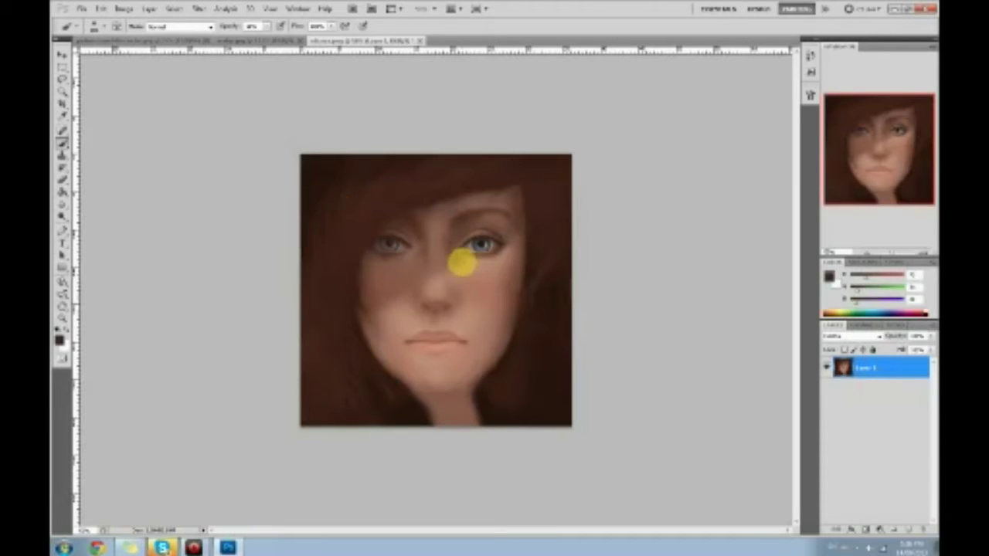
- Blend the nose bridge and the shading around the uncovered eye with sampled skin and dark hair tones
alt+click(430, 237)
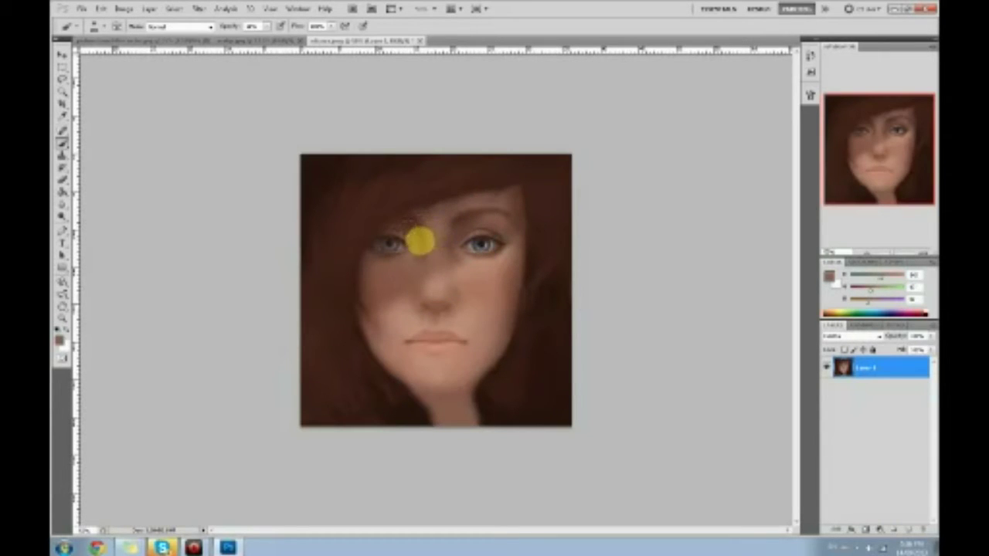
alt+click(433, 230)
alt+click(497, 177)
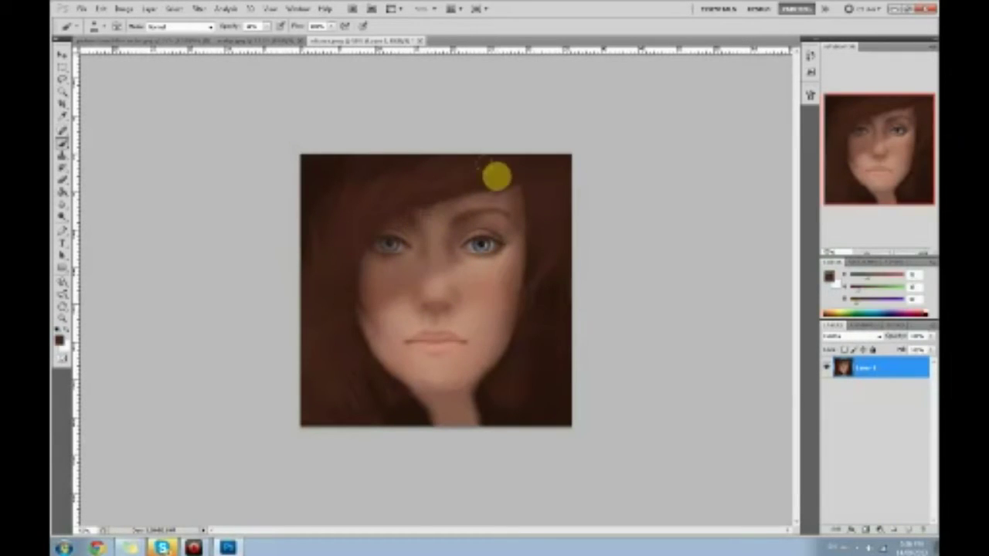
mouse_move(501, 229)
mouse_down()
mouse_move(455, 243)
mouse_move(496, 242)
mouse_move(456, 246)
mouse_up()
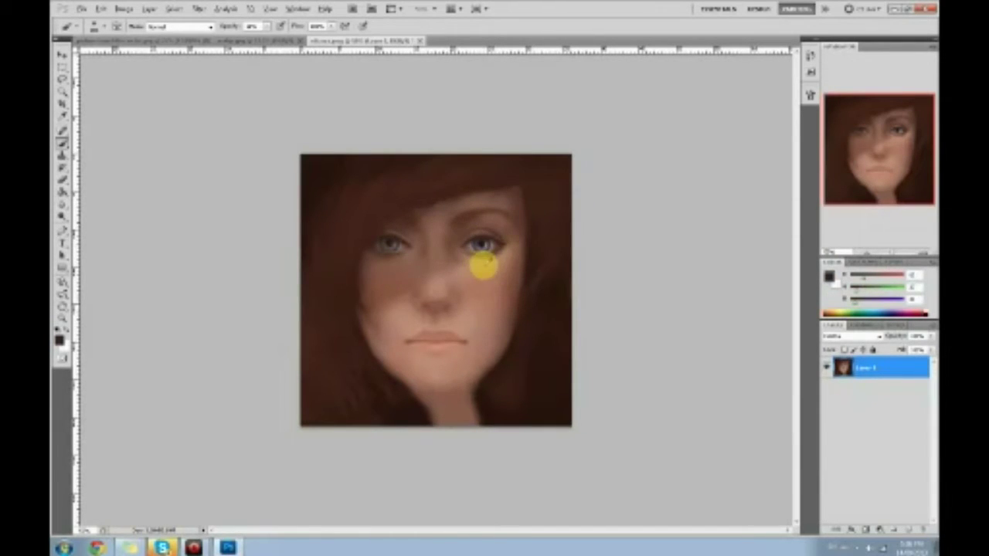
- Make a slight adjustment to the portrait with the Liquify filter and apply it
click(200, 9)
click(221, 66)
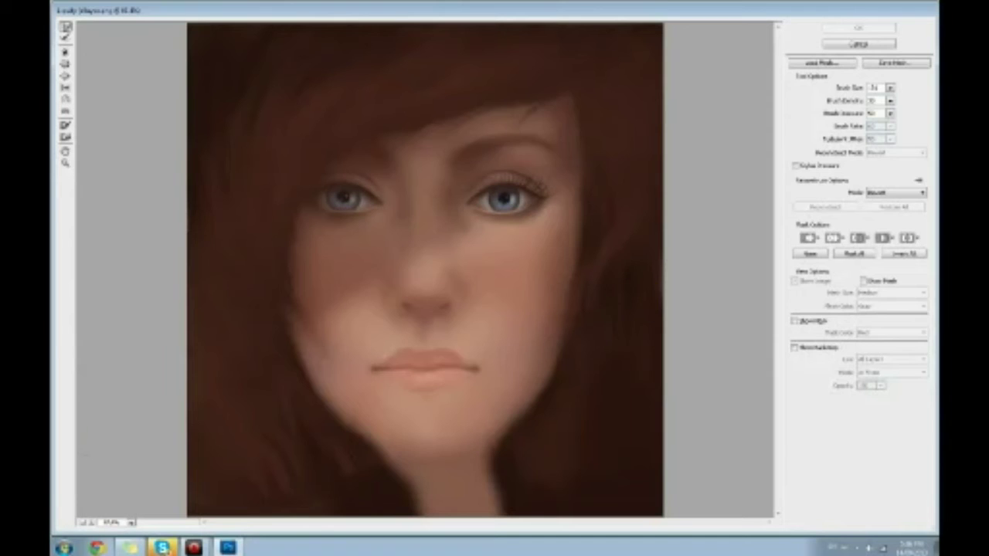
key(Escape)
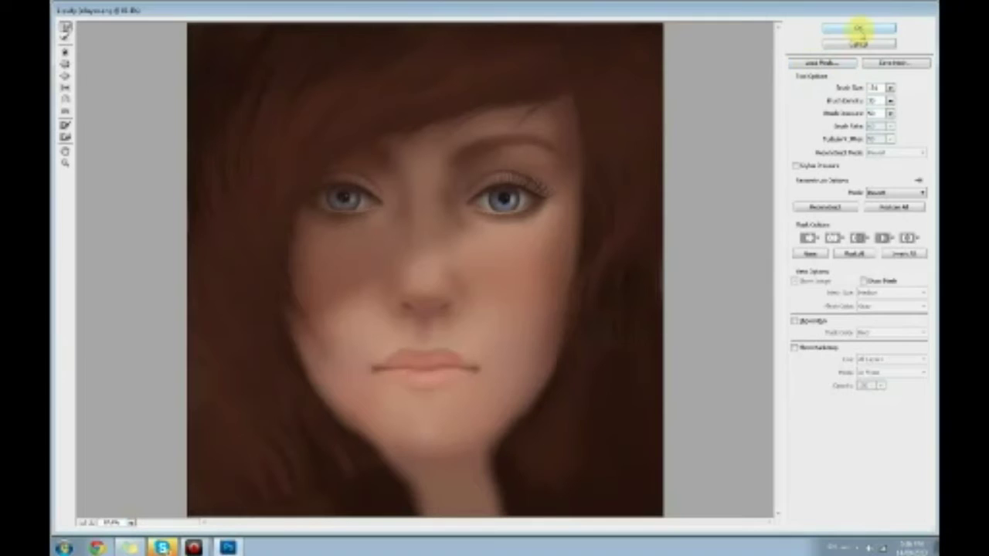
click(858, 28)
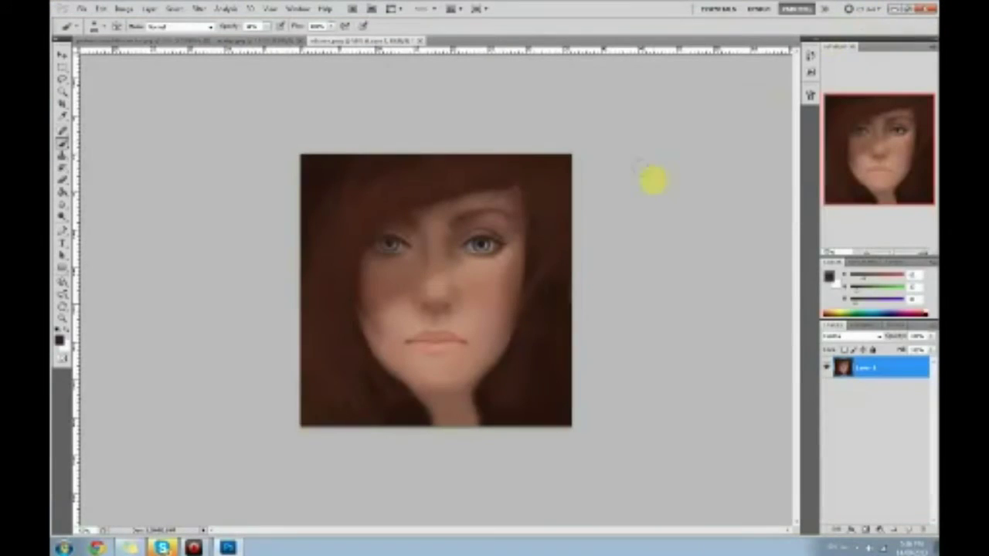
- Reopen Liquify, nudge both irises slightly toward the nose with Forward Warp and apply the filter
click(199, 7)
click(224, 67)
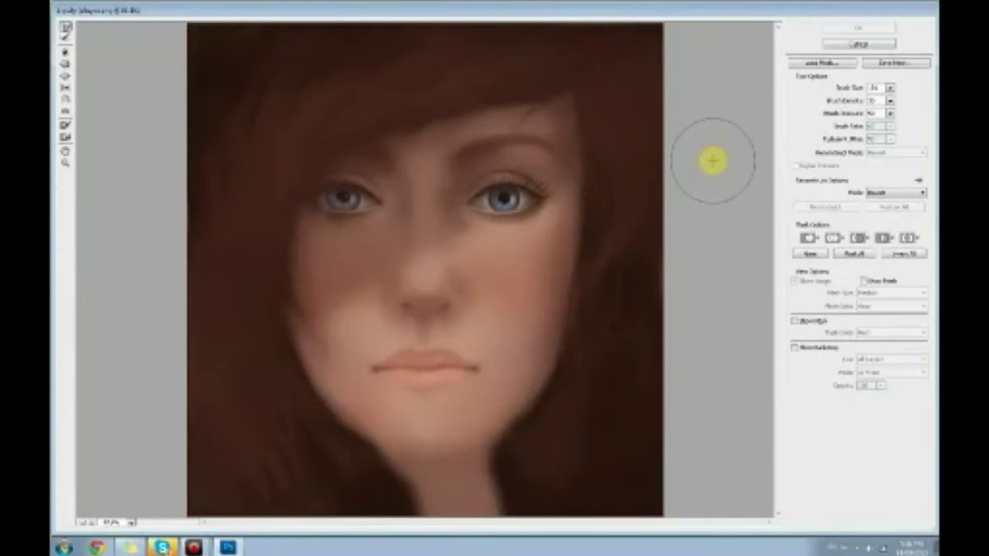
drag(514, 205, 505, 196)
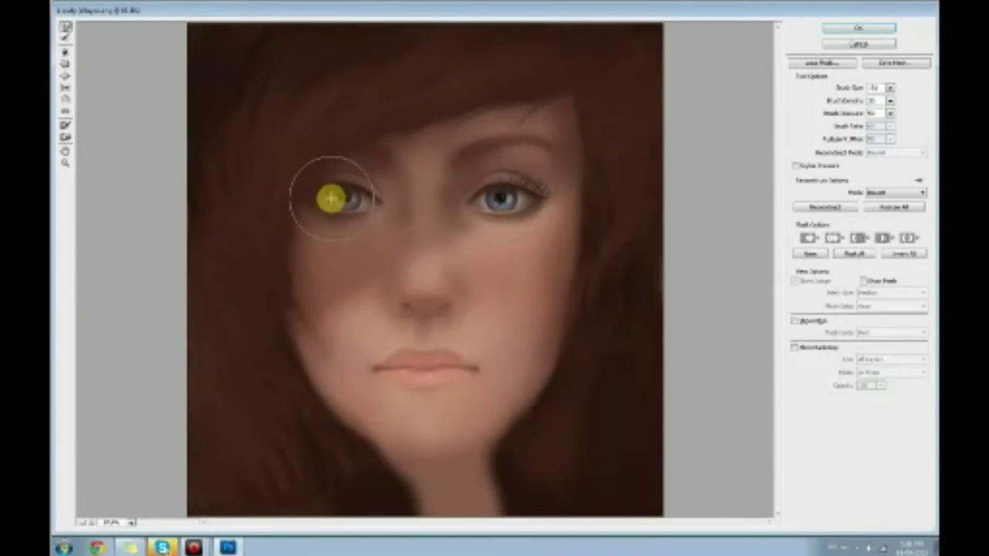
mouse_move(329, 200)
mouse_down()
mouse_move(347, 205)
mouse_move(358, 194)
mouse_move(348, 197)
mouse_up()
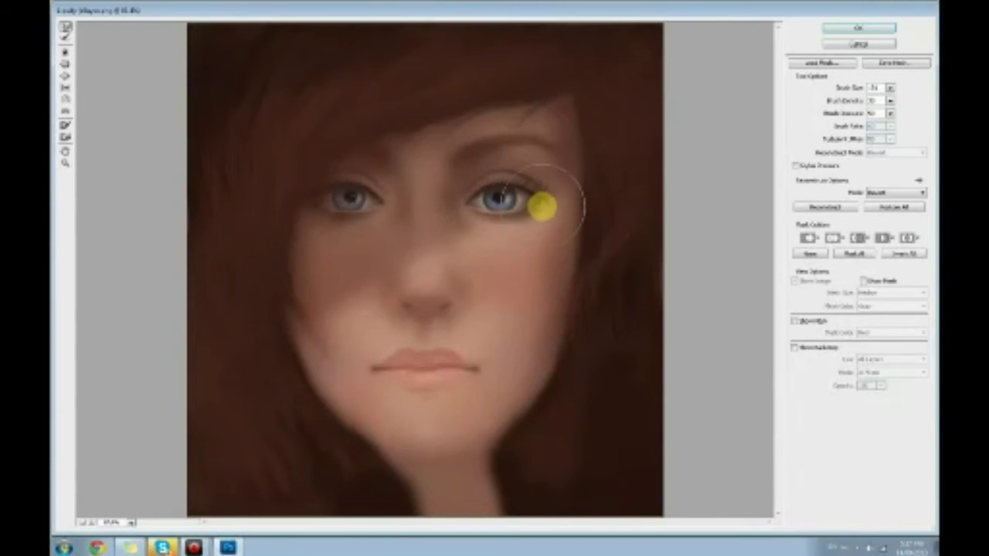
click(848, 28)
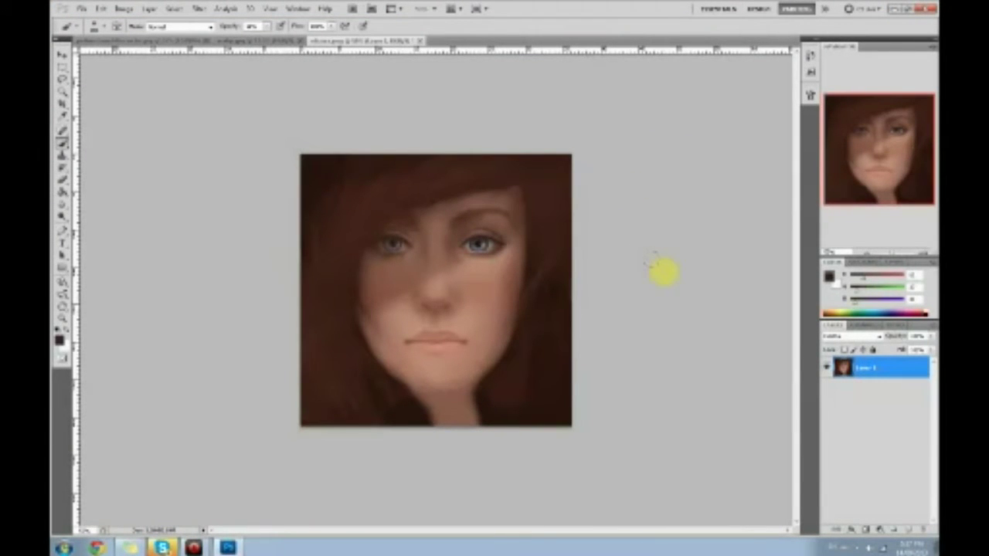
- Paint soft light on the nose with a sampled cheek skin tone and adjust the brush opacity
key(ctrl+plus)
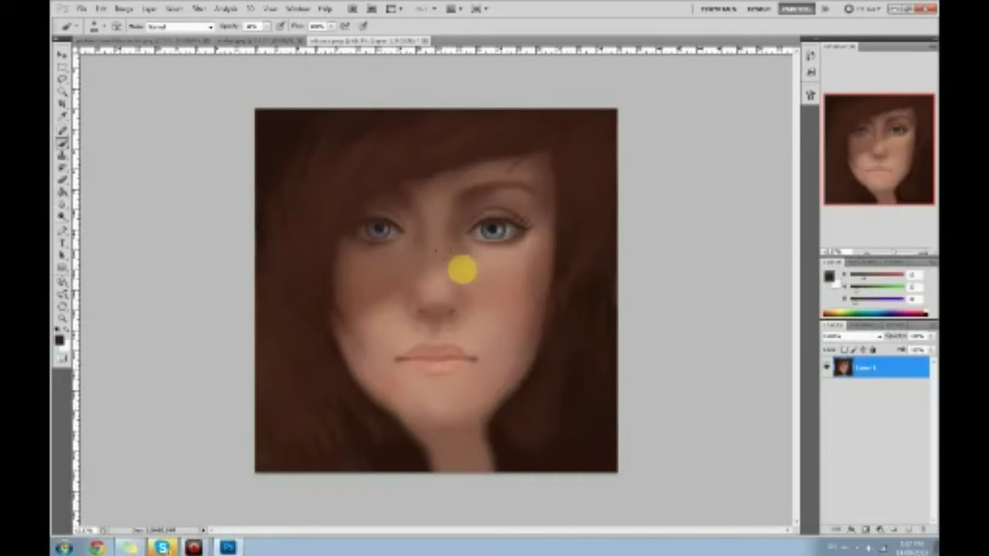
alt+click(490, 351)
alt+click(465, 328)
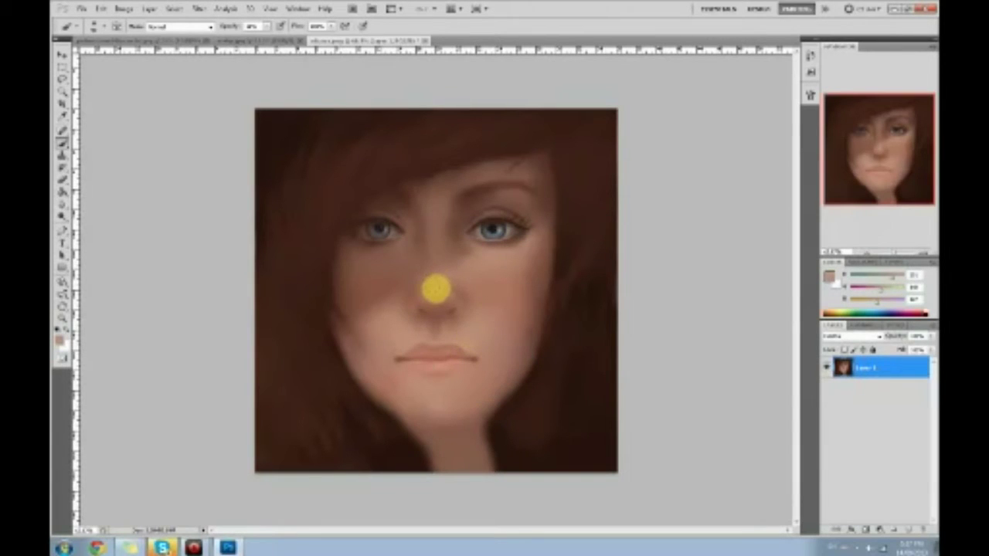
click(268, 26)
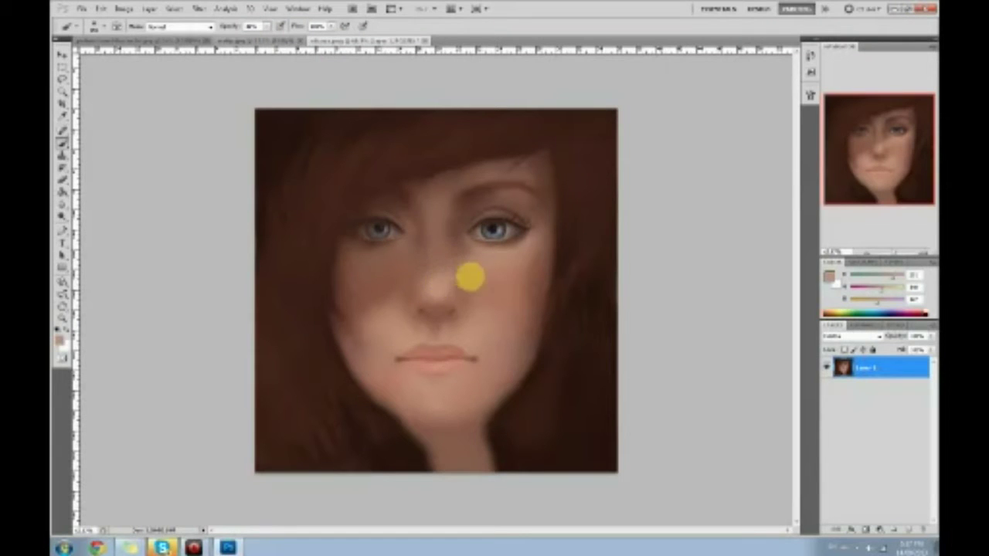
- Shade beneath the nose with a sampled dark hair brown and soften the surrounding area with sampled skin tones
alt+click(402, 165)
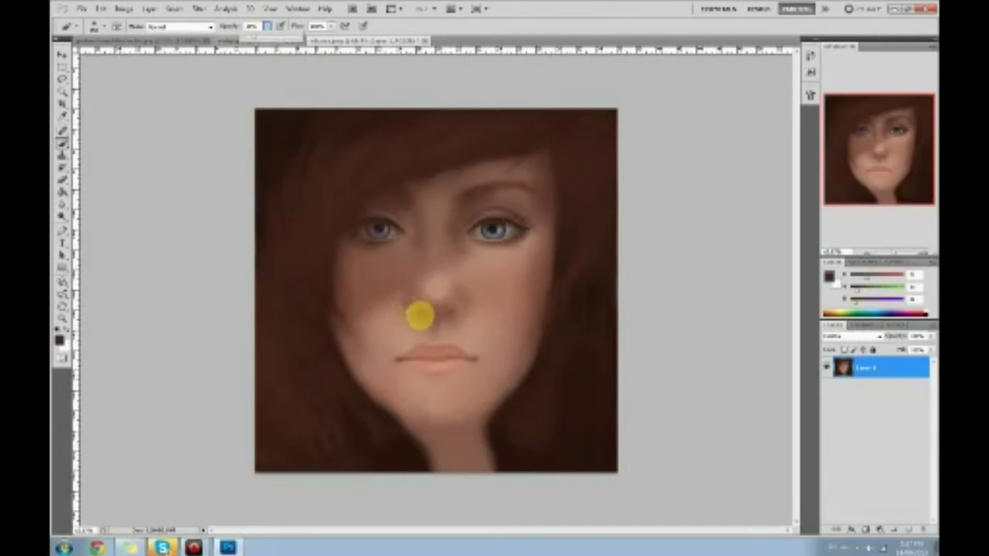
drag(445, 331, 462, 339)
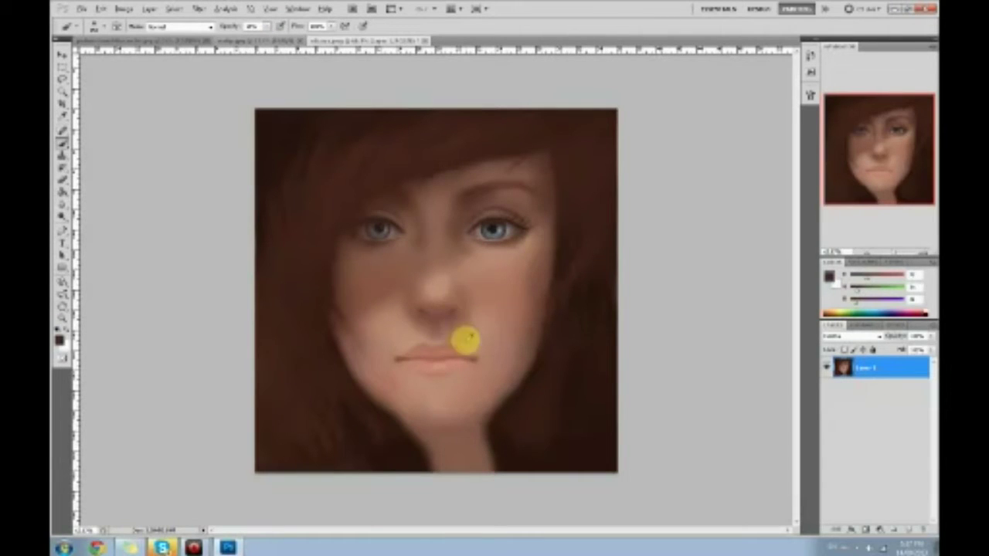
alt+click(482, 336)
alt+click(397, 323)
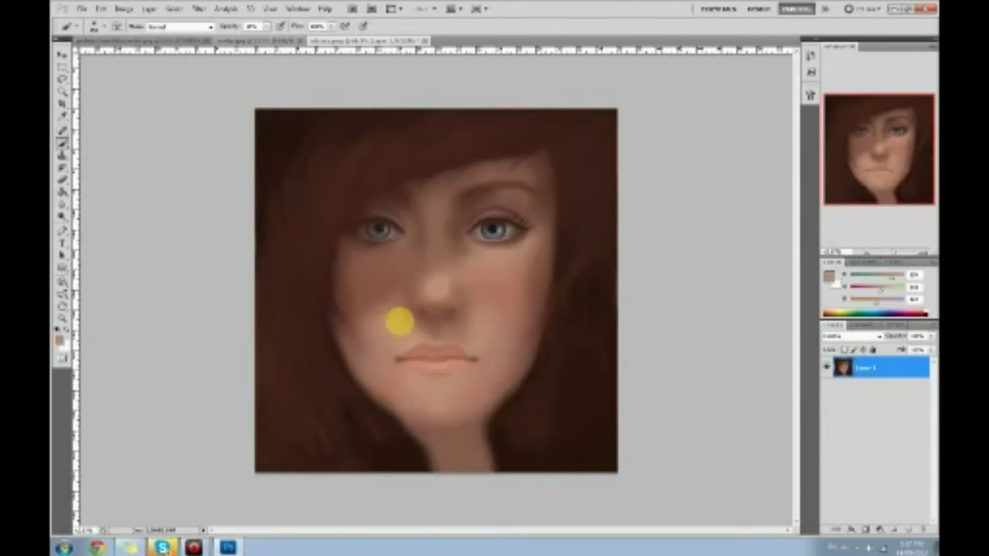
- Choose a pale yellowish foreground colour and glaze it lightly over the chin and the area above the upper lip
click(829, 275)
drag(498, 231, 472, 222)
click(598, 334)
drag(599, 334, 599, 328)
click(479, 227)
click(698, 201)
key(b)
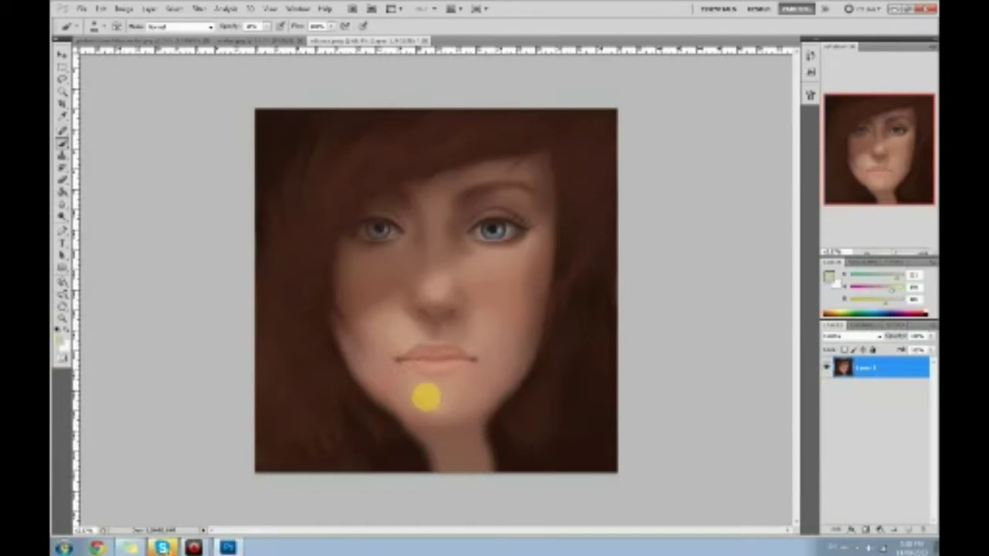
mouse_move(443, 399)
mouse_down()
mouse_move(472, 368)
mouse_move(415, 318)
mouse_move(417, 336)
mouse_move(445, 298)
mouse_move(434, 287)
mouse_move(468, 267)
mouse_move(482, 338)
mouse_move(428, 339)
mouse_move(408, 367)
mouse_move(549, 317)
mouse_move(436, 337)
mouse_up()
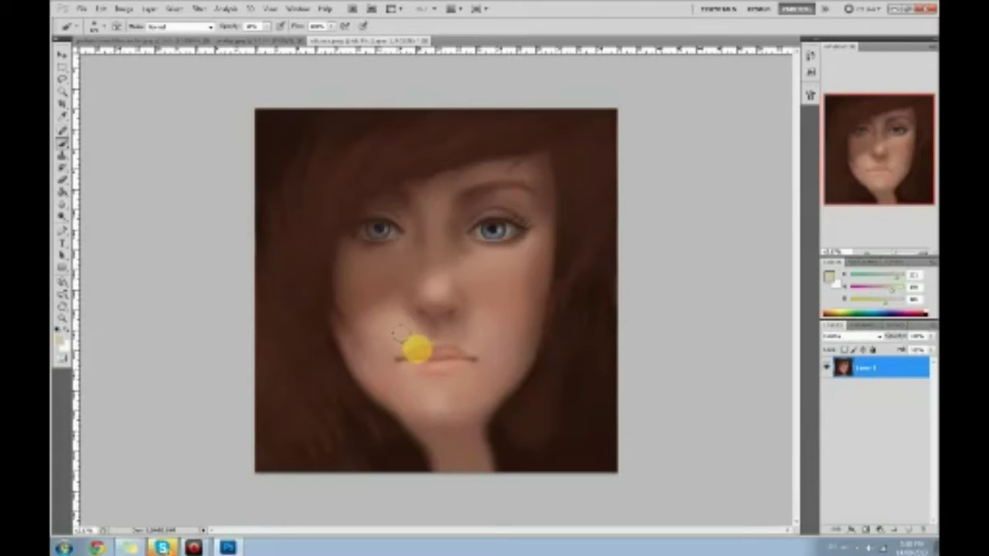
drag(422, 350, 433, 350)
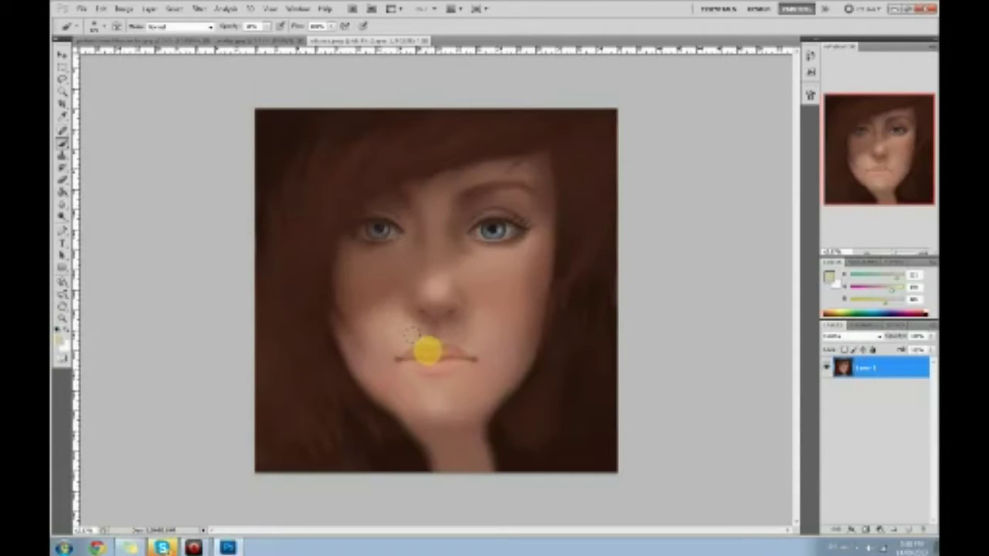
mouse_move(426, 353)
mouse_down()
mouse_move(393, 351)
mouse_move(403, 353)
mouse_up()
- Repaint the lip line and both mouth corners with skin and dark lip tones sampled around the mouth
alt+click(408, 348)
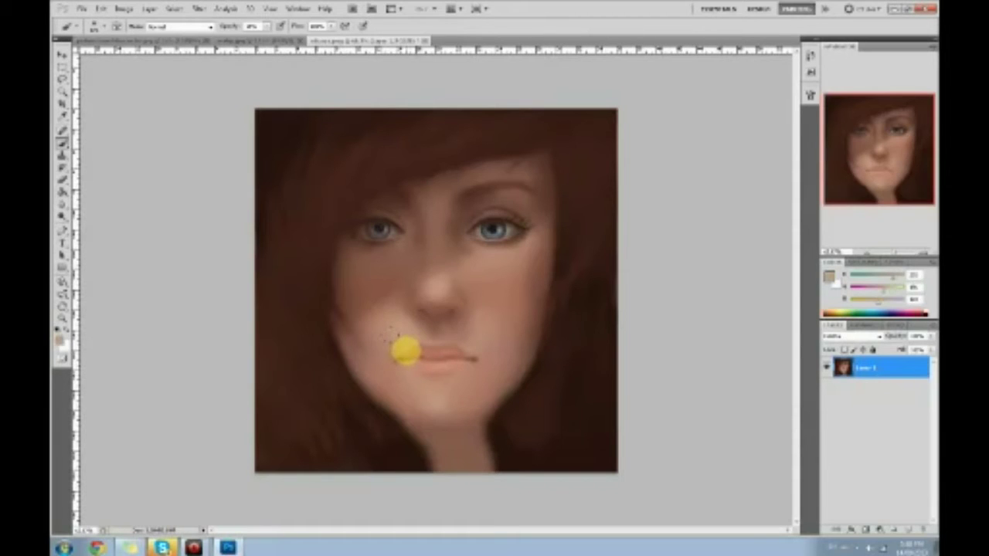
alt+click(422, 353)
alt+click(398, 359)
drag(402, 360, 470, 360)
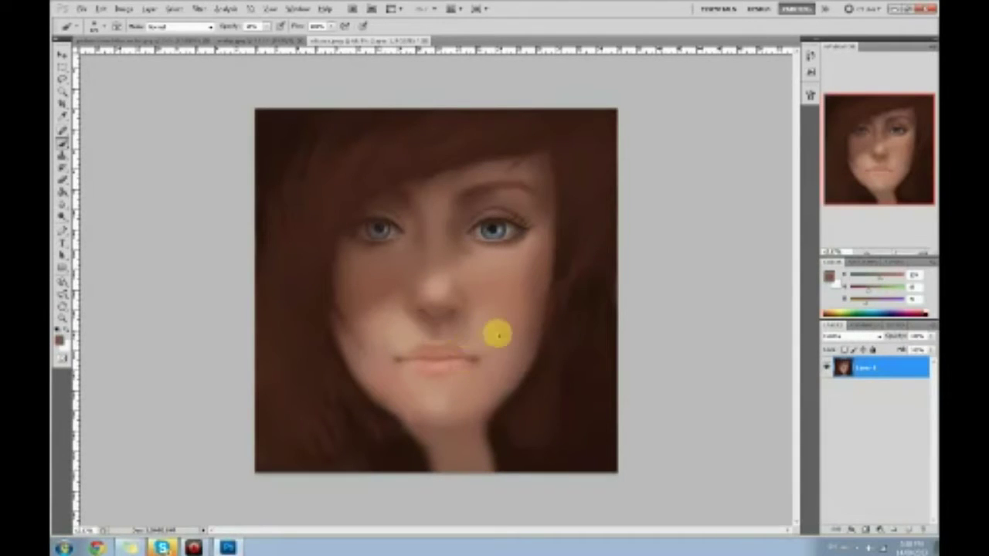
alt+click(476, 363)
mouse_move(476, 363)
mouse_down()
mouse_move(445, 347)
mouse_move(449, 310)
mouse_move(463, 356)
mouse_move(401, 358)
mouse_move(464, 356)
mouse_move(410, 357)
mouse_move(540, 310)
mouse_move(488, 259)
mouse_move(535, 315)
mouse_move(535, 289)
mouse_move(481, 227)
mouse_move(489, 316)
mouse_move(461, 351)
mouse_move(413, 356)
mouse_up()
drag(446, 353, 468, 365)
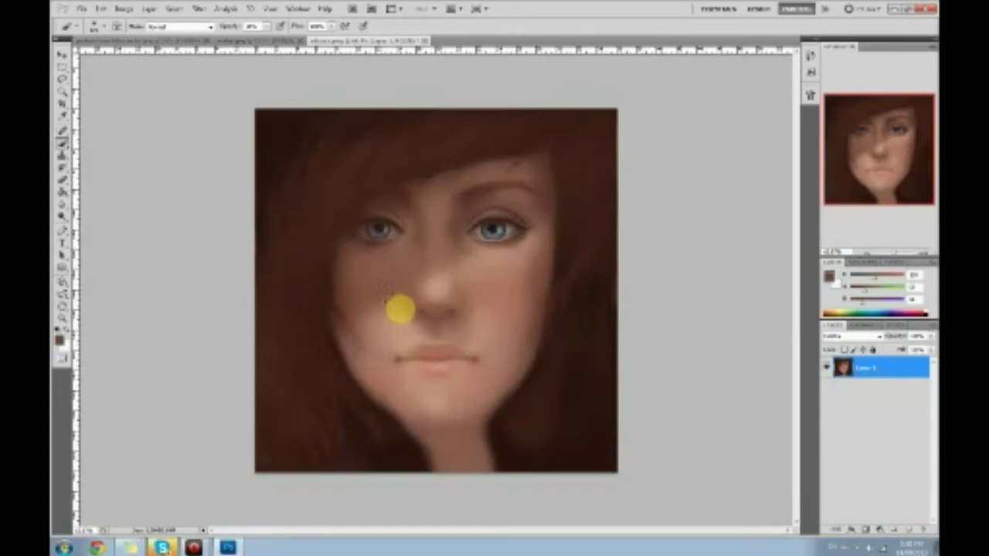
- Sketch a facial profile line and an arrow over the dark hair in a sampled skin tone at full opacity, and undo them
alt+click(431, 288)
click(266, 26)
click(273, 41)
mouse_move(275, 265)
mouse_down()
mouse_move(299, 335)
mouse_move(322, 359)
mouse_up()
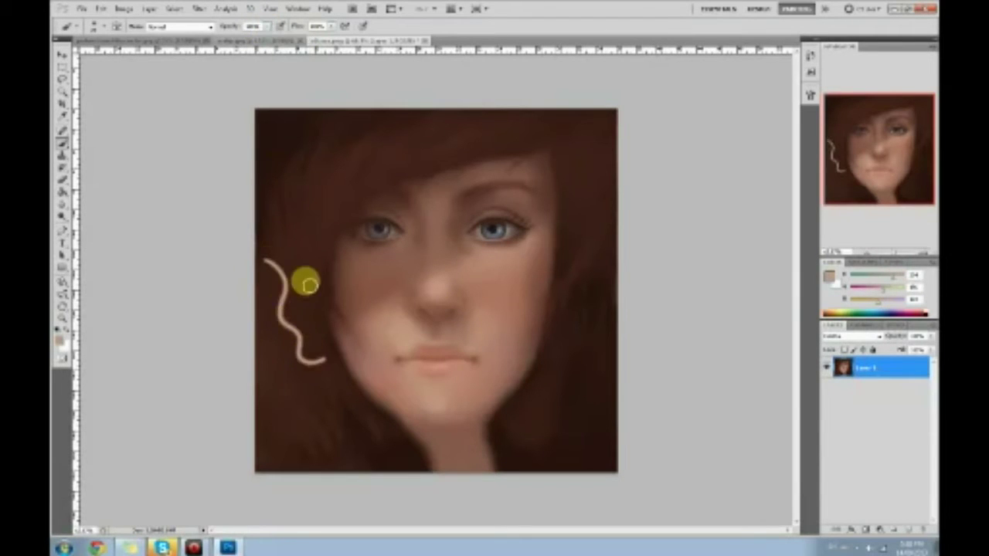
key(ctrl+z)
mouse_move(264, 252)
mouse_down()
mouse_move(311, 327)
mouse_move(303, 386)
mouse_move(327, 348)
mouse_move(309, 389)
mouse_move(291, 397)
mouse_move(319, 431)
mouse_move(342, 410)
mouse_move(340, 353)
mouse_move(365, 356)
mouse_up()
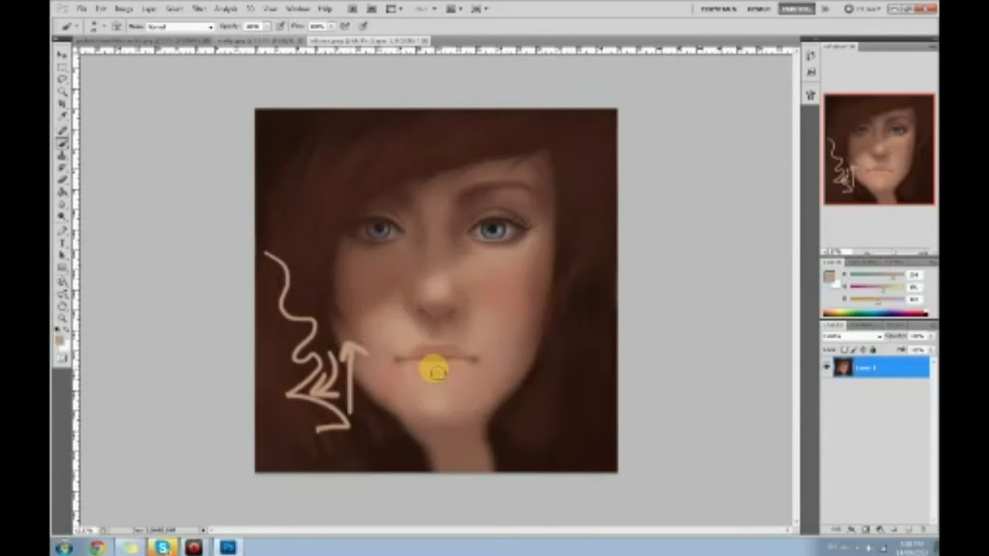
key(ctrl+alt+z)
key(ctrl+alt+z)
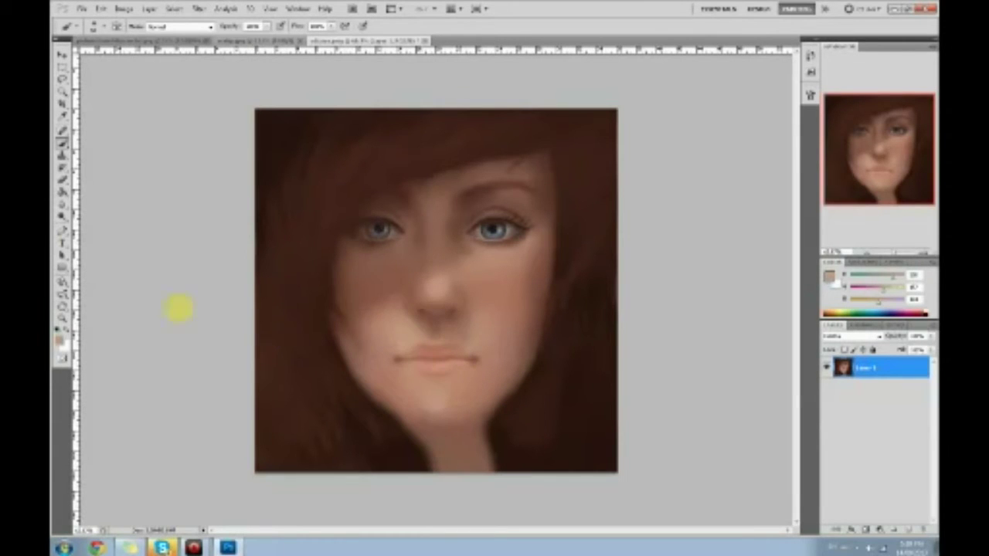
- Lighten the lips and chin with the Dodge tool set to highlights, using a chosen brush tip and low exposure
click(61, 217)
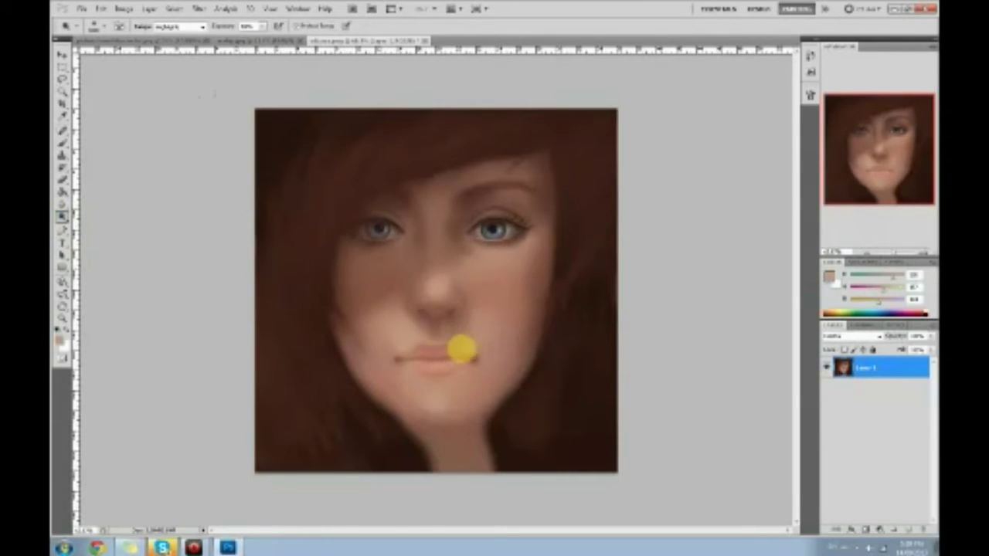
mouse_move(461, 350)
mouse_down()
mouse_move(441, 369)
mouse_move(426, 364)
mouse_up()
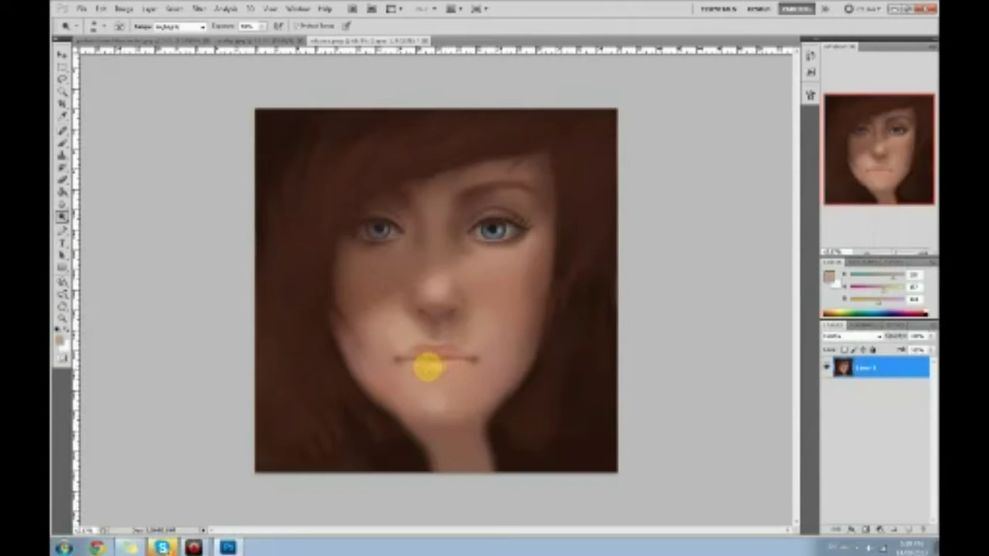
right_click(411, 164)
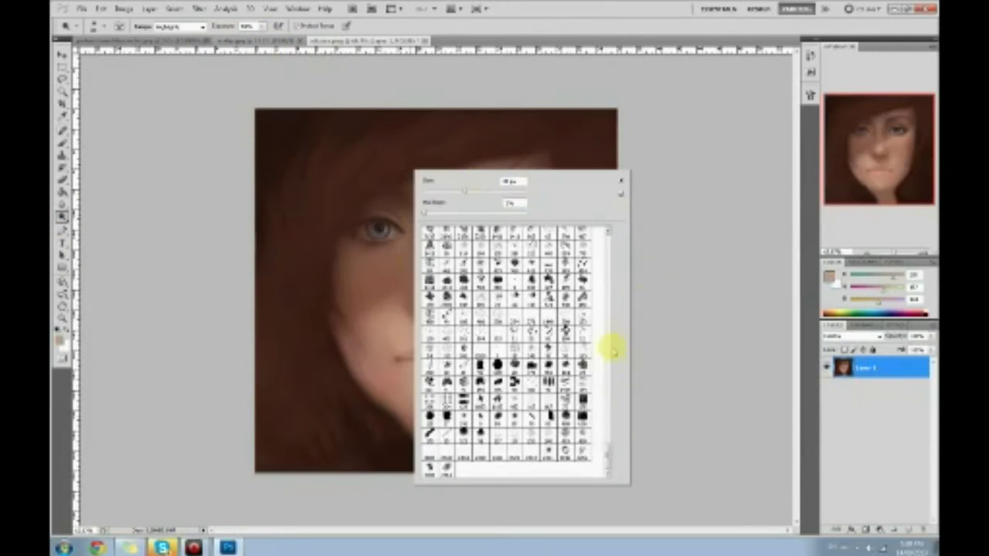
click(515, 409)
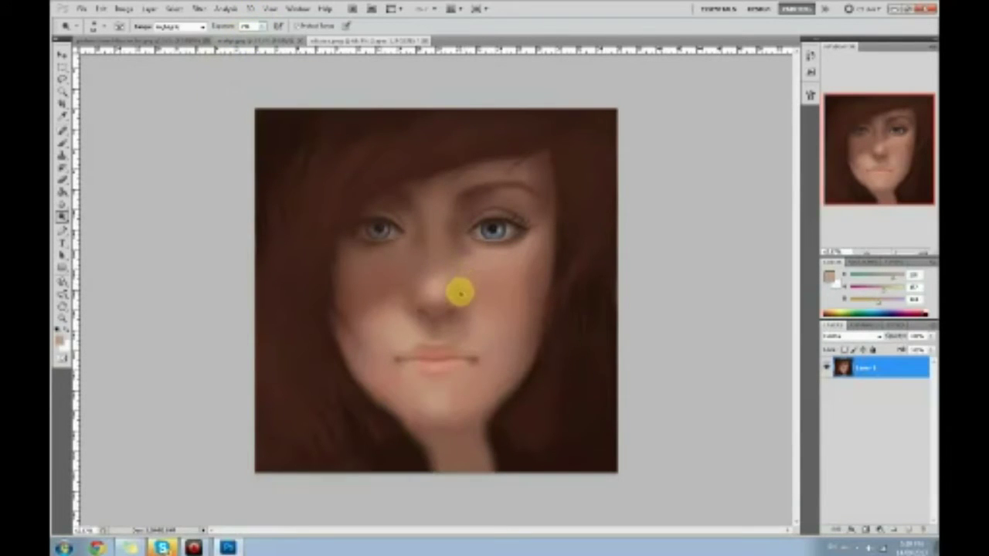
mouse_move(459, 360)
mouse_down()
mouse_move(425, 366)
mouse_move(469, 366)
mouse_move(453, 363)
mouse_move(439, 338)
mouse_move(443, 368)
mouse_move(423, 366)
mouse_move(445, 349)
mouse_move(437, 396)
mouse_up()
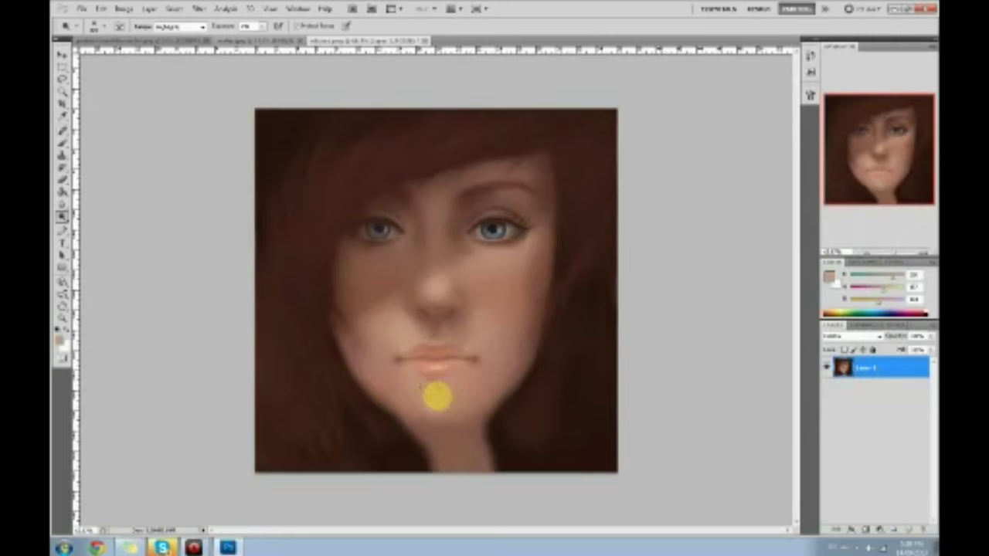
- Shade beneath the lower lip with a sampled mouth-corner tone at reduced opacity, and touch up the jaw edge with a sampled dark hair brown
key(b)
alt+click(474, 362)
mouse_move(431, 360)
mouse_down()
mouse_move(449, 384)
mouse_move(417, 380)
mouse_up()
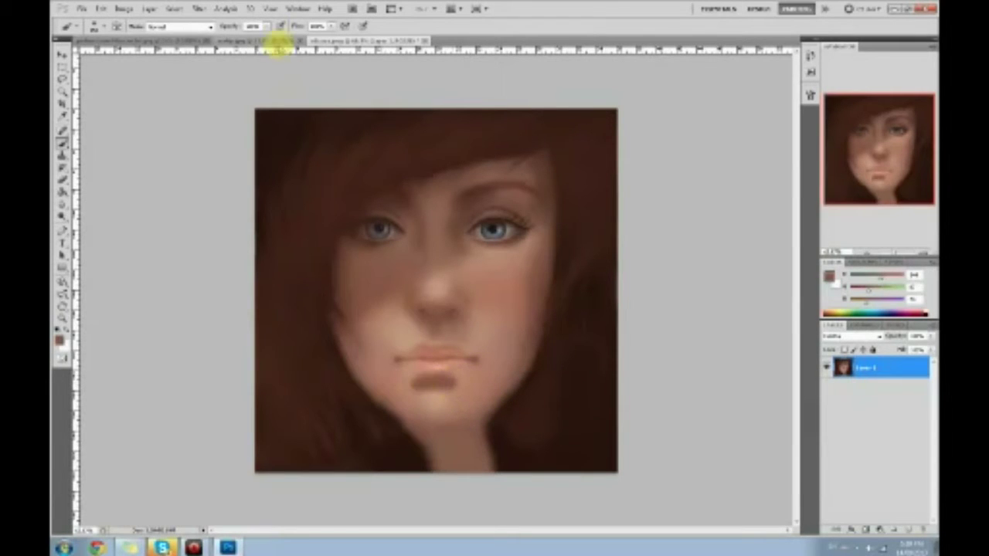
key(ctrl+z)
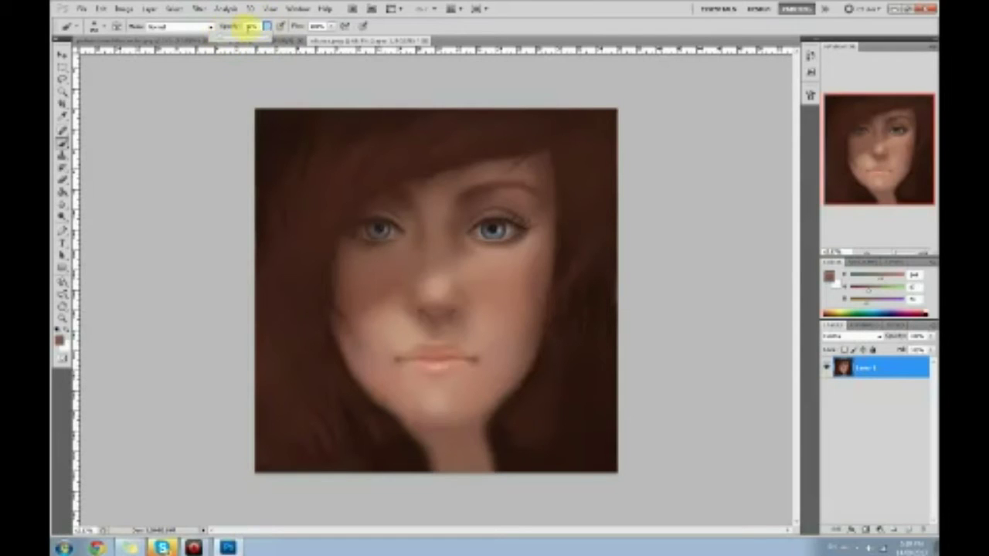
click(459, 332)
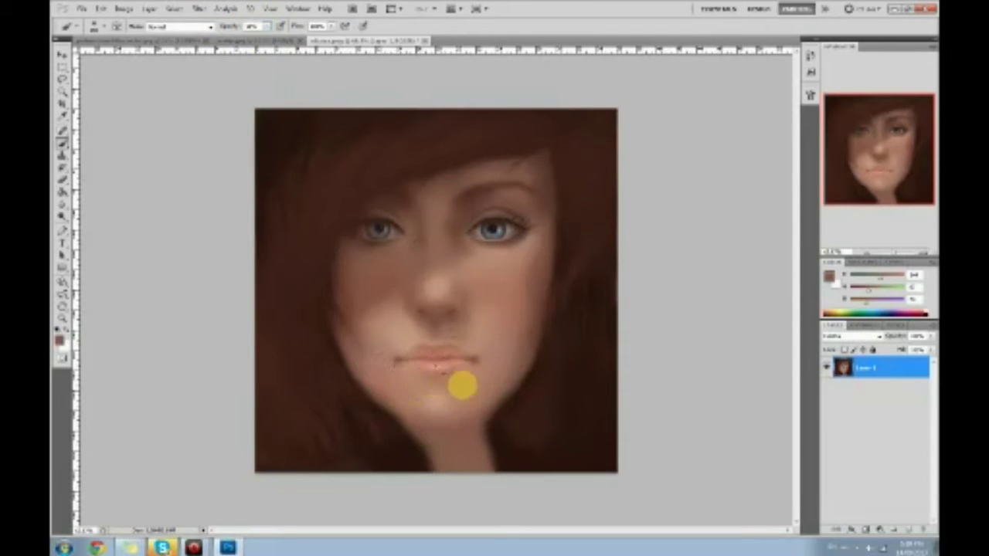
alt+click(367, 403)
mouse_move(332, 374)
mouse_down()
mouse_move(357, 409)
mouse_move(392, 423)
mouse_move(486, 399)
mouse_move(449, 429)
mouse_move(477, 390)
mouse_up()
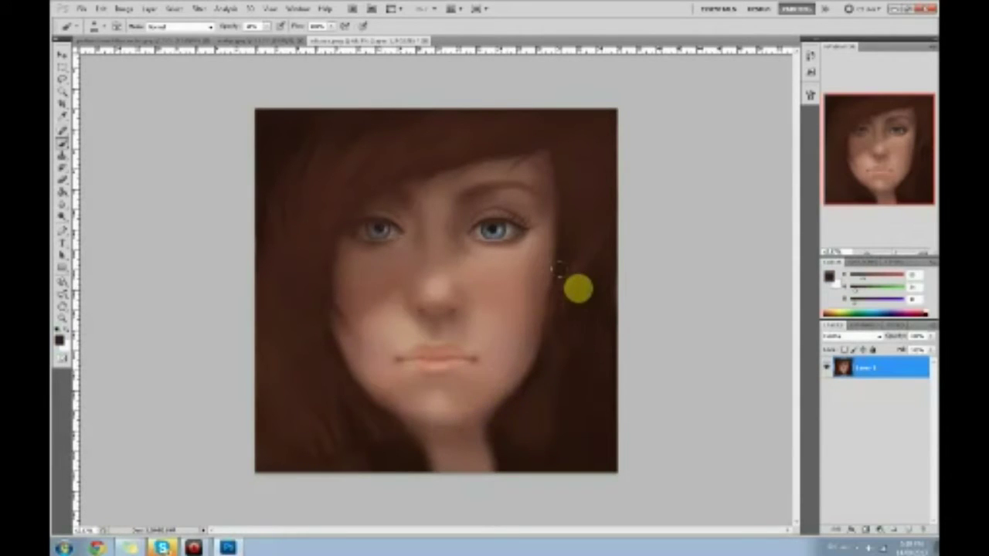
- Soften the area around the nose base and above the upper lip with sampled reddish, brown and light skin tones
alt+click(436, 379)
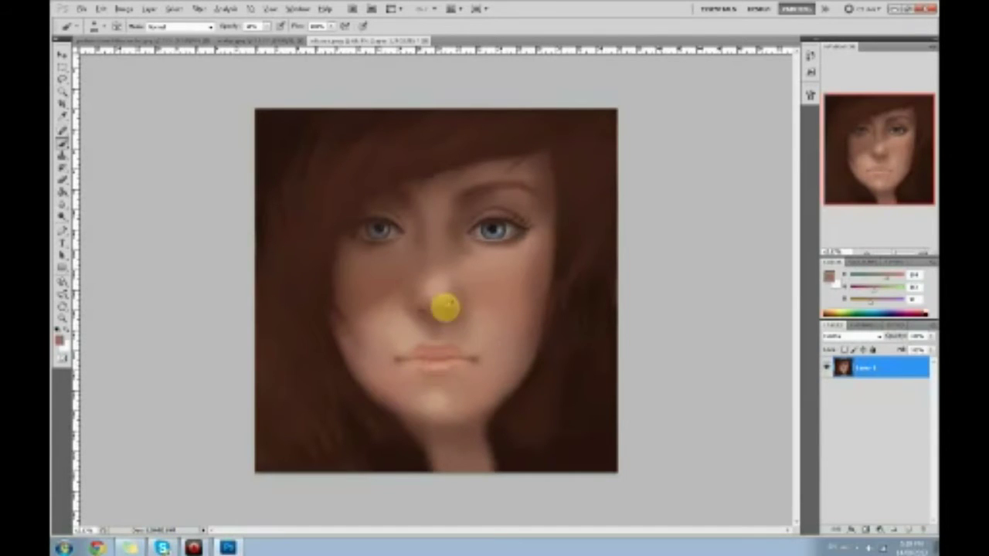
alt+click(414, 337)
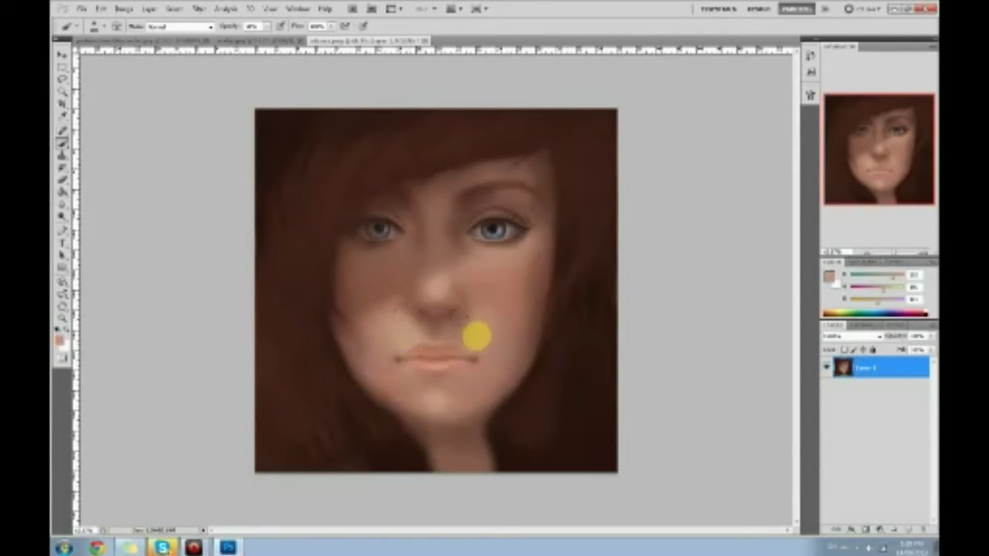
alt+click(437, 302)
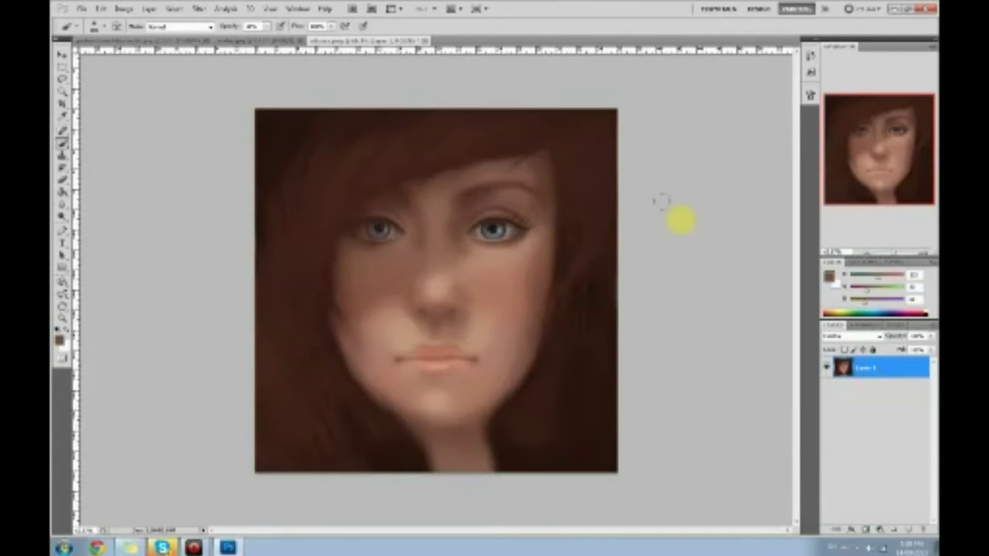
alt+click(409, 323)
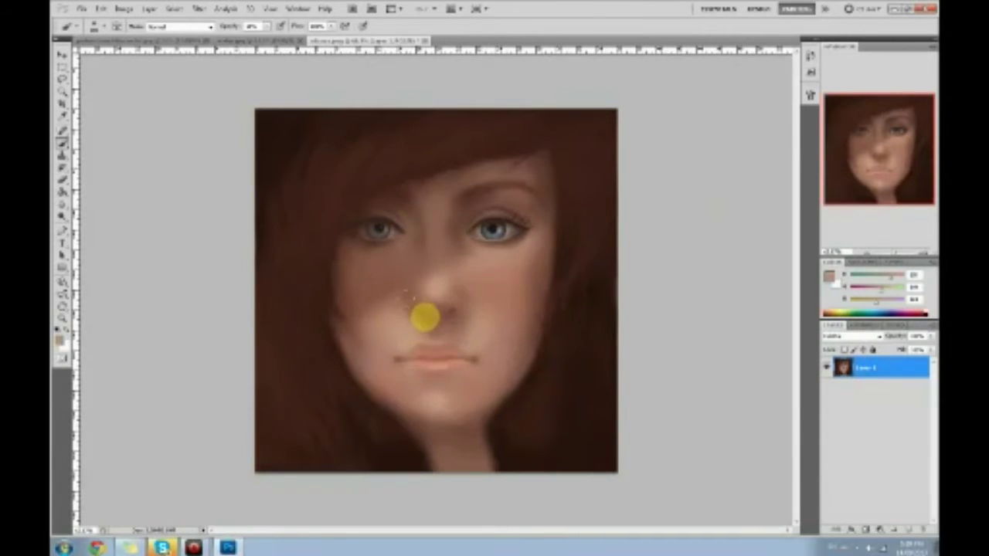
- Refine the lower lid and inner corner of the fully lit eye with sampled pupil black and surrounding skin tones
alt+click(492, 227)
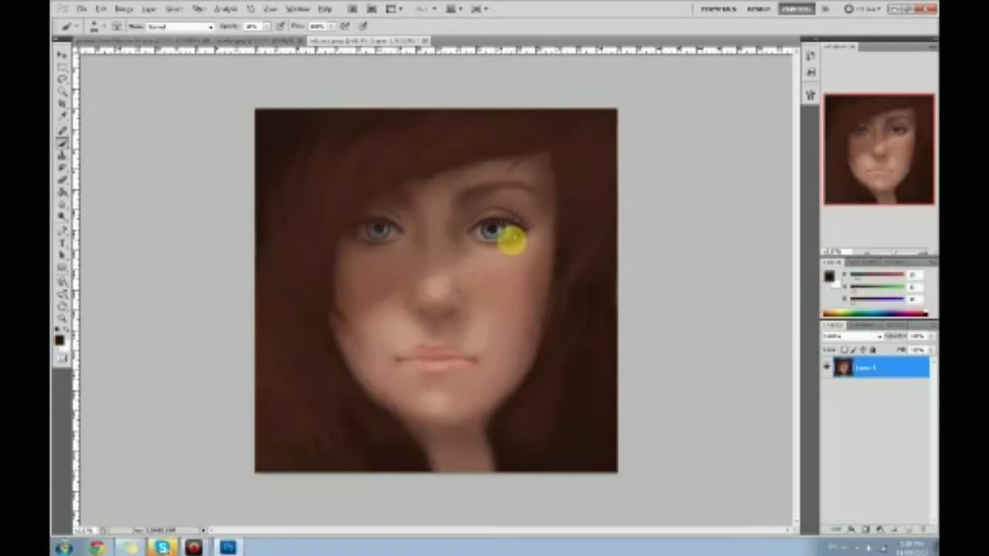
alt+click(516, 244)
mouse_move(517, 242)
mouse_down()
mouse_move(510, 235)
mouse_move(520, 243)
mouse_move(501, 248)
mouse_up()
alt+click(443, 256)
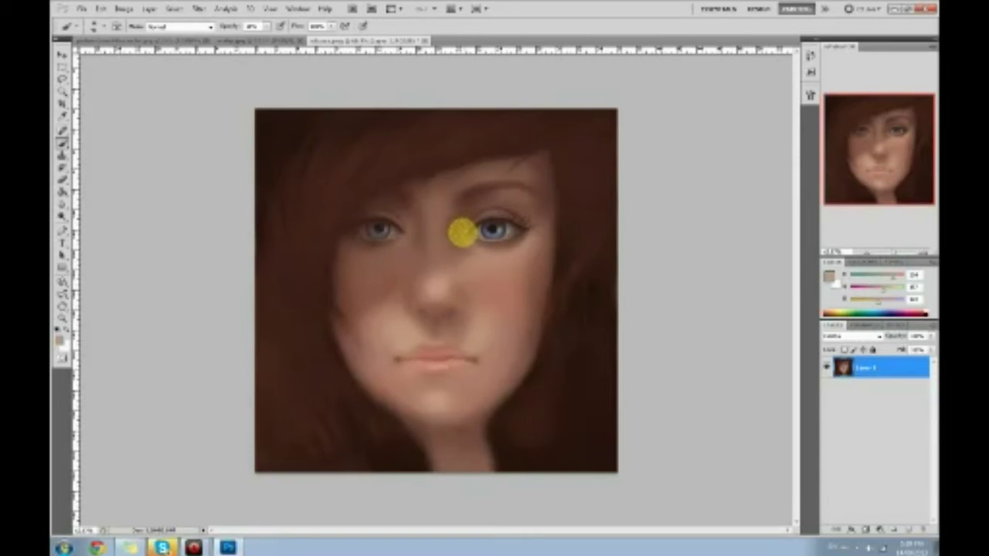
alt+click(471, 224)
alt+click(469, 226)
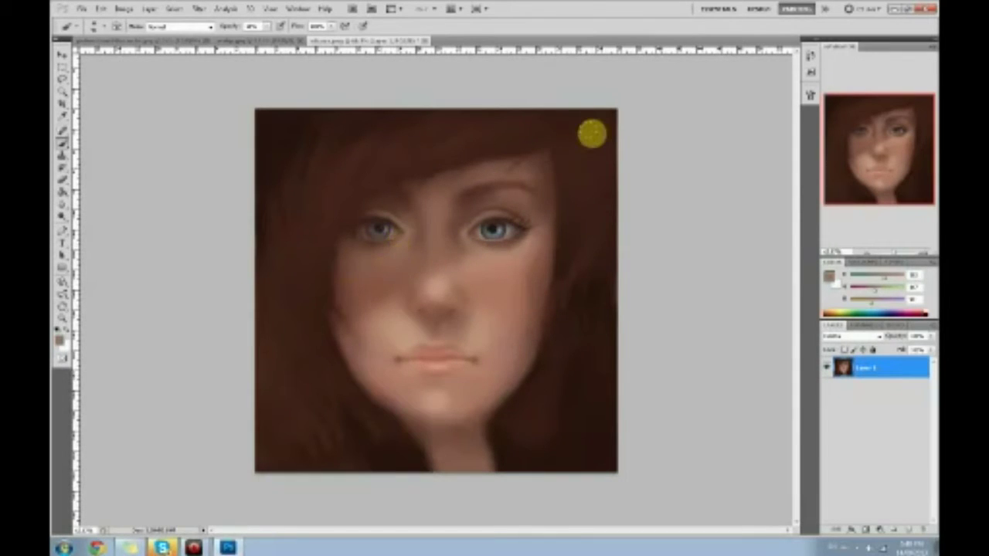
- Blend the skin around the shadowed eye and beneath the opposite eyebrow with sampled brown skin tones
alt+click(414, 246)
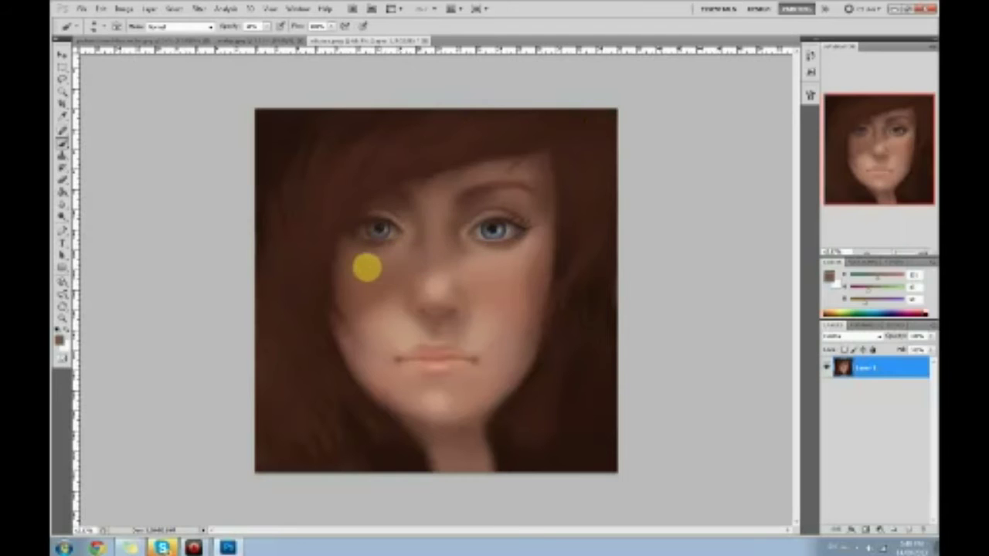
alt+click(464, 229)
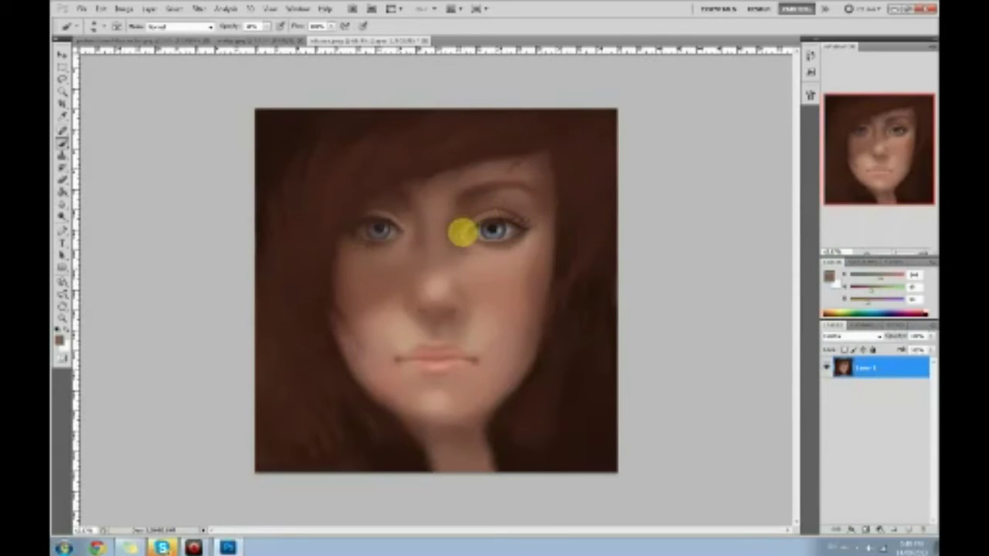
alt+click(510, 196)
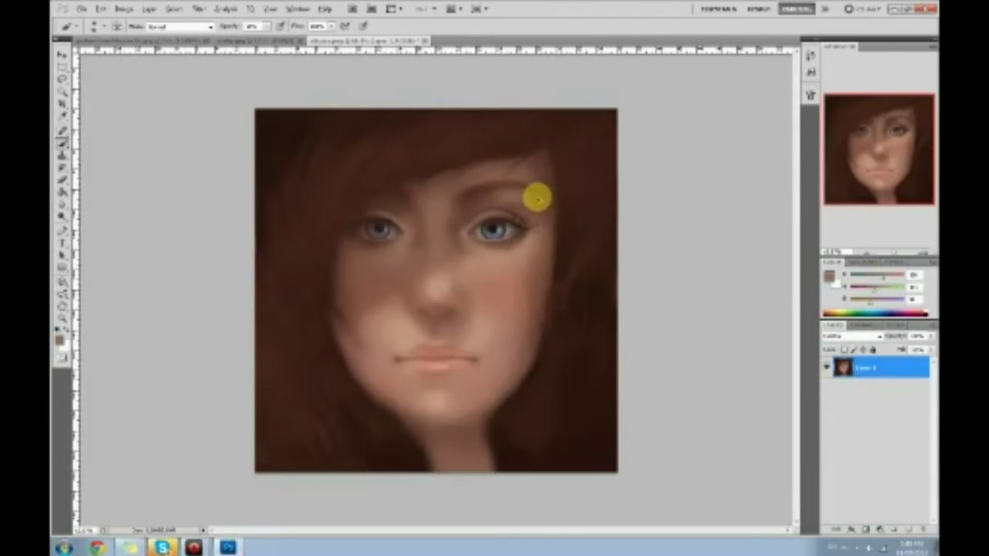
- Soften both mouth corners with sampled skin tones and paint the lower lip's edge with a sampled lip pink
alt+click(387, 357)
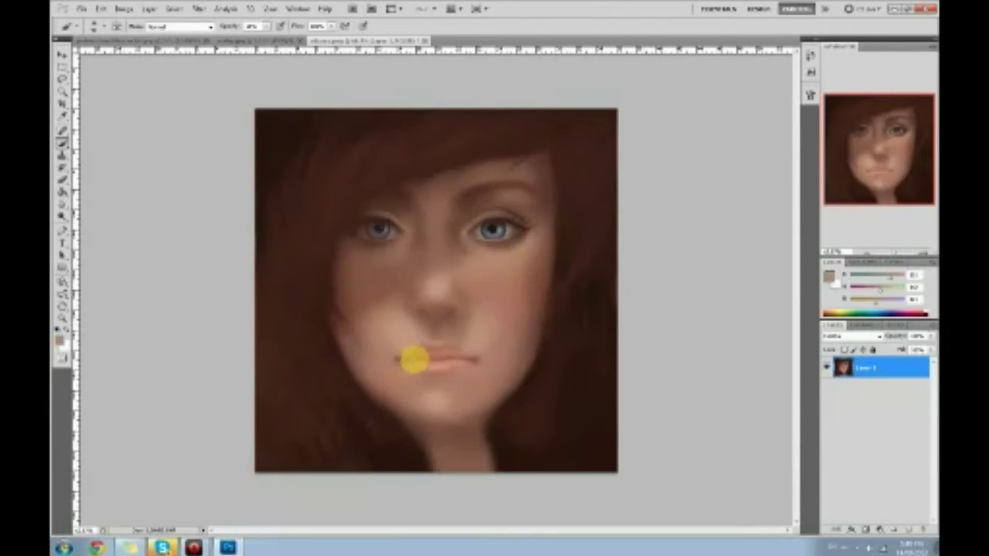
alt+click(477, 356)
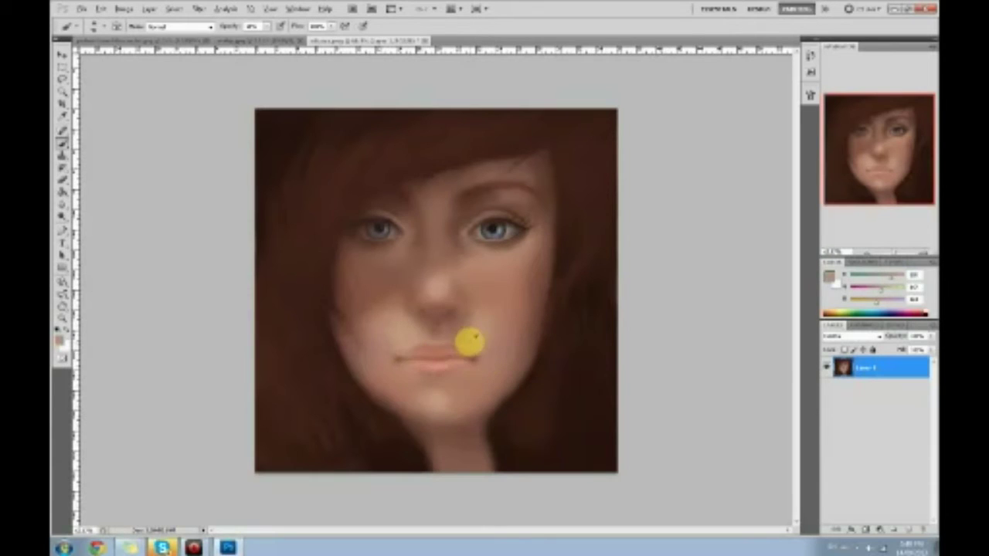
alt+click(462, 355)
mouse_move(441, 375)
mouse_down()
mouse_move(419, 376)
mouse_move(429, 374)
mouse_up()
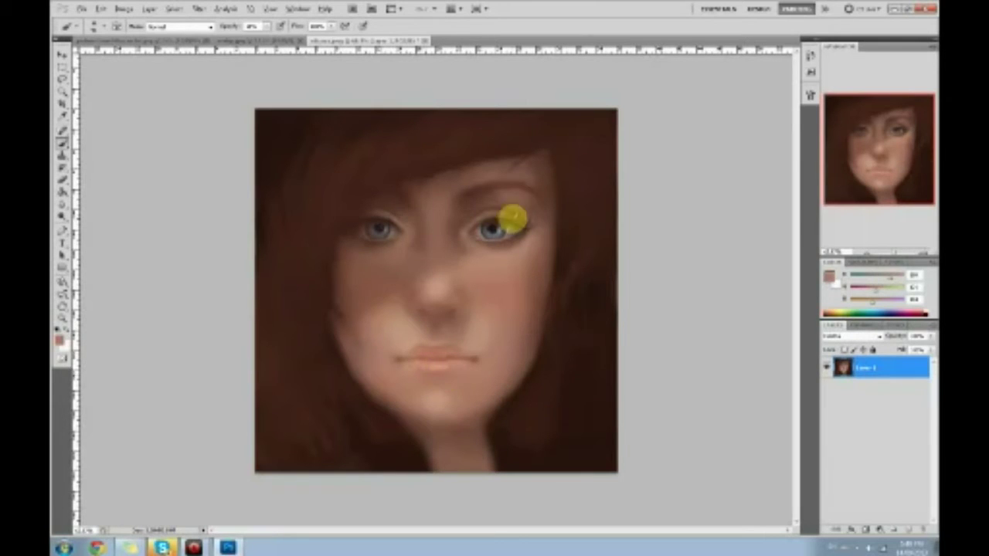
- Paint both nostrils with a sampled dark hair brown, adjusting the brush opacity to strengthen them
alt+click(568, 195)
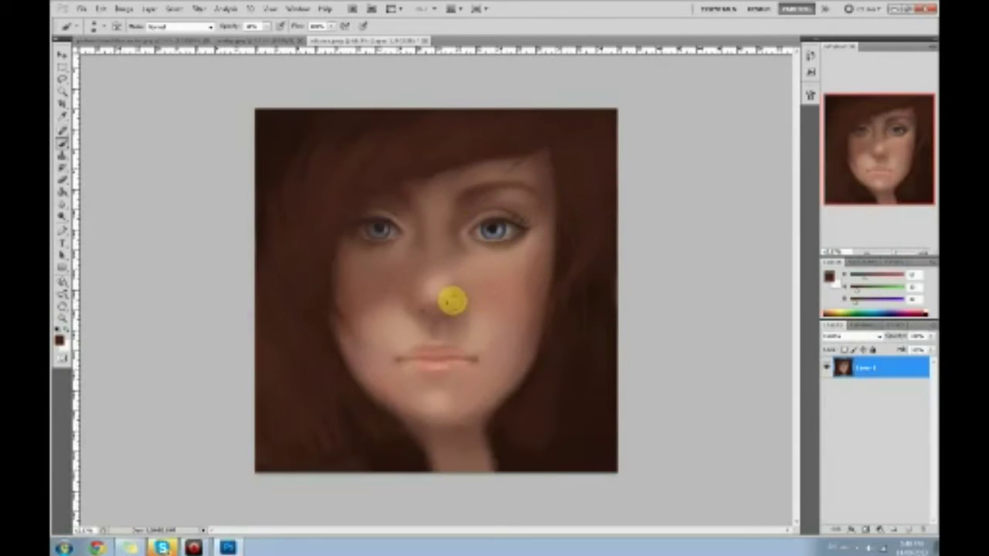
click(267, 26)
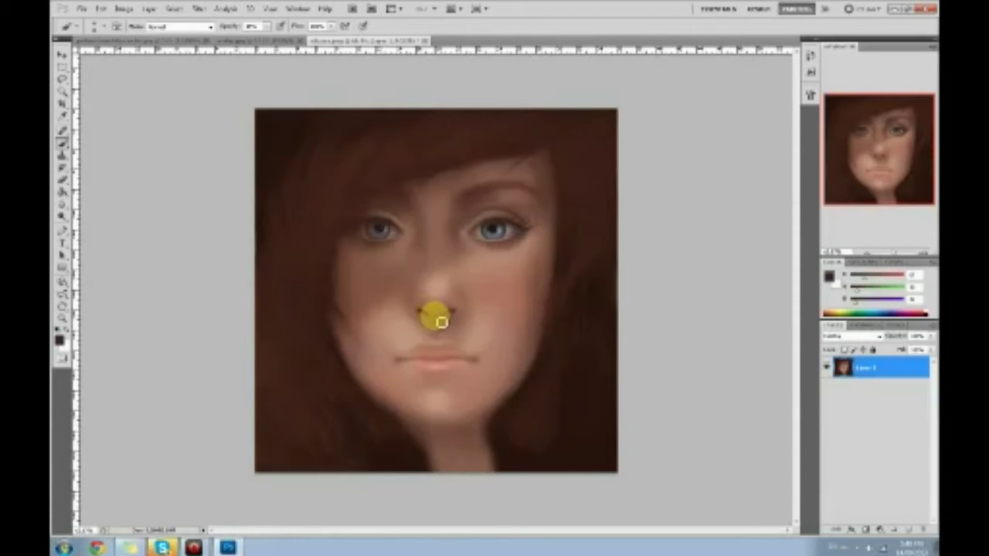
click(267, 26)
click(255, 41)
click(503, 324)
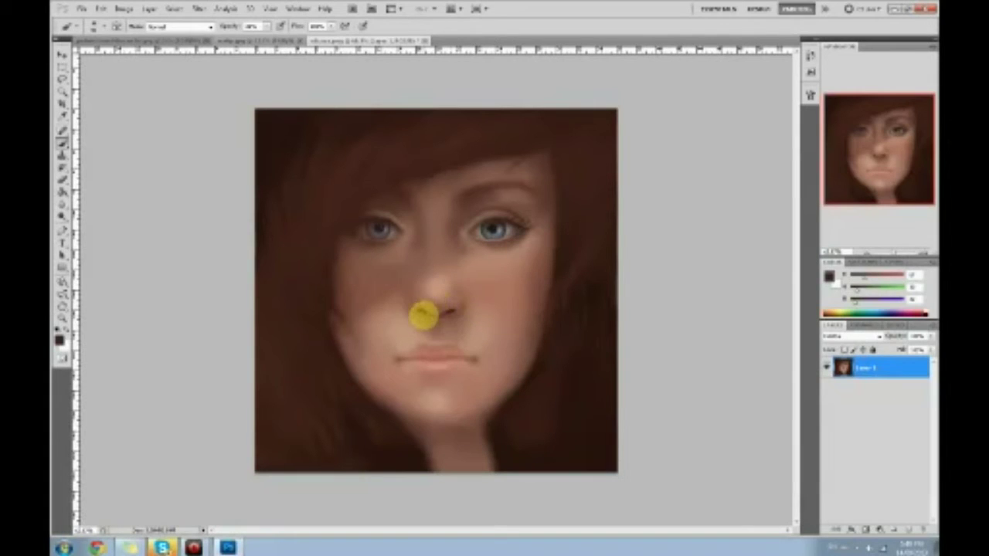
- Blend the nostrils and the wings of the nose using reddish, dark brown and skin tones sampled around the nose base
alt+click(434, 309)
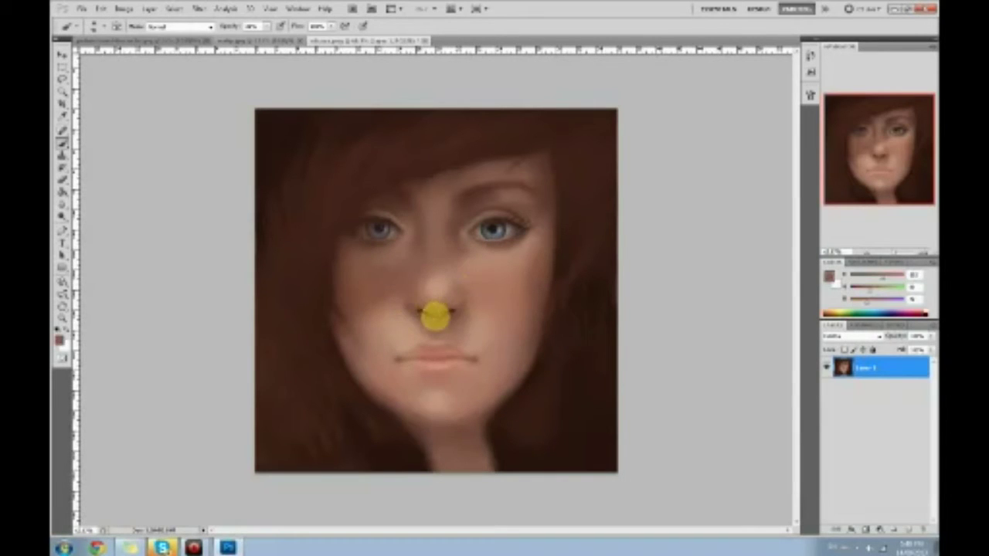
alt+click(418, 312)
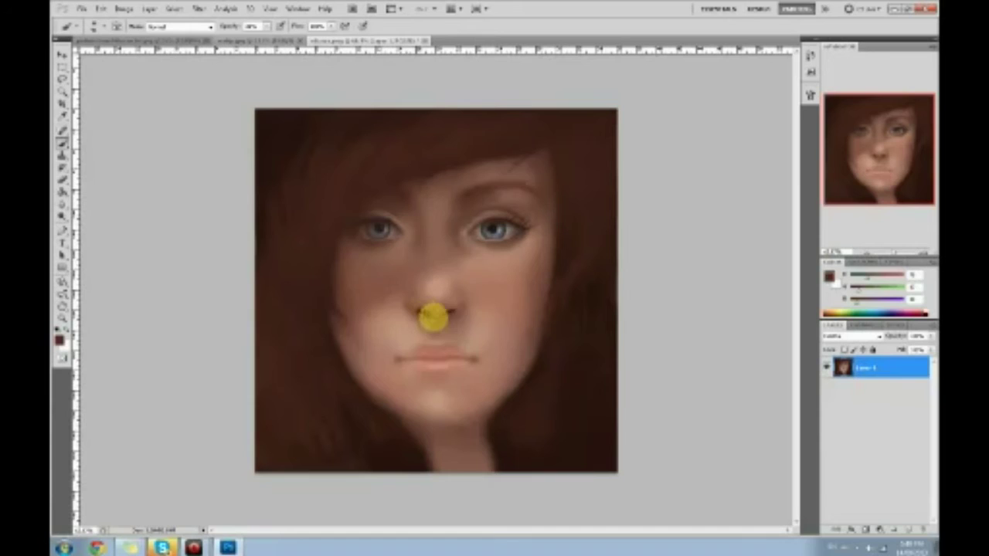
alt+click(410, 318)
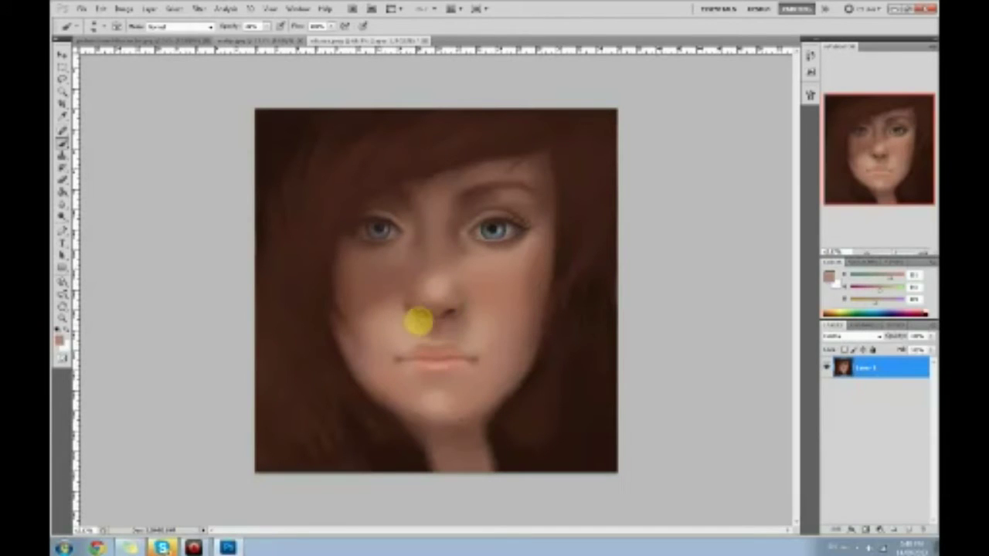
alt+click(421, 311)
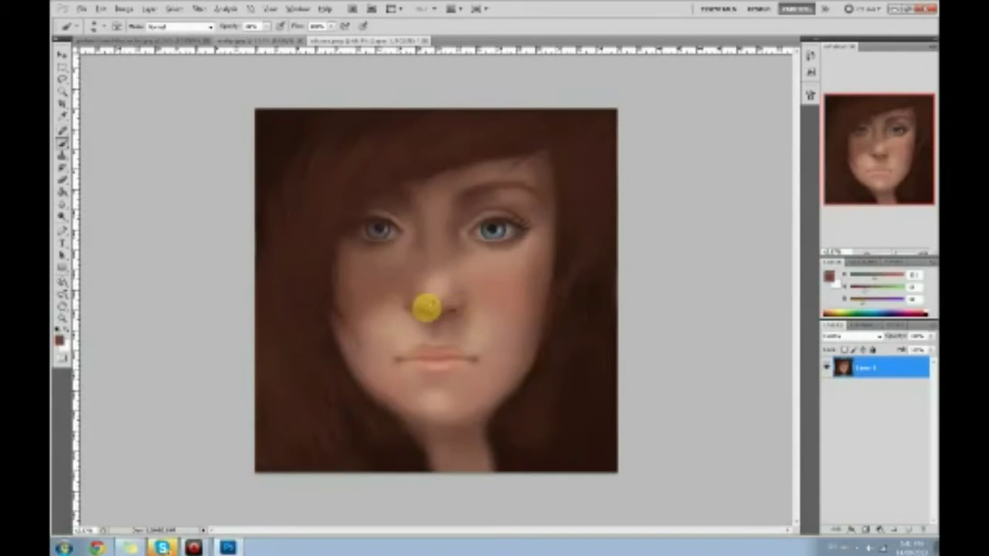
alt+click(414, 304)
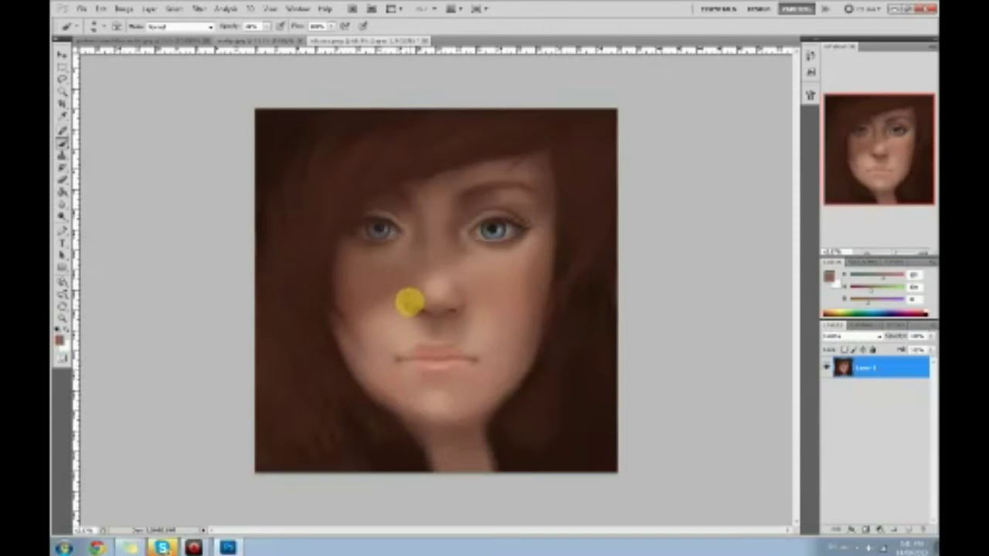
mouse_move(408, 306)
mouse_down()
mouse_move(433, 283)
mouse_move(461, 300)
mouse_up()
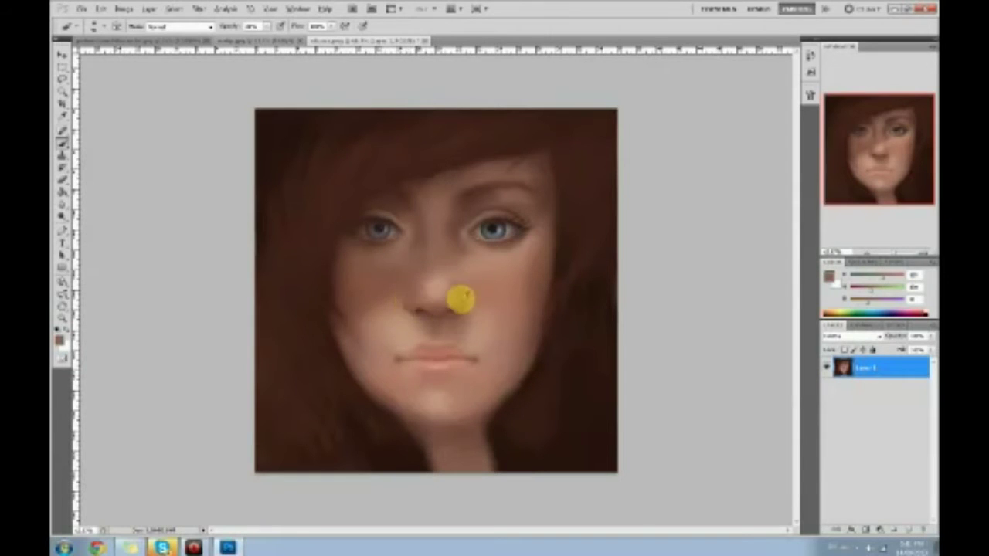
- Smooth the underside and tip of the nose with shadow and midtone browns sampled from around the nostrils
alt+click(422, 301)
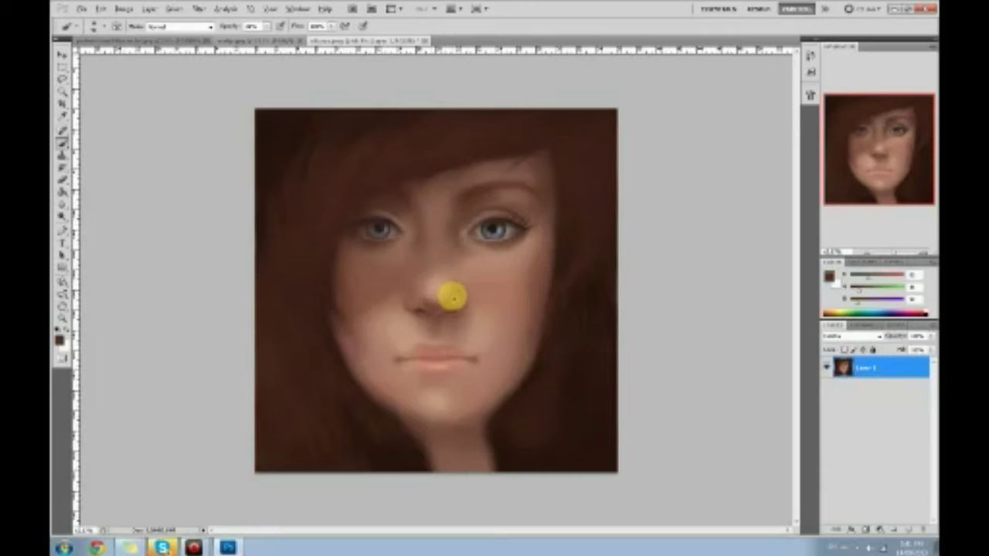
alt+click(438, 303)
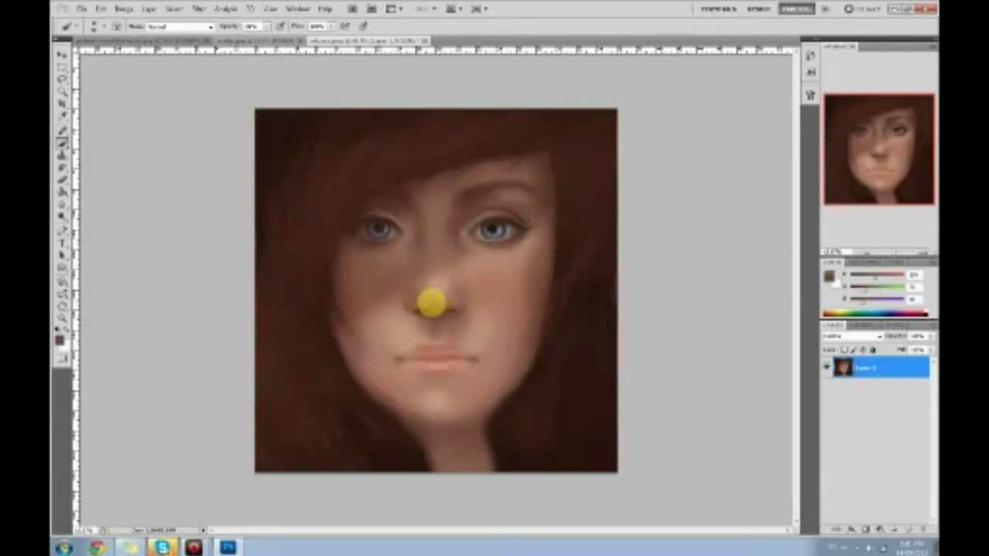
alt+click(442, 298)
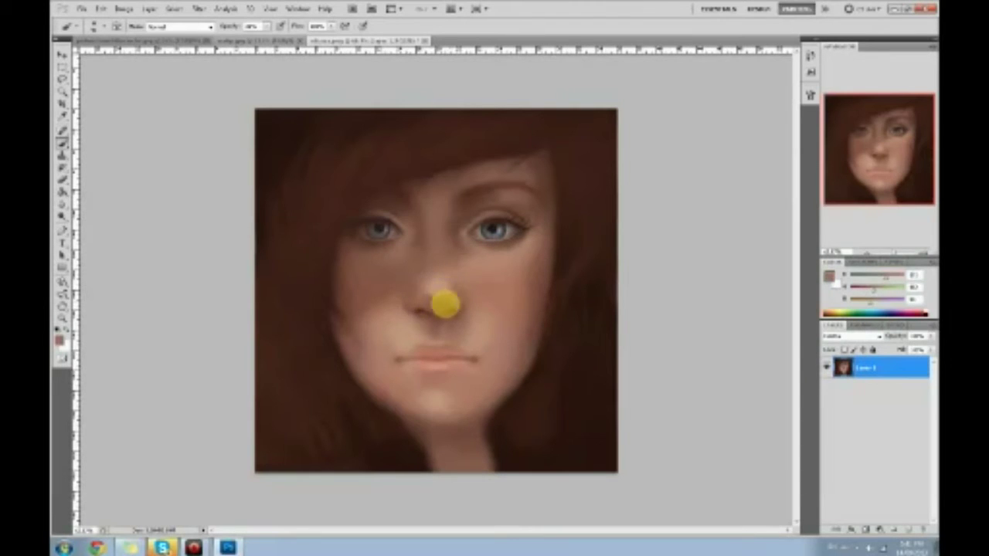
alt+click(422, 311)
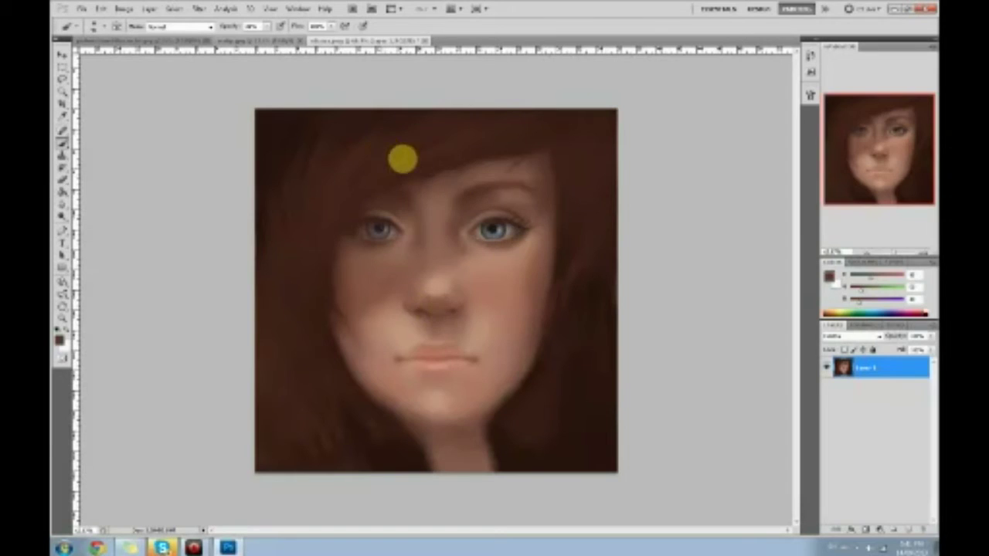
- Smooth the tip and both wings of the nose with light and midtone skin colours sampled from around them
alt+click(456, 299)
alt+click(440, 285)
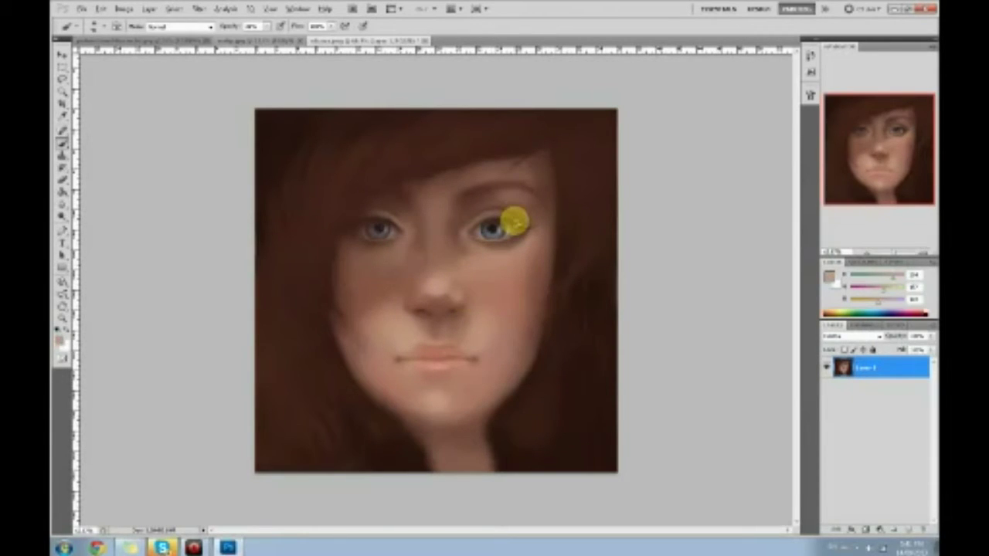
alt+click(456, 294)
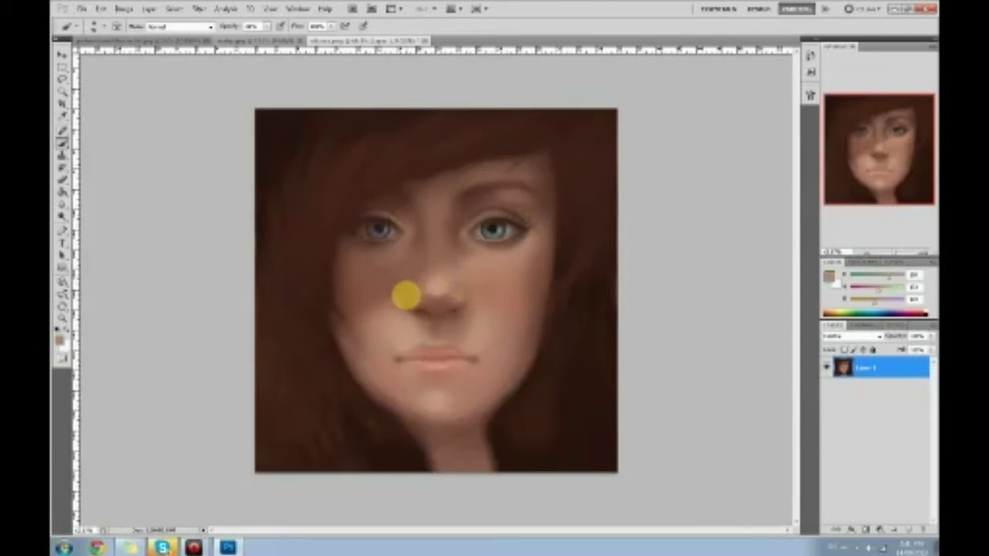
alt+click(411, 296)
alt+click(415, 294)
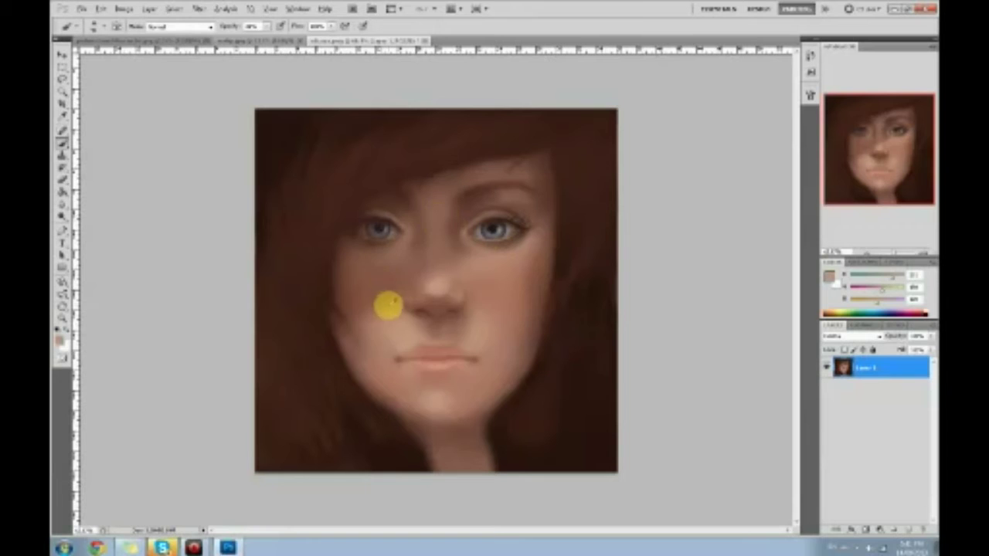
alt+click(408, 297)
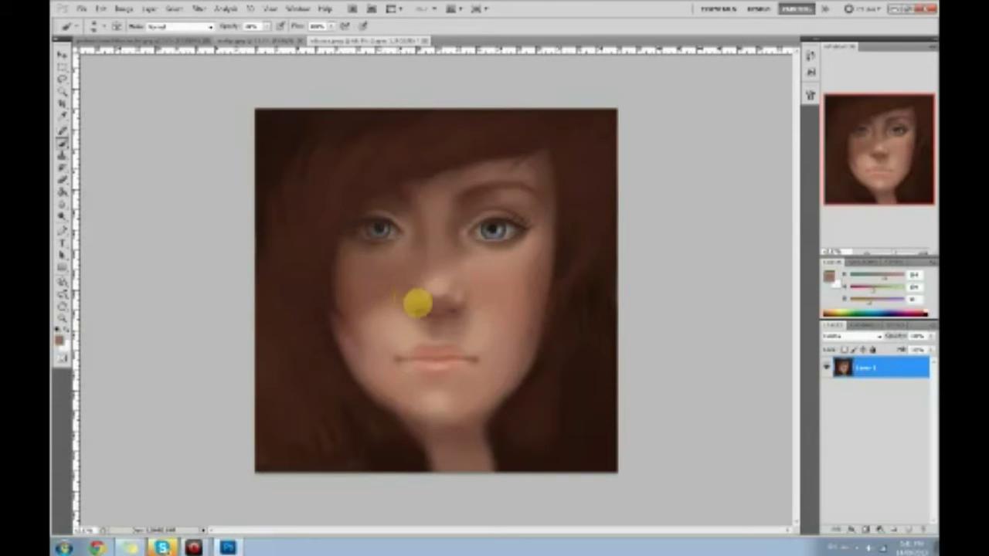
- Refine the shadow under the nose and the cheek beside the nostril with sampled dark brown and skin tones
alt+click(453, 308)
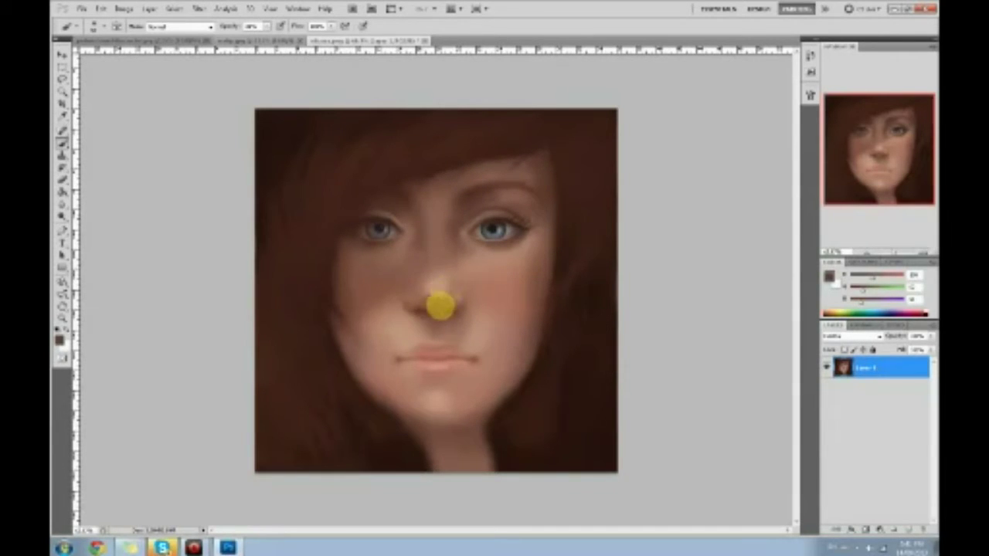
alt+click(440, 291)
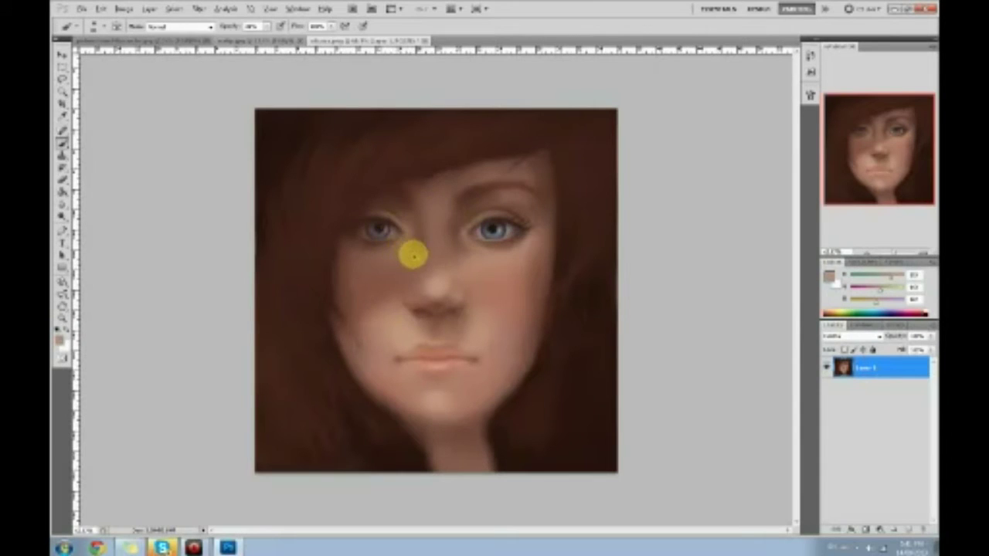
click(398, 315)
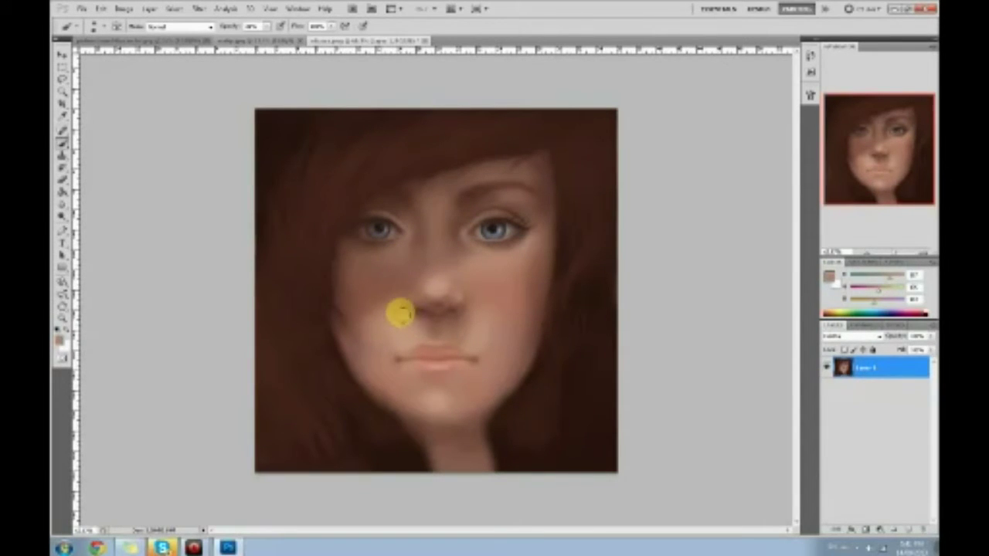
alt+click(392, 314)
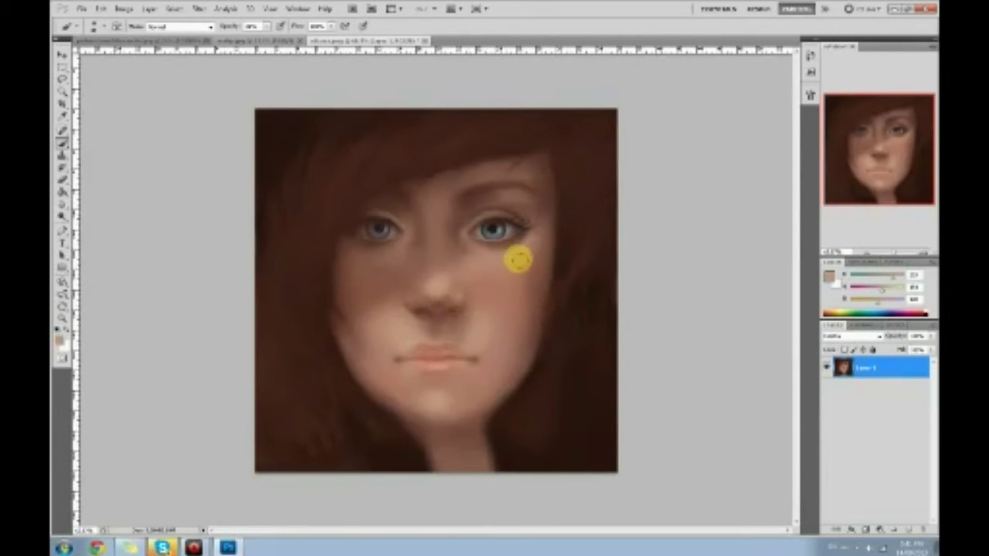
- Darken both nostrils with a dark brown sampled from the hair, adjusting the brush opacity
alt+click(585, 260)
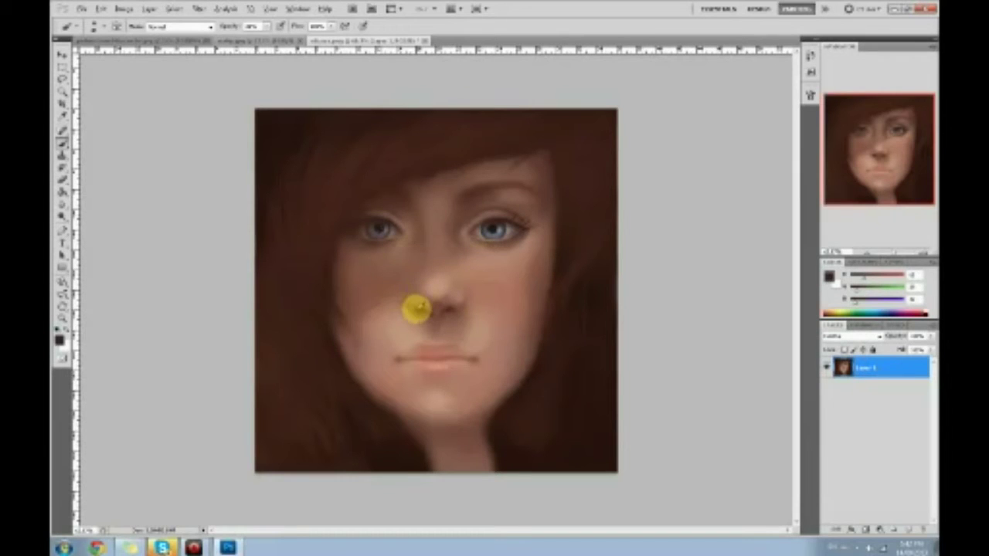
click(266, 26)
click(412, 309)
mouse_move(422, 315)
mouse_down()
mouse_move(461, 311)
mouse_move(465, 301)
mouse_move(458, 312)
mouse_up()
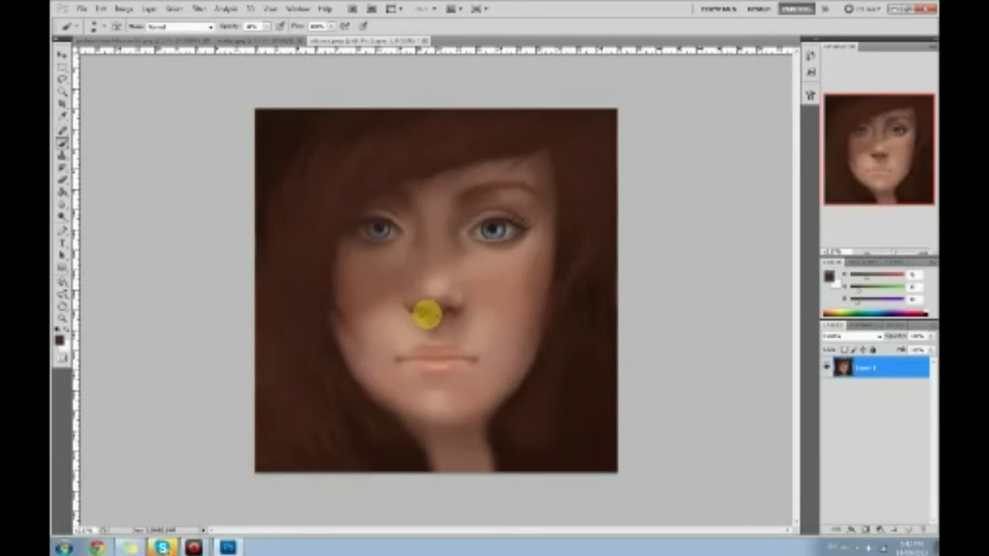
- Blend the nostrils into the underside of the nose and the nearby skin with sampled reddish browns and skin tones
alt+click(425, 318)
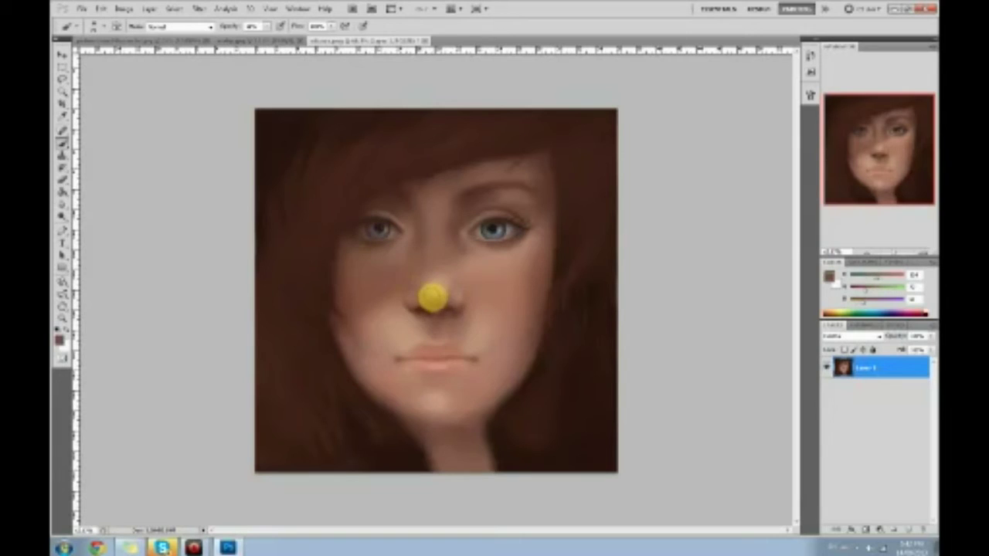
alt+click(420, 321)
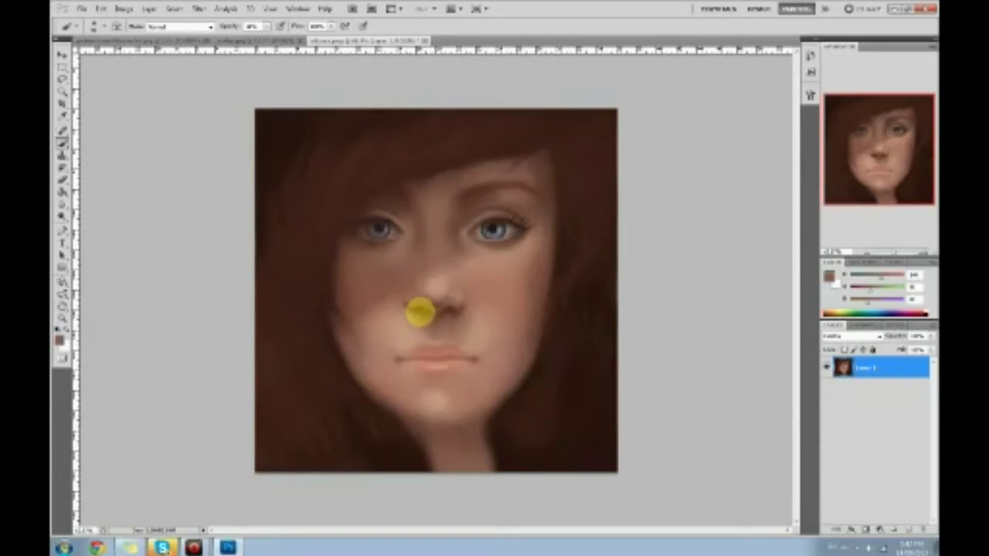
alt+click(436, 315)
alt+click(404, 326)
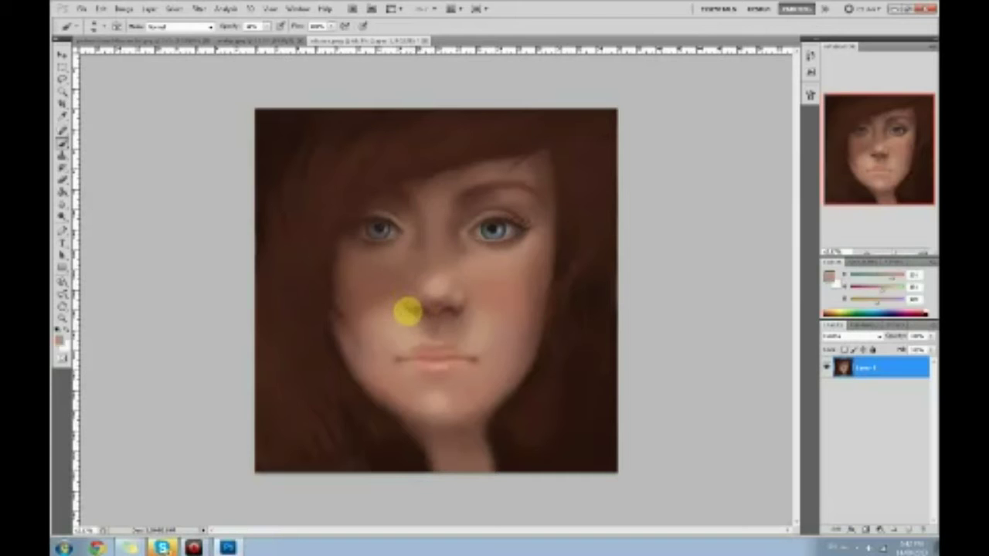
alt+click(439, 310)
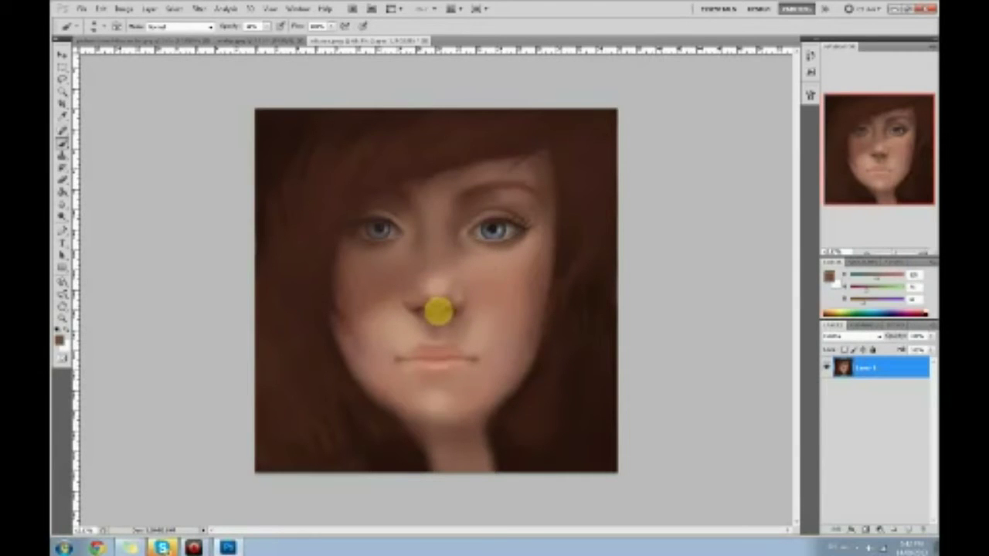
alt+click(452, 309)
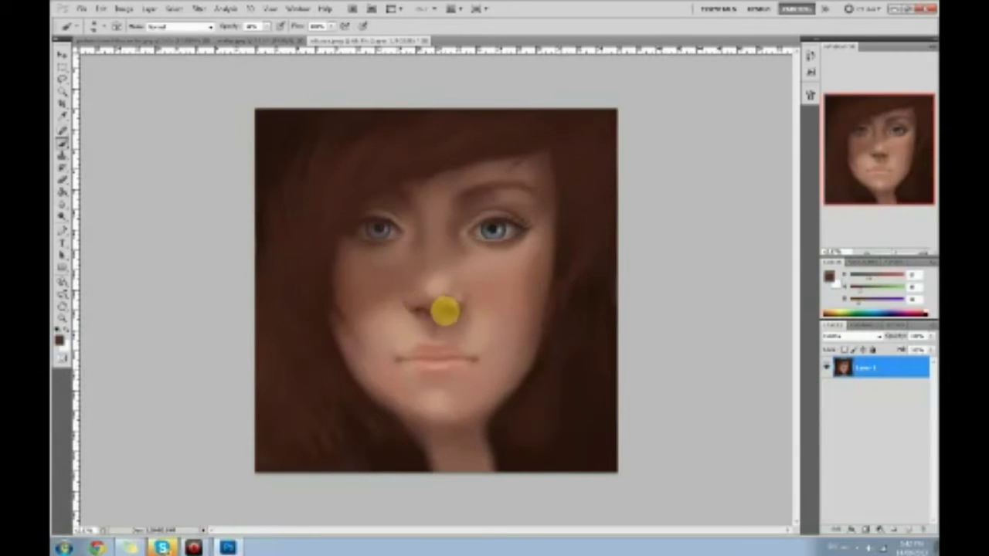
- Brighten the tip and bridge of the nose with sampled skin tones and a paler, less saturated colour at low brush opacity
alt+click(447, 296)
alt+click(430, 290)
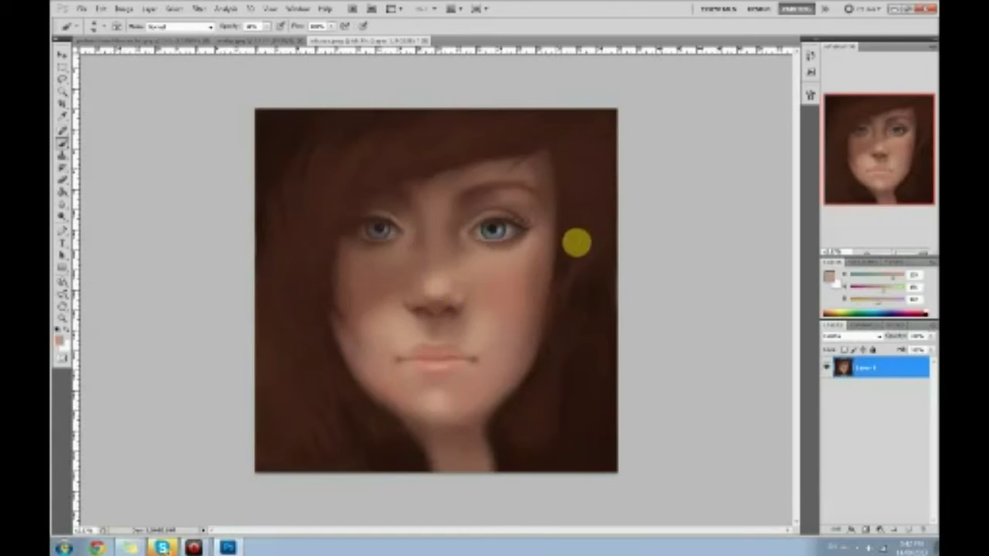
click(829, 277)
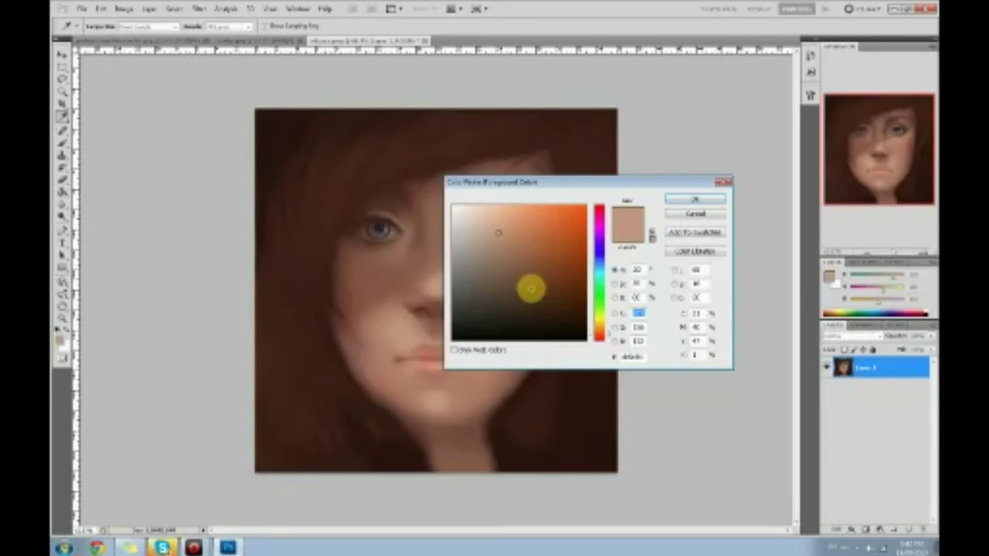
click(478, 232)
drag(478, 232, 468, 221)
click(684, 199)
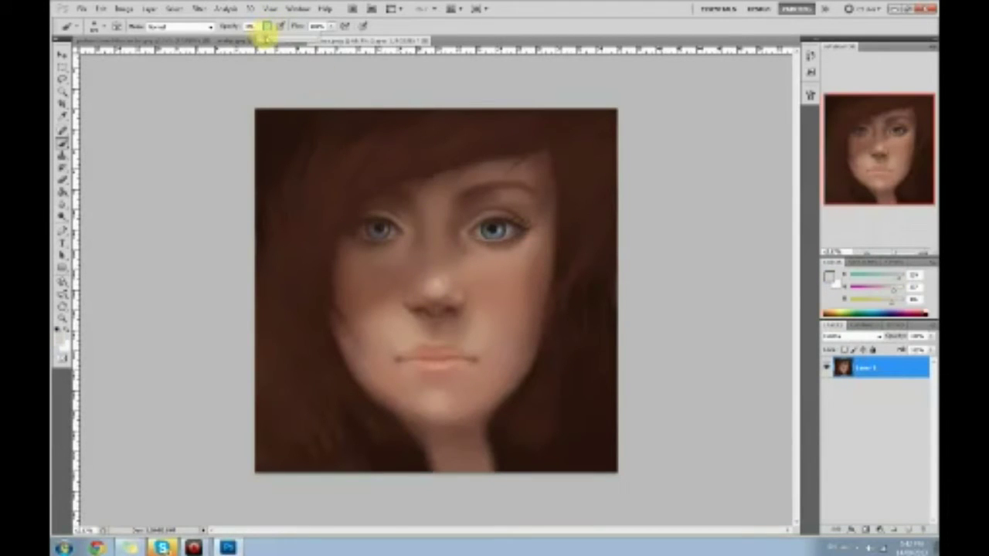
alt+click(435, 274)
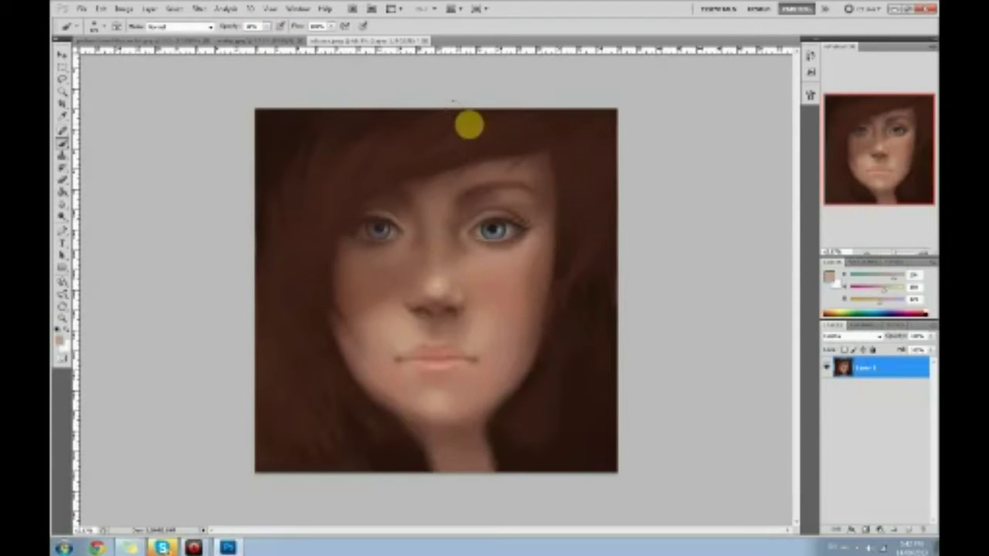
- Use the Sponge tool in Saturate mode to enrich the lips and cheeks, undoing the overly strong first stroke and lowering the flow
drag(60, 215, 92, 240)
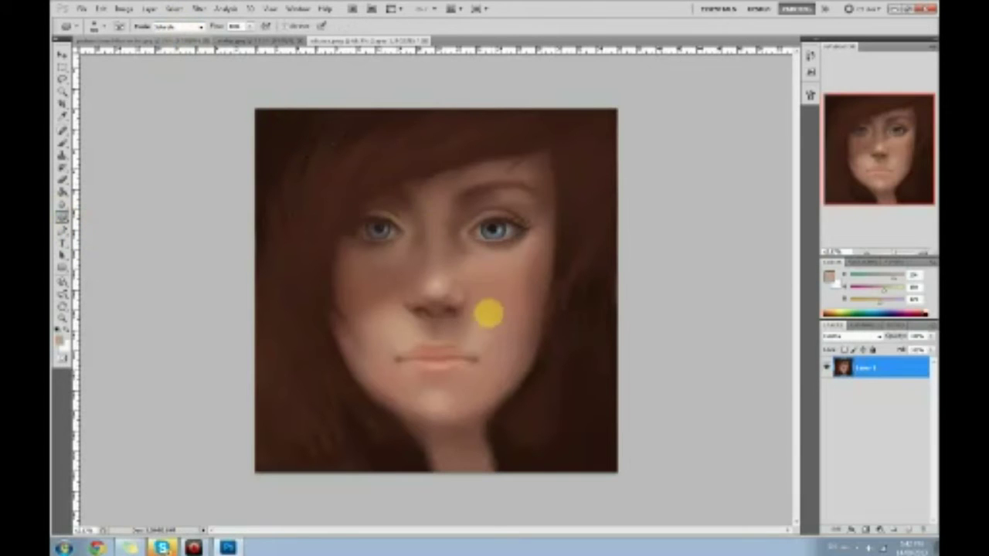
drag(448, 361, 483, 364)
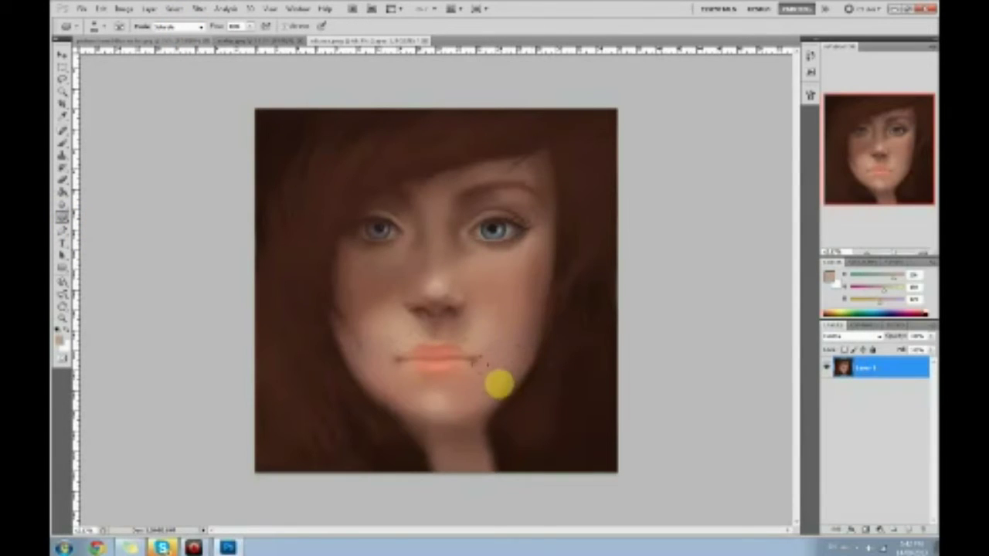
key(ctrl+z)
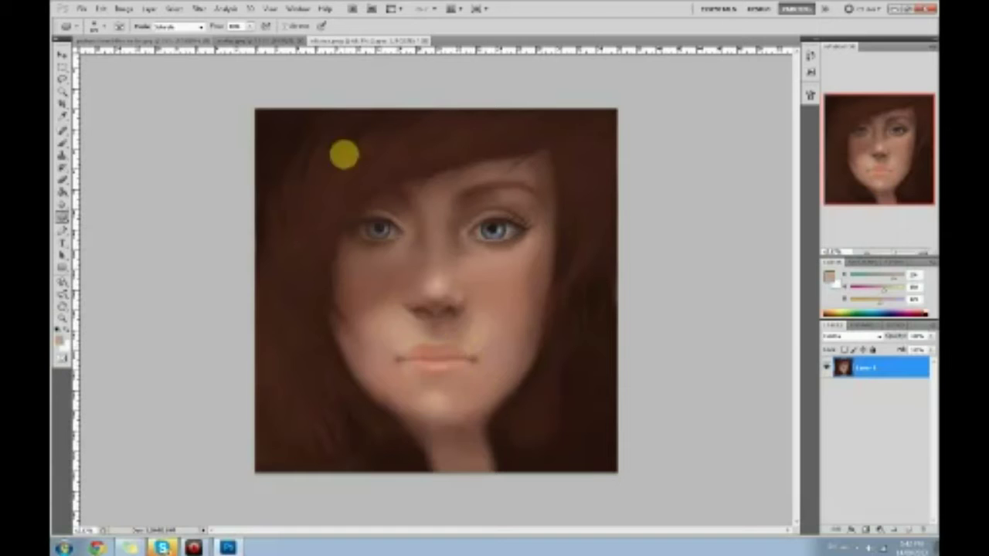
mouse_move(448, 355)
mouse_down()
mouse_move(401, 355)
mouse_move(440, 358)
mouse_up()
mouse_move(512, 283)
mouse_down()
mouse_move(505, 319)
mouse_move(486, 291)
mouse_move(505, 323)
mouse_move(481, 256)
mouse_up()
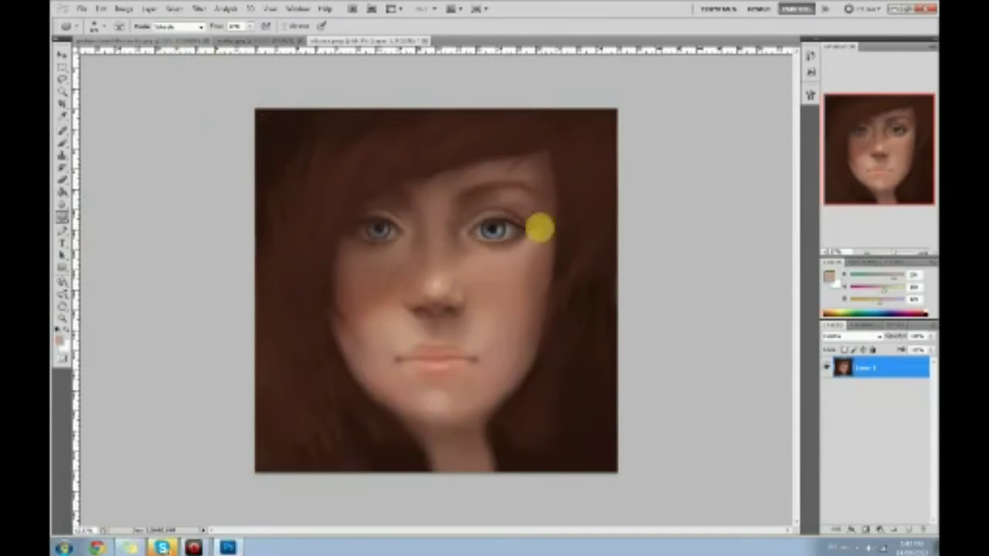
- Switch the Sponge tool to Desaturate and mute the skin colour on the forehead
click(186, 26)
click(177, 37)
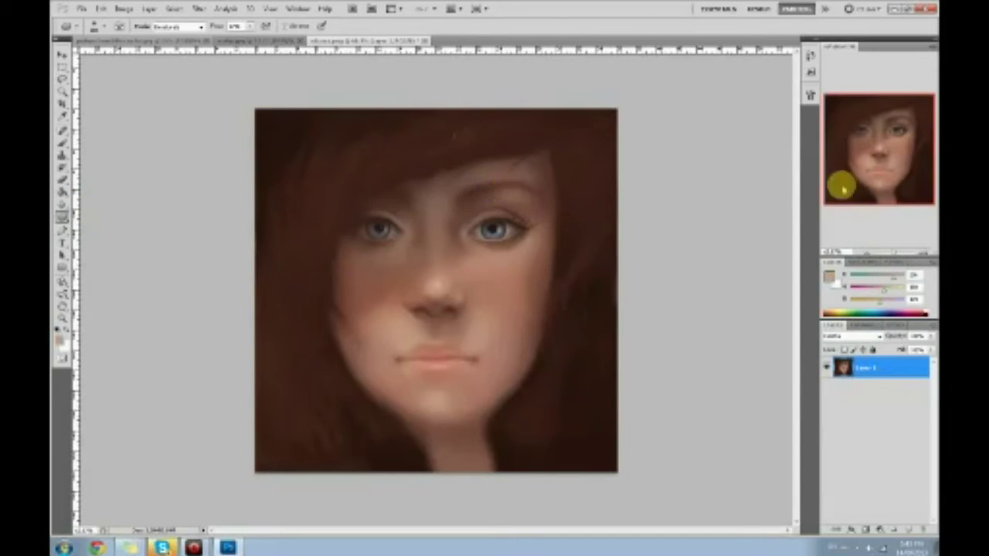
- Paint soft highlights on the face with a pale yellowish tone at reduced brush opacity, blending with a sampled cheek colour
click(828, 276)
drag(488, 234, 473, 224)
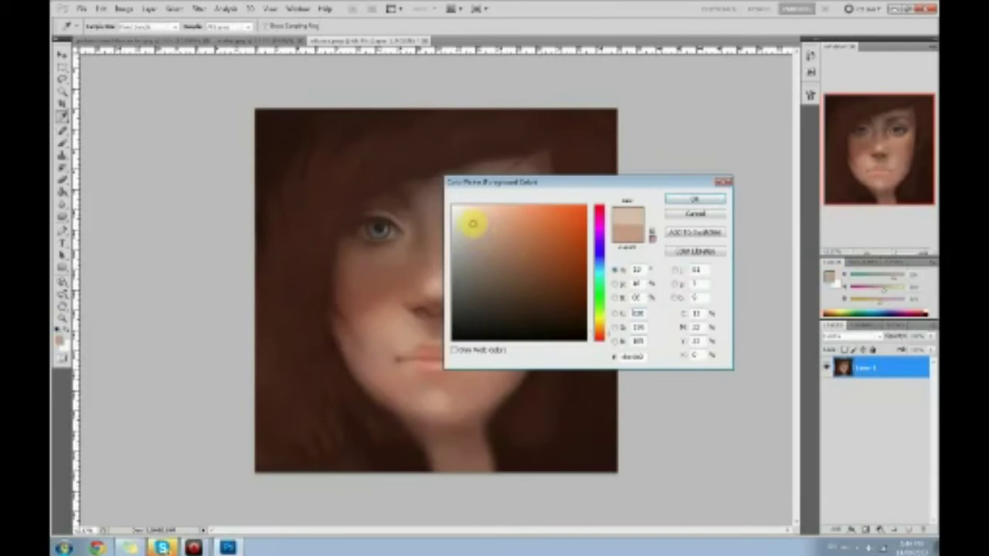
drag(597, 334, 594, 324)
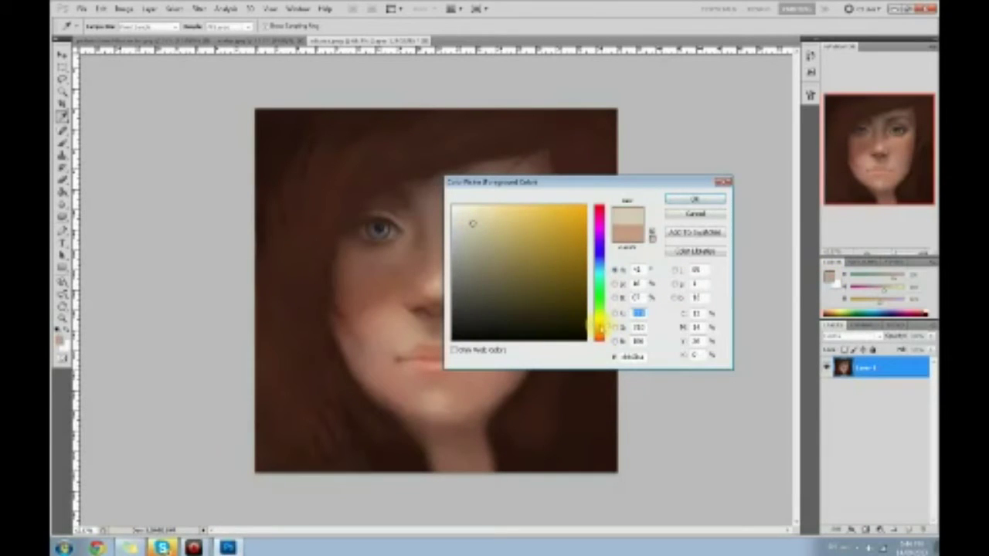
click(478, 224)
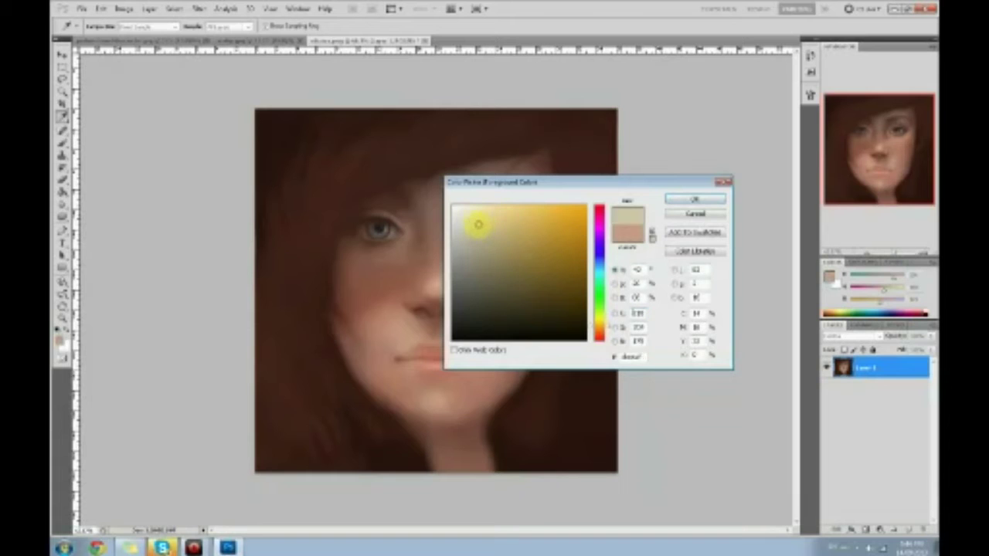
click(688, 200)
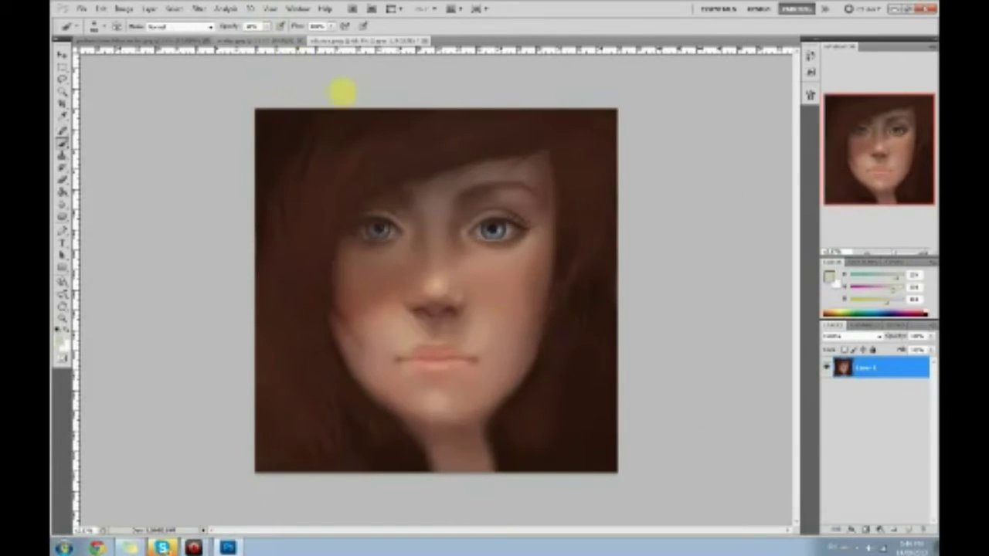
drag(266, 27, 257, 41)
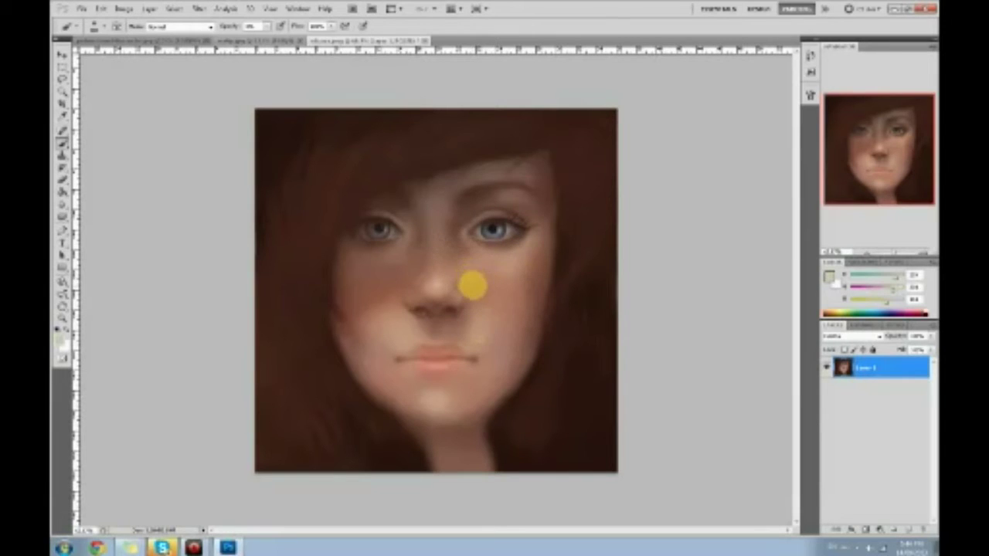
alt+click(492, 313)
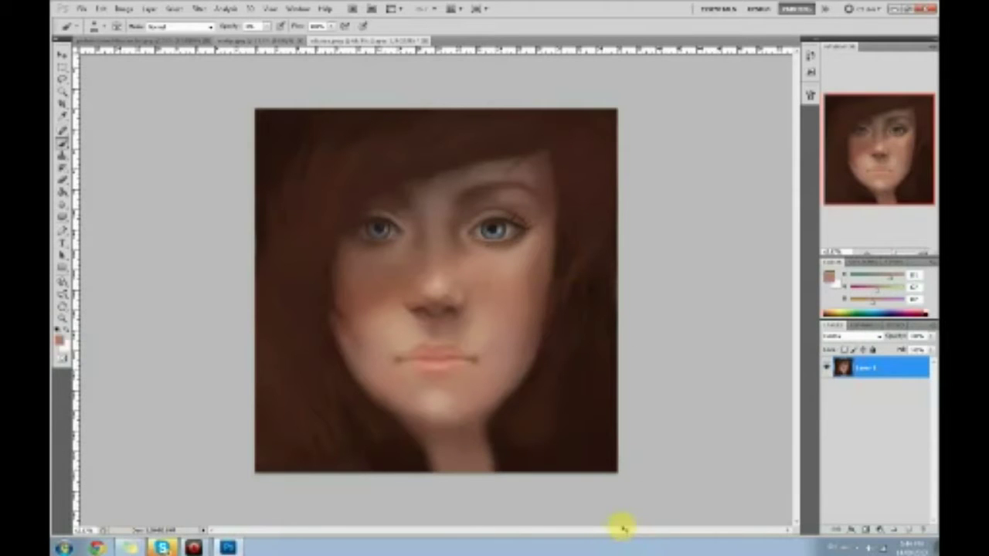
- Flatten the portrait into a single background layer
key(ctrl+shift+s)
click(628, 263)
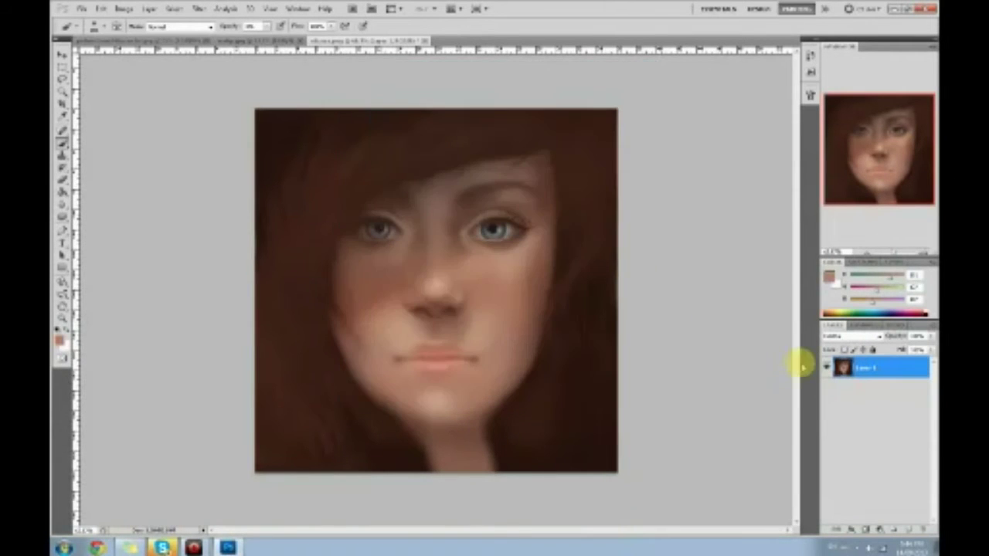
right_click(900, 367)
click(887, 360)
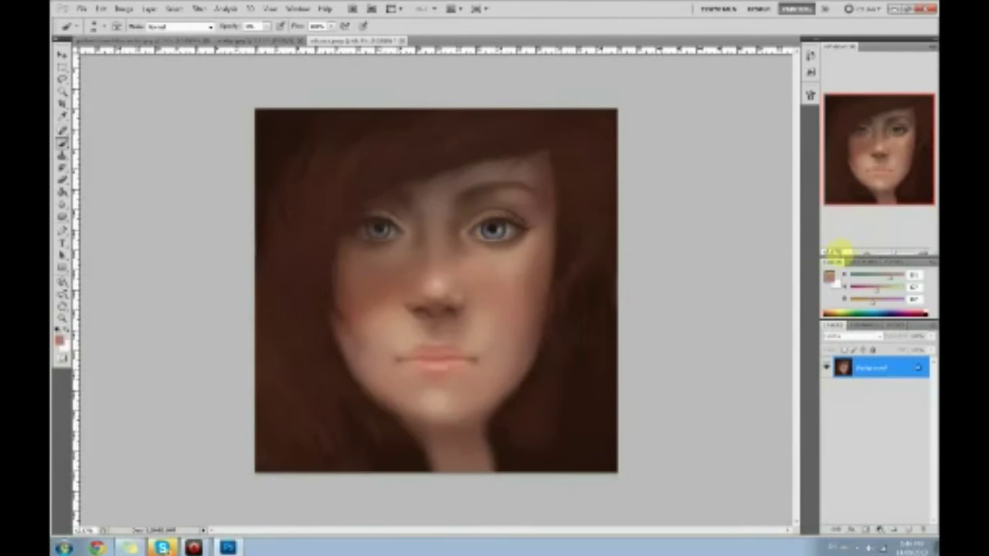
- Paint light reflections on both eyes with a near-white warm tone, raising the brush opacity
click(830, 276)
drag(496, 244, 468, 215)
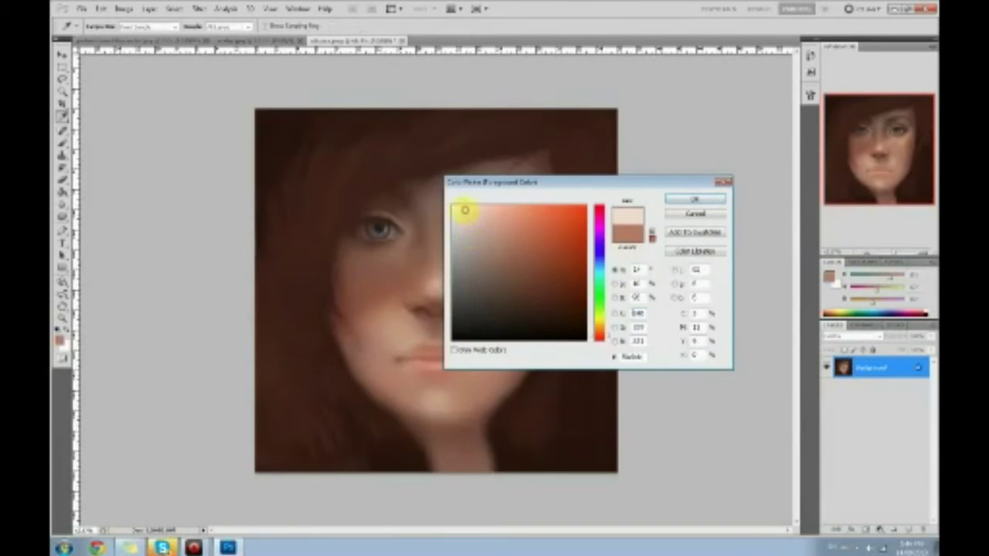
click(693, 198)
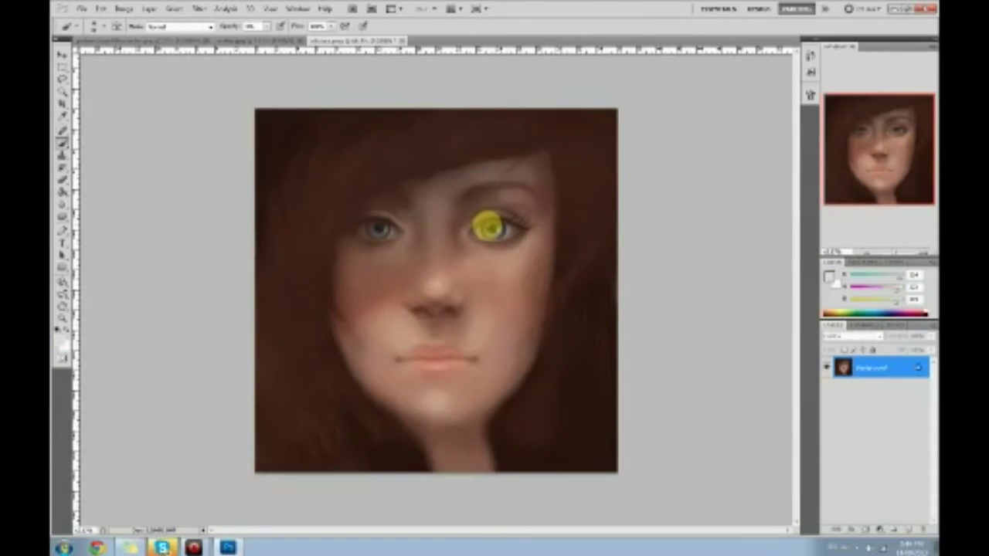
click(266, 27)
drag(265, 35, 272, 37)
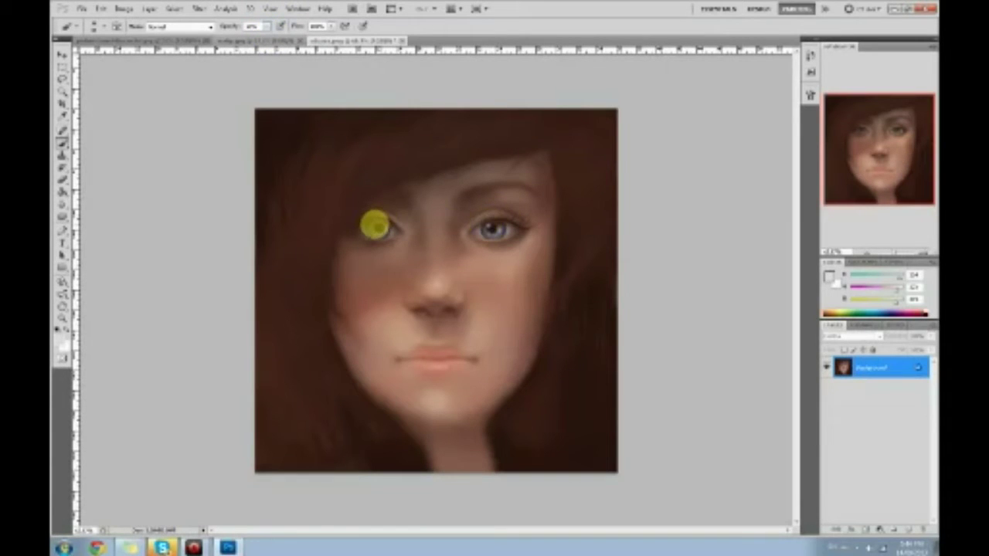
- Switch to Chrome, browse the artist's DeviantArt gallery and open the Brave painting
click(97, 548)
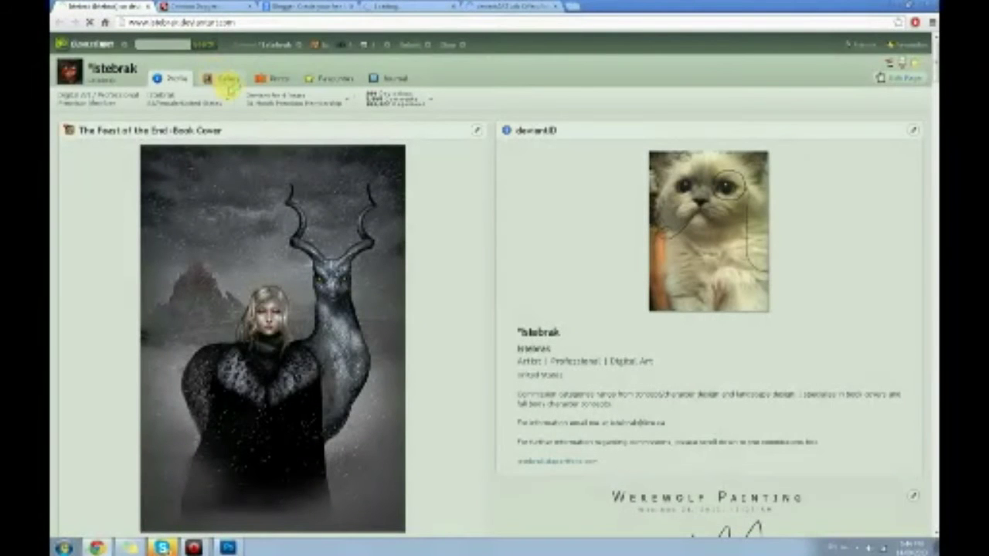
click(227, 81)
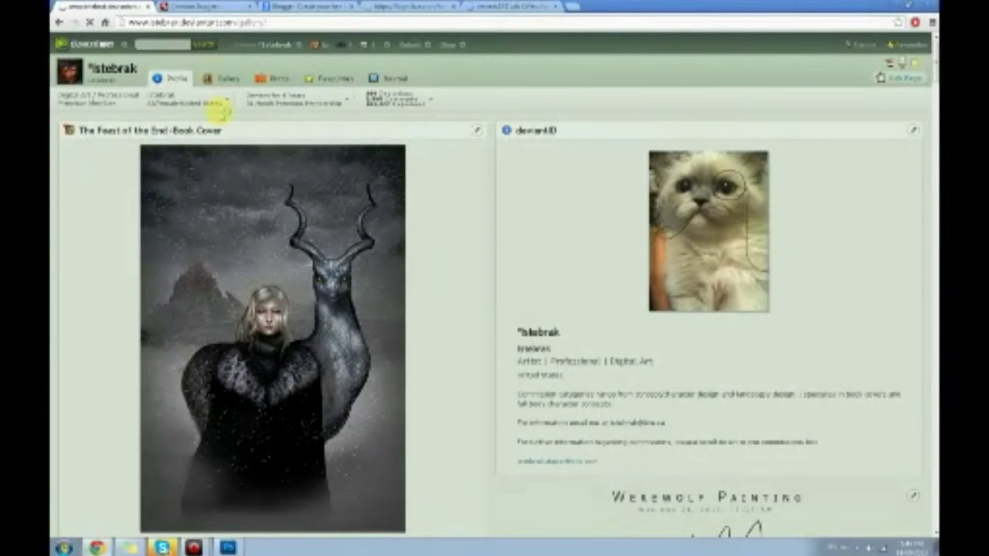
scroll(354, 255, down, 3)
scroll(353, 259, down, 12)
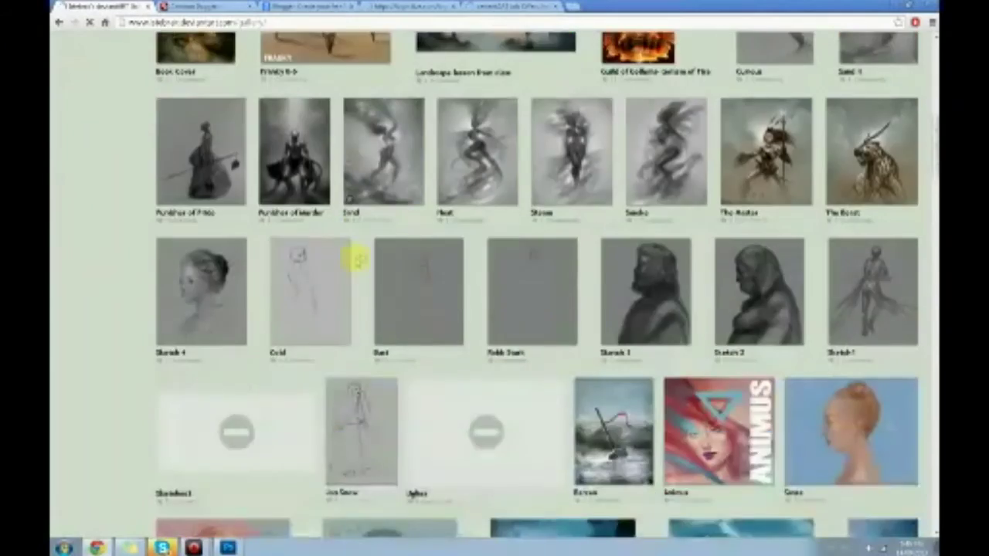
scroll(355, 261, up, 5)
scroll(355, 261, down, 10)
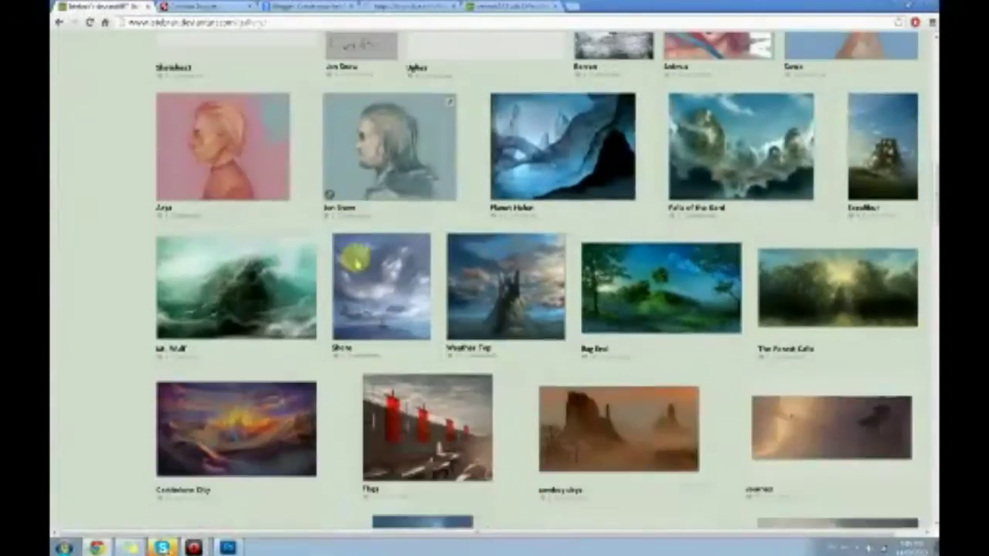
scroll(355, 262, down, 6)
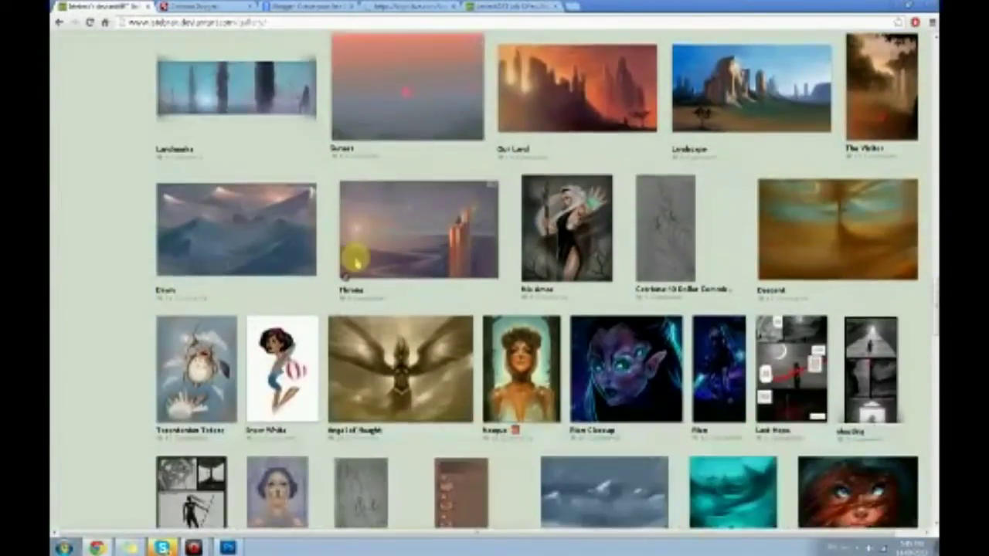
click(827, 276)
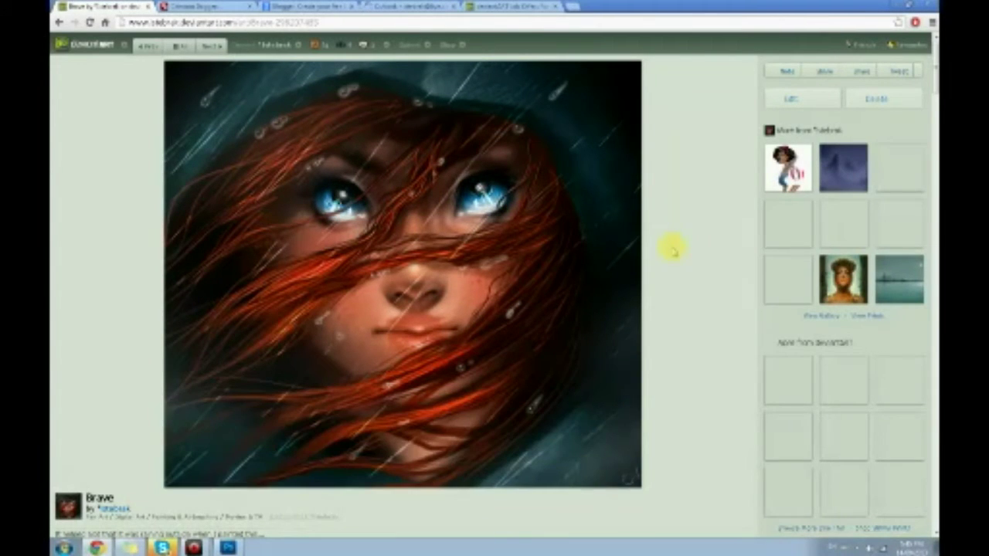
- Examine the Brave painting and its page statistics, and return to Photoshop
scroll(672, 249, down, 1)
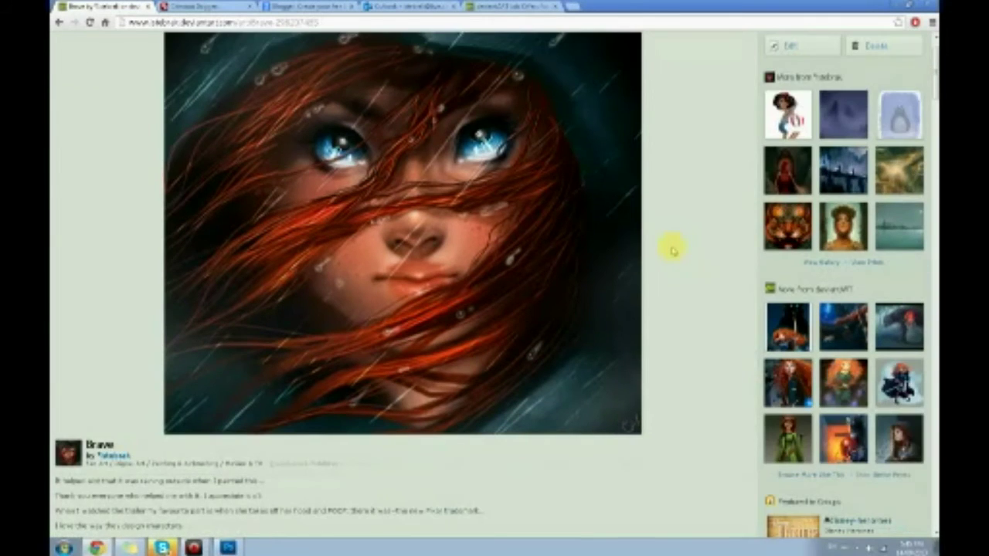
scroll(672, 249, down, 10)
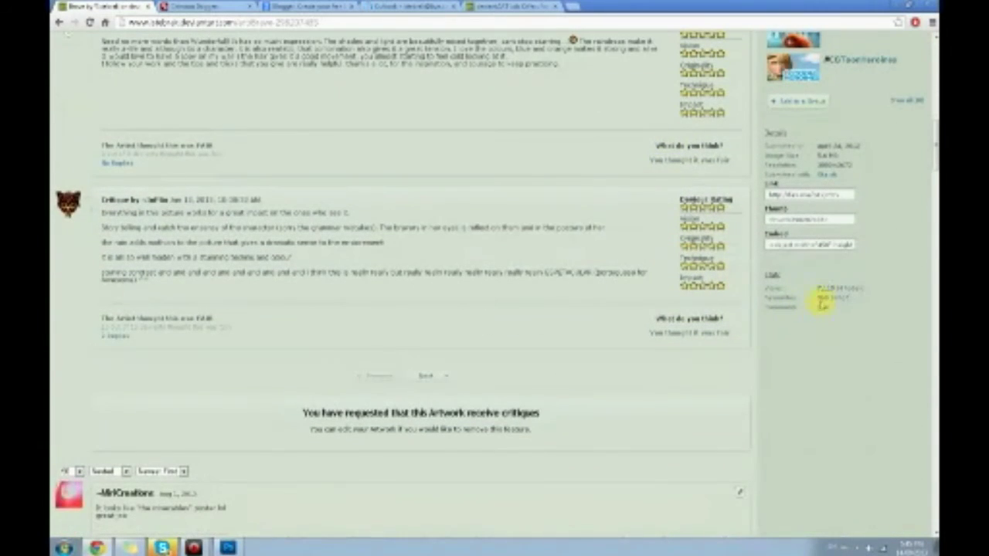
drag(819, 298, 829, 299)
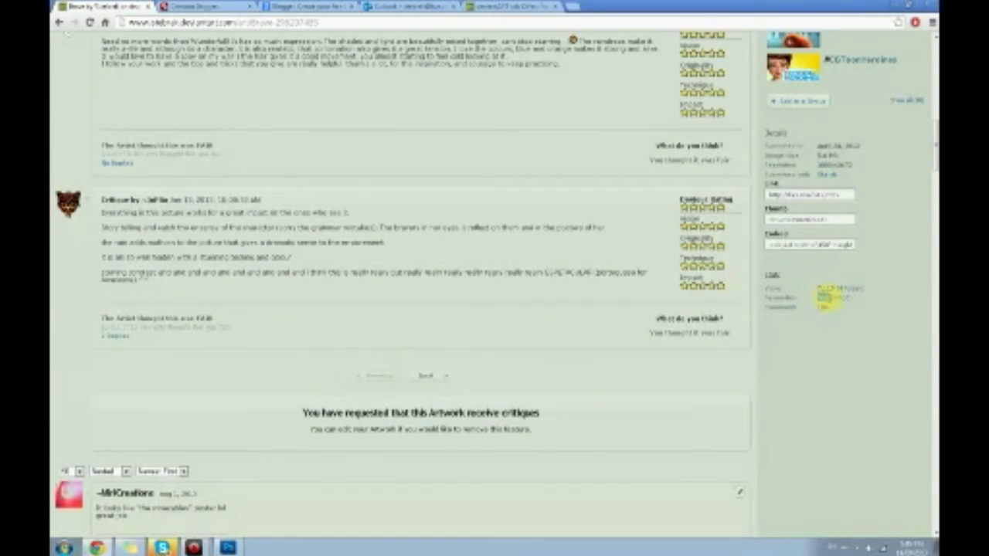
scroll(493, 128, up, 5)
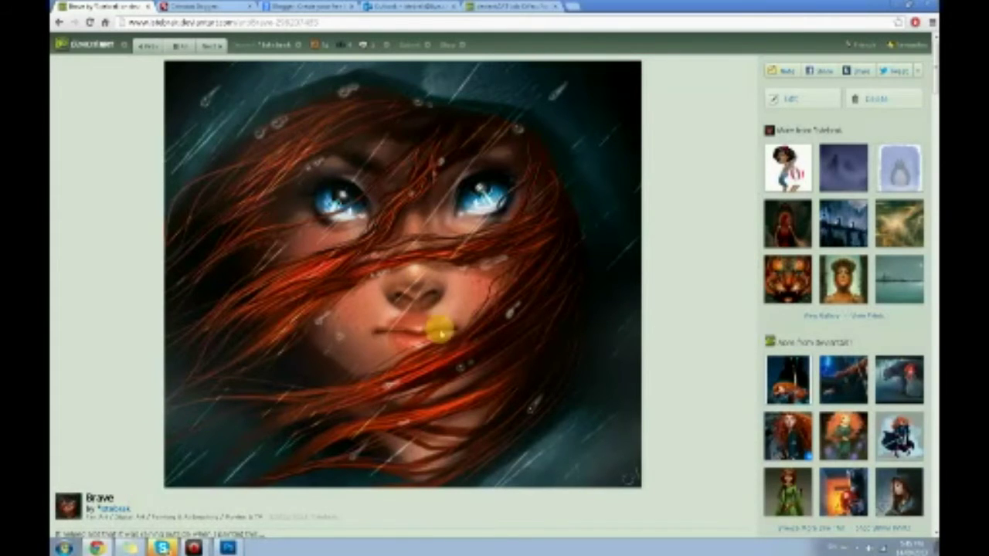
double_click(618, 9)
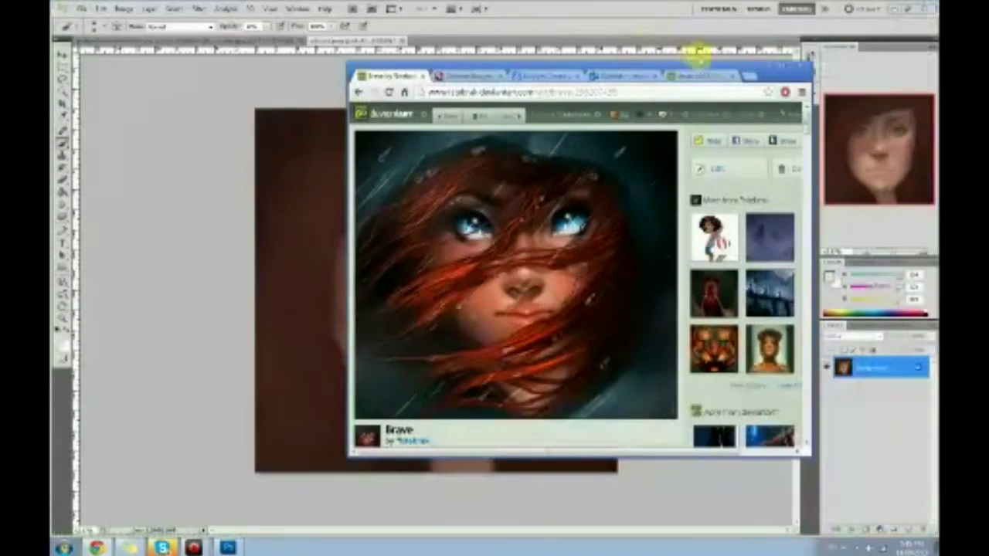
click(804, 64)
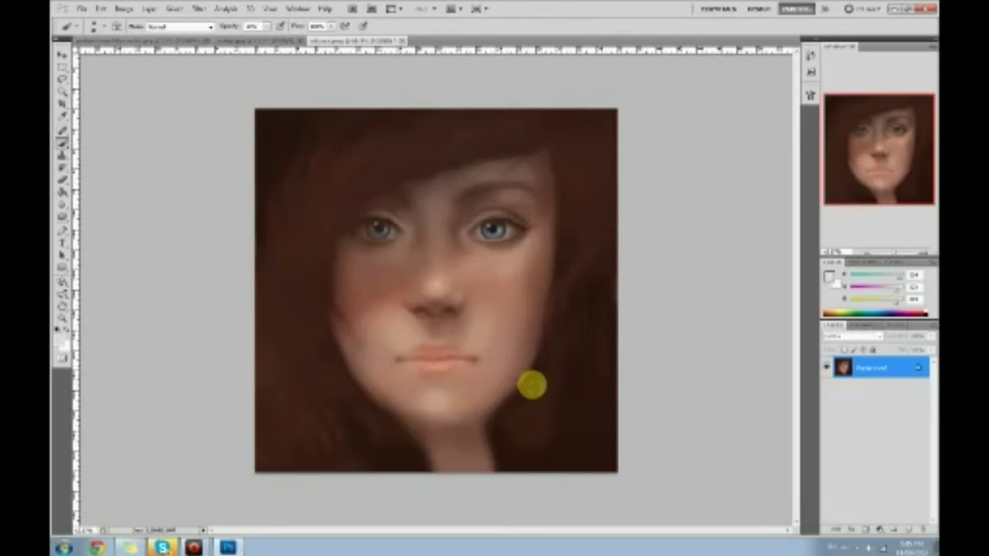
- Try brightening the lower hair and the jaw edges with the Dodge tool set to Highlights
key(d)
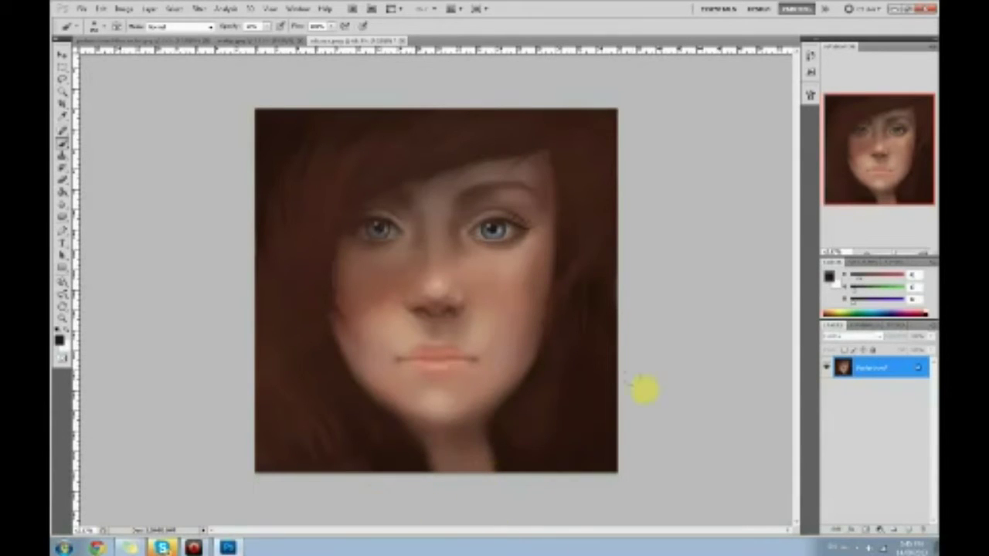
click(62, 216)
click(107, 216)
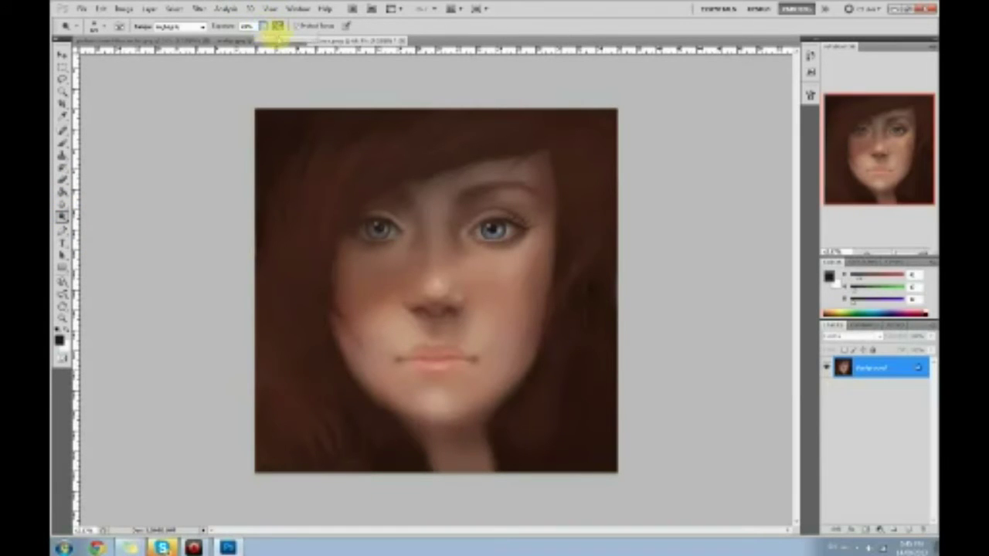
mouse_move(324, 428)
mouse_down()
mouse_move(380, 450)
mouse_move(339, 436)
mouse_move(295, 391)
mouse_move(382, 446)
mouse_move(357, 402)
mouse_move(363, 378)
mouse_up()
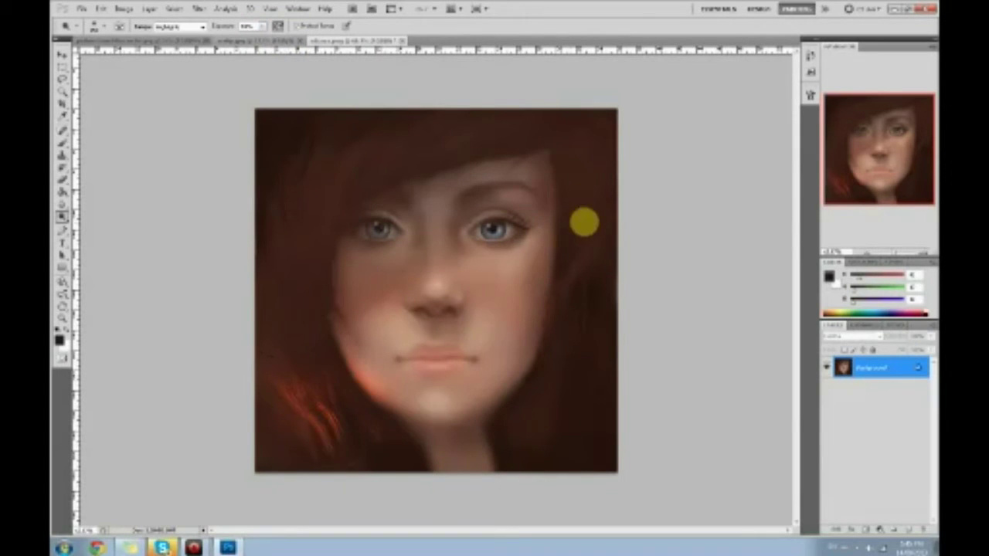
key(ctrl+alt+z)
key(ctrl+alt+z)
key(ctrl+alt+z)
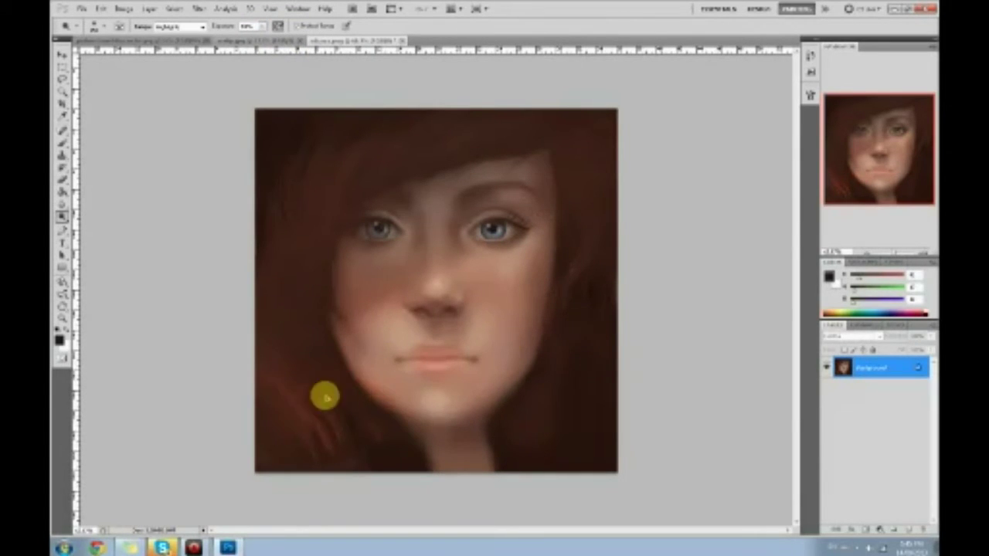
mouse_move(550, 423)
mouse_down()
mouse_move(615, 327)
mouse_move(588, 368)
mouse_move(571, 351)
mouse_move(603, 358)
mouse_up()
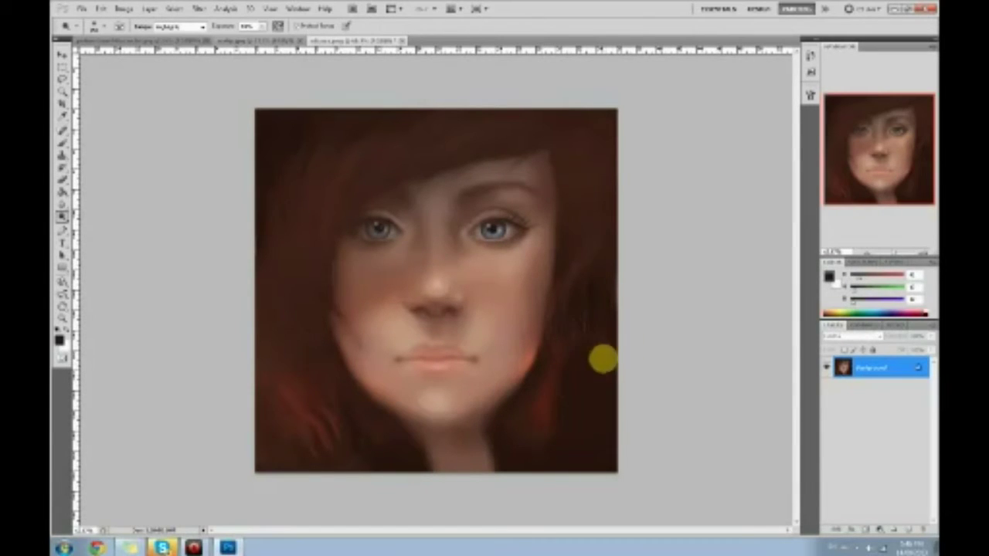
key(ctrl+z)
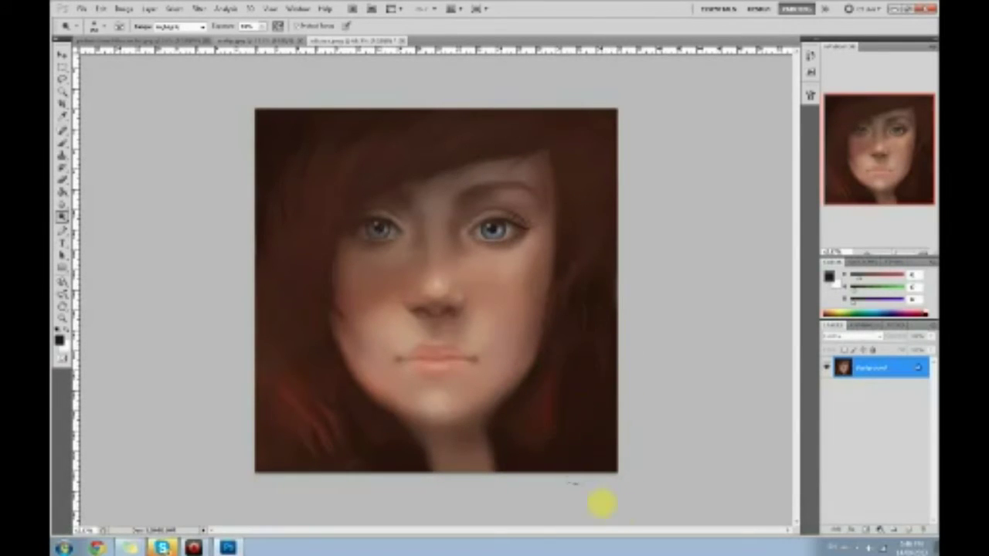
drag(532, 356, 542, 290)
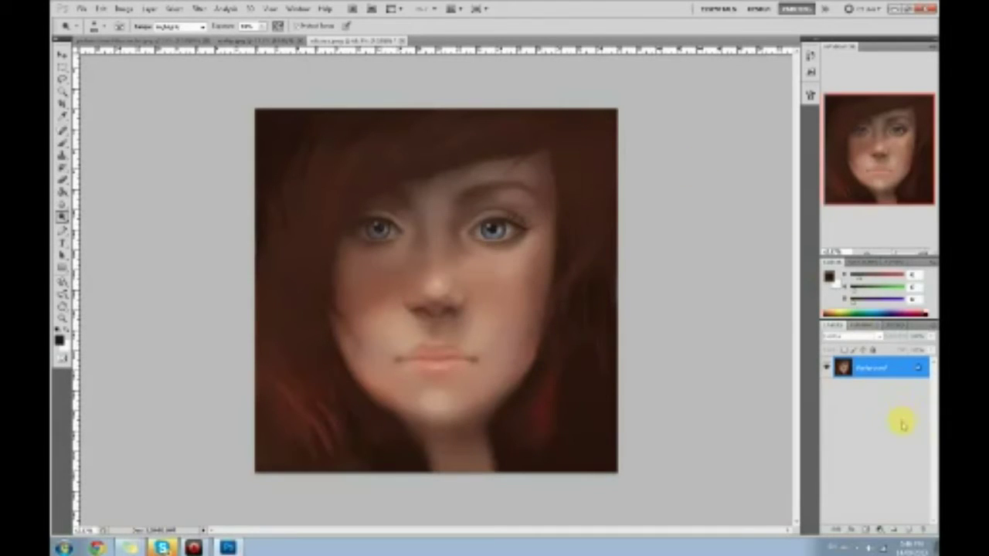
- Revert the painting through its history to the last brush stroke before the dodging
click(810, 58)
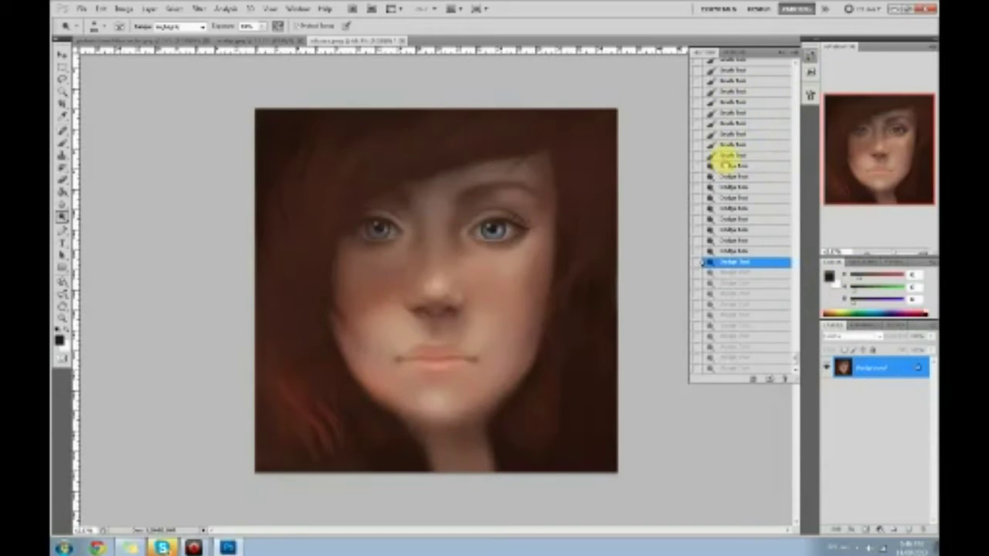
click(730, 156)
click(782, 53)
- Set the Dodge tool's range to Midtones and brighten the lower hair on both sides of the face
click(180, 26)
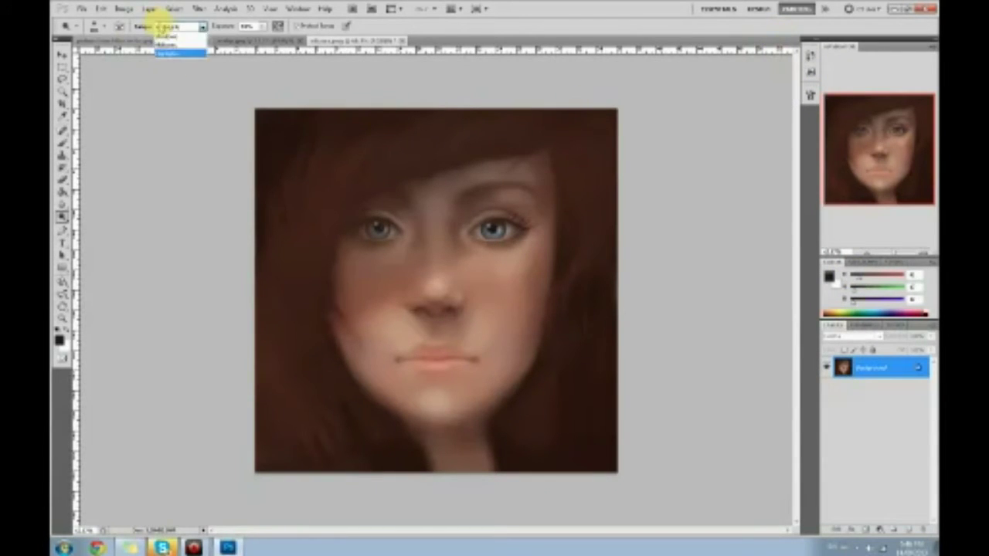
click(178, 40)
mouse_move(261, 305)
mouse_down()
mouse_move(291, 400)
mouse_move(332, 457)
mouse_move(302, 391)
mouse_move(269, 360)
mouse_up()
mouse_move(603, 349)
mouse_down()
mouse_move(582, 393)
mouse_move(601, 371)
mouse_move(620, 302)
mouse_up()
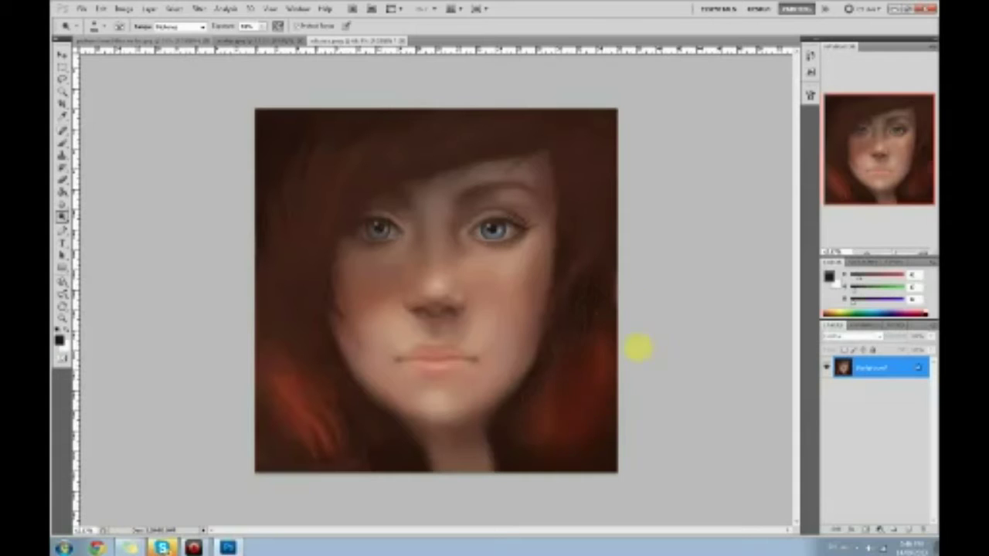
- Paint hair strands over the brightened lower hair with a different brush tip, using sampled dark and red hair colours
key(b)
right_click(551, 273)
click(693, 469)
click(686, 181)
alt+click(569, 209)
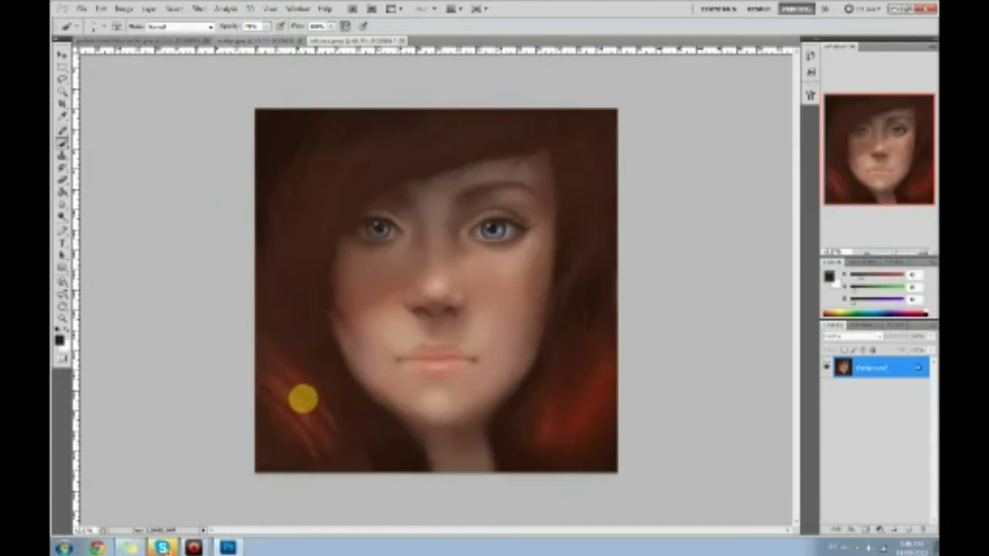
alt+click(297, 397)
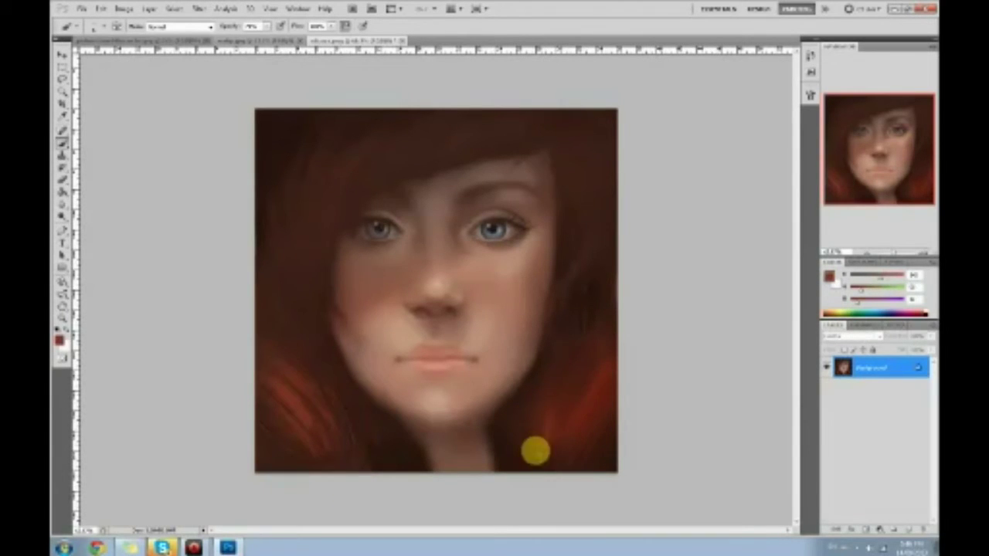
alt+click(573, 345)
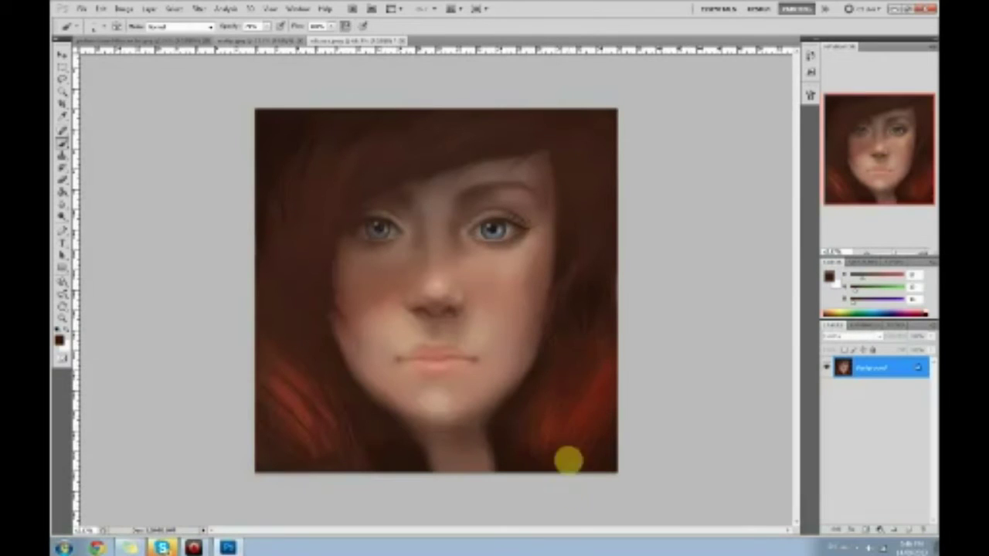
- Brighten the red strands in the lower hair on both sides with the Dodge tool
click(62, 215)
click(105, 217)
mouse_move(314, 353)
mouse_down()
mouse_move(325, 396)
mouse_move(286, 408)
mouse_up()
drag(563, 397, 615, 425)
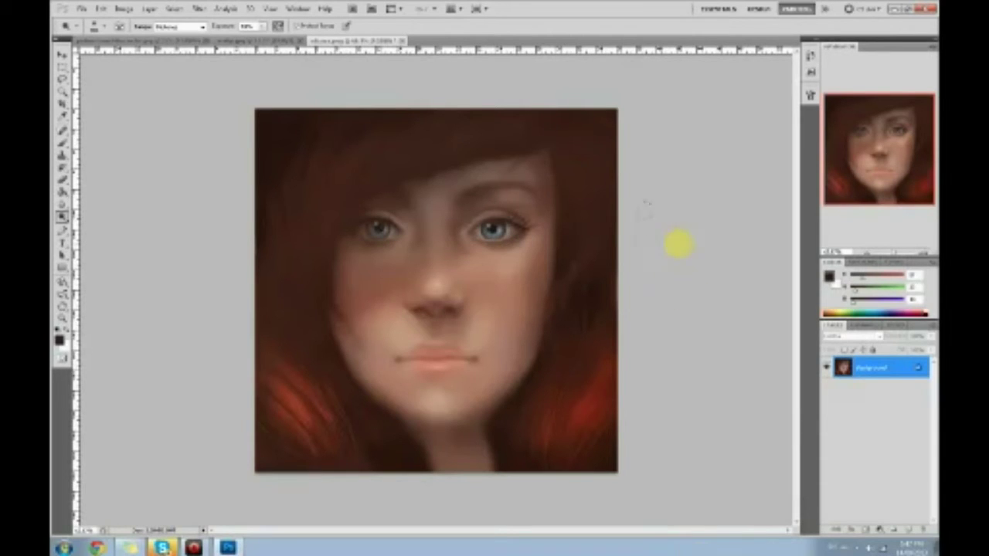
- Sample the red of the hair, lower the brush opacity and paint softly over the lips and mouth corner
key(b)
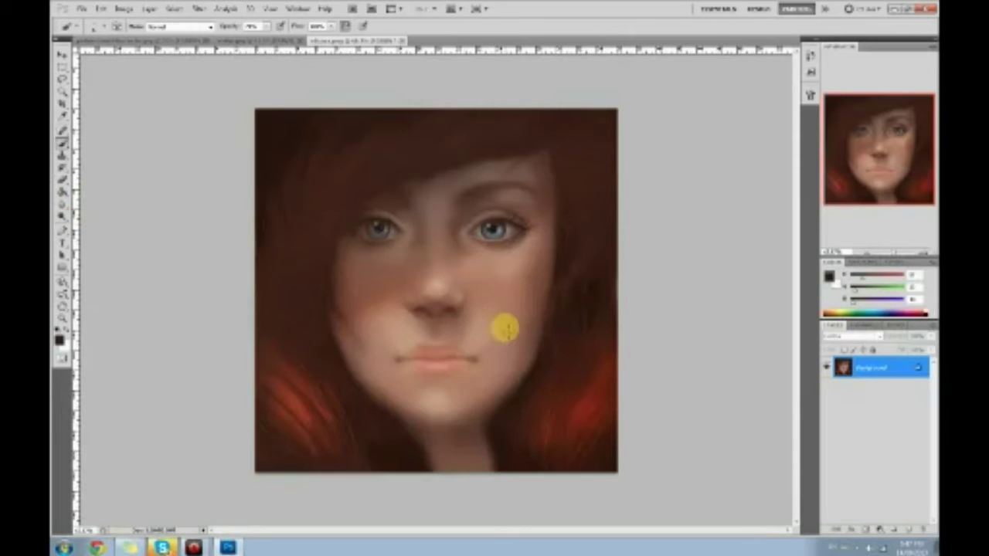
alt+click(591, 377)
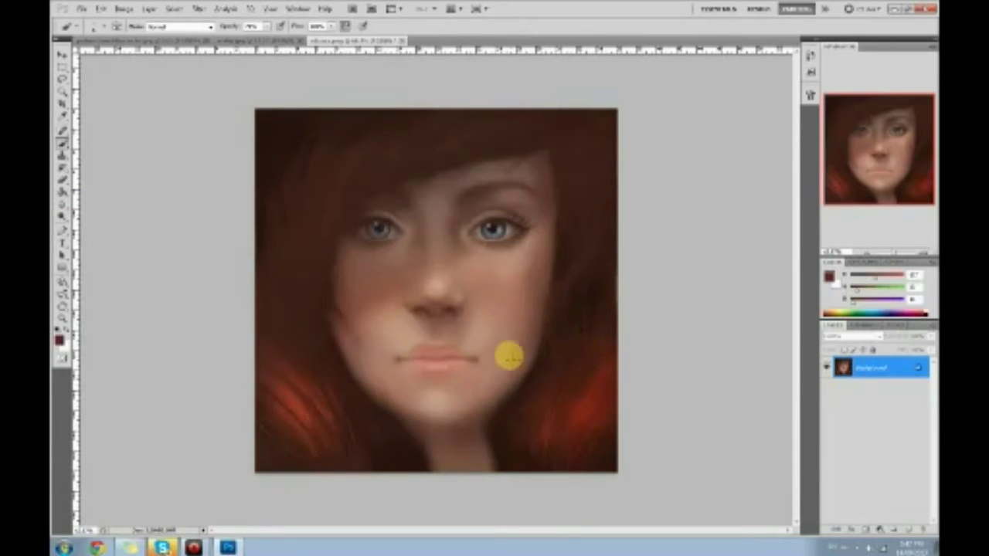
click(266, 26)
click(238, 41)
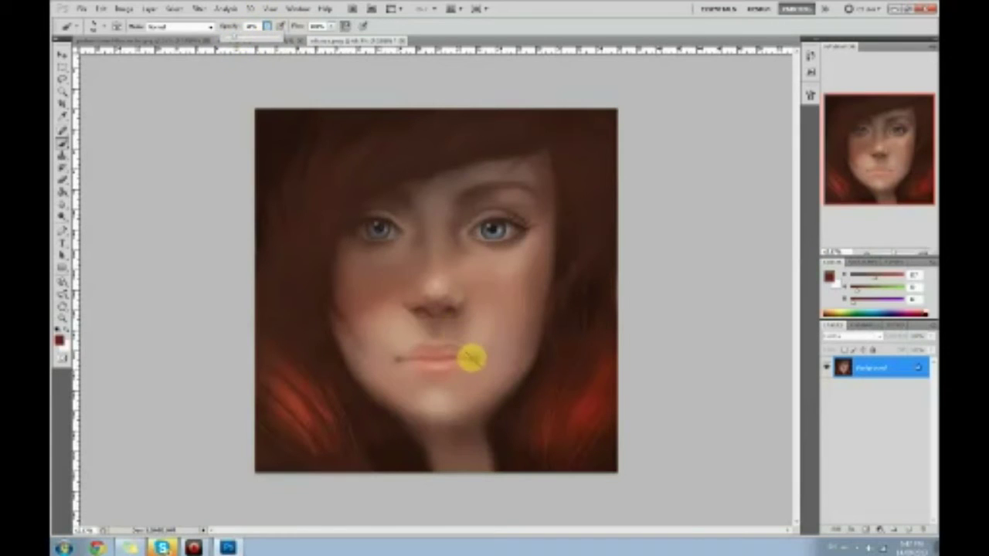
click(466, 356)
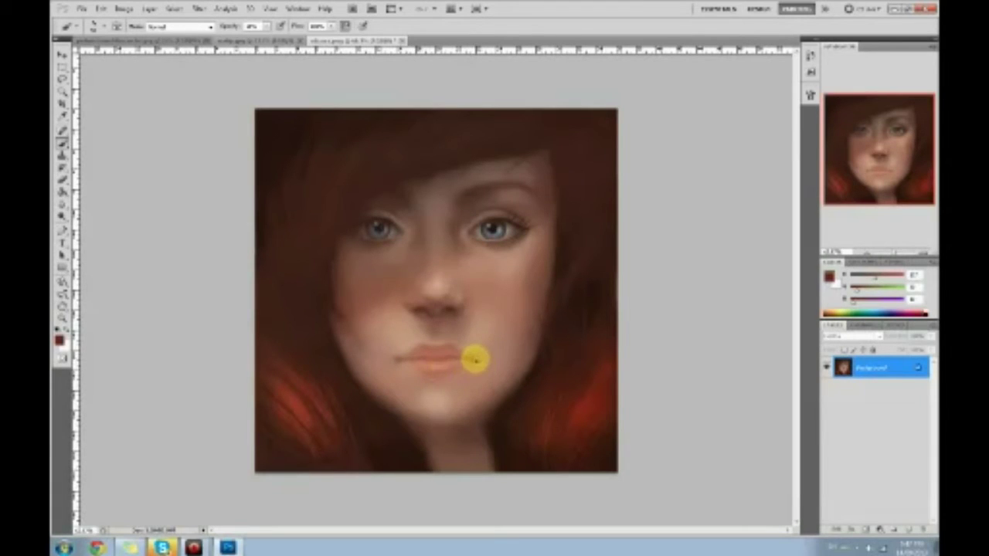
- Deepen the lips and the area below them with the Burn tool set to Midtones
click(62, 218)
click(100, 216)
mouse_move(451, 358)
mouse_down()
mouse_move(415, 357)
mouse_move(506, 357)
mouse_move(464, 355)
mouse_move(510, 347)
mouse_move(489, 341)
mouse_move(441, 358)
mouse_move(406, 402)
mouse_up()
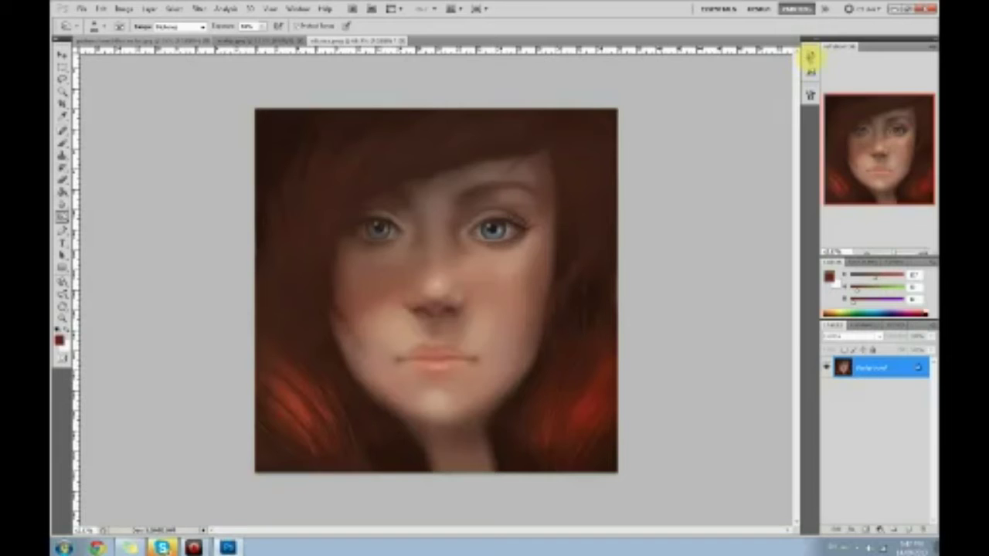
- Open the document's history and return the portrait to its original opening snapshot for comparison
click(811, 55)
mouse_move(795, 345)
mouse_down()
mouse_move(794, 190)
mouse_move(811, 69)
mouse_move(796, 68)
mouse_up()
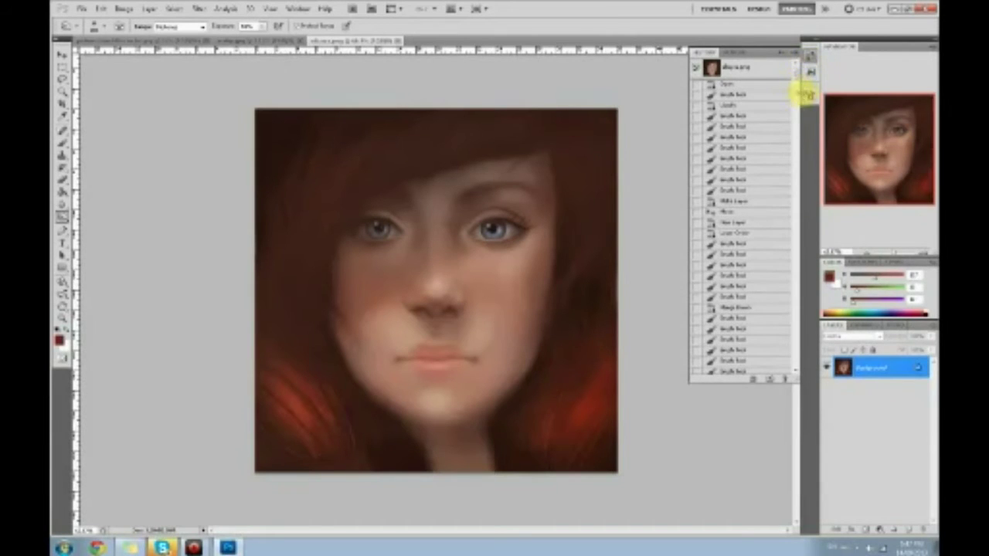
click(759, 68)
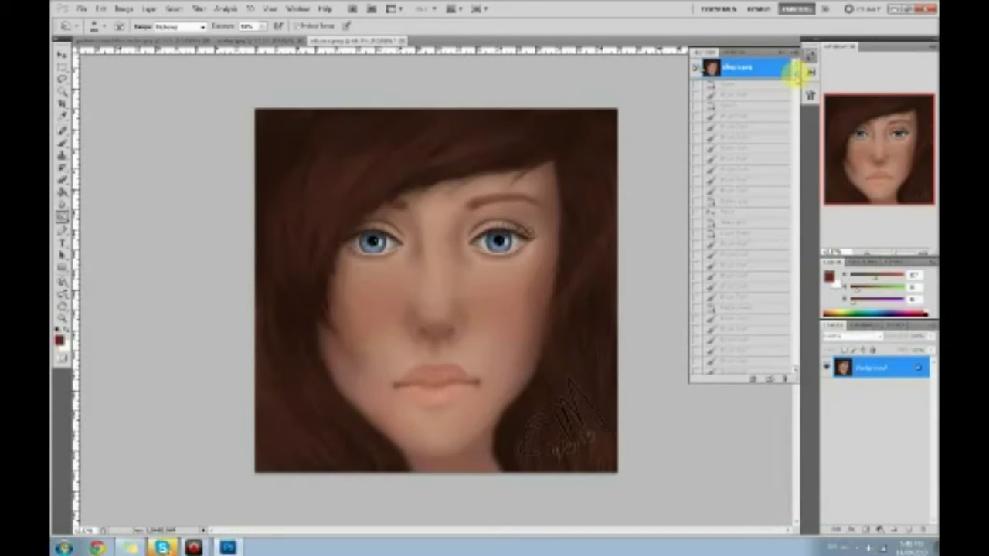
- Compare the original snapshot with the earliest history states, up to the first brush stroke after the layer merge
click(763, 119)
click(753, 170)
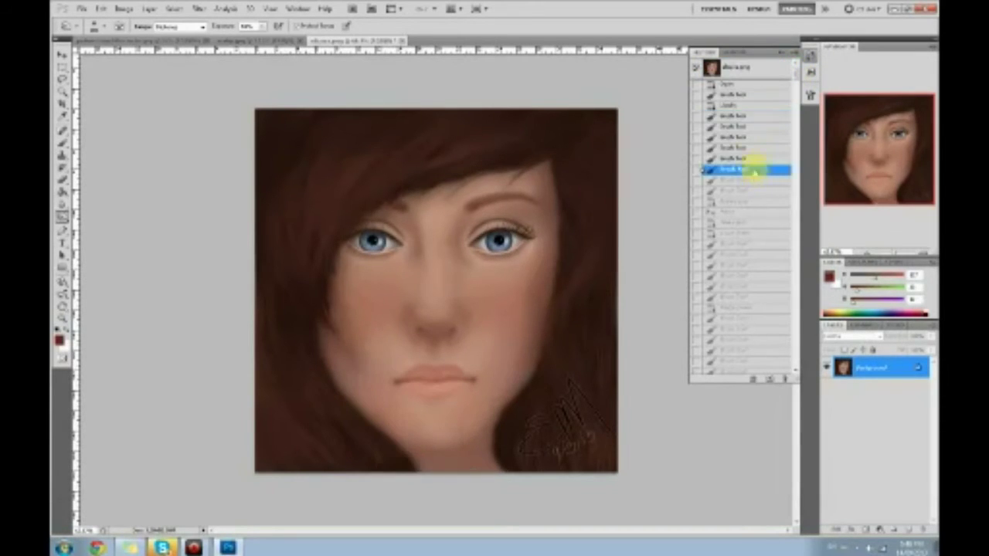
click(737, 68)
click(751, 201)
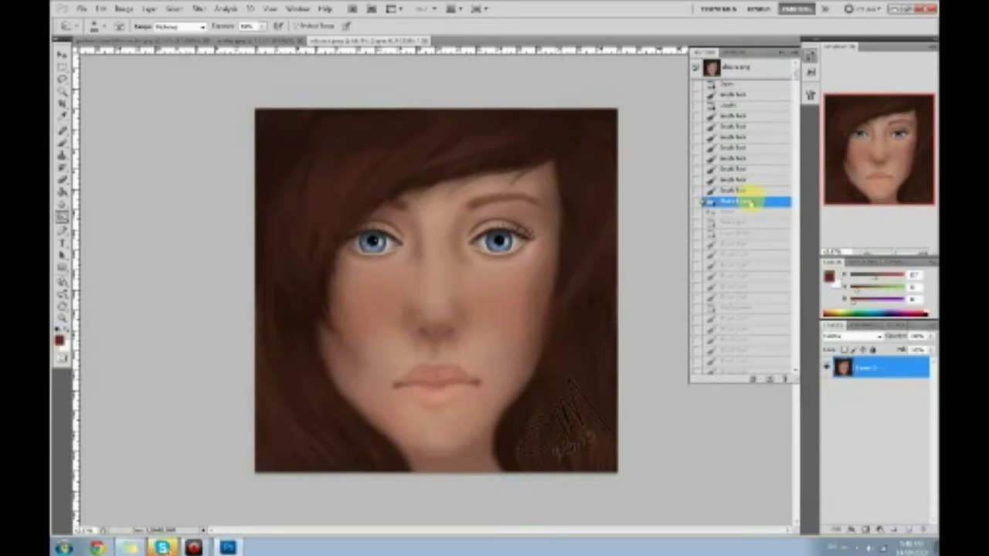
click(751, 245)
click(754, 285)
click(754, 319)
- Advance through the history states after the merge to review the reshaped face and darkened eye and hair shading
scroll(746, 250, down, 3)
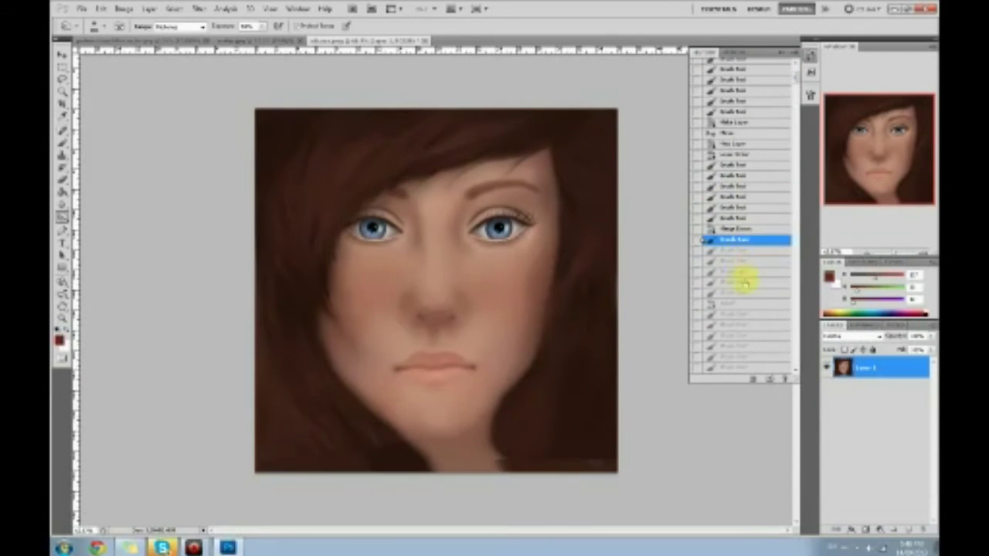
click(744, 280)
scroll(744, 279, down, 4)
click(746, 278)
scroll(745, 282, down, 5)
click(745, 282)
scroll(749, 279, down, 4)
click(747, 281)
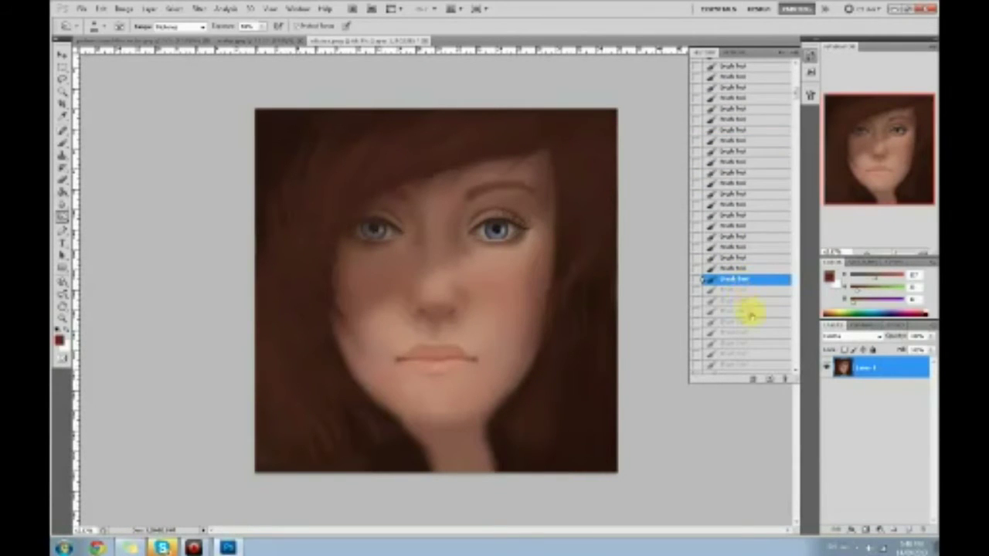
- Continue forward through the brush-stroke states to review the shading built up on the forehead, brow and cheeks
click(750, 312)
scroll(750, 301, down, 3)
click(751, 296)
scroll(752, 297, down, 4)
click(751, 298)
scroll(750, 296, down, 4)
click(750, 295)
scroll(751, 297, down, 3)
click(752, 297)
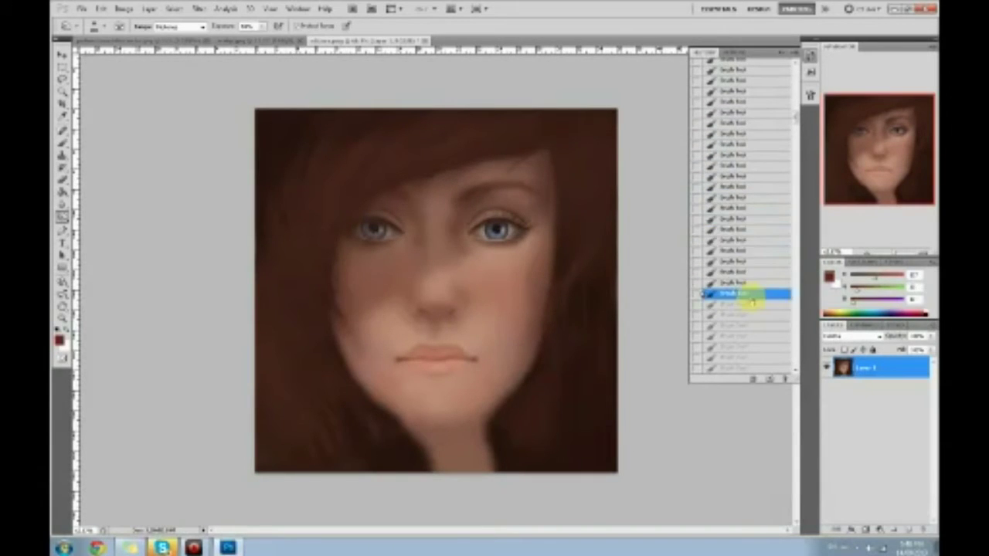
- Advance through further brush states, past the two adjustment entries, to review the eye and nose refinements
scroll(751, 299, down, 4)
click(751, 298)
scroll(750, 298, down, 4)
click(750, 298)
scroll(751, 298, down, 3)
click(751, 298)
scroll(751, 299, down, 2)
scroll(750, 298, down, 3)
click(750, 298)
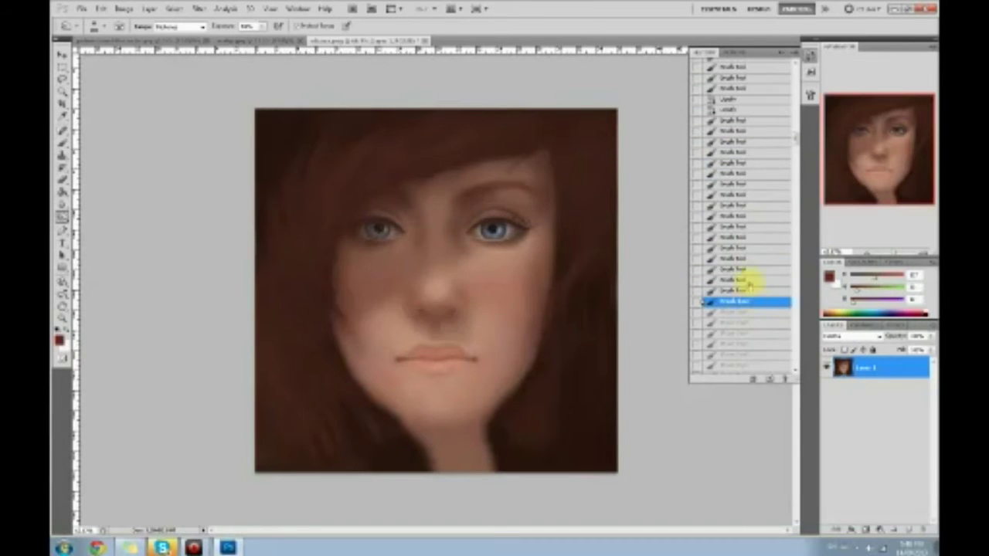
- Compare the portrait at history states just before and just after the two adjustment entries between the brush strokes
click(750, 216)
click(733, 141)
click(730, 111)
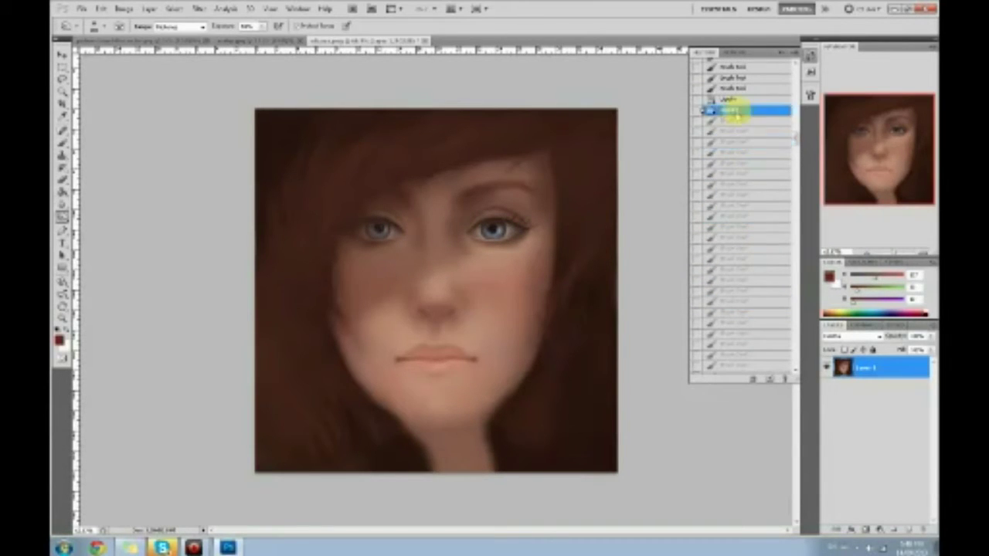
click(731, 68)
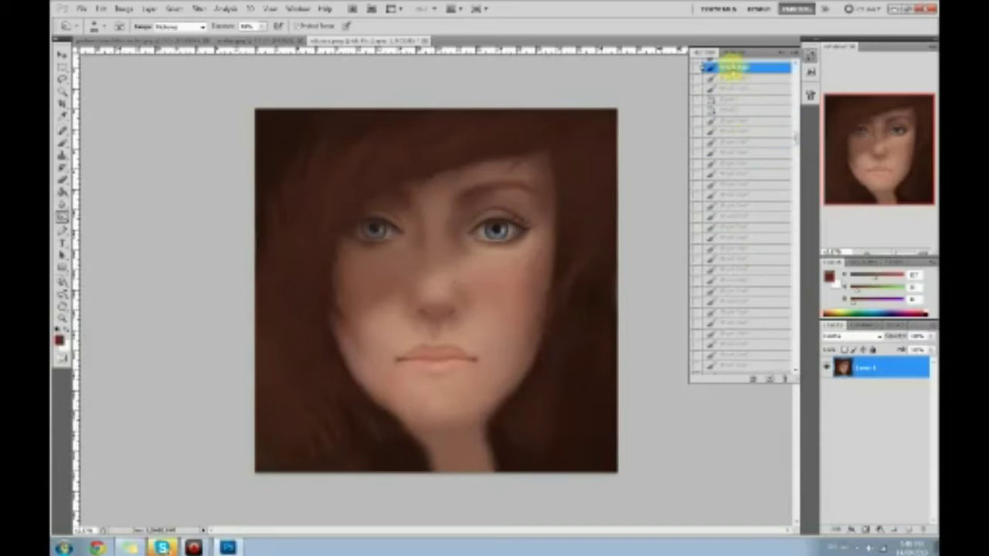
click(740, 121)
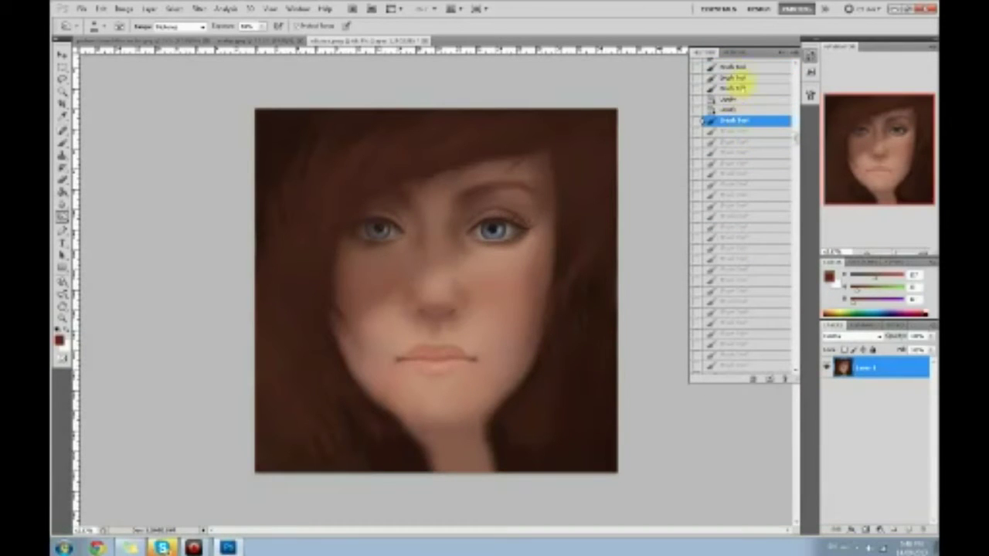
click(745, 70)
click(742, 132)
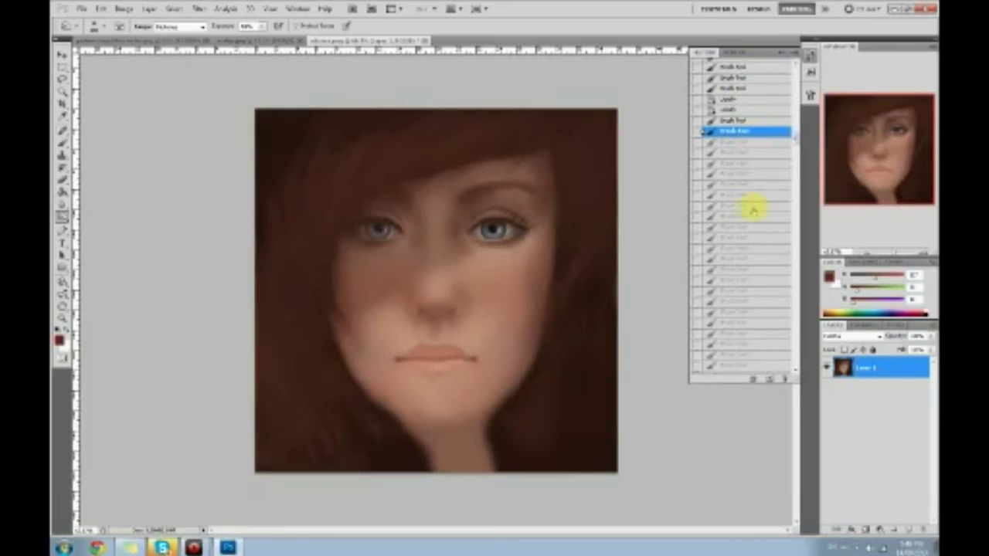
- Advance past the Dodge tool entries through the following brush states to review the face highlights and lip shading
scroll(753, 208, down, 5)
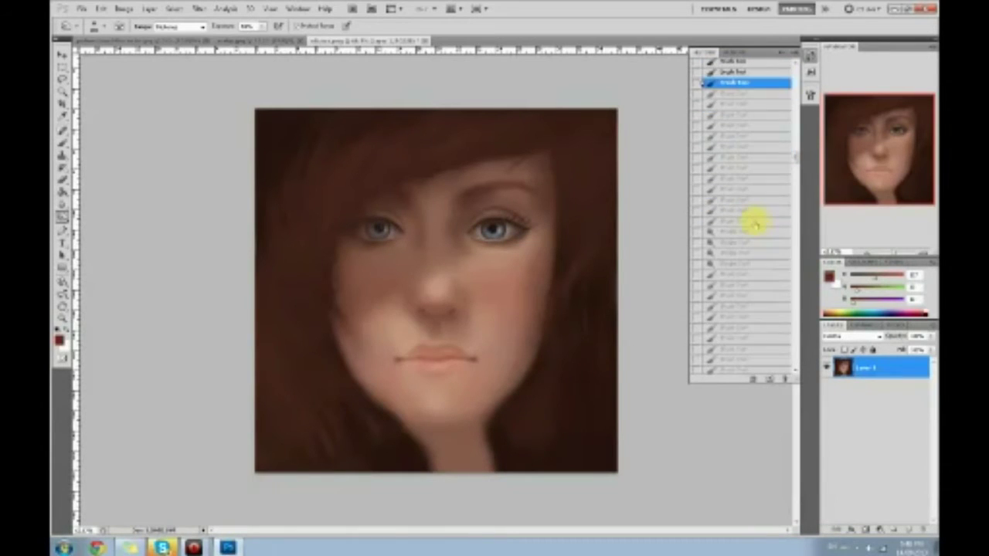
scroll(753, 224, up, 3)
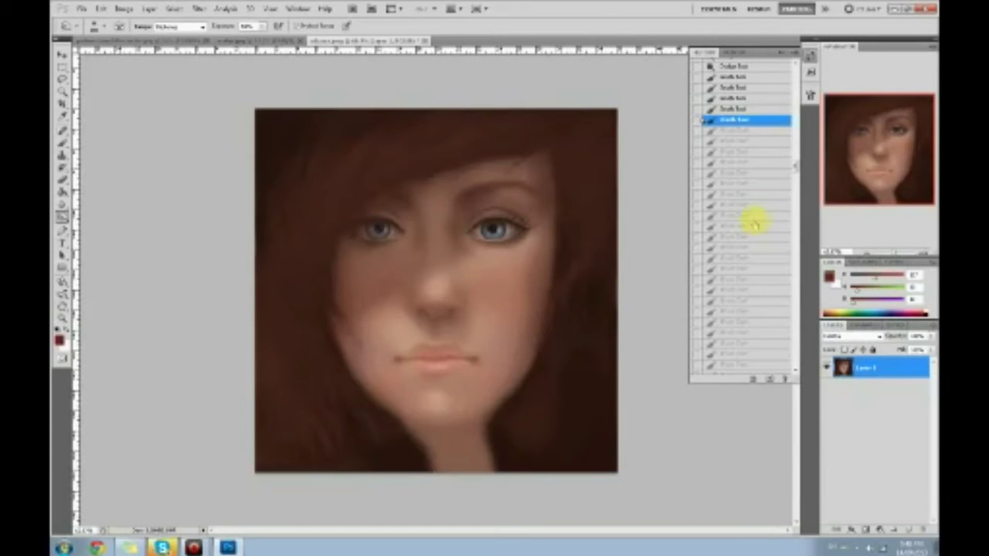
scroll(753, 224, down, 5)
scroll(754, 224, down, 2)
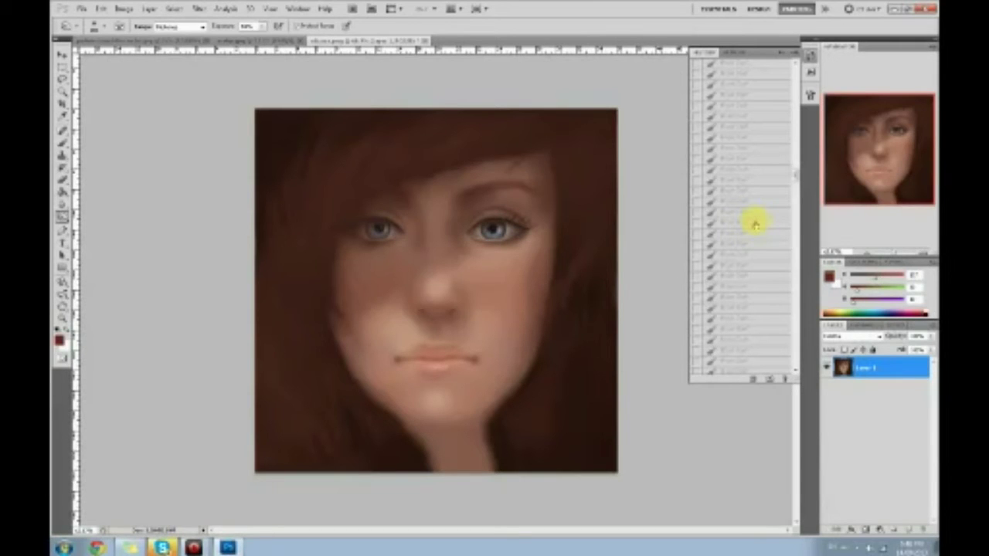
click(755, 224)
scroll(755, 224, down, 3)
click(755, 224)
scroll(756, 224, down, 3)
click(756, 224)
scroll(756, 225, down, 2)
click(755, 225)
scroll(756, 224, down, 3)
click(755, 225)
scroll(756, 224, down, 1)
key(ctrl+shift+z)
key(ctrl+shift+z)
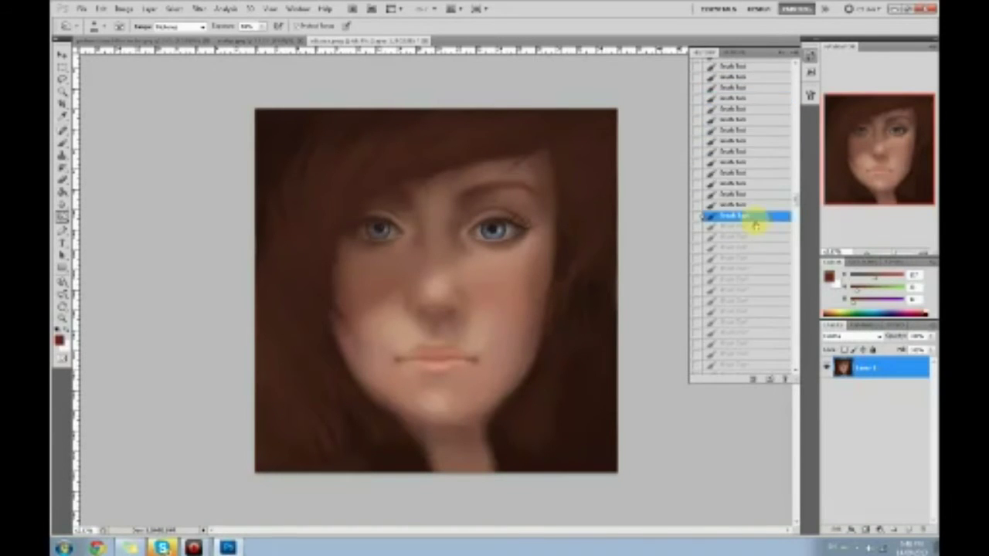
- Step backward and forward repeatedly through a dozen history states to compare the subtle brushwork on the face
key(ctrl+alt+z)
key(ctrl+alt+z)
key(ctrl+alt+z)
key(ctrl+alt+z)
key(ctrl+alt+z)
key(ctrl+alt+z)
key(ctrl+alt+z)
key(ctrl+alt+z)
key(ctrl+alt+z)
key(ctrl+alt+z)
key(ctrl+alt+z)
key(ctrl+alt+z)
key(ctrl+shift+z)
key(ctrl+shift+z)
key(ctrl+shift+z)
key(ctrl+shift+z)
key(ctrl+shift+z)
key(ctrl+shift+z)
key(ctrl+shift+z)
key(ctrl+shift+z)
key(ctrl+shift+z)
key(ctrl+shift+z)
key(ctrl+shift+z)
key(ctrl+shift+z)
key(ctrl+alt+z)
key(ctrl+alt+z)
key(ctrl+alt+z)
key(ctrl+alt+z)
key(ctrl+alt+z)
key(ctrl+alt+z)
key(ctrl+alt+z)
key(ctrl+alt+z)
key(ctrl+alt+z)
key(ctrl+alt+z)
key(ctrl+alt+z)
key(ctrl+alt+z)
key(ctrl+alt+z)
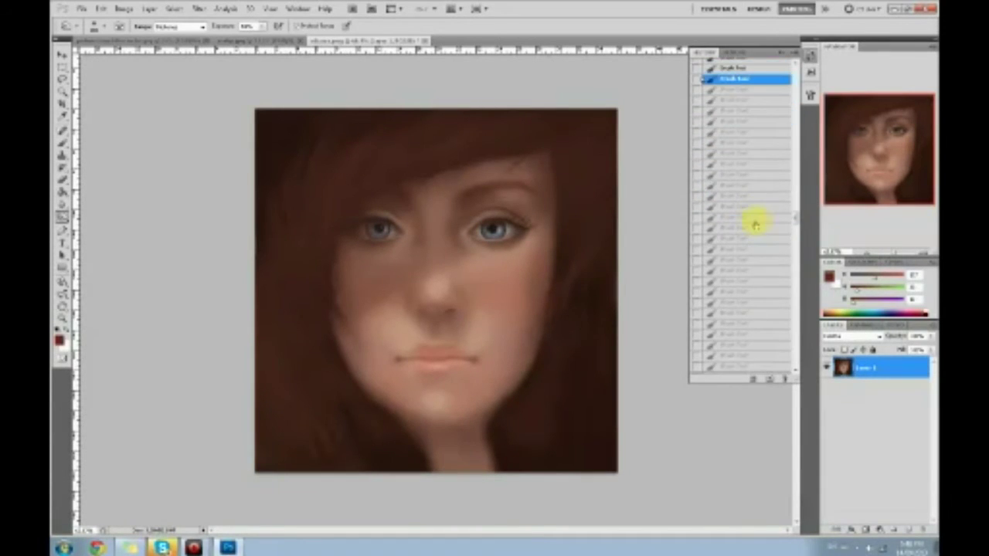
- Step forward thirteen history states and back again to compare the nose and cheek shading
key(ctrl+shift+z)
key(ctrl+shift+z)
key(ctrl+shift+z)
key(ctrl+shift+z)
key(ctrl+shift+z)
key(ctrl+shift+z)
key(ctrl+shift+z)
key(ctrl+shift+z)
key(ctrl+shift+z)
key(ctrl+shift+z)
key(ctrl+shift+z)
key(ctrl+shift+z)
key(ctrl+shift+z)
key(ctrl+alt+z)
key(ctrl+alt+z)
key(ctrl+alt+z)
key(ctrl+alt+z)
key(ctrl+alt+z)
key(ctrl+alt+z)
key(ctrl+alt+z)
key(ctrl+alt+z)
key(ctrl+alt+z)
key(ctrl+alt+z)
key(ctrl+alt+z)
key(ctrl+alt+z)
key(ctrl+alt+z)
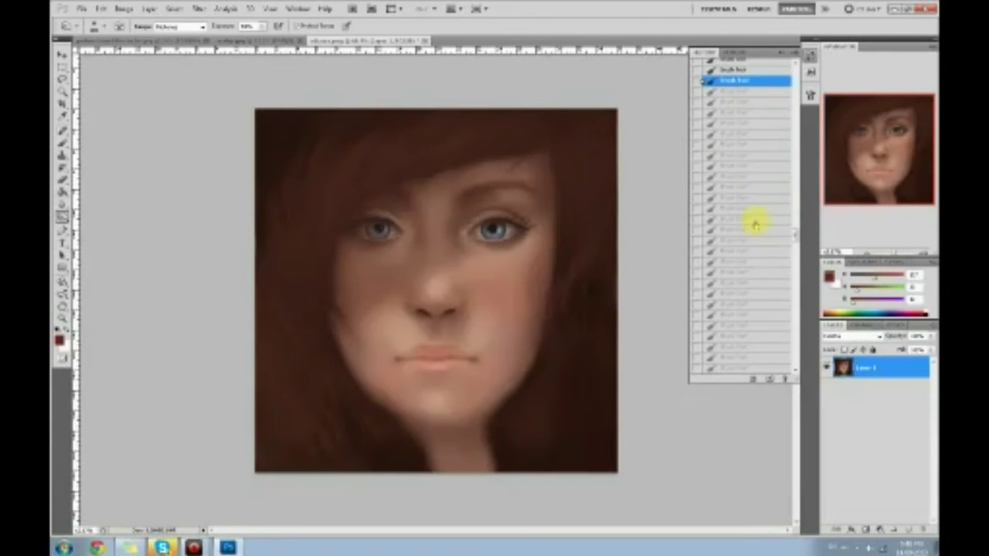
- Advance one history state at a time through the long run of brush strokes preceding the Sponge tool entries to review the face
key(ctrl+shift+z)
key(ctrl+shift+z)
key(ctrl+shift+z)
key(ctrl+shift+z)
key(ctrl+shift+z)
key(ctrl+shift+z)
key(ctrl+shift+z)
key(ctrl+shift+z)
key(ctrl+shift+z)
key(ctrl+shift+z)
key(ctrl+shift+z)
key(ctrl+shift+z)
key(ctrl+shift+z)
key(ctrl+shift+z)
key(ctrl+shift+z)
key(ctrl+shift+z)
key(ctrl+shift+z)
key(ctrl+shift+z)
key(ctrl+shift+z)
key(ctrl+shift+z)
key(ctrl+shift+z)
key(ctrl+shift+z)
key(ctrl+shift+z)
key(ctrl+shift+z)
key(ctrl+shift+z)
key(ctrl+shift+z)
key(ctrl+shift+z)
key(ctrl+shift+z)
key(ctrl+shift+z)
key(ctrl+shift+z)
key(ctrl+shift+z)
key(ctrl+shift+z)
key(ctrl+shift+z)
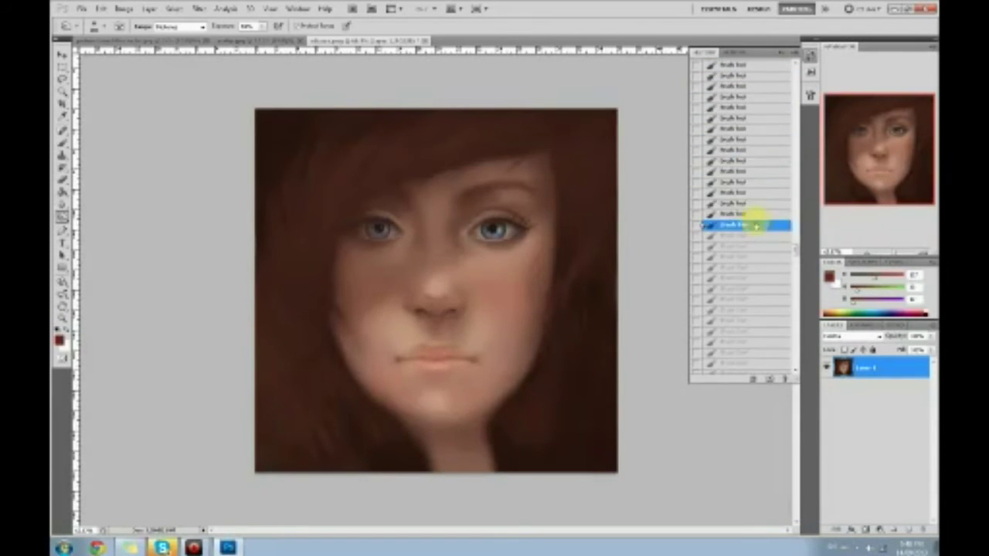
key(ctrl+shift+z)
key(ctrl+shift+z)
key(ctrl+shift+z)
key(ctrl+shift+z)
key(ctrl+shift+z)
key(ctrl+shift+z)
key(ctrl+shift+z)
key(ctrl+shift+z)
key(ctrl+shift+z)
key(ctrl+shift+z)
key(ctrl+shift+z)
key(ctrl+shift+z)
key(ctrl+shift+z)
key(ctrl+shift+z)
key(ctrl+shift+z)
key(ctrl+shift+z)
key(ctrl+shift+z)
key(ctrl+shift+z)
key(ctrl+shift+z)
key(ctrl+shift+z)
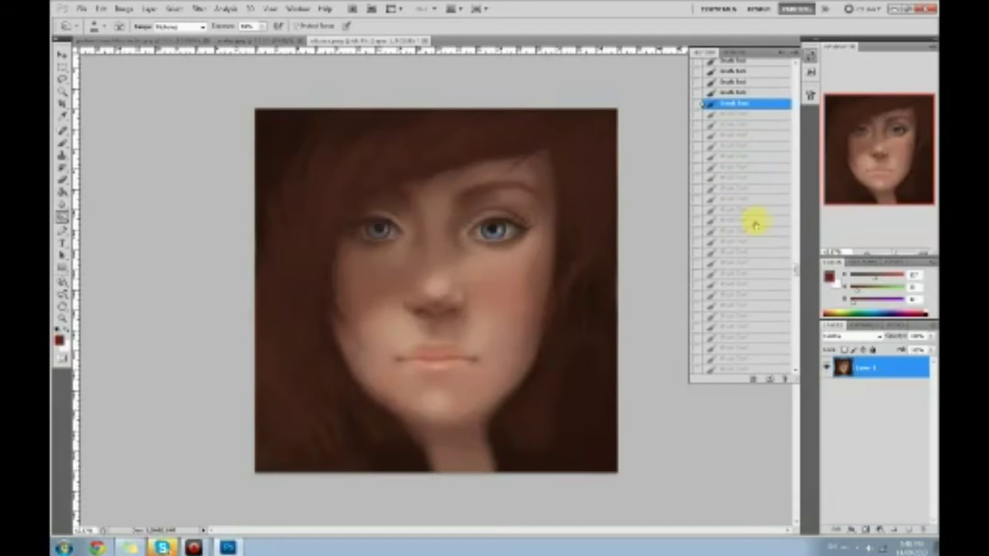
key(ctrl+shift+z)
key(ctrl+shift+z)
key(ctrl+shift+z)
key(ctrl+shift+z)
key(ctrl+shift+z)
key(ctrl+shift+z)
key(ctrl+shift+z)
key(ctrl+shift+z)
key(ctrl+shift+z)
key(ctrl+shift+z)
key(ctrl+shift+z)
key(ctrl+shift+z)
key(ctrl+shift+z)
key(ctrl+shift+z)
key(ctrl+shift+z)
key(ctrl+shift+z)
key(ctrl+shift+z)
key(ctrl+shift+z)
key(ctrl+shift+z)
key(ctrl+shift+z)
key(ctrl+shift+z)
key(ctrl+shift+z)
key(ctrl+shift+z)
key(ctrl+shift+z)
key(ctrl+shift+z)
key(ctrl+shift+z)
key(ctrl+shift+z)
key(ctrl+shift+z)
key(ctrl+shift+z)
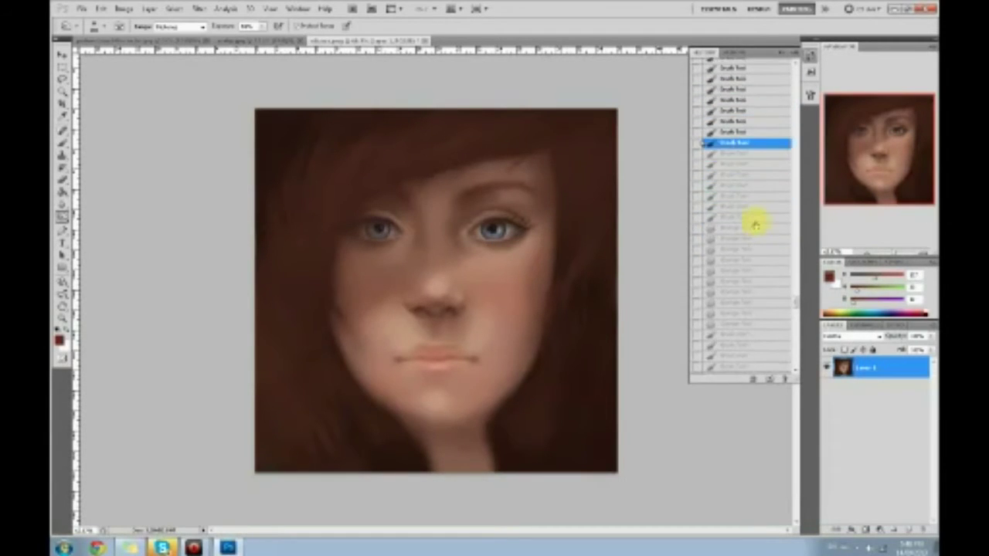
- Compare the portrait at history states after the Sponge tool entries, at the last Sponge entry, and at the brush stroke before them
scroll(755, 225, down, 3)
click(755, 225)
click(737, 70)
scroll(763, 177, up, 2)
scroll(760, 159, up, 2)
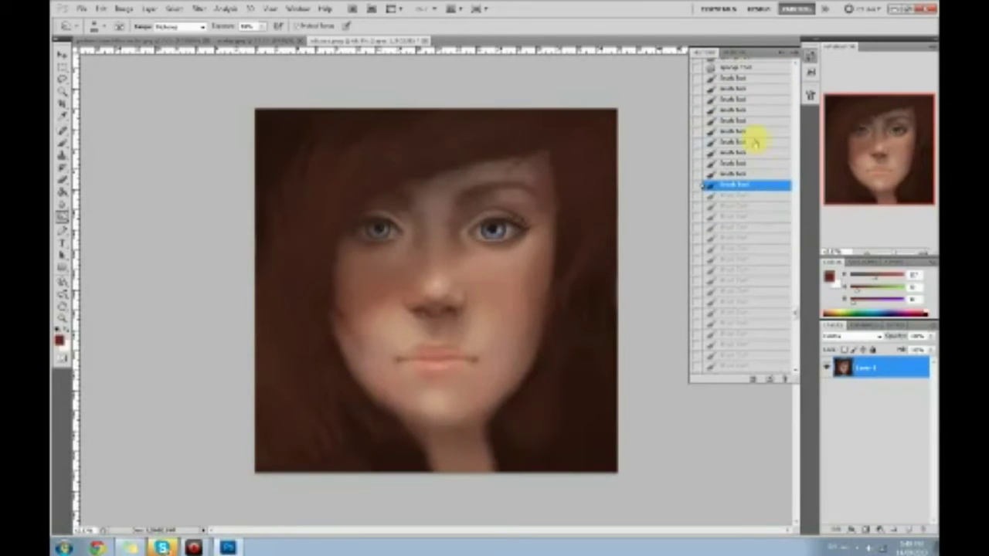
scroll(748, 117, up, 5)
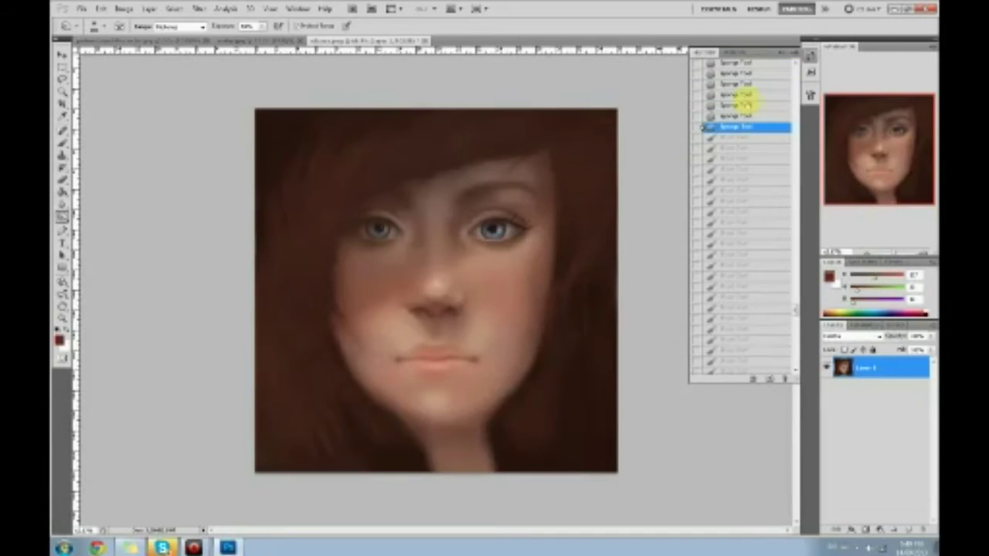
click(744, 61)
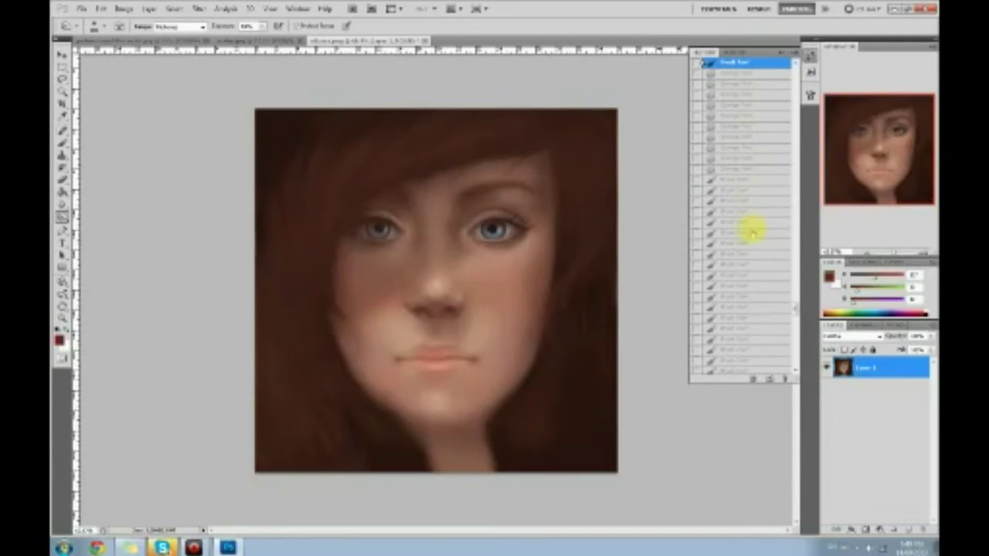
- Jump to much later history states and step backward to a brush stroke preceding the next Dodge tool entries
scroll(752, 239, down, 7)
click(750, 237)
scroll(750, 238, down, 3)
click(750, 240)
key(ctrl+alt+z)
key(ctrl+alt+z)
key(ctrl+alt+z)
key(ctrl+alt+z)
key(ctrl+alt+z)
key(ctrl+alt+z)
key(ctrl+alt+z)
key(ctrl+alt+z)
key(ctrl+alt+z)
key(ctrl+alt+z)
key(ctrl+alt+z)
key(ctrl+alt+z)
key(ctrl+alt+z)
key(ctrl+alt+z)
key(ctrl+alt+z)
key(ctrl+alt+z)
key(ctrl+alt+z)
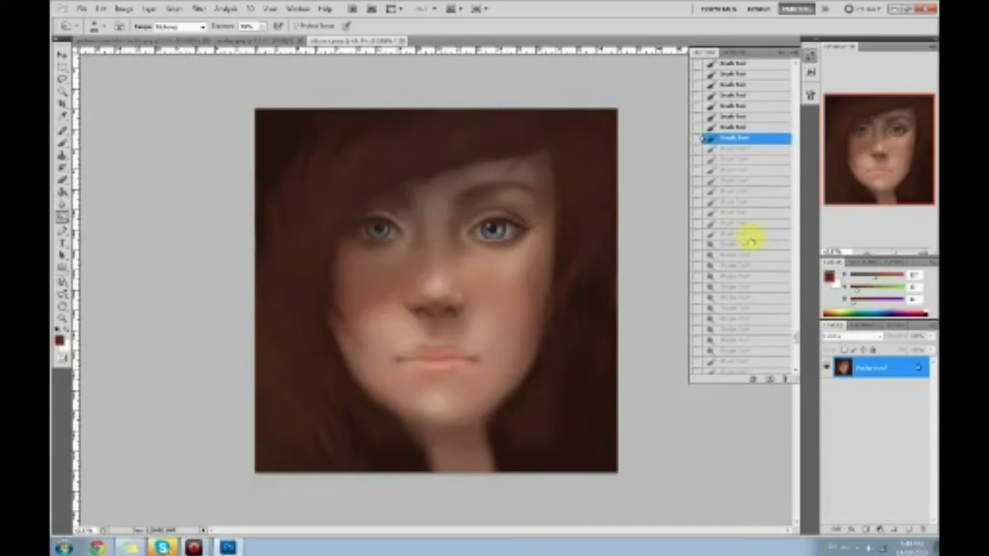
- Advance through the remaining history states to the last entry to review how the glowing red hair was built up
click(750, 240)
scroll(751, 240, down, 4)
click(751, 238)
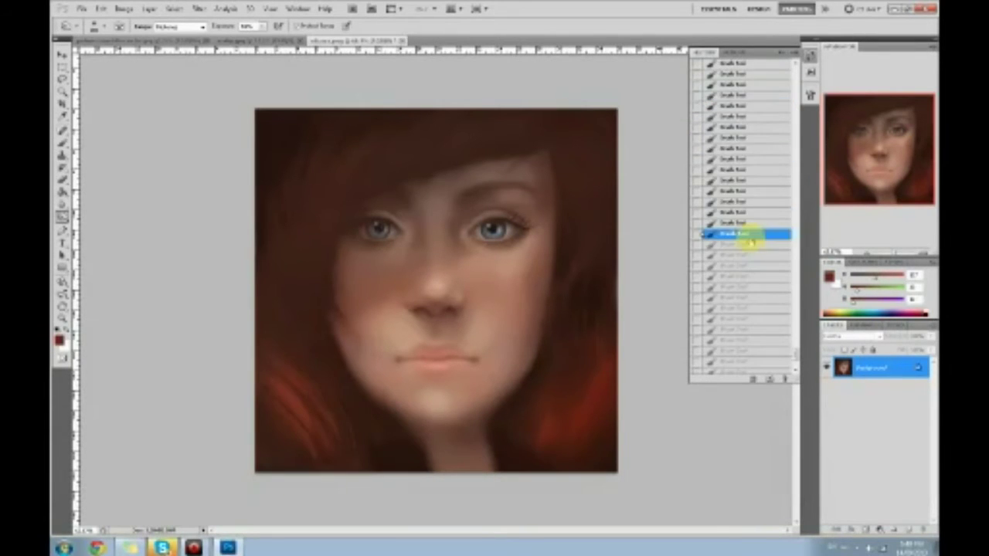
scroll(750, 240, down, 3)
click(750, 241)
click(750, 282)
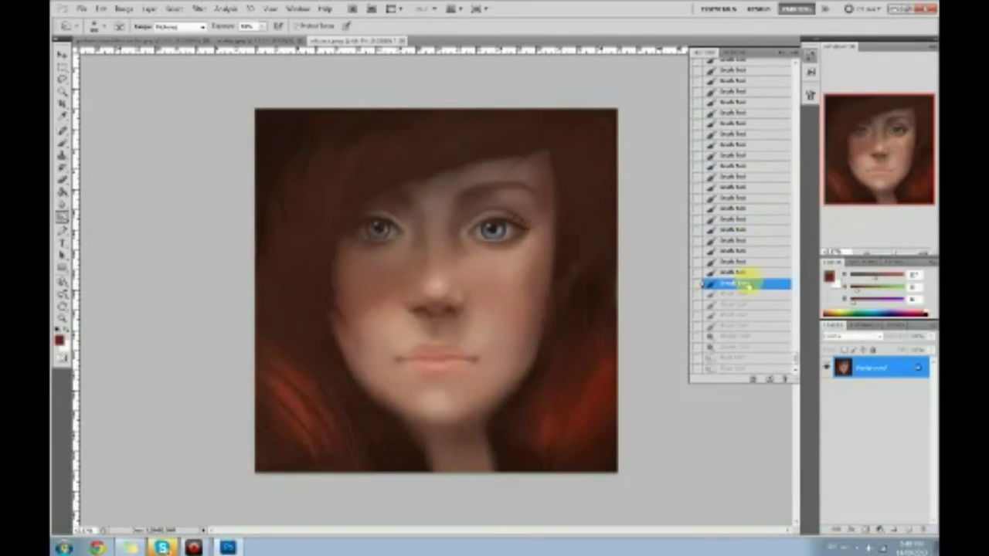
click(744, 367)
- Compare the original snapshot with the final history state and close the history list on the final version
drag(795, 359, 779, 71)
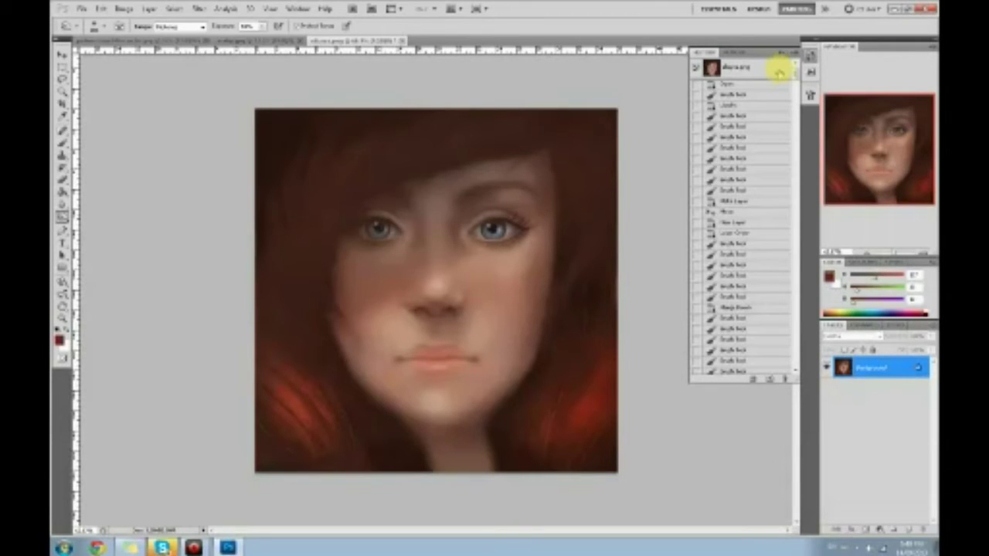
click(778, 71)
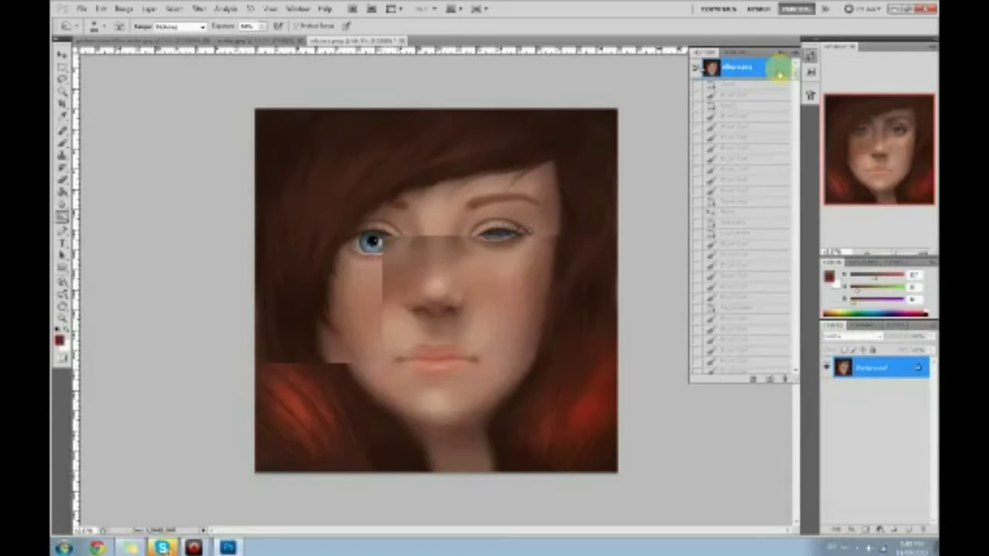
drag(794, 75, 817, 241)
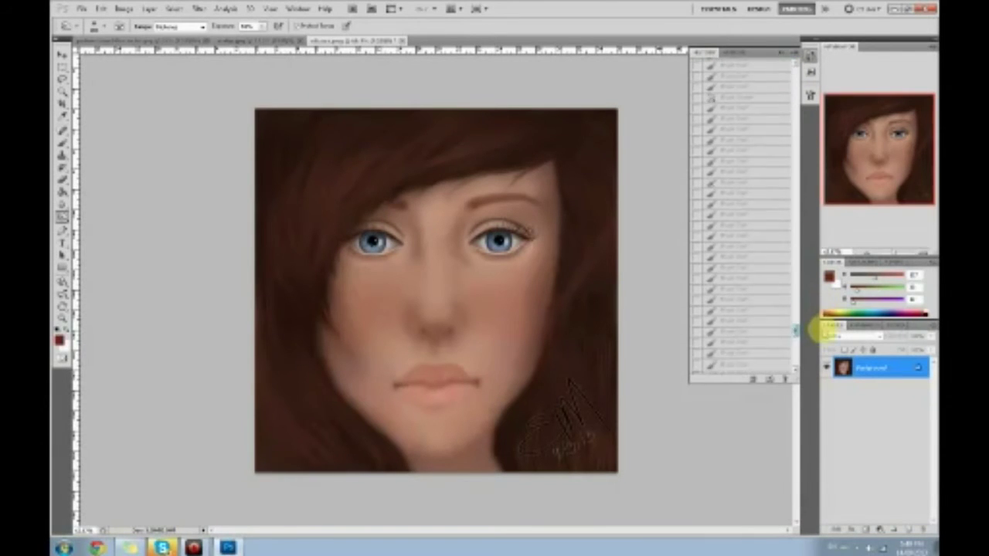
click(707, 369)
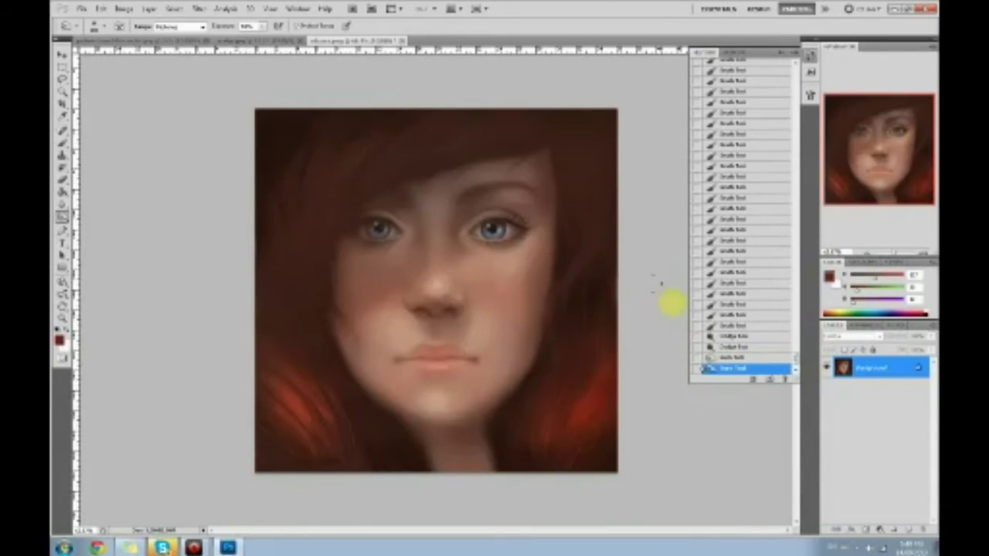
click(651, 152)
click(779, 55)
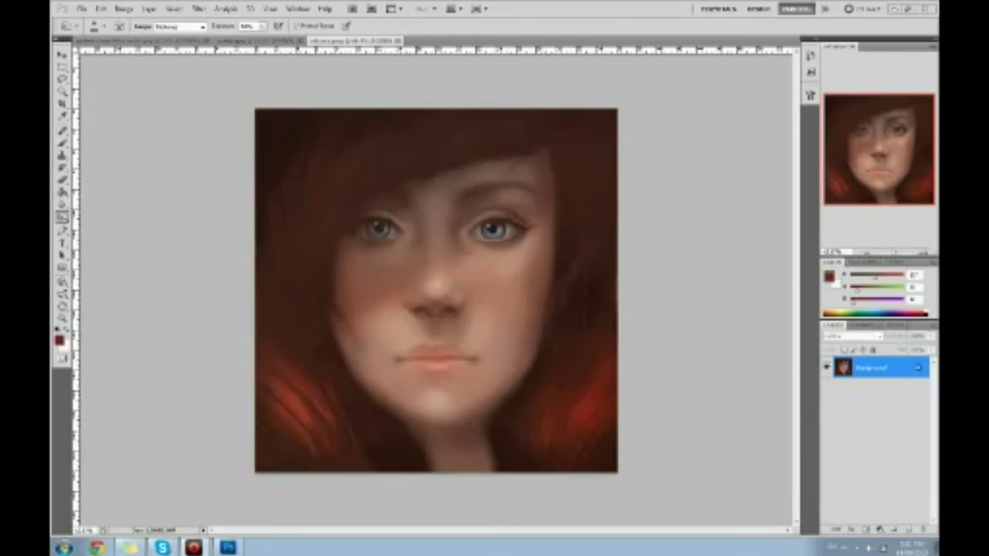
- Shrink the application window, close the finished portrait and open two more paintings from the desktop
double_click(628, 11)
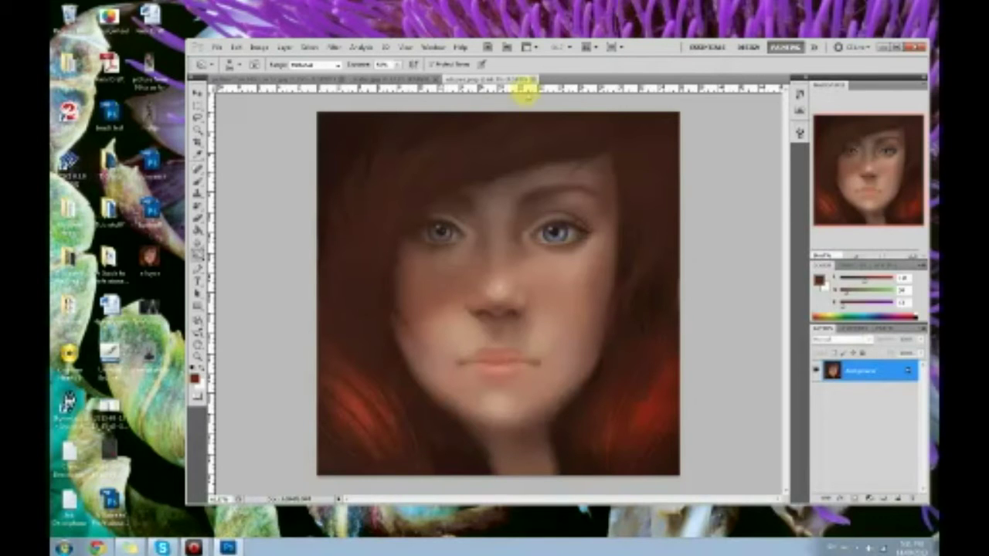
click(533, 78)
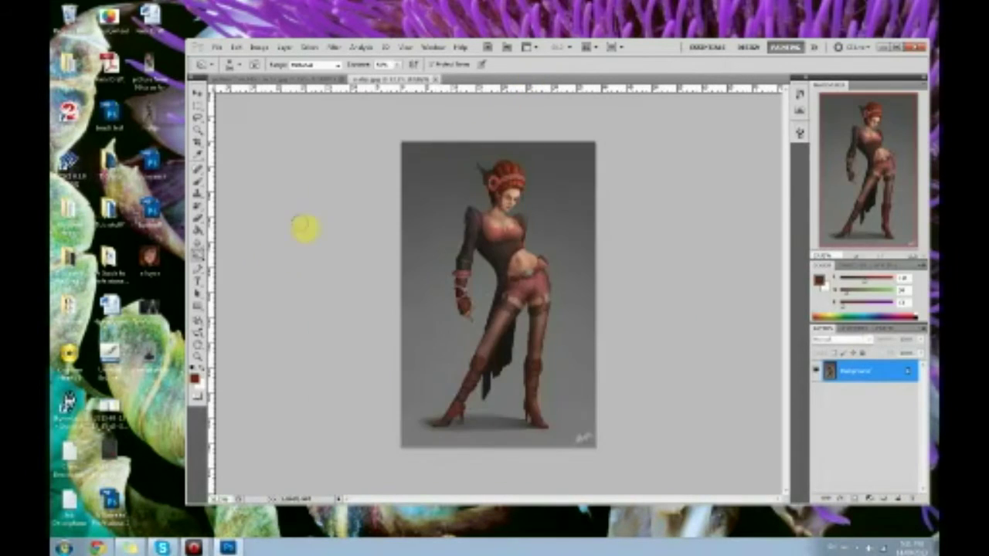
drag(165, 384, 150, 291)
double_click(151, 309)
drag(522, 88, 523, 85)
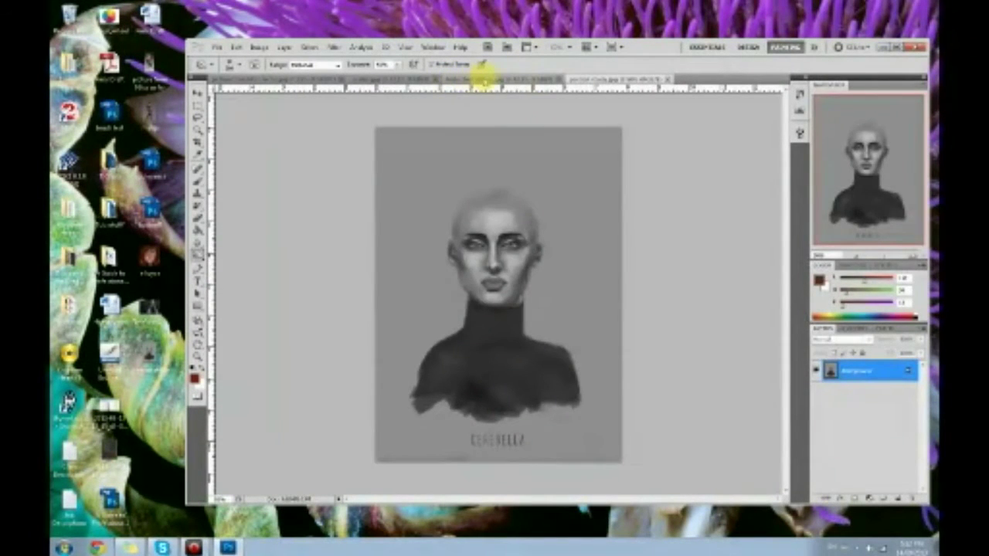
- View the painting of the two women, switch to the blonde swordswoman painting and maximize the window
click(482, 78)
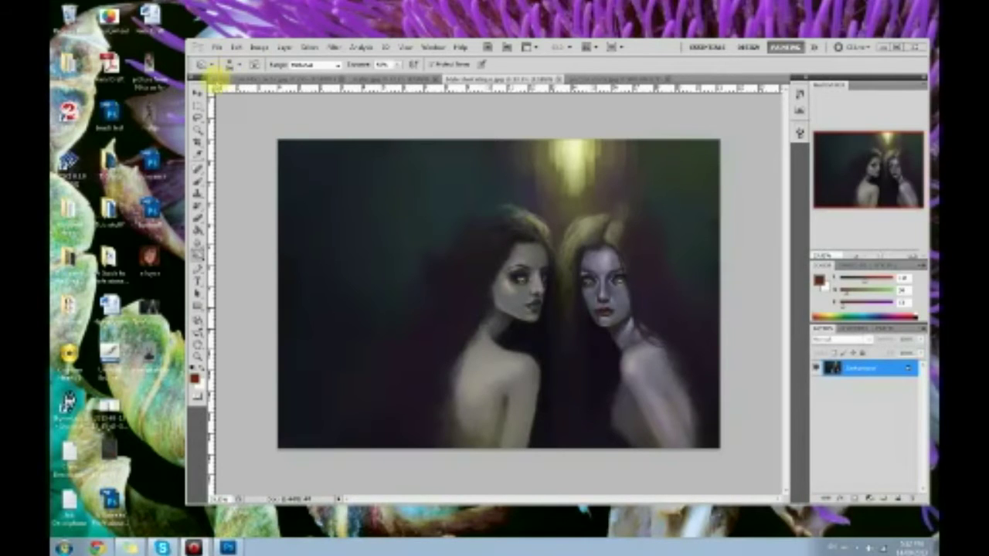
click(232, 78)
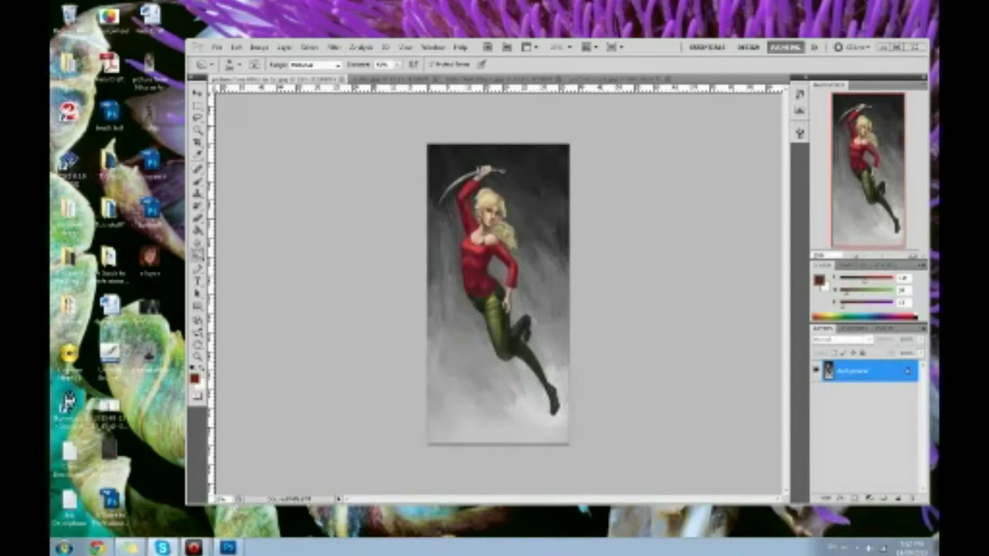
double_click(628, 44)
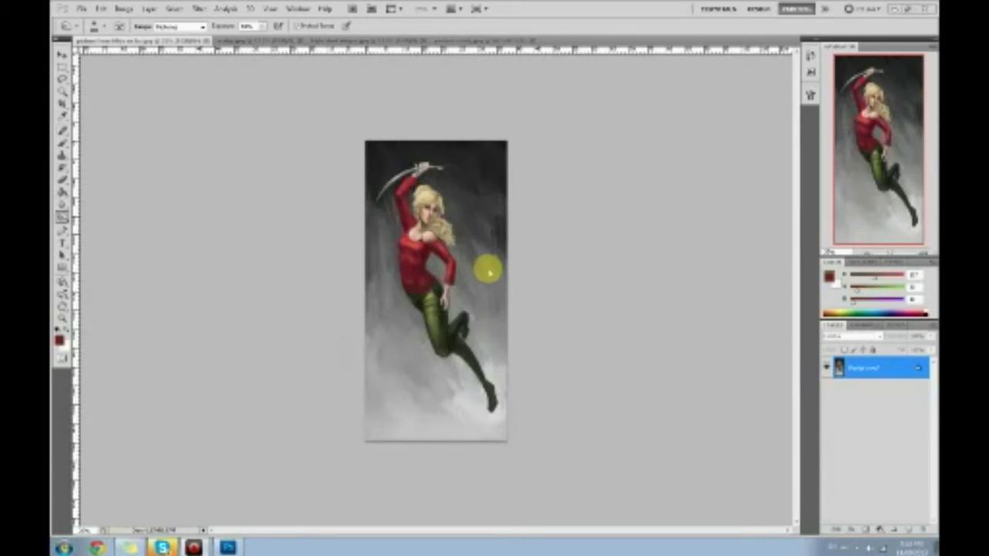
- Brush light greys sampled from the swordswoman's background over the lower part of the backdrop to smooth it
key(b)
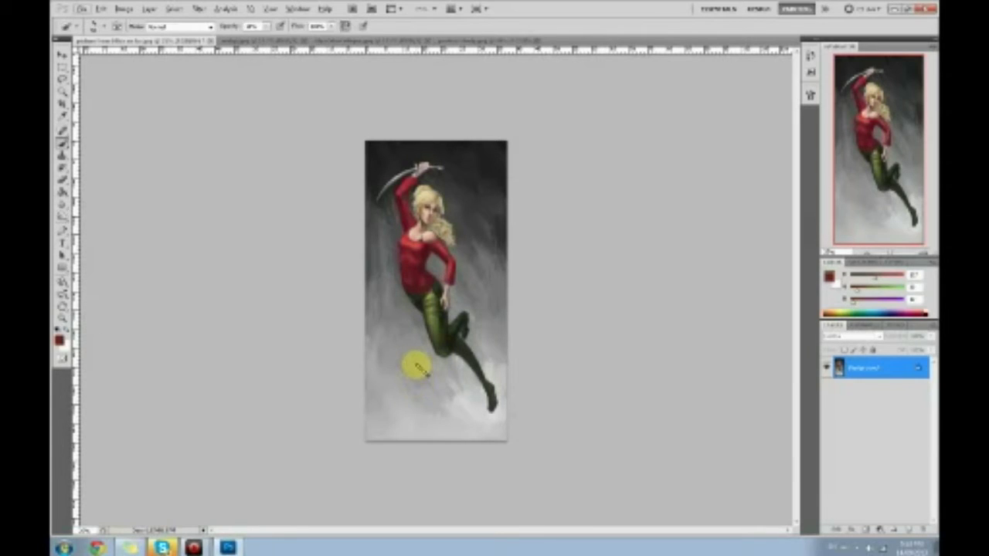
alt+click(402, 361)
right_click(398, 311)
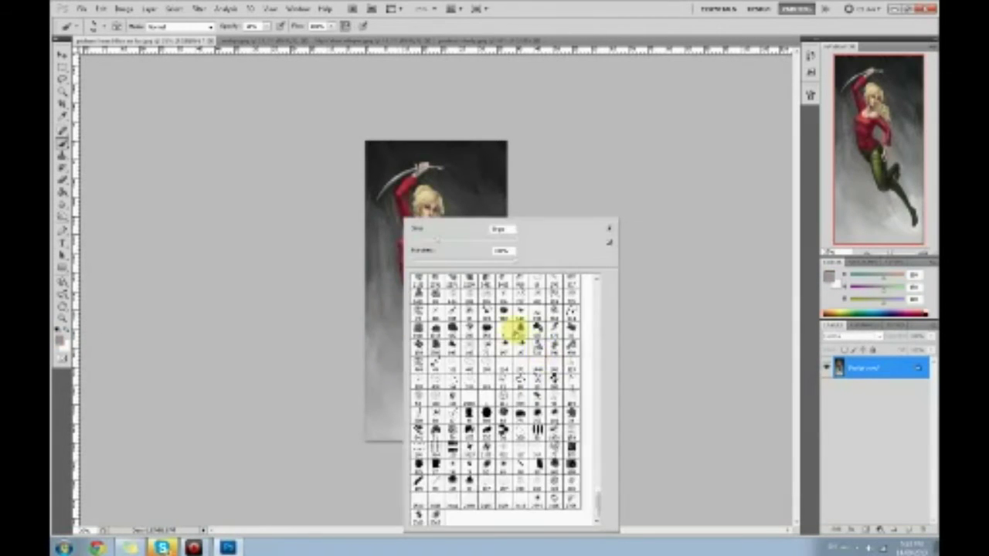
key(o)
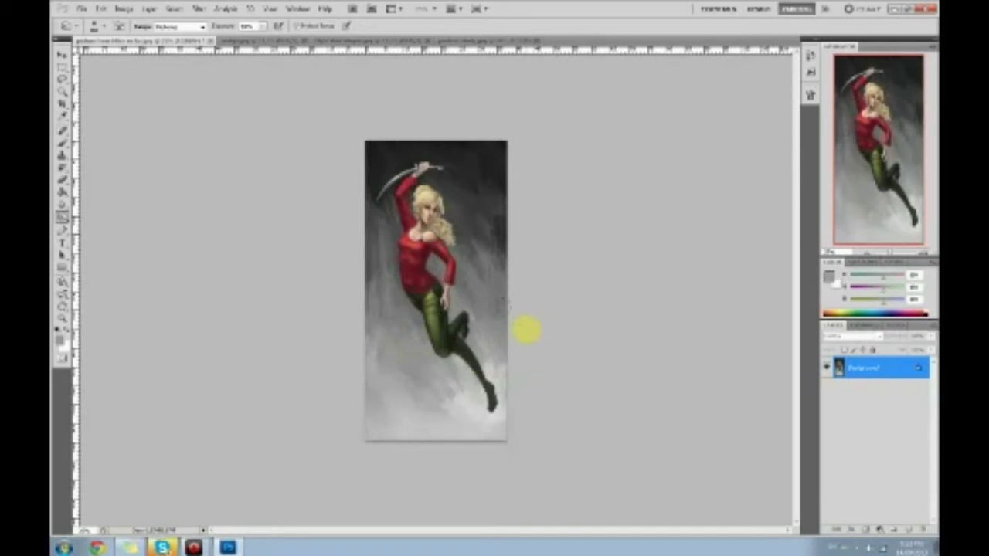
key(b)
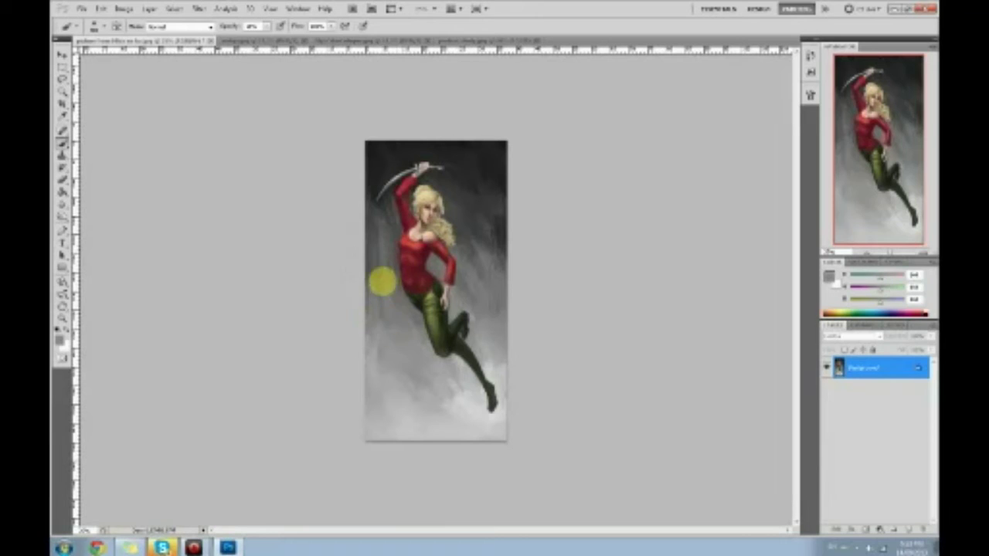
alt+click(441, 432)
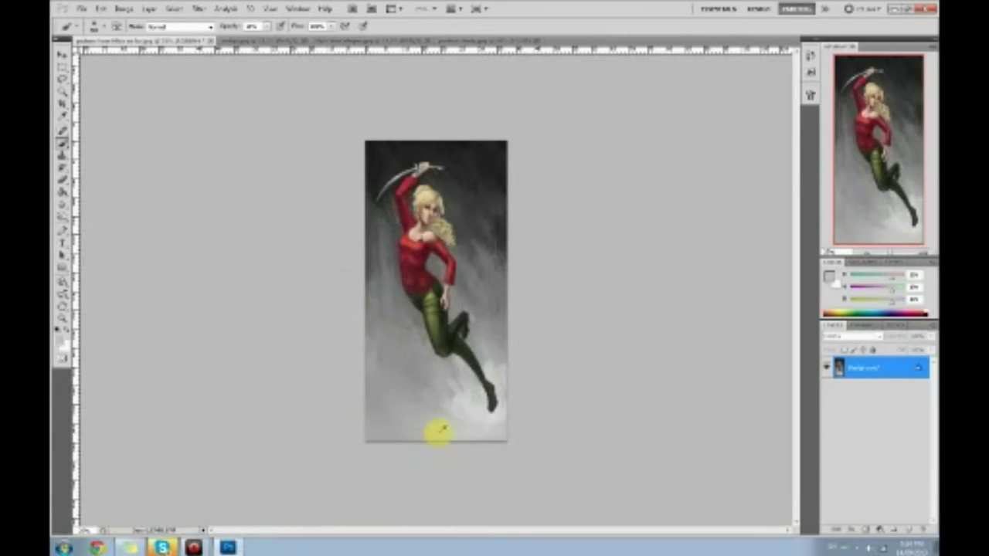
drag(417, 386, 395, 362)
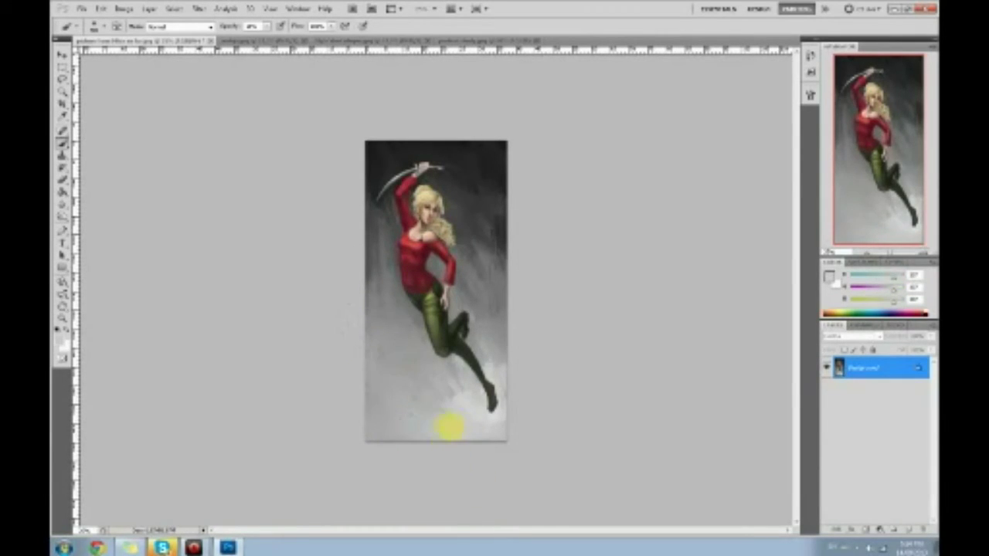
alt+click(470, 408)
mouse_move(452, 413)
mouse_down()
mouse_move(440, 425)
mouse_move(450, 384)
mouse_up()
- Blend the backdrop to the right of the swordswoman with soft brush strokes in greys sampled from nearby areas
alt+click(497, 379)
drag(499, 344, 499, 303)
alt+click(487, 280)
alt+click(488, 285)
drag(487, 285, 477, 234)
alt+click(496, 330)
drag(495, 287, 479, 326)
- Darken the outer areas of the backdrop with large soft strokes in the near-black sampled from its upper part
alt+click(479, 163)
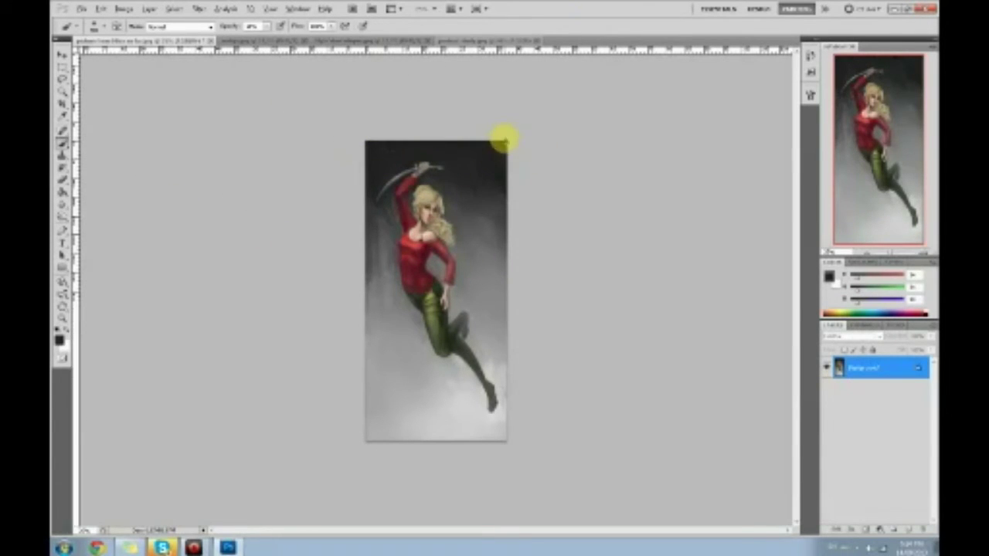
mouse_move(530, 315)
mouse_down()
mouse_move(448, 447)
mouse_move(574, 307)
mouse_move(480, 501)
mouse_move(541, 351)
mouse_move(384, 492)
mouse_move(499, 431)
mouse_move(310, 522)
mouse_move(625, 185)
mouse_move(608, 71)
mouse_move(357, 476)
mouse_move(486, 300)
mouse_move(296, 306)
mouse_move(316, 314)
mouse_move(302, 207)
mouse_up()
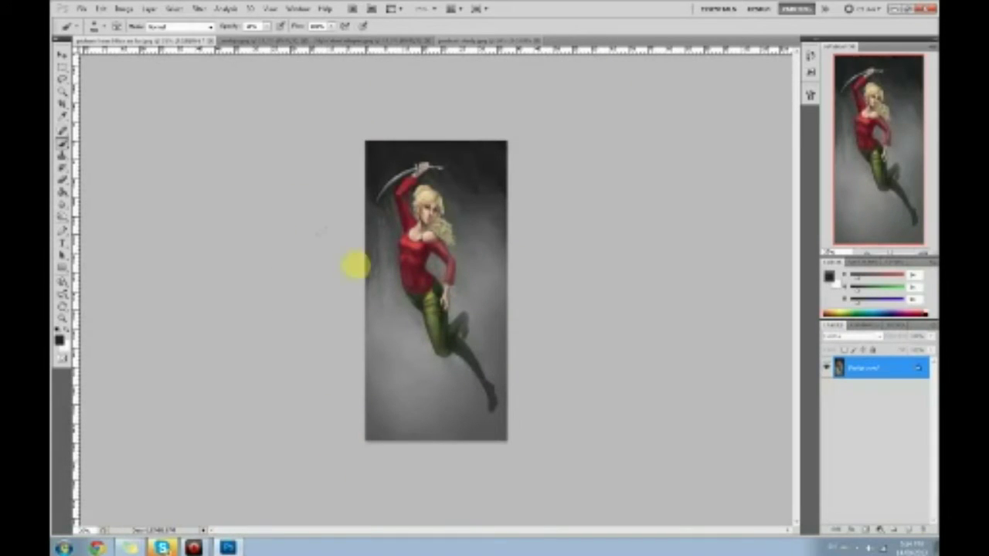
- Switch from the Dodge tool to the Burn tool and darken the right side of the blonde hair
drag(62, 216, 100, 211)
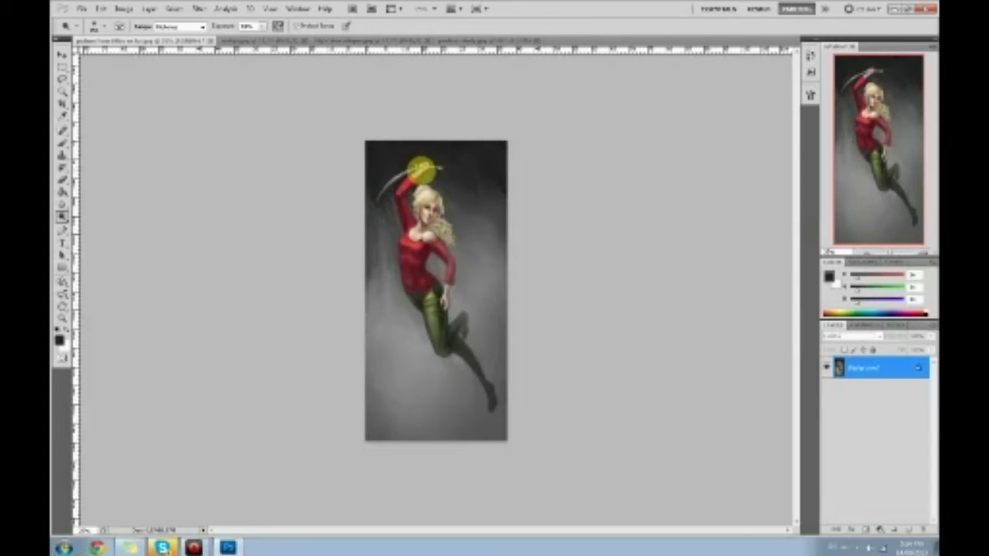
click(61, 217)
click(96, 231)
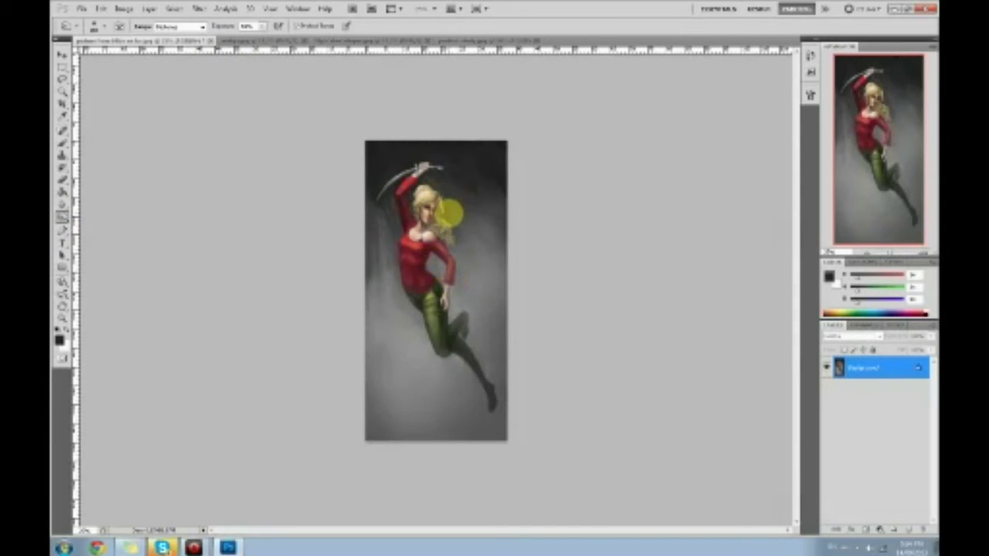
drag(452, 212, 445, 230)
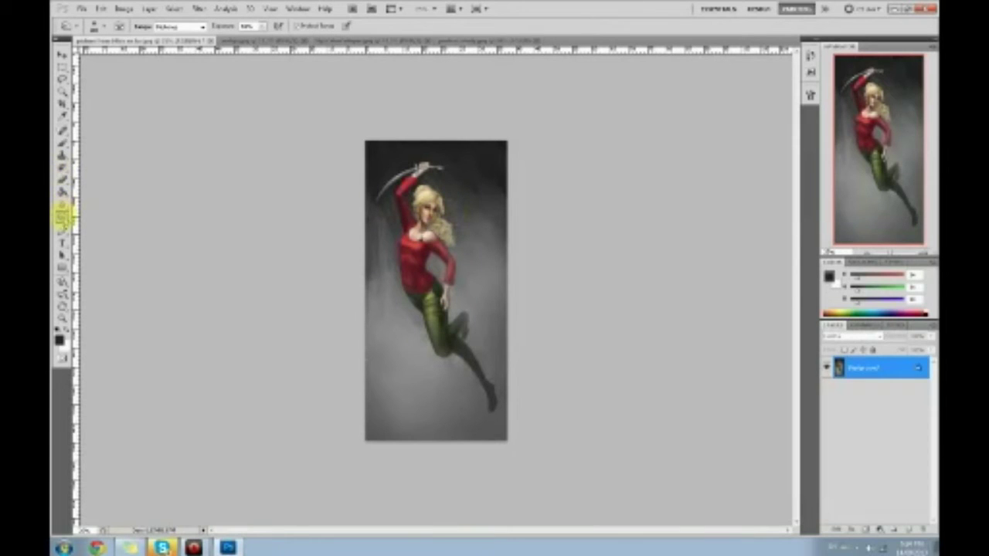
- Darken the swordswoman's waist and green trousers with the Burn tool
click(62, 219)
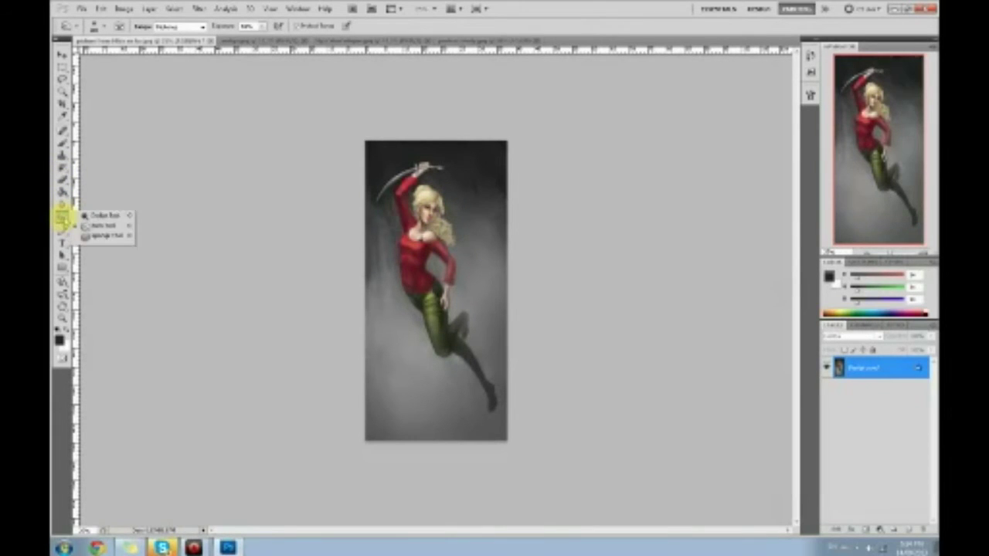
click(319, 175)
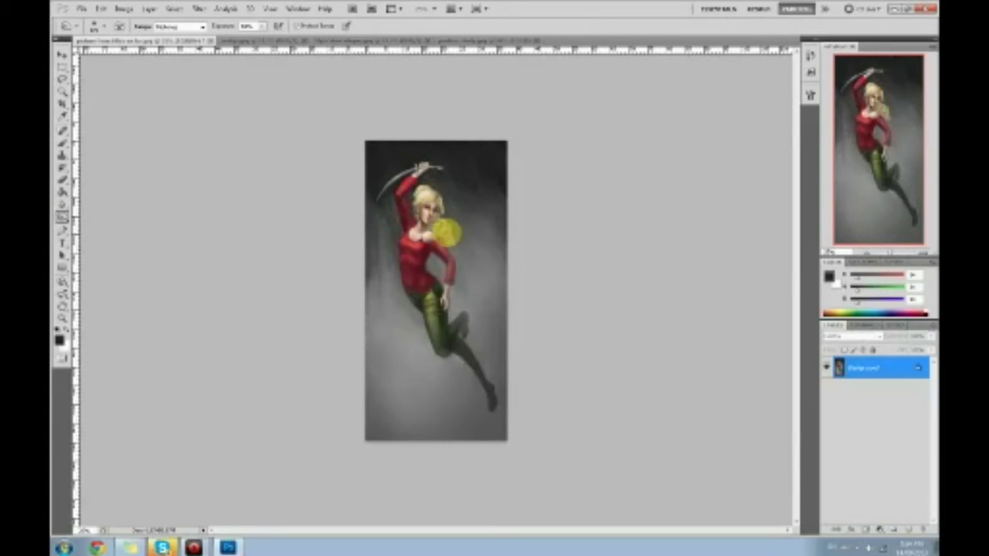
mouse_move(426, 288)
mouse_down()
mouse_move(453, 342)
mouse_move(466, 321)
mouse_move(483, 404)
mouse_move(420, 259)
mouse_move(408, 278)
mouse_move(418, 291)
mouse_up()
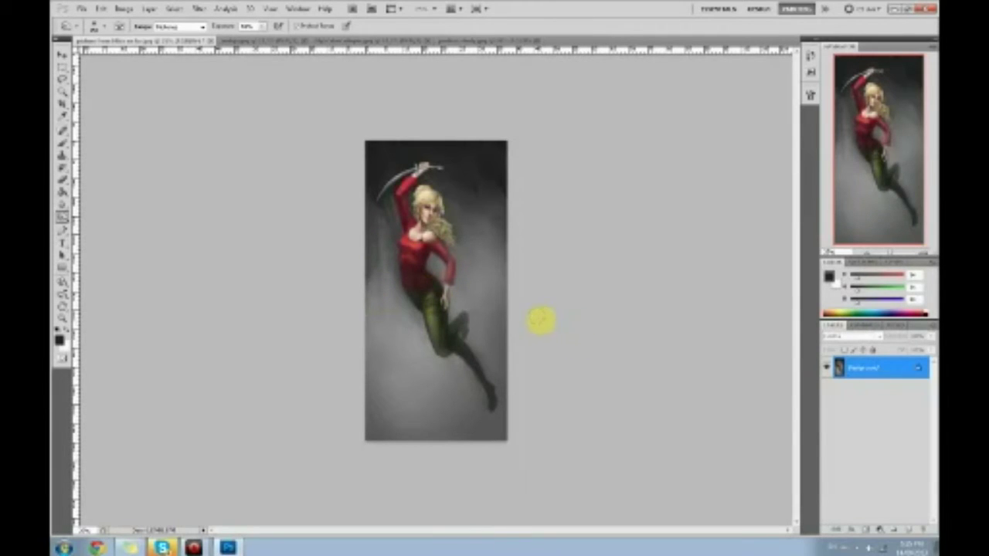
- Switch to the Brush and soften the waist of the red top with strokes in a dark red sampled from it
key(b)
alt+click(404, 320)
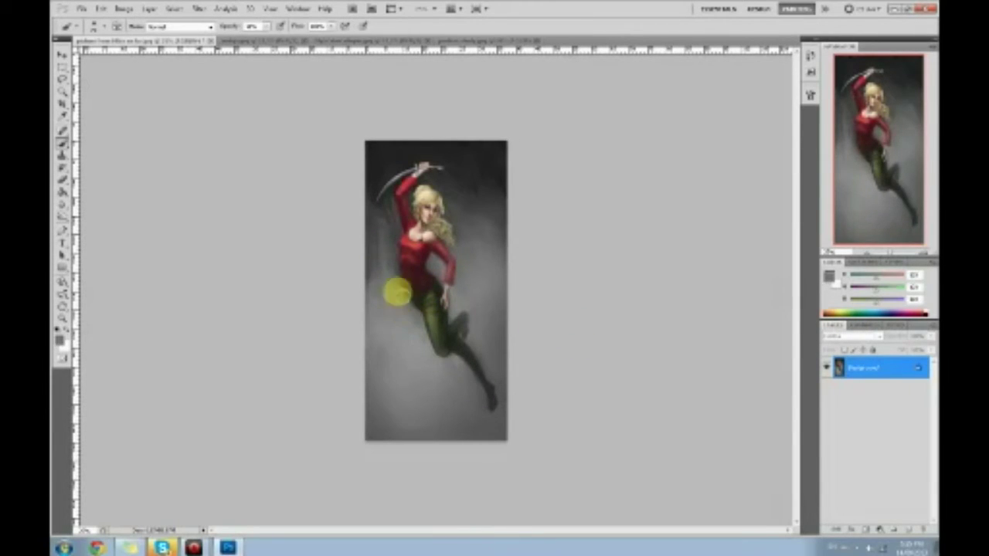
alt+click(400, 251)
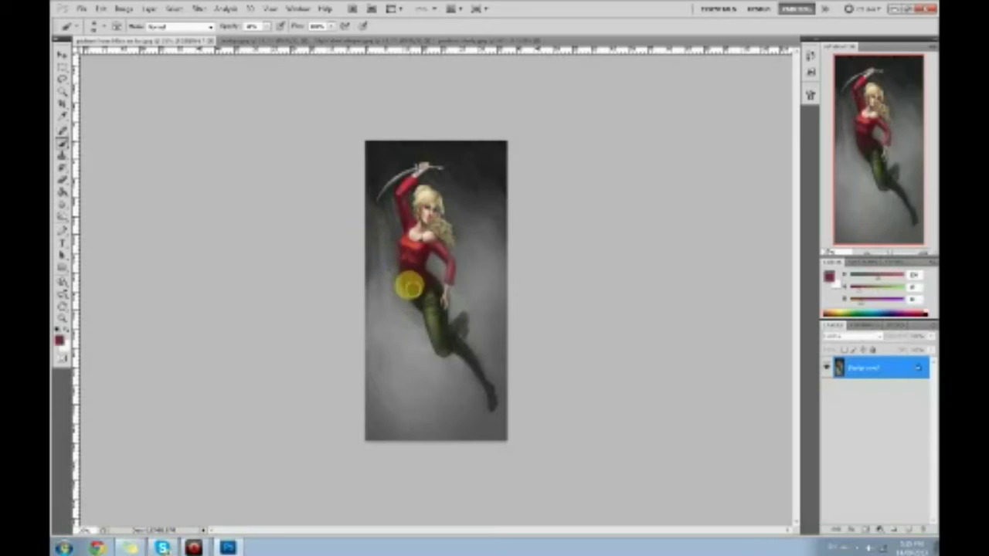
drag(406, 277, 415, 296)
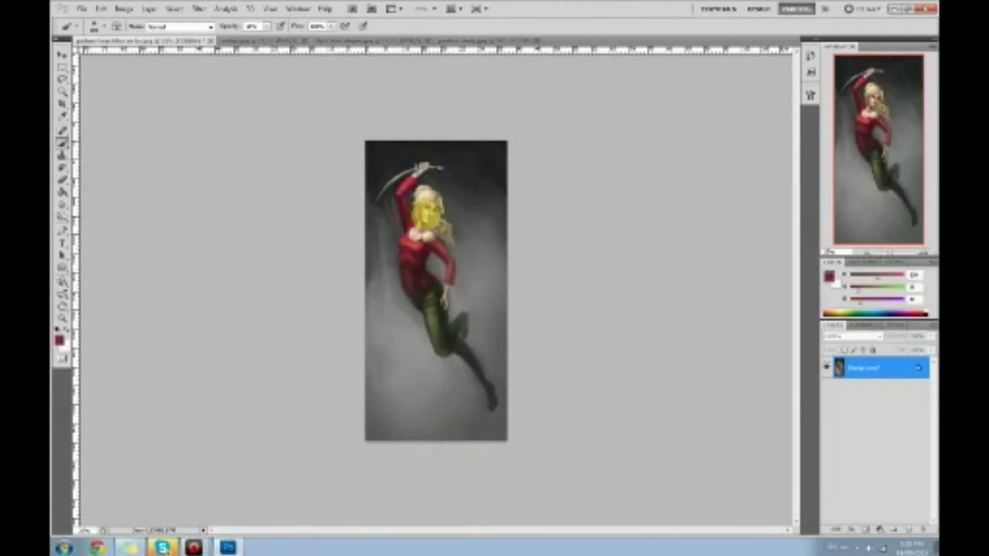
- Touch up the upper edge of the blonde hair with the Brush in a sampled near-black
alt+click(425, 224)
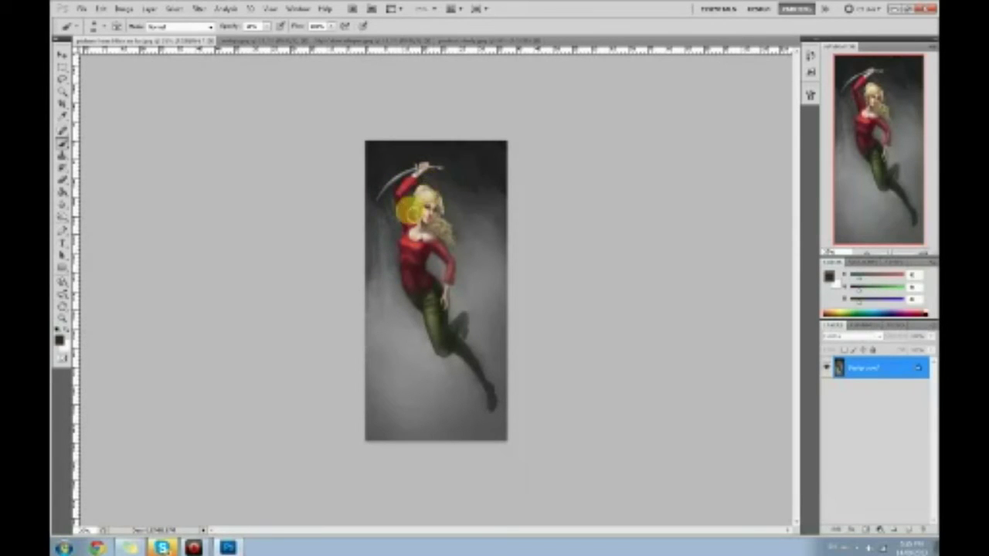
click(431, 187)
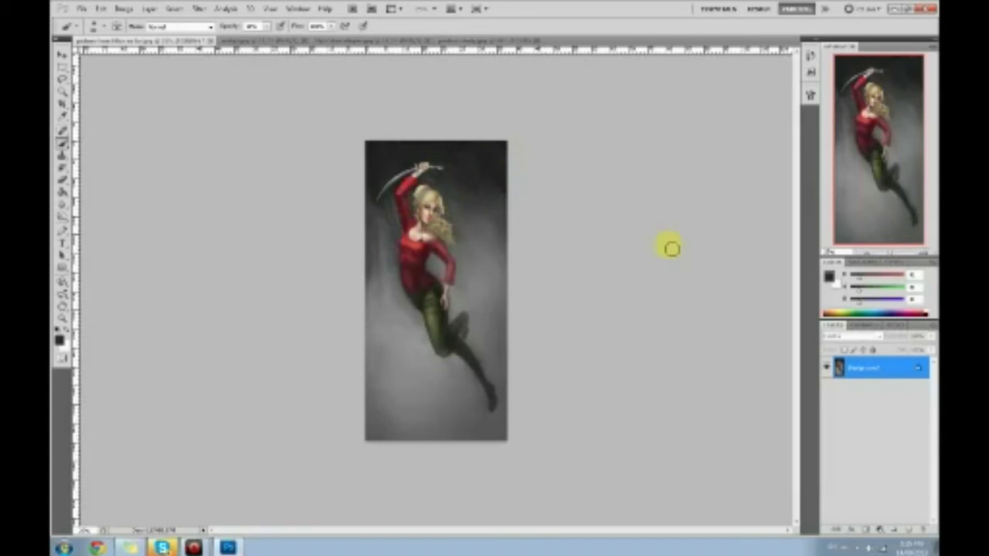
key(ctrl+plus)
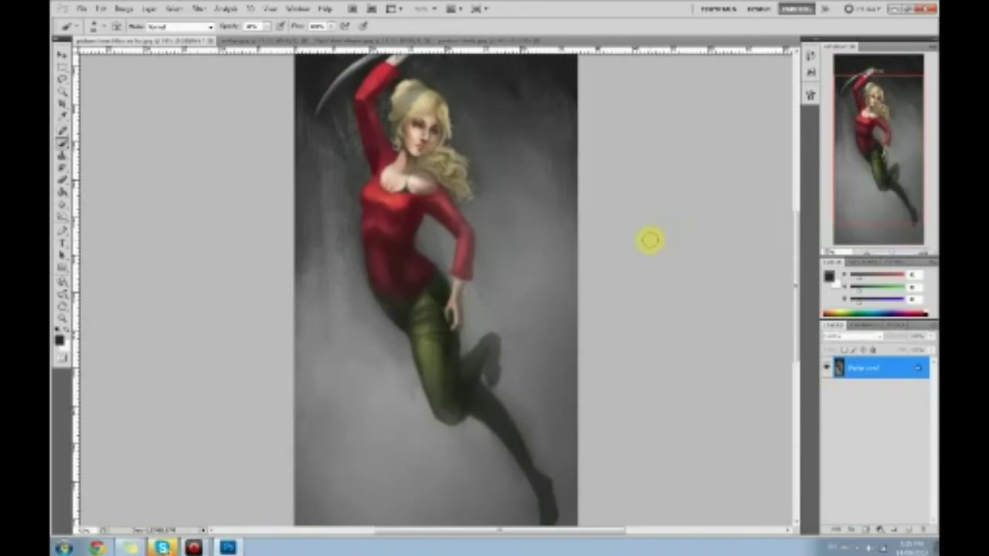
drag(410, 248, 411, 324)
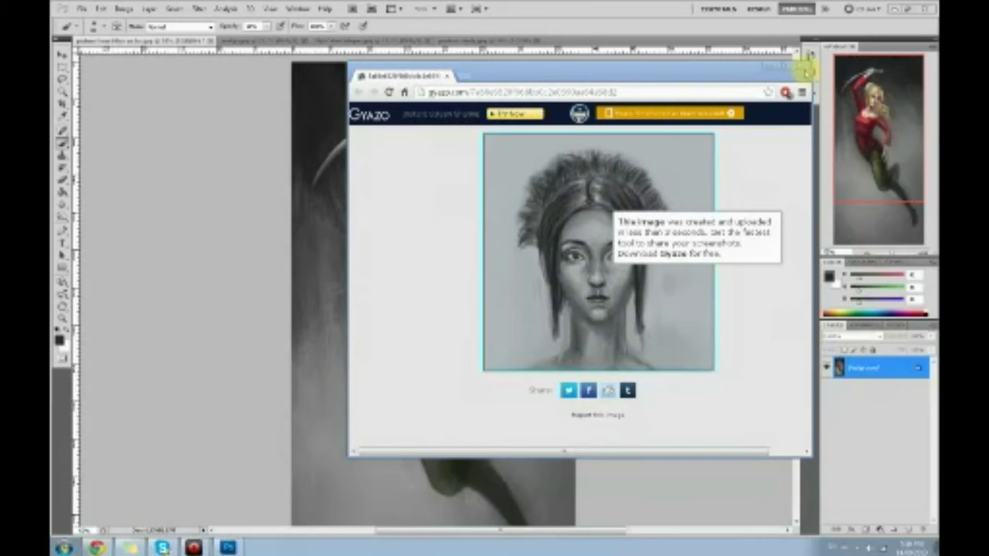
- Close the Gyazo page and open the grey portrait image from the desktop as a Photoshop document
click(802, 67)
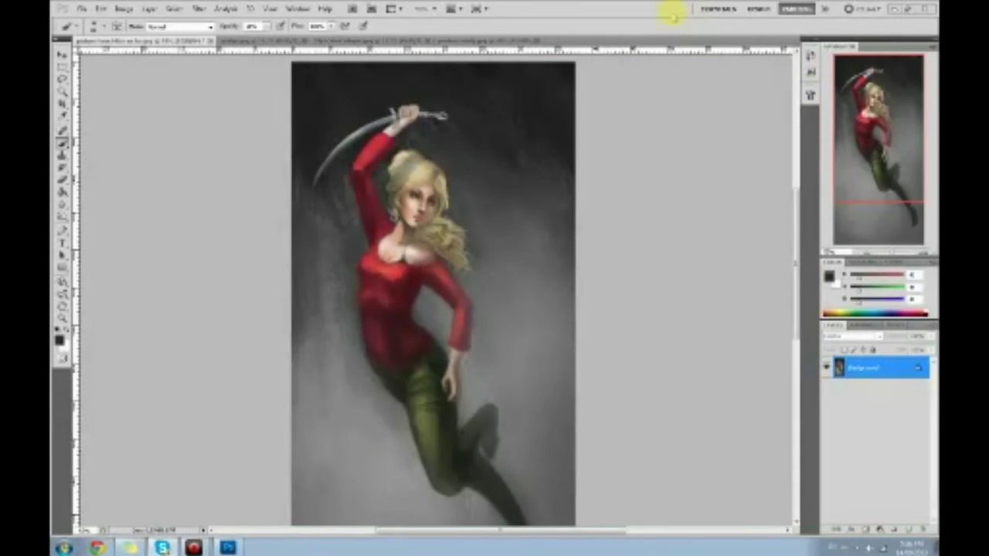
double_click(618, 7)
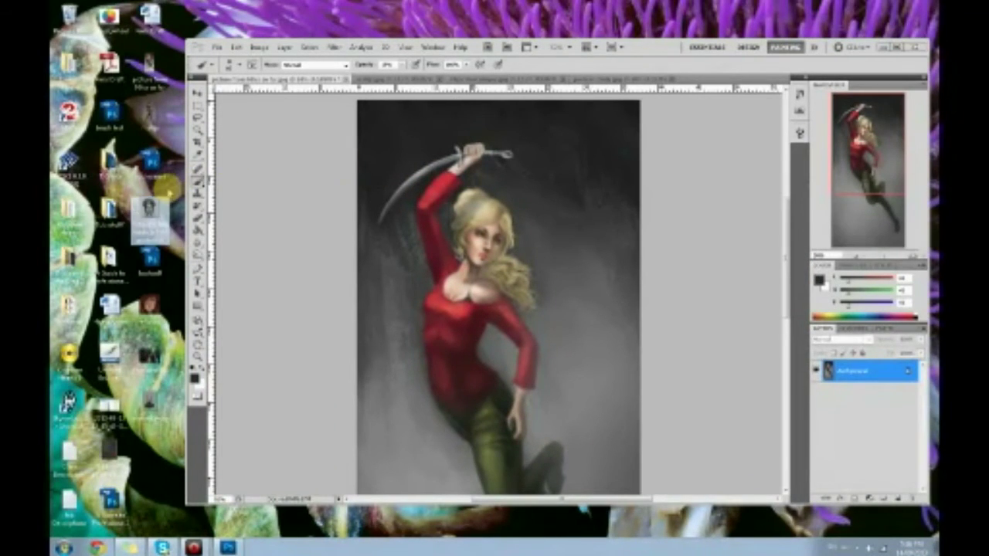
drag(151, 213, 709, 81)
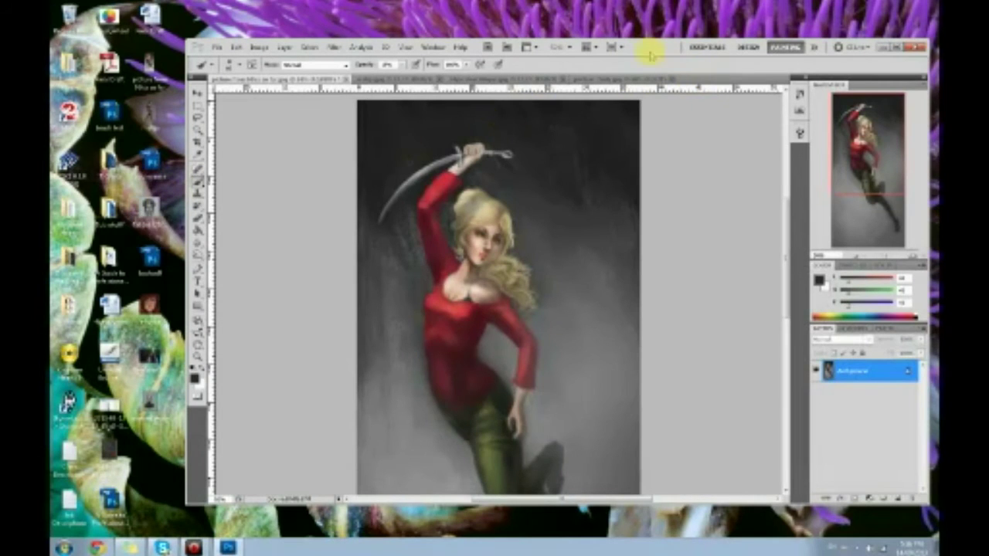
double_click(632, 47)
- Return to the swordswoman painting, sample the pale blonde of the hair and select the Sponge tool
click(111, 40)
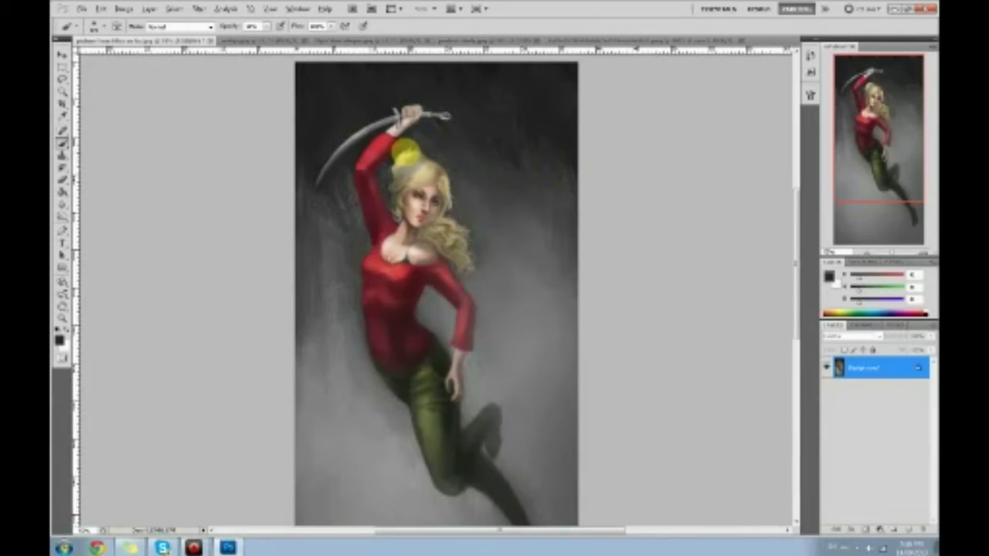
alt+click(410, 153)
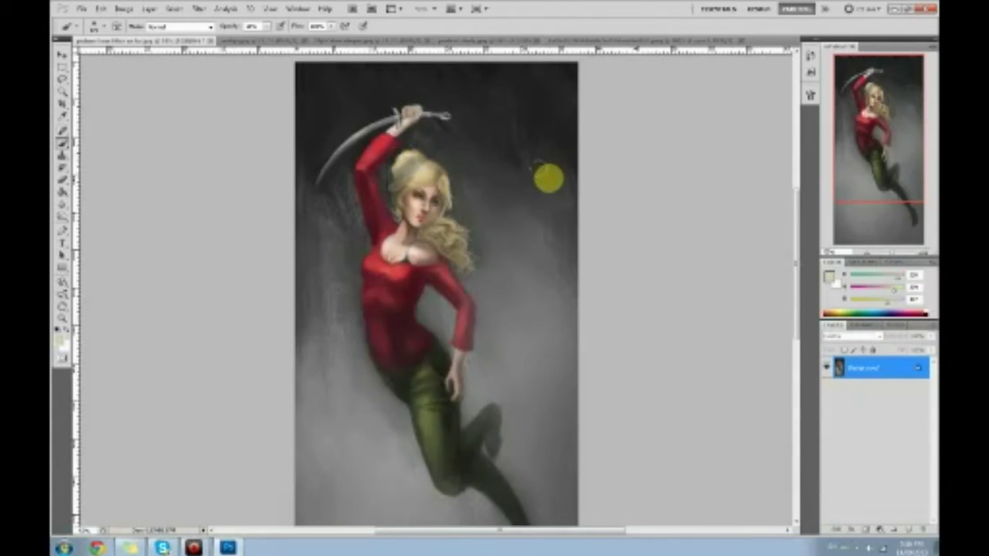
drag(63, 207, 104, 238)
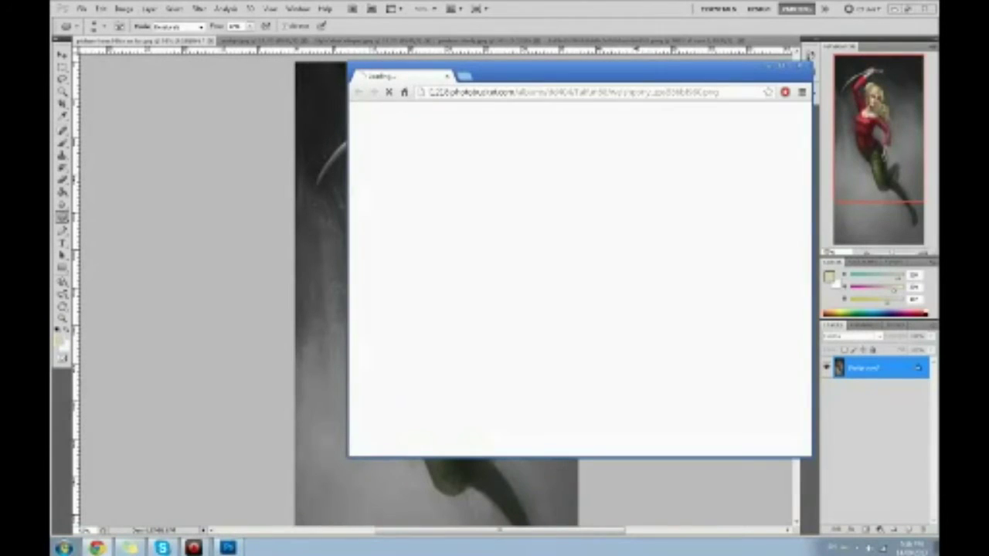
- Restore Photoshop to a smaller window and place the Photobucket page in front of it, clear of the desktop files
drag(608, 77, 499, 66)
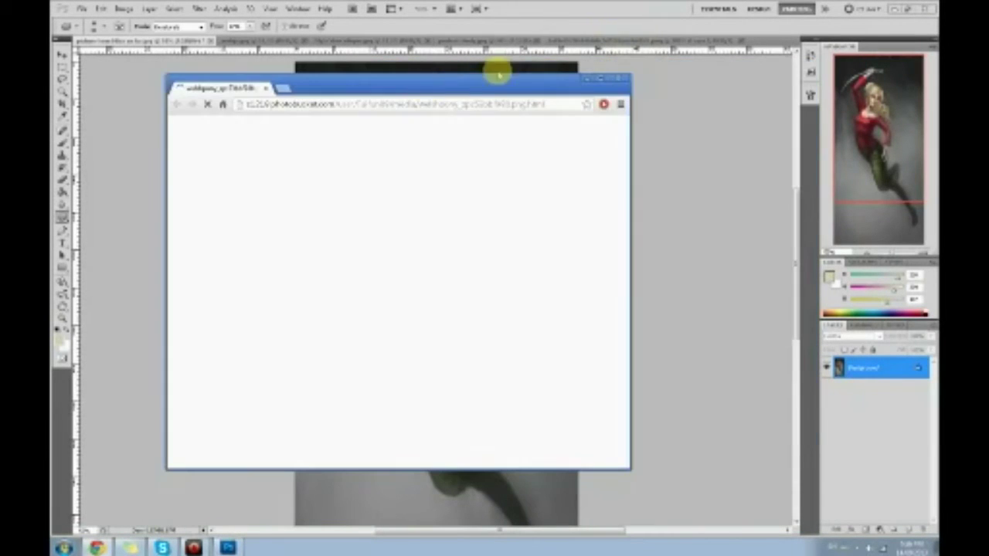
click(649, 7)
double_click(622, 9)
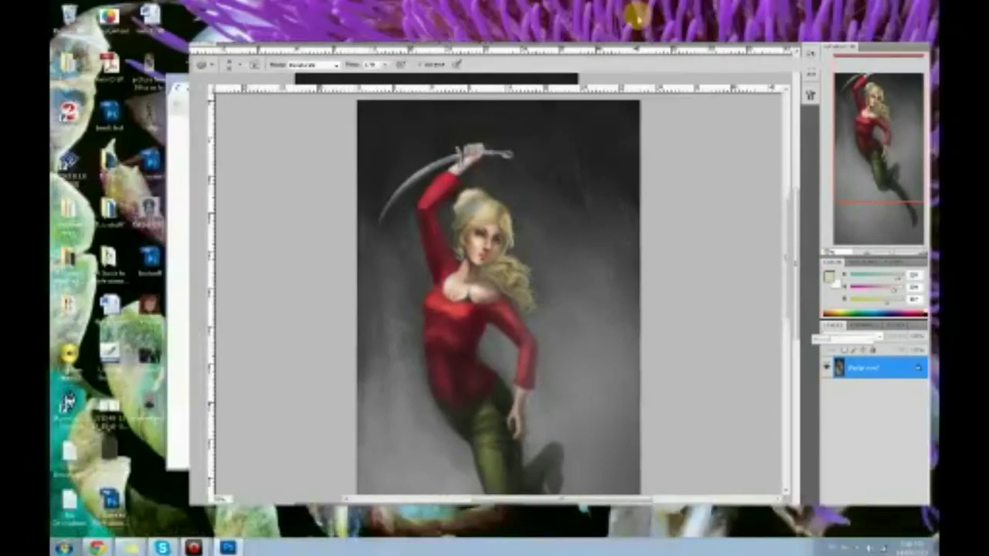
click(176, 85)
drag(317, 83, 459, 69)
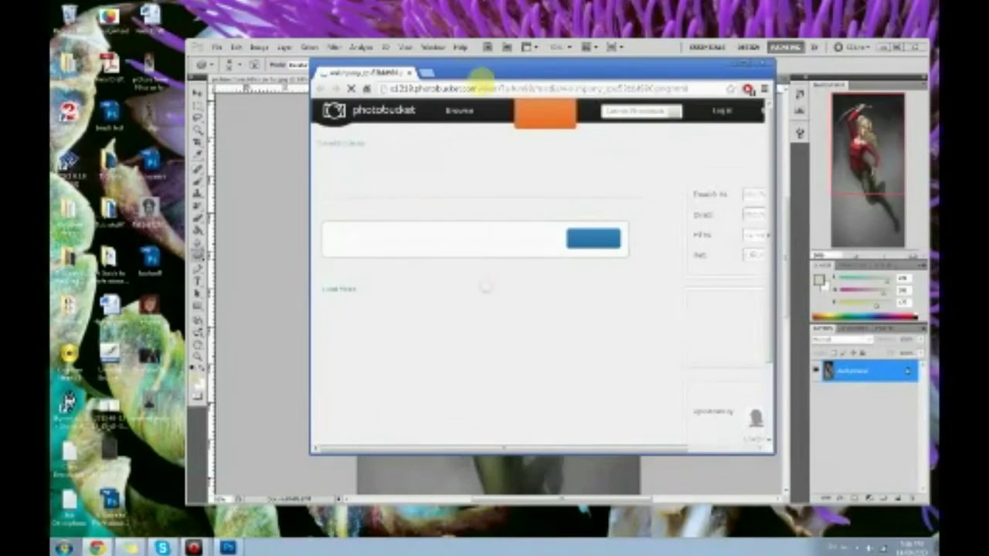
- Examine the Photobucket page's image until the whole painting is in view
scroll(656, 229, down, 1)
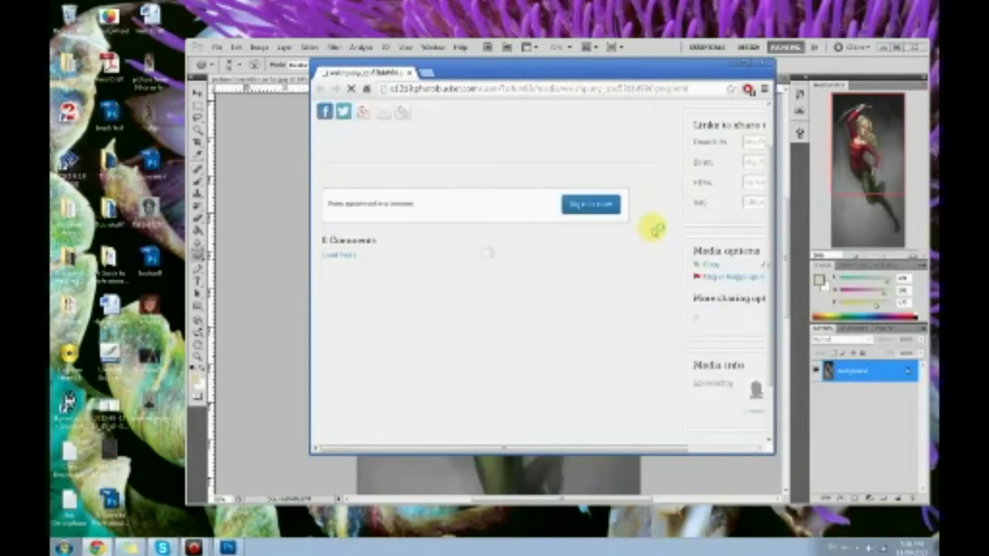
scroll(655, 230, down, 1)
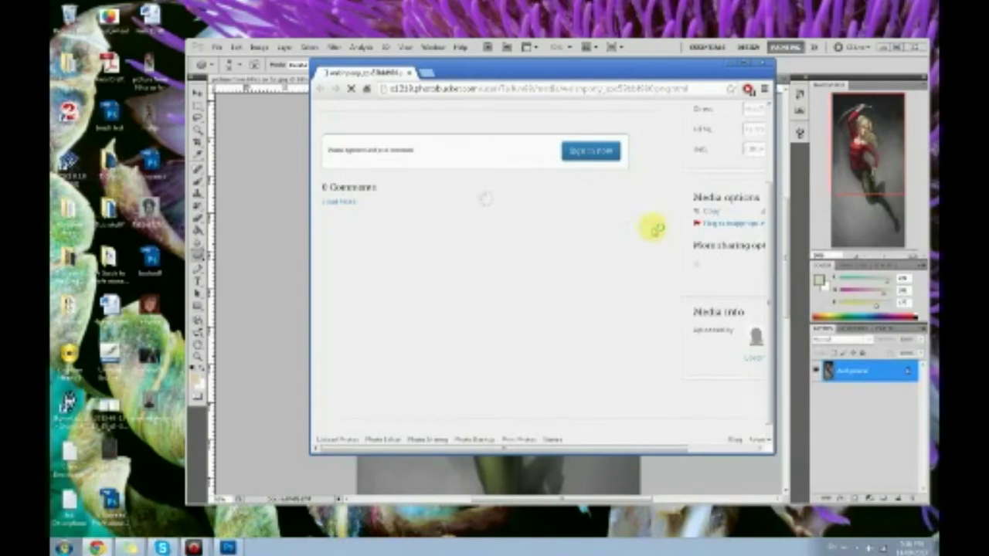
scroll(655, 230, down, 1)
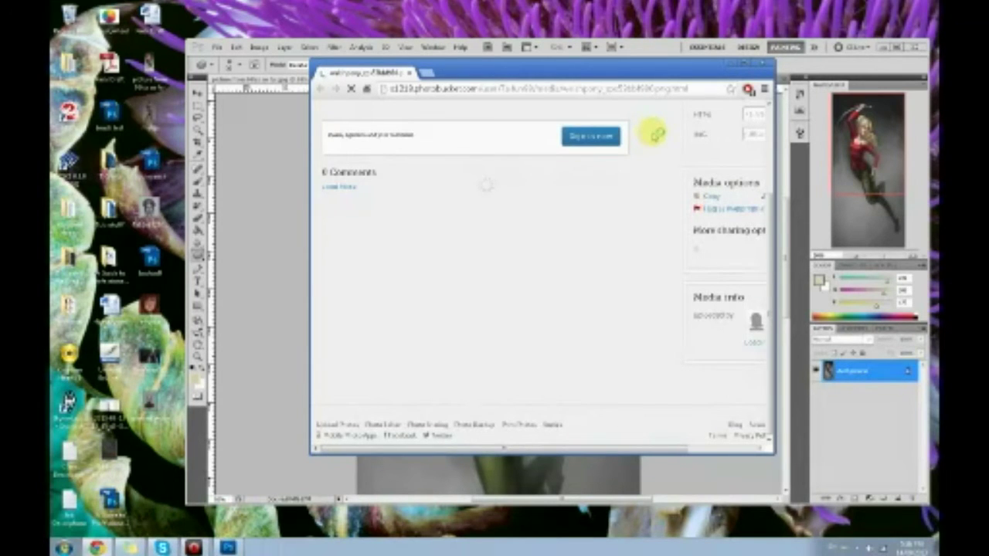
scroll(678, 150, up, 2)
scroll(658, 176, down, 1)
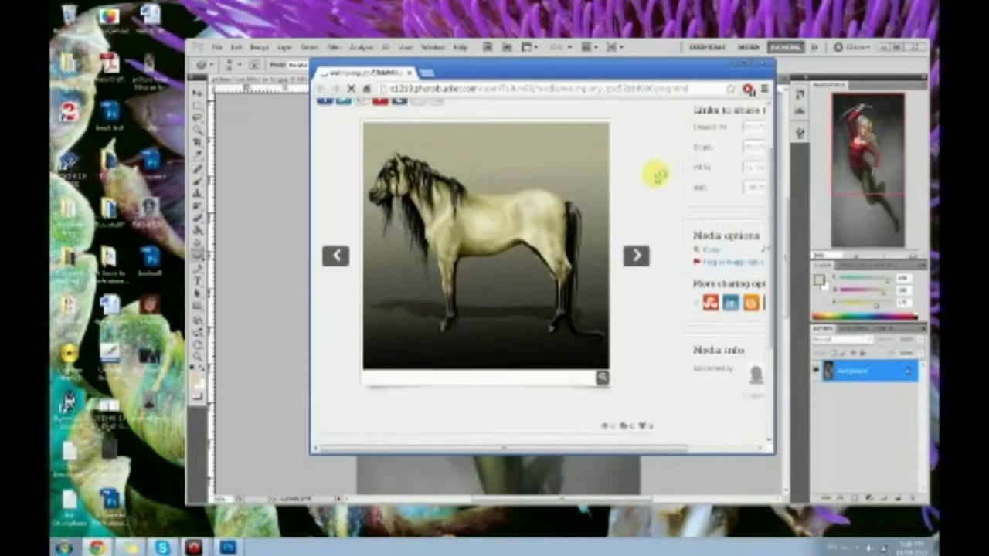
scroll(657, 177, down, 1)
drag(573, 162, 155, 199)
click(650, 146)
scroll(642, 146, up, 1)
scroll(627, 162, down, 1)
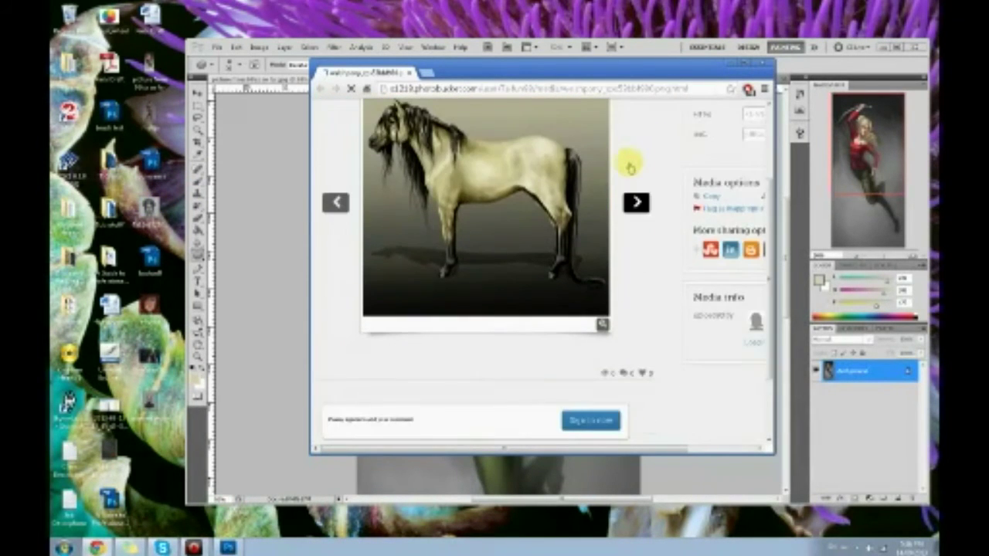
scroll(374, 132, up, 1)
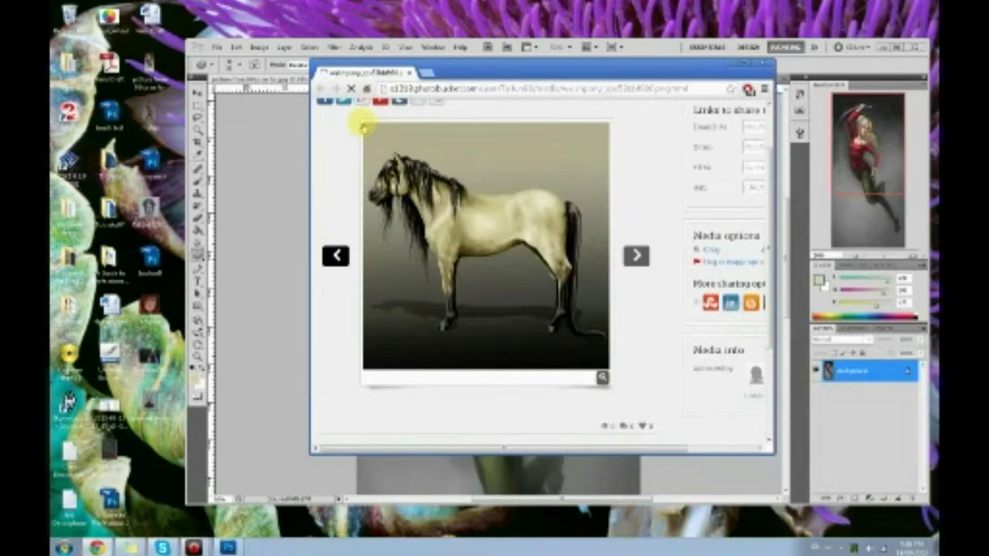
- Capture the horse painting from the web page as a screenshot and open the captured file in Photoshop
drag(360, 120, 611, 373)
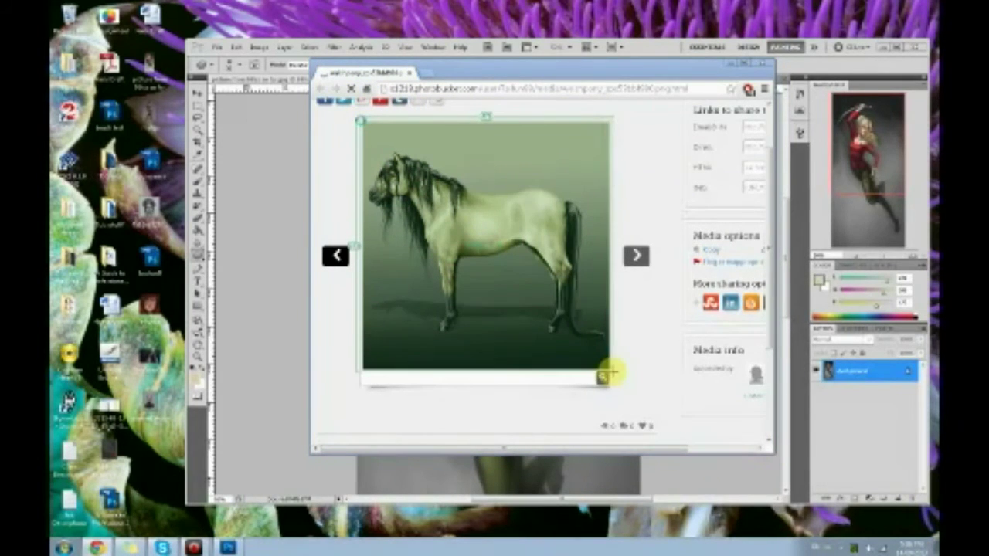
click(410, 72)
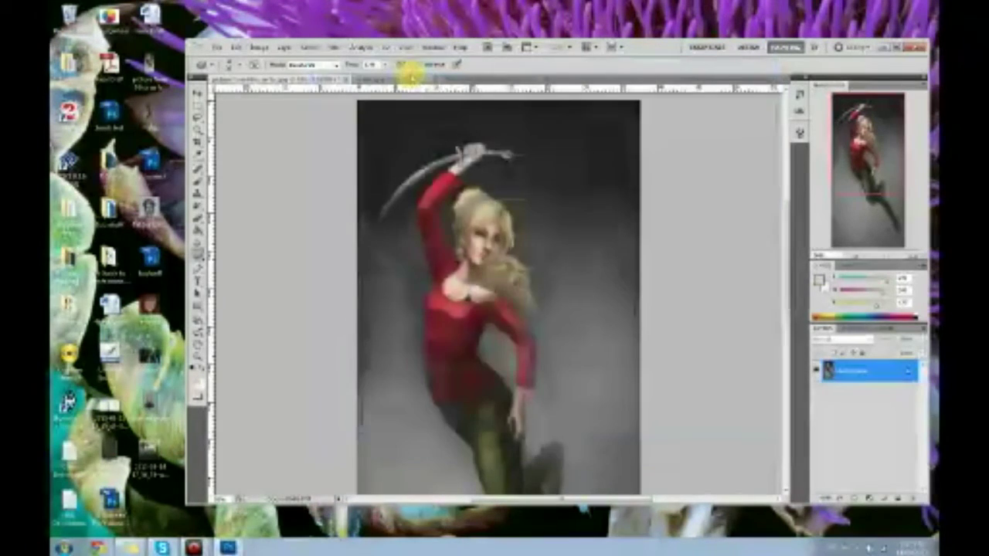
click(150, 452)
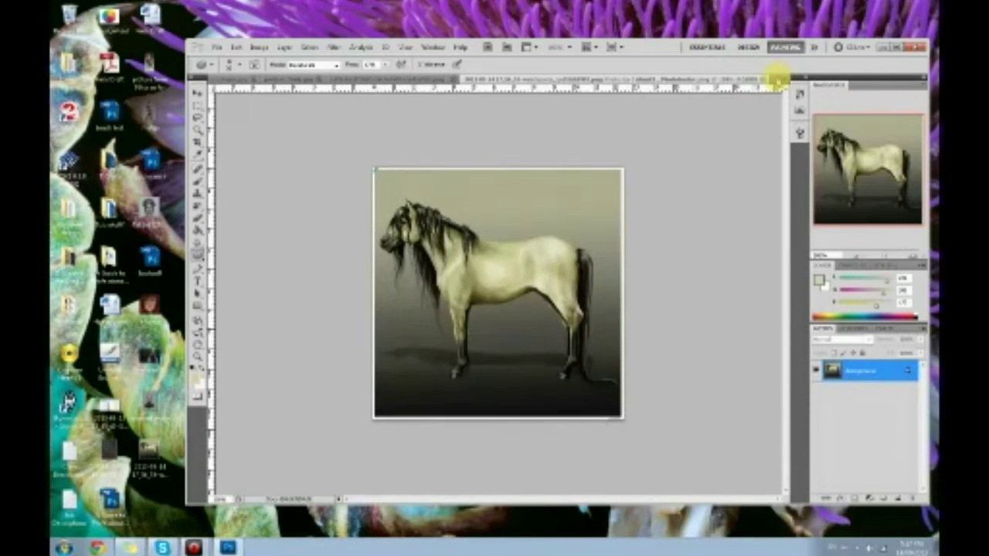
- In the swordswoman document, set the Sponge tool to Saturate and intensify the colour of the blonde hair
click(777, 77)
click(646, 83)
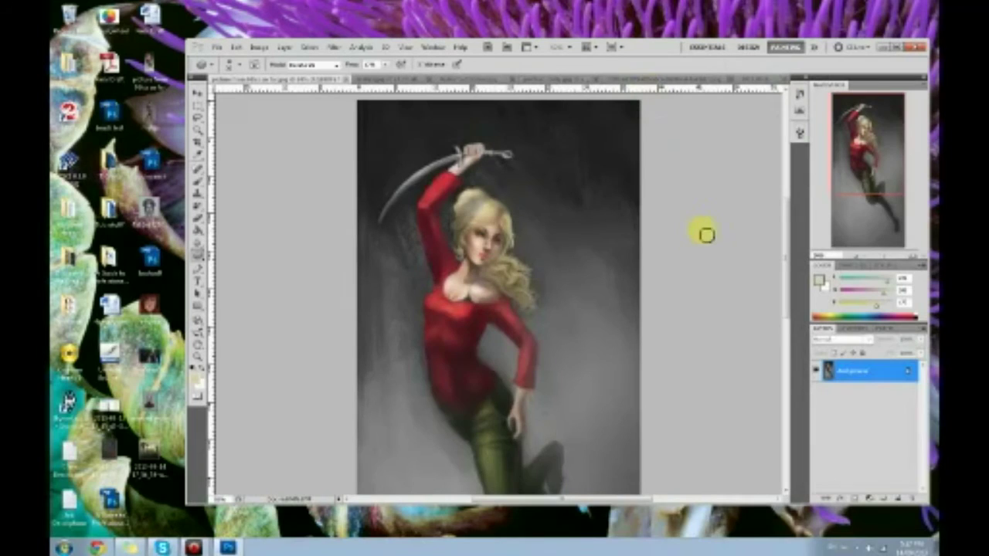
key(ctrl+0)
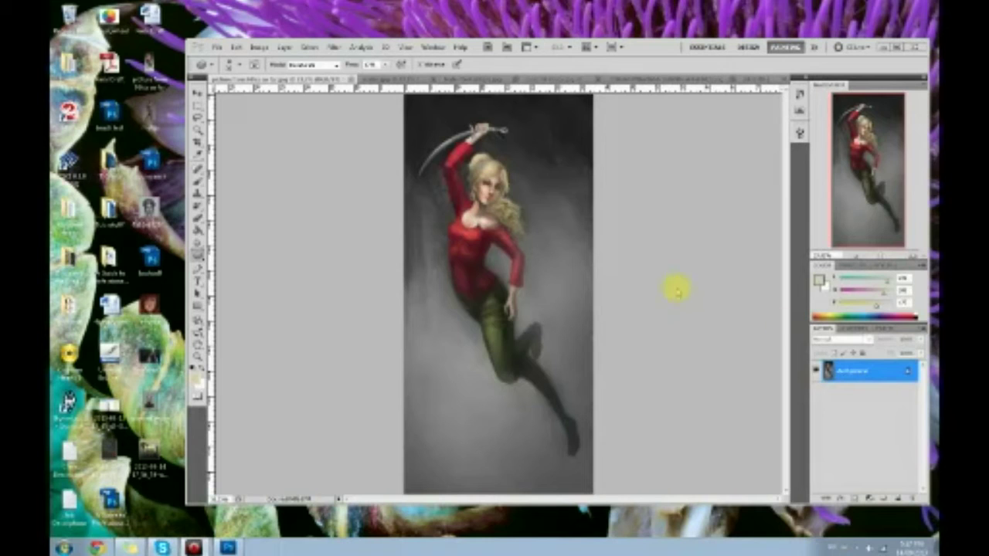
click(197, 254)
click(228, 254)
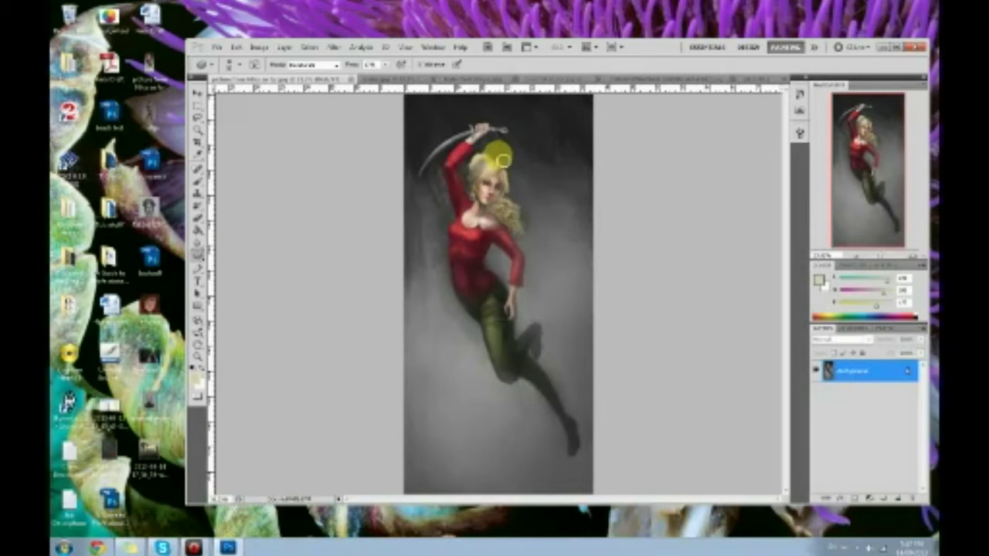
click(324, 65)
click(315, 83)
click(479, 150)
mouse_move(502, 154)
mouse_down()
mouse_move(480, 186)
mouse_move(504, 162)
mouse_move(481, 164)
mouse_move(484, 184)
mouse_move(507, 161)
mouse_move(482, 174)
mouse_move(481, 188)
mouse_move(560, 122)
mouse_move(483, 166)
mouse_up()
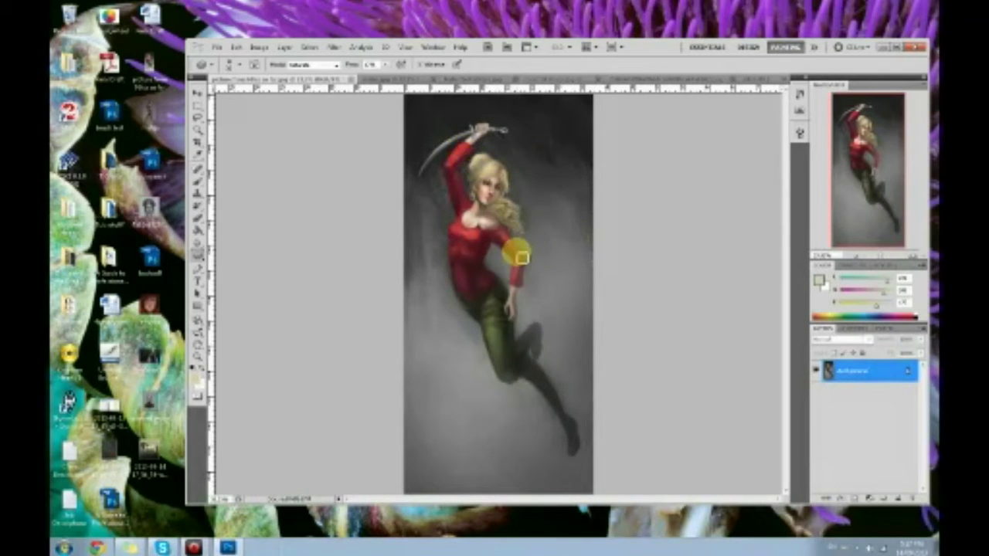
- Sample a brownish shadow tone from the hair with the Brush and switch back to the Sponge tool
key(b)
alt+click(484, 168)
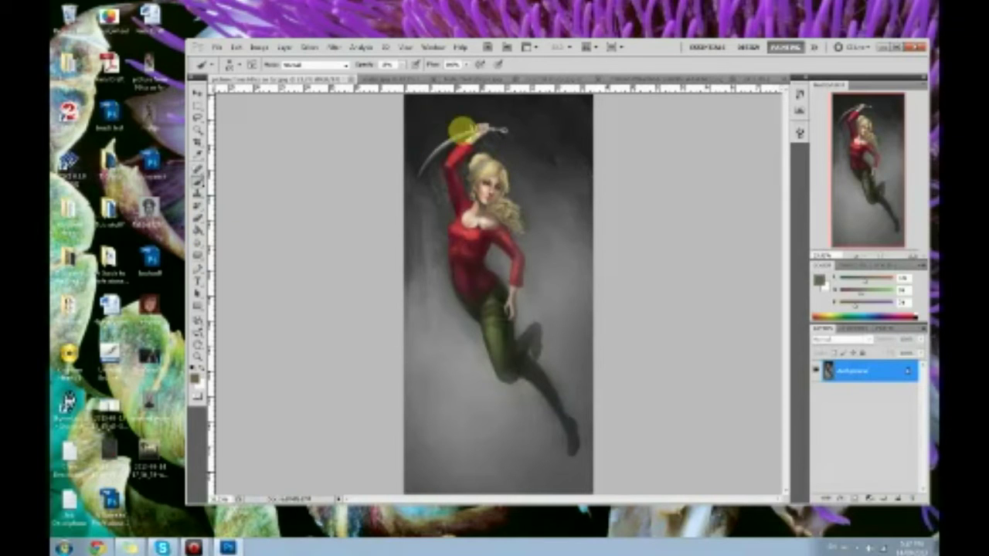
drag(198, 254, 223, 264)
click(230, 275)
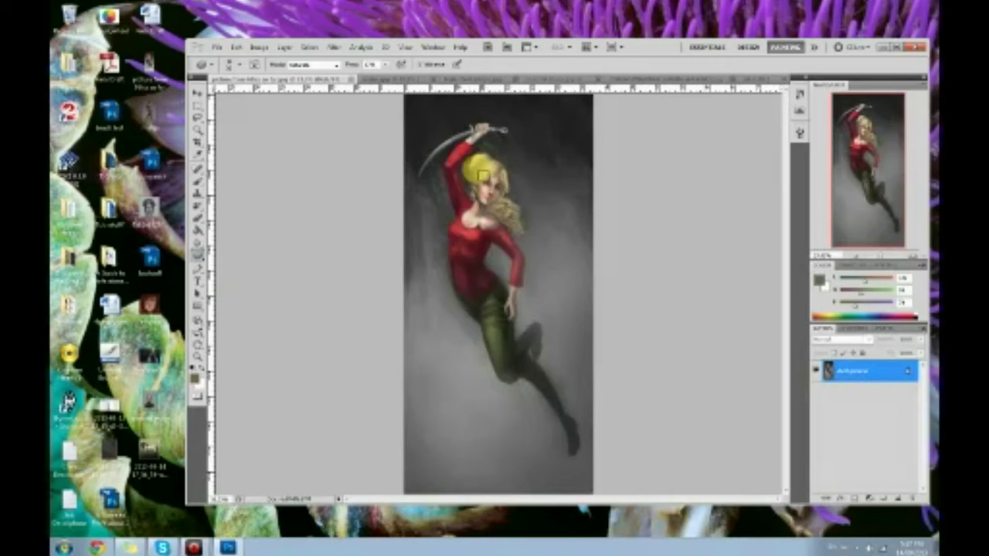
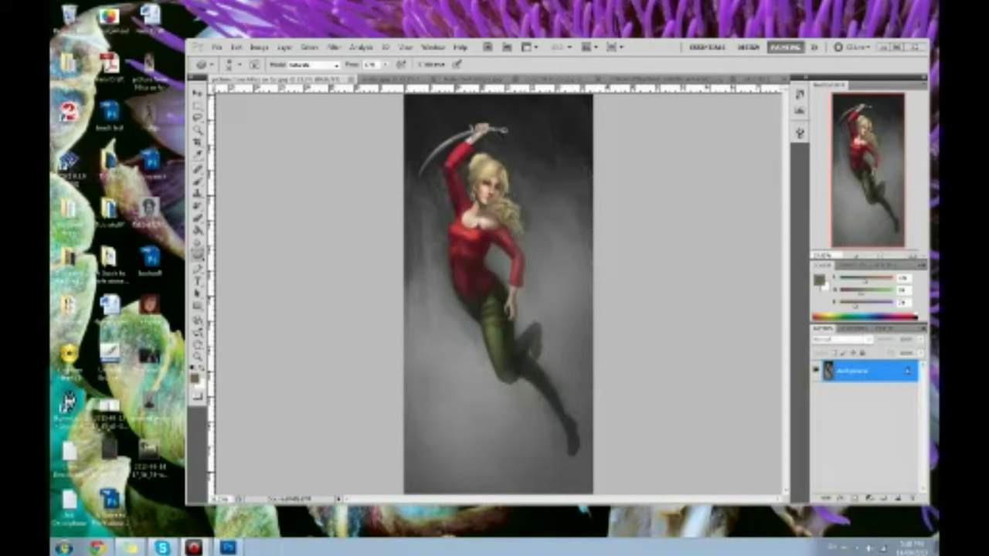
- Maximize the Photoshop window and bring the swordswoman painting back into view from among the open documents
double_click(659, 44)
click(660, 44)
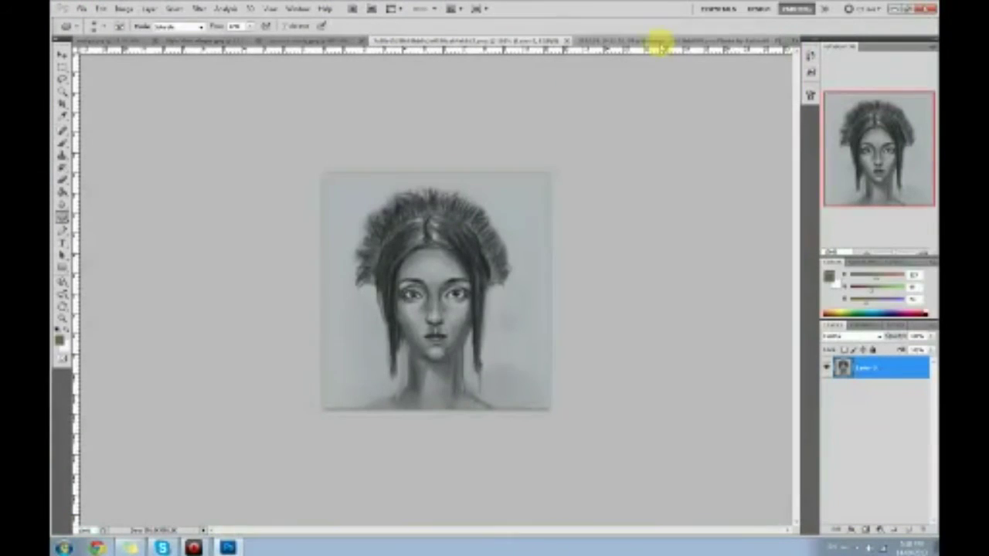
click(796, 40)
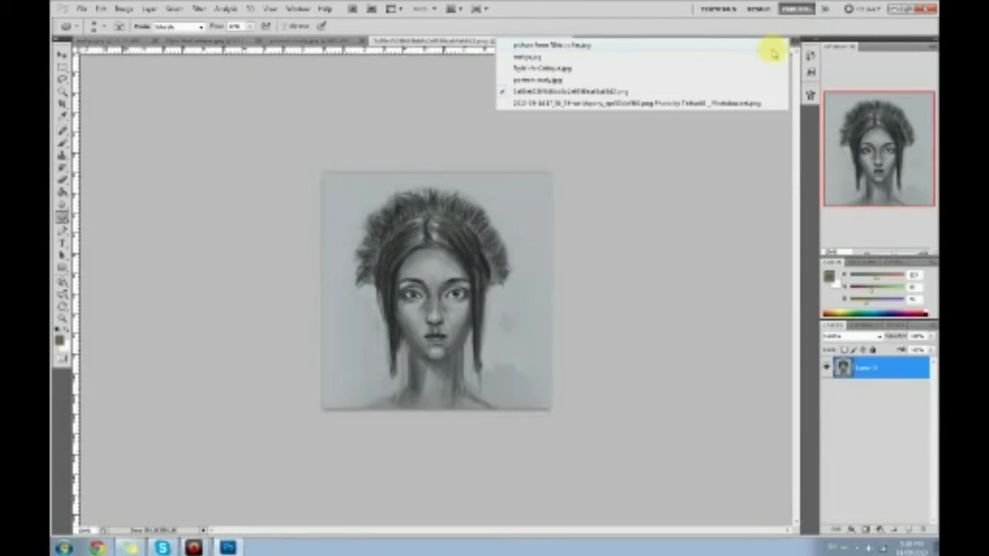
click(757, 58)
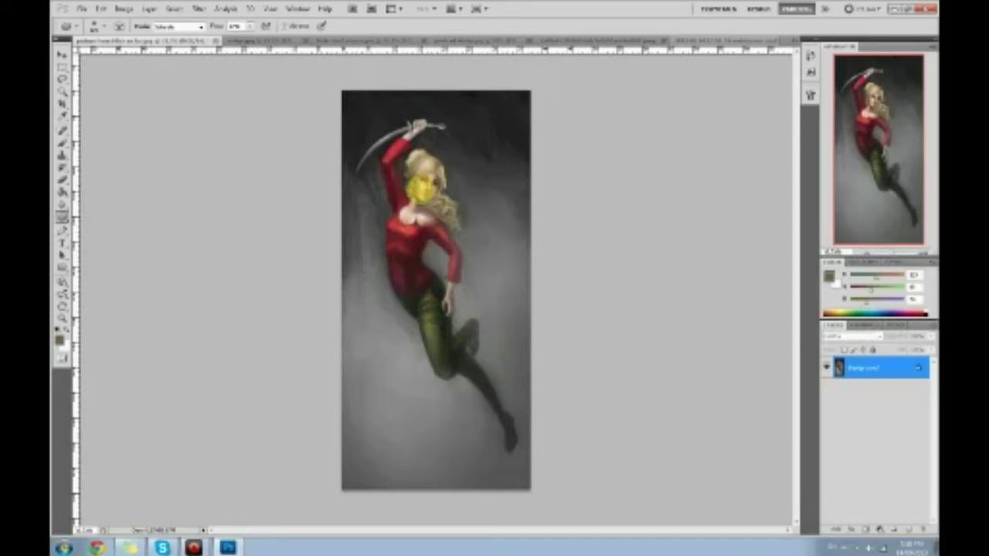
- Open Liquify for the swordswoman painting, adjust the brush density, push the figure's contours to refine her pose, and apply the filter
key(b)
alt+click(377, 179)
click(203, 9)
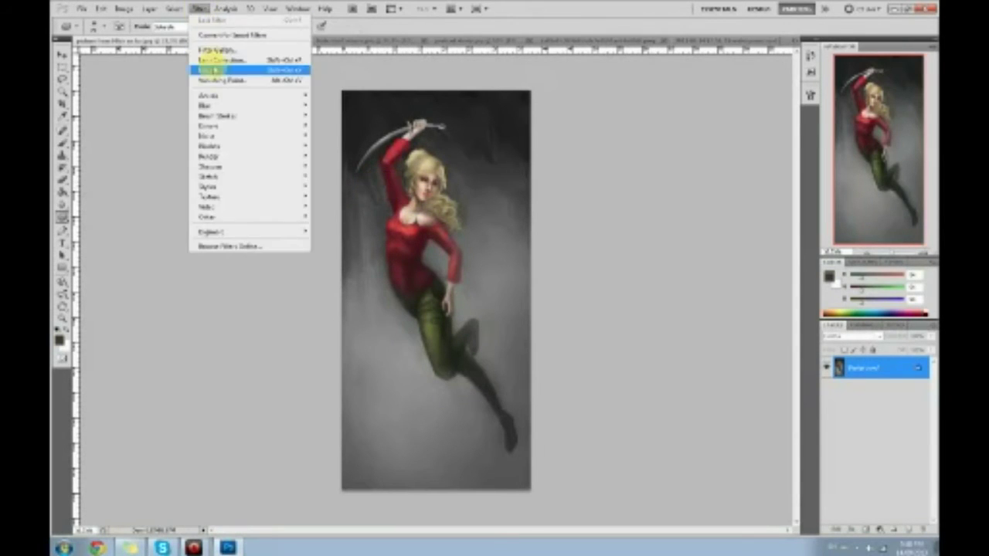
click(216, 71)
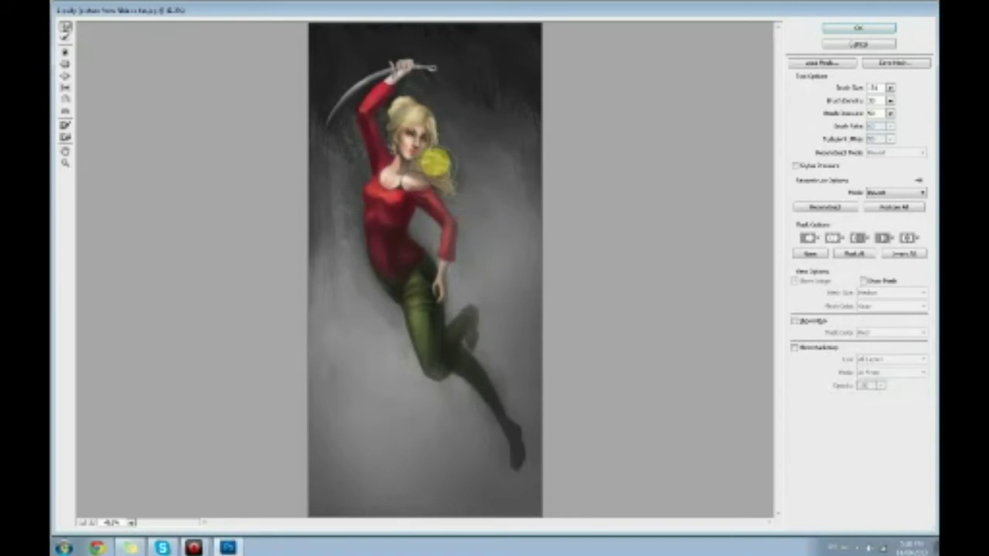
click(877, 113)
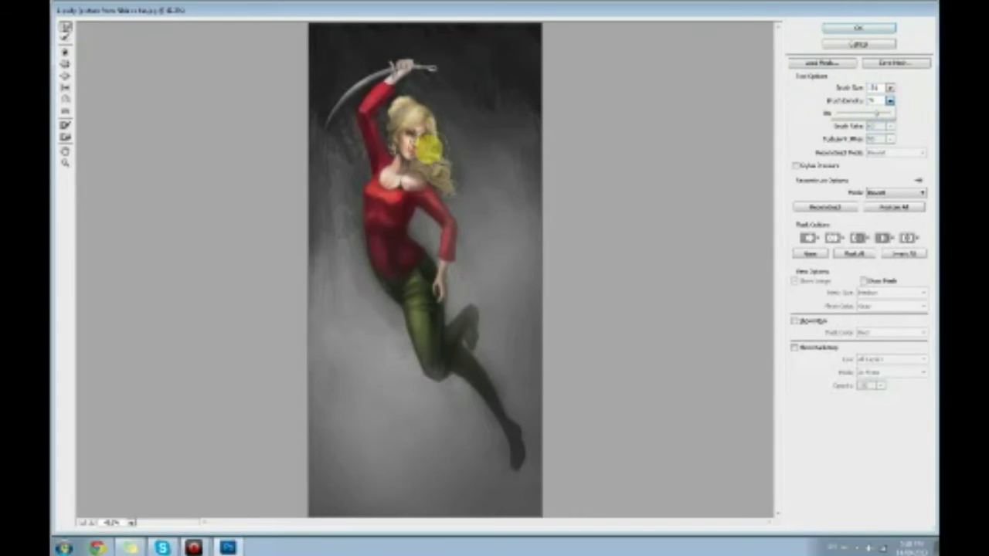
click(422, 182)
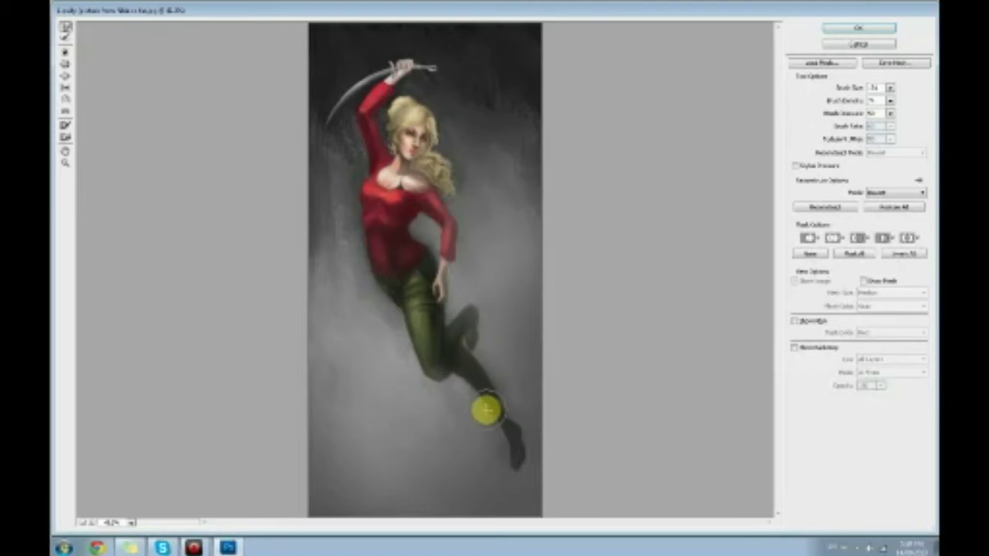
click(866, 28)
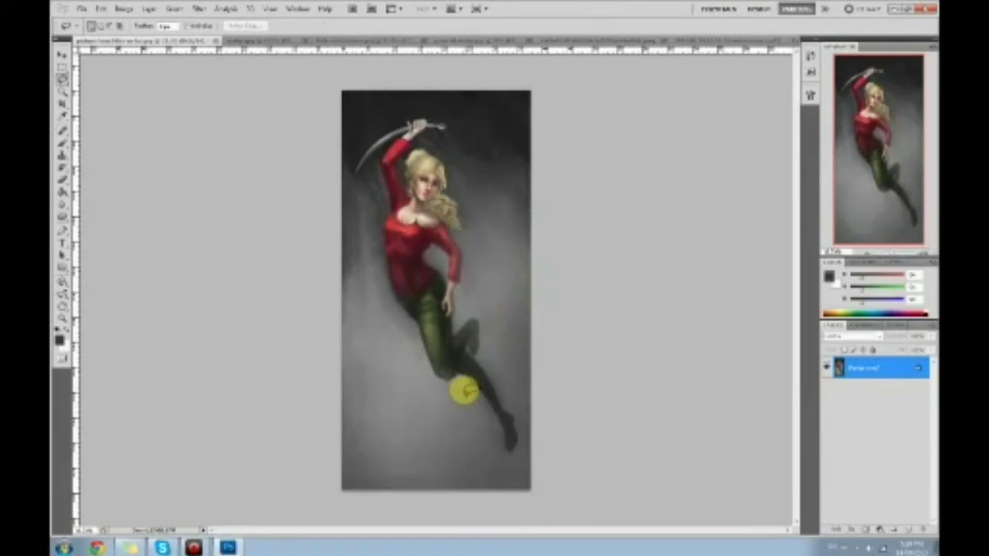
- Sketch the lower leg in a more vertical position with a dark brush and paint out the old lower leg with background grey
key(b)
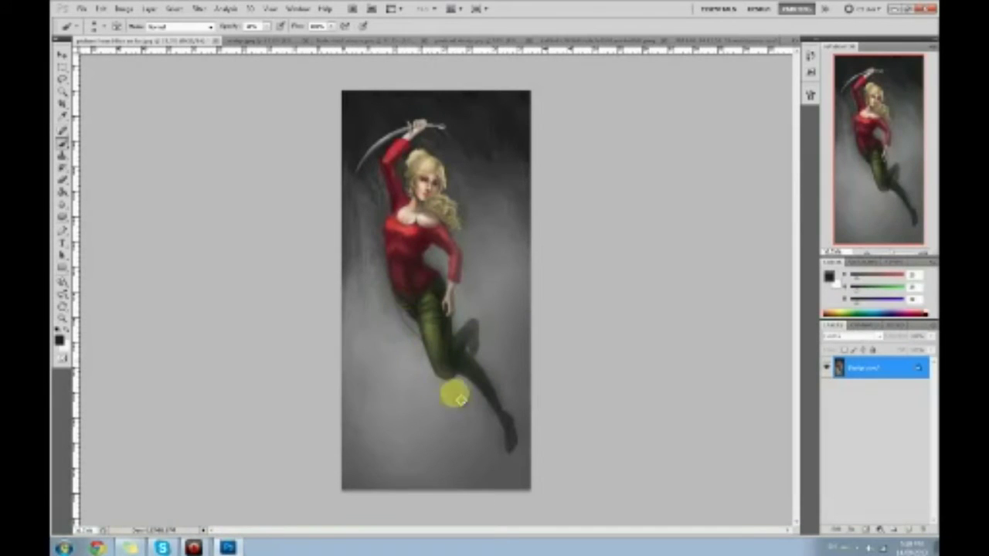
mouse_move(450, 381)
mouse_down()
mouse_move(471, 429)
mouse_move(481, 434)
mouse_move(479, 411)
mouse_move(476, 472)
mouse_up()
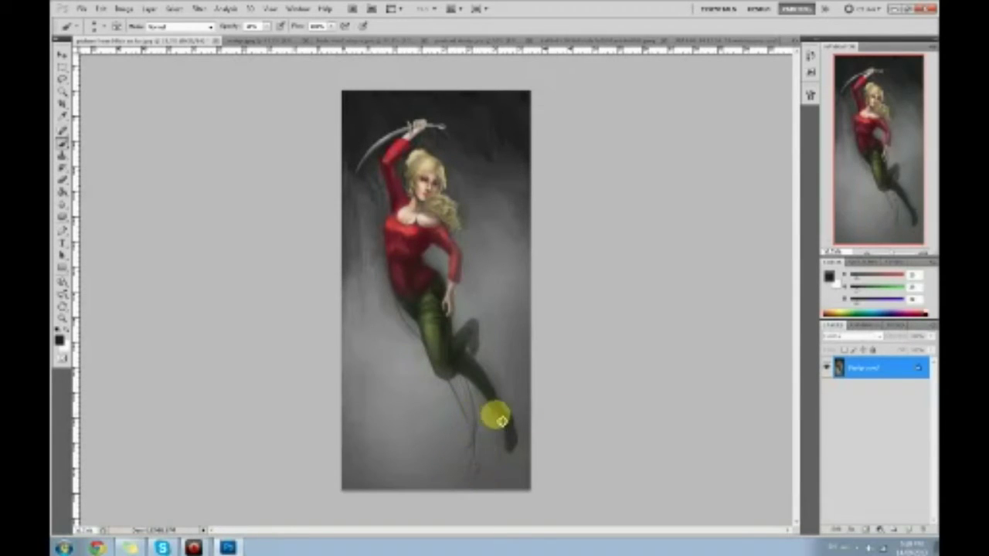
drag(470, 428, 463, 475)
drag(476, 433, 473, 449)
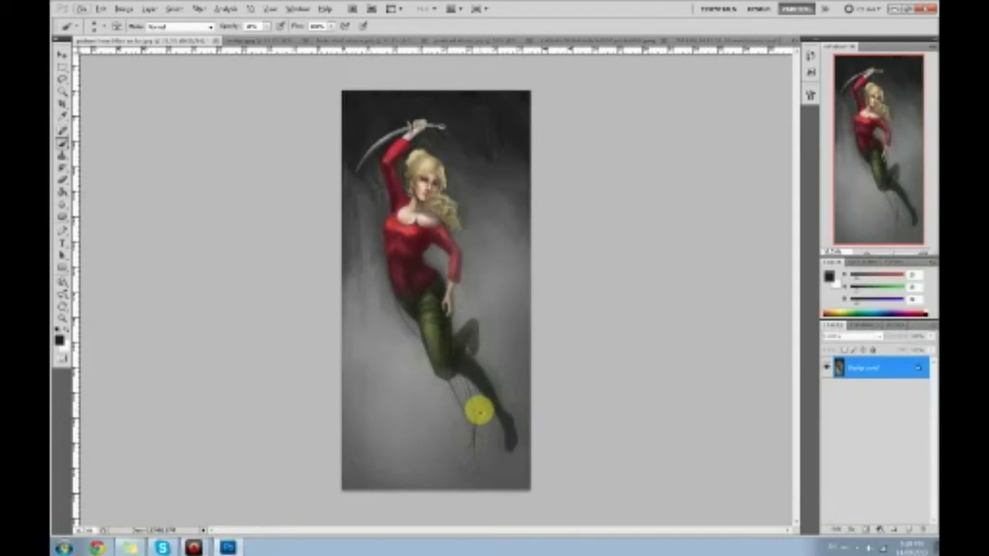
mouse_move(461, 450)
mouse_down()
mouse_move(486, 433)
mouse_move(431, 443)
mouse_move(417, 425)
mouse_move(398, 445)
mouse_move(371, 441)
mouse_move(355, 407)
mouse_up()
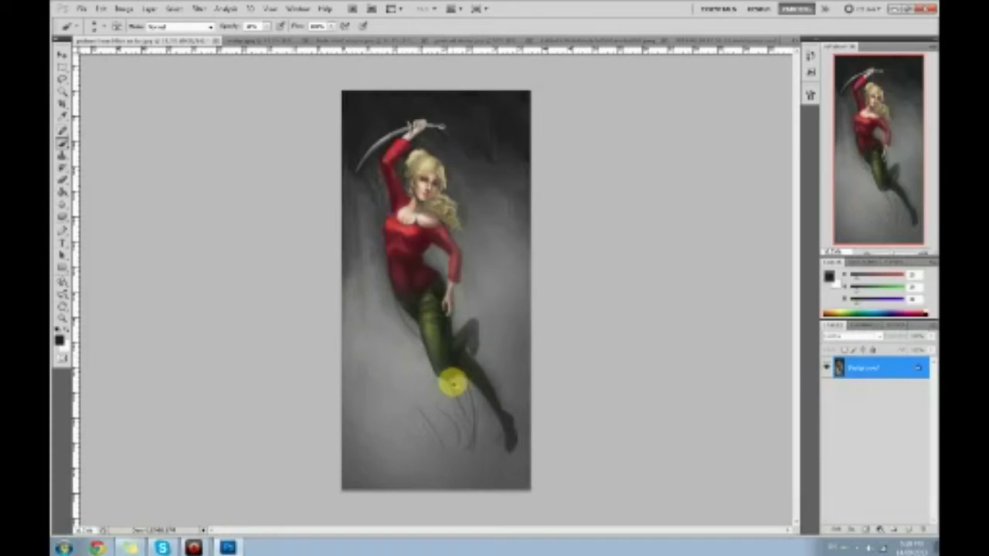
key(ctrl+z)
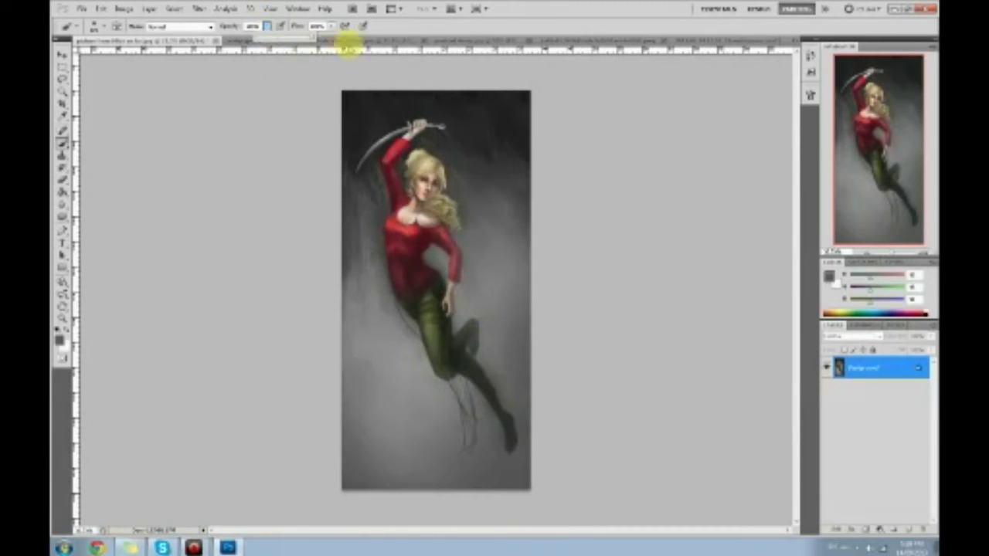
drag(505, 371, 477, 360)
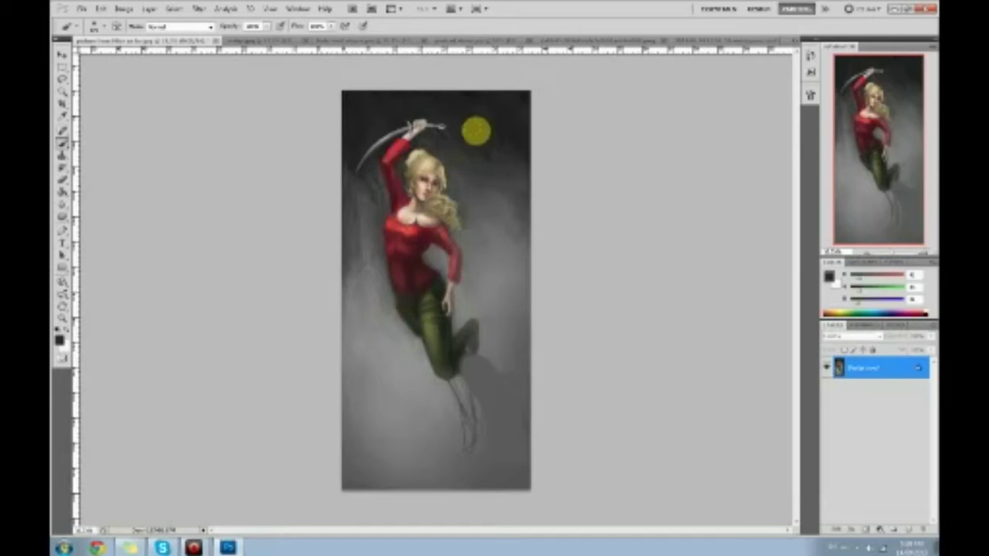
- Sample a skin tone, draw trial lines of action sweeping from above the head through the body to the feet, and undo them
alt+click(420, 196)
drag(444, 173, 502, 132)
drag(417, 219, 514, 475)
key(ctrl+z)
mouse_move(494, 108)
mouse_down()
mouse_move(435, 330)
mouse_move(521, 353)
mouse_up()
mouse_move(476, 281)
mouse_down()
mouse_move(579, 351)
mouse_move(546, 402)
mouse_up()
key(ctrl+alt+z)
key(ctrl+alt+z)
mouse_move(466, 133)
mouse_down()
mouse_move(405, 226)
mouse_move(483, 417)
mouse_up()
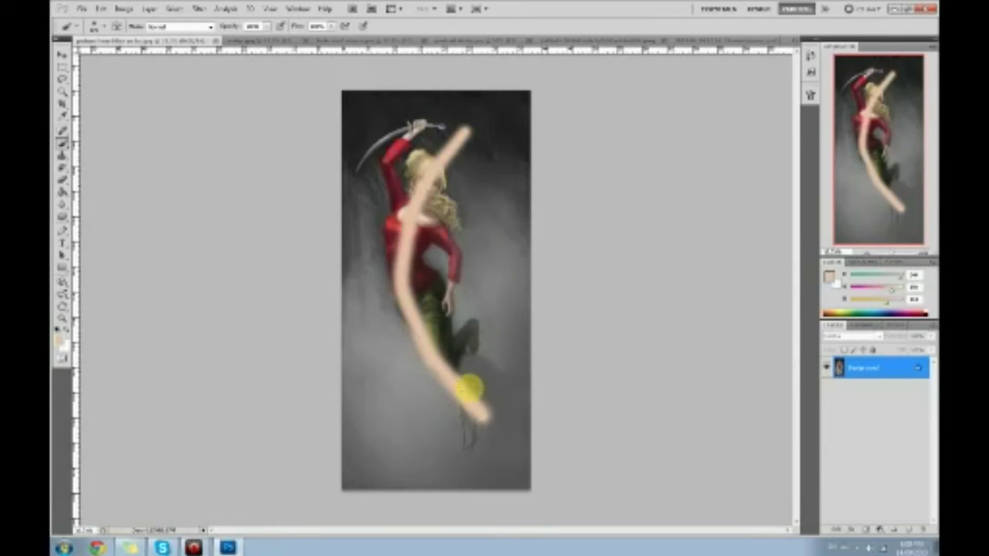
scroll(469, 389, up, 3)
scroll(464, 388, down, 2)
key(ctrl+z)
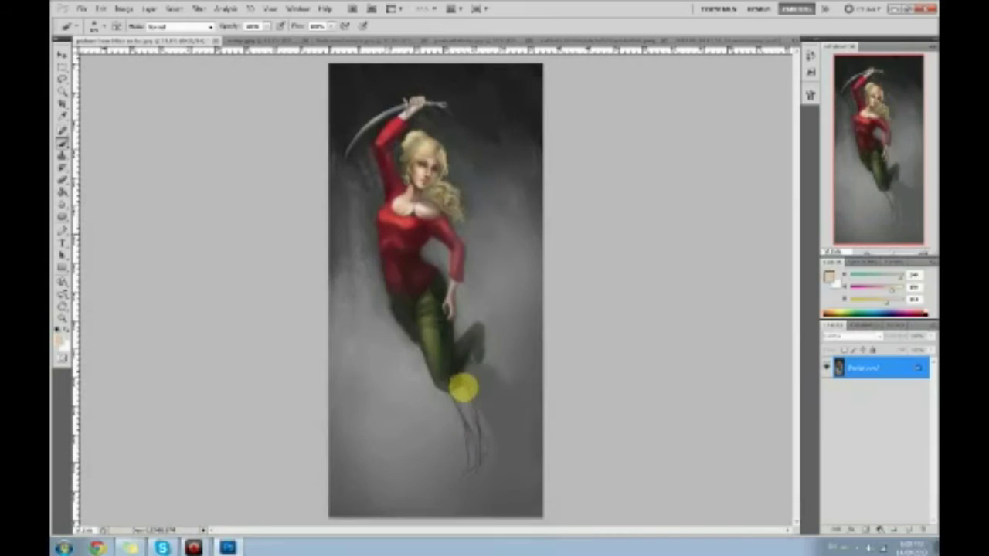
- Sample a dark tone from the trousers and fill in the sketched lower leg and foot with brush strokes
alt+click(417, 340)
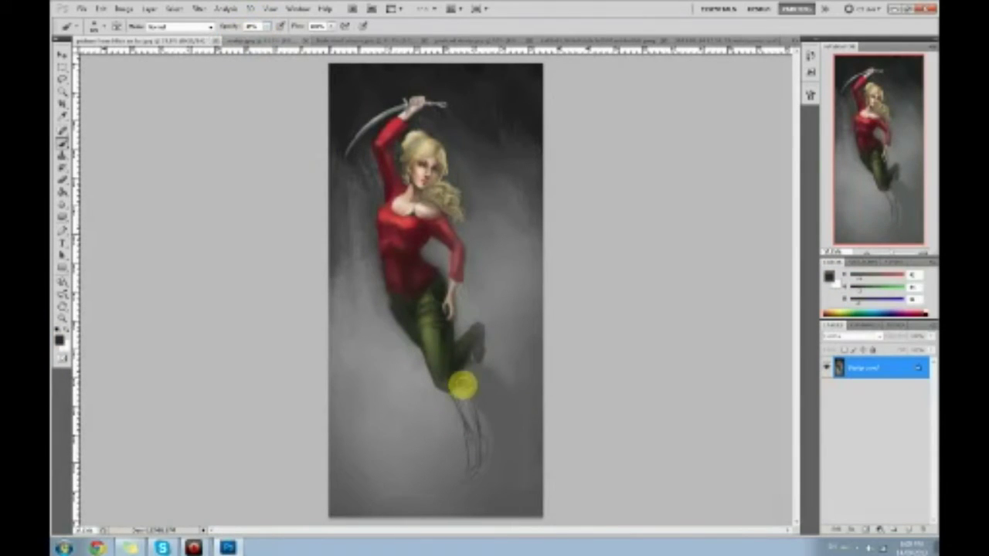
mouse_move(467, 413)
mouse_down()
mouse_move(469, 449)
mouse_move(480, 441)
mouse_move(475, 467)
mouse_up()
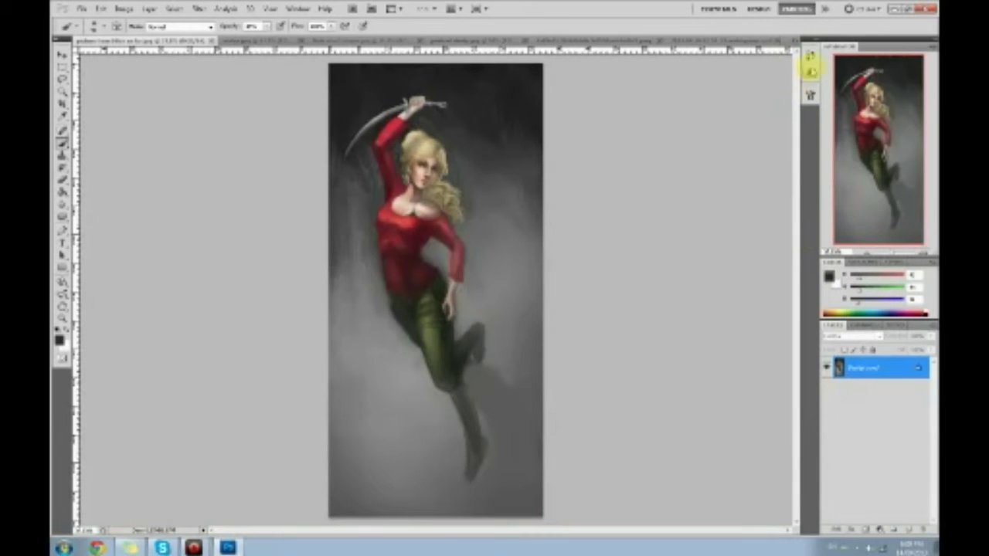
- Compare the repainted swordswoman with an earlier state in the document history and return to the latest state
click(811, 58)
drag(801, 308, 800, 364)
click(772, 68)
click(714, 369)
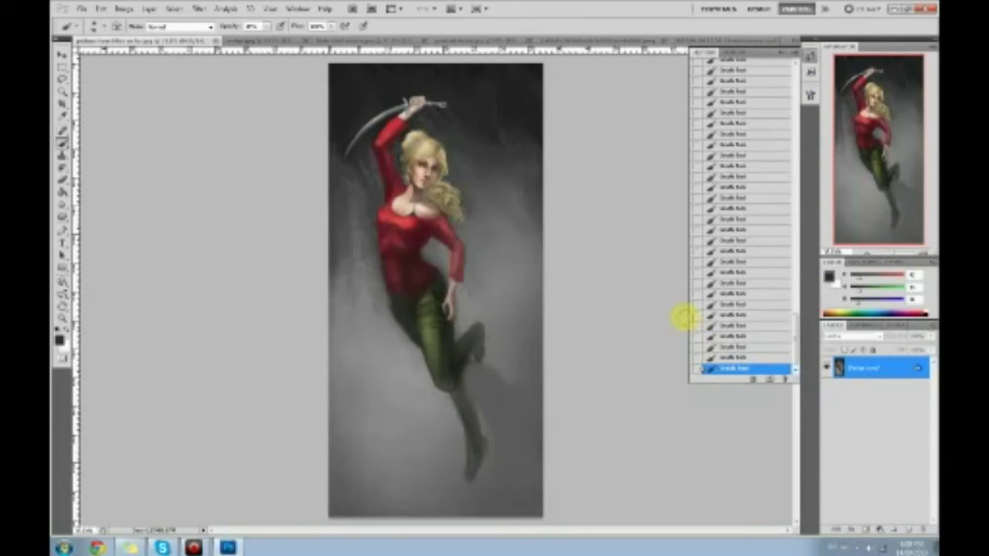
click(791, 52)
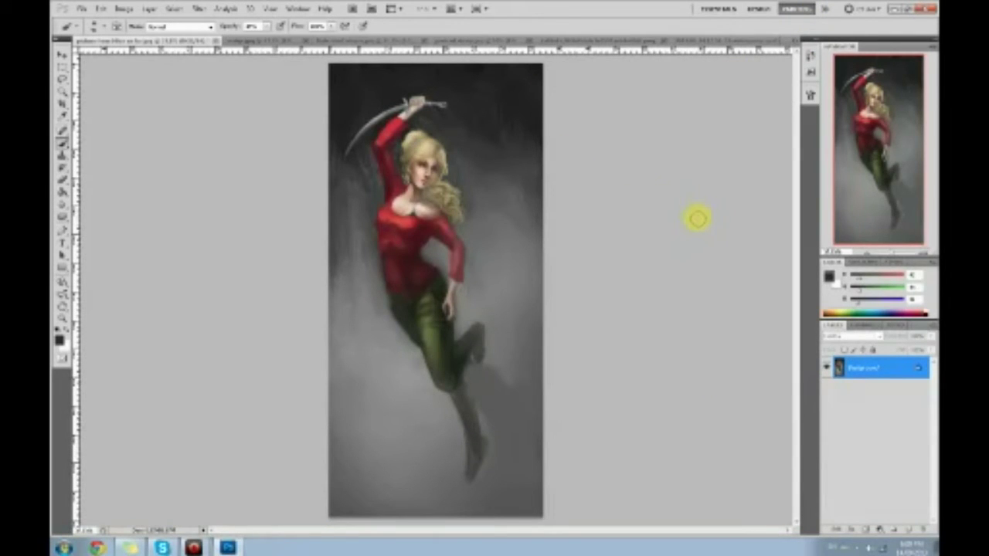
- Sample a dark red from the shirt, try curved and straight strokes across the hips and legs, and undo them
alt+click(422, 270)
mouse_move(453, 285)
mouse_down()
mouse_move(523, 286)
mouse_move(497, 423)
mouse_move(464, 442)
mouse_up()
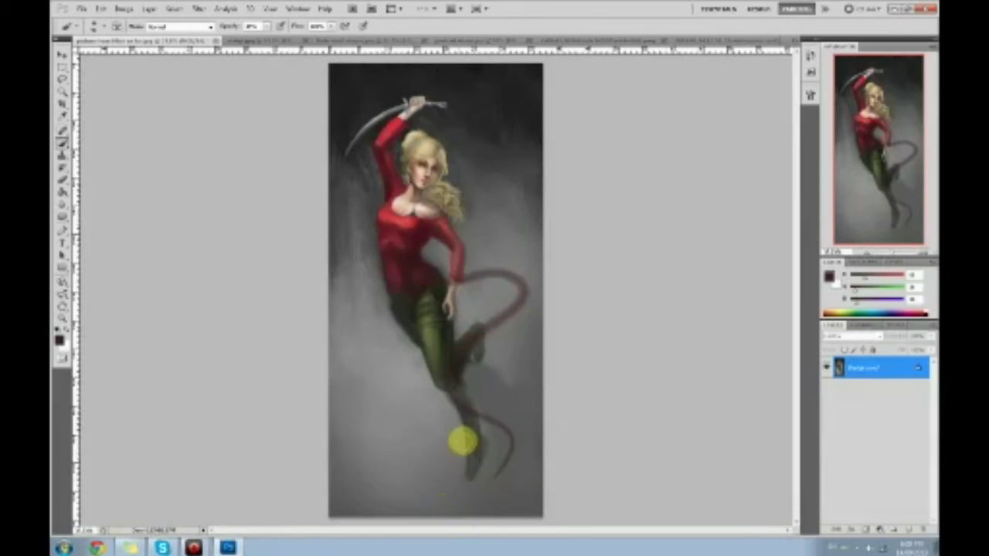
key(ctrl+z)
drag(527, 321, 351, 270)
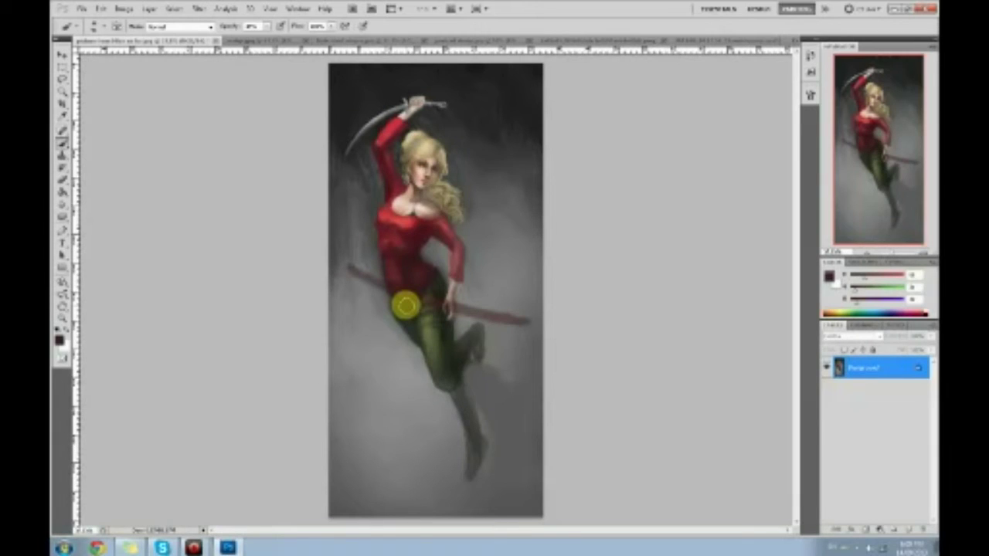
key(ctrl+z)
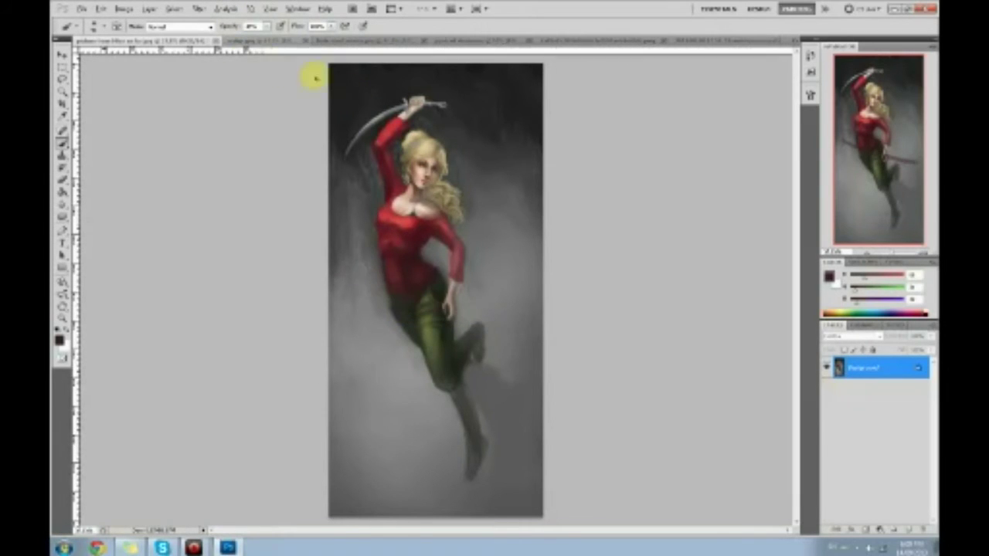
- Close the swordswoman document to bring up the painting of the red-haired woman in boots
click(214, 39)
click(482, 219)
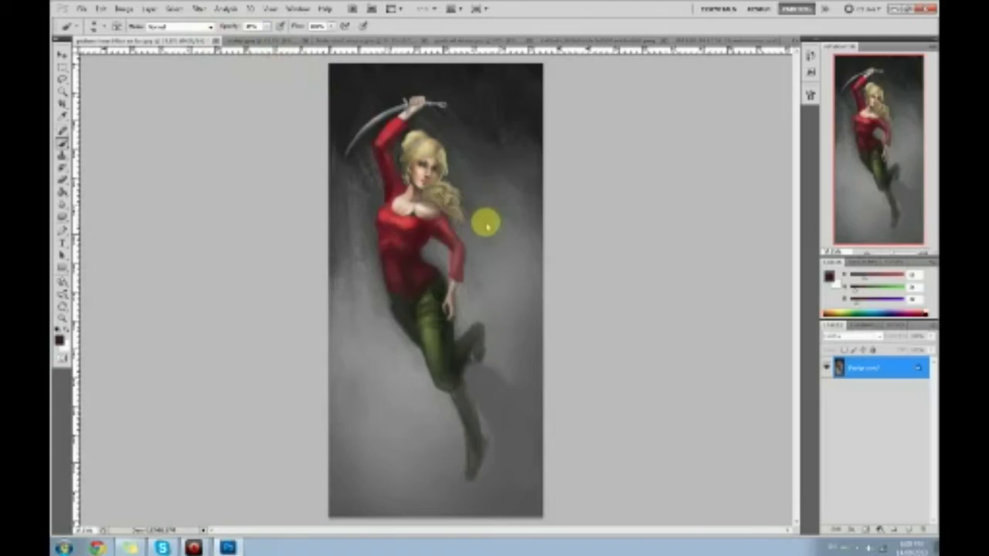
click(119, 40)
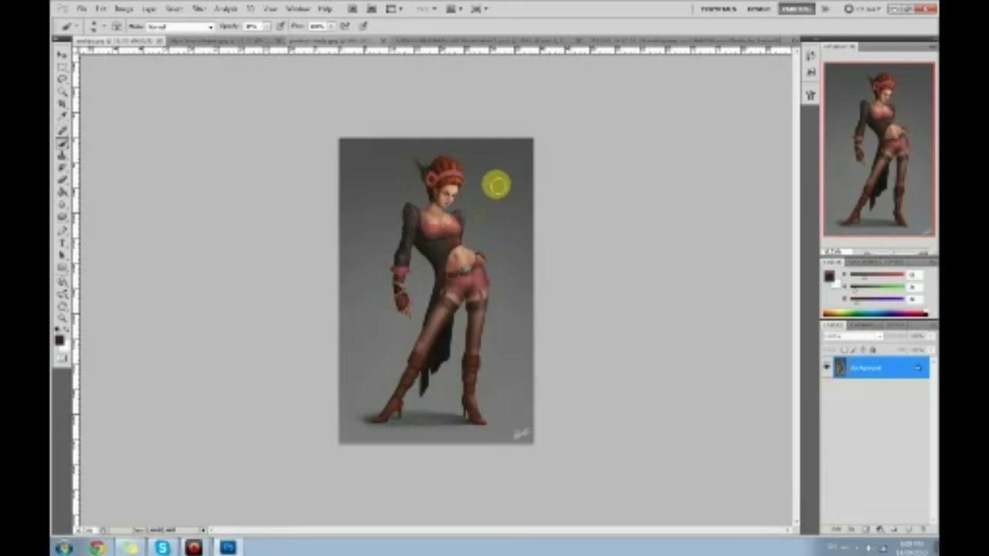
- Open Liquify for the red-haired woman's painting, push her puffed shoulder contour inward with Forward Warp, and adjust the brush density
click(199, 8)
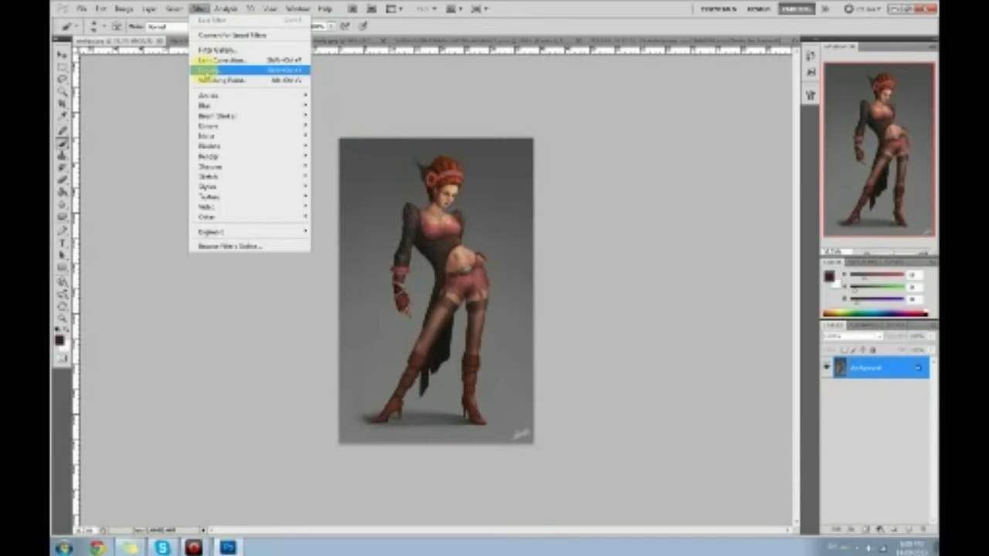
click(204, 69)
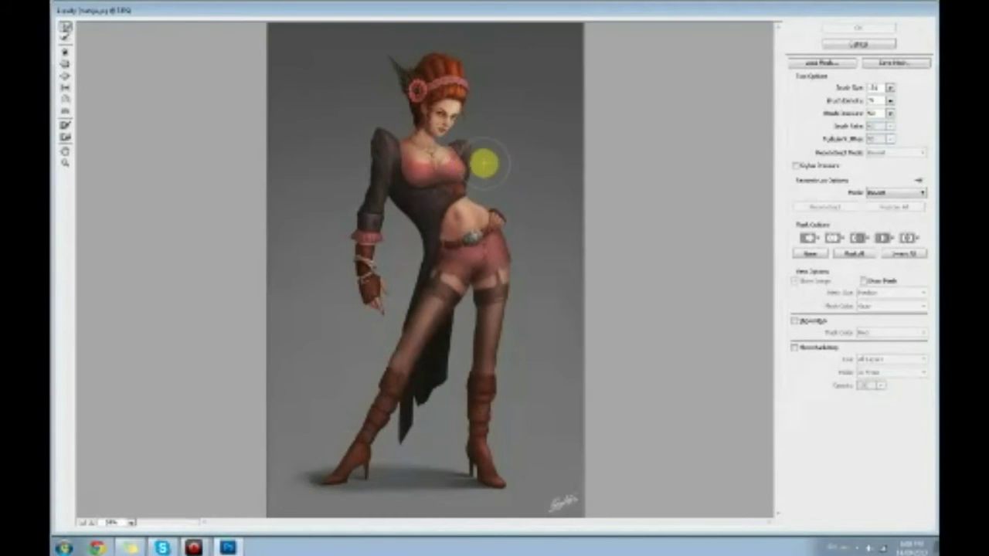
drag(337, 121, 378, 115)
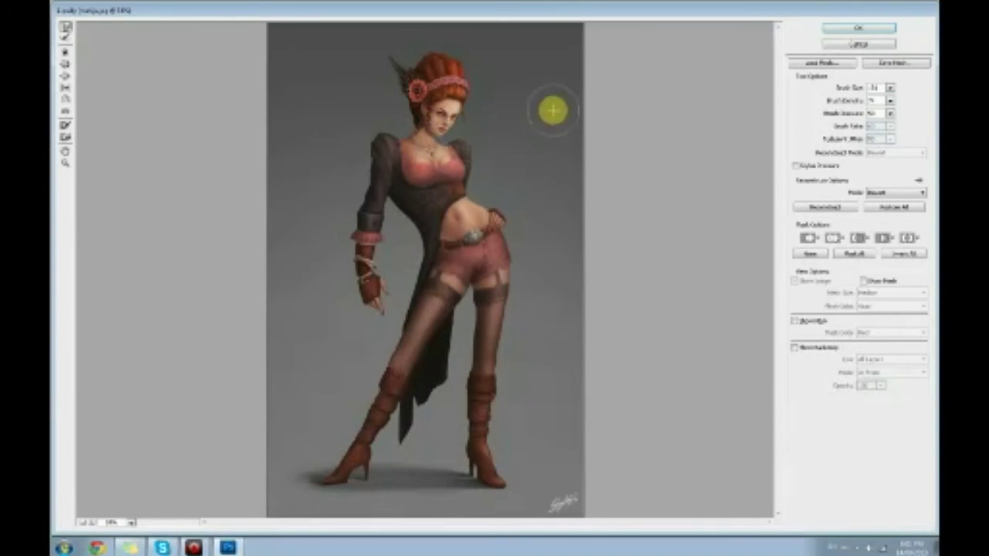
click(910, 99)
click(890, 101)
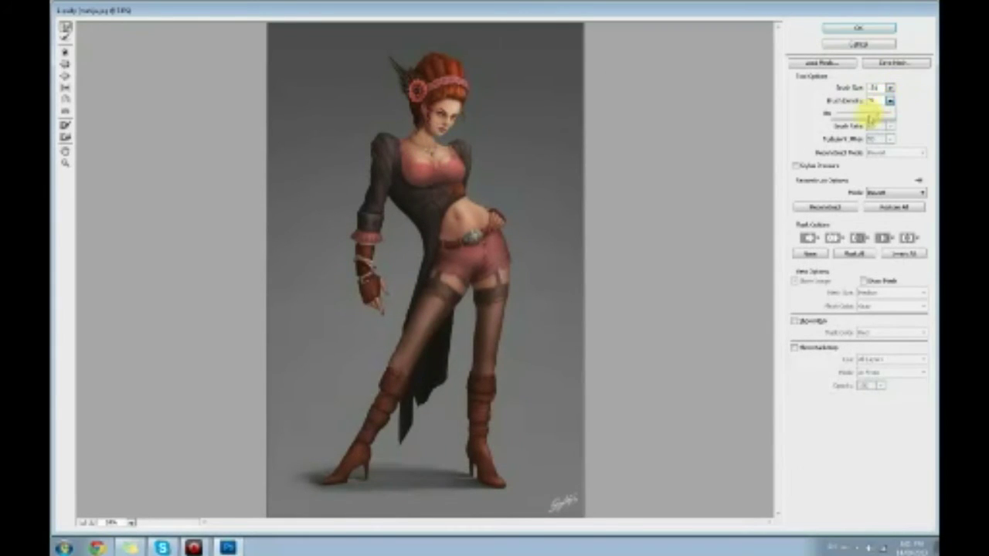
click(449, 147)
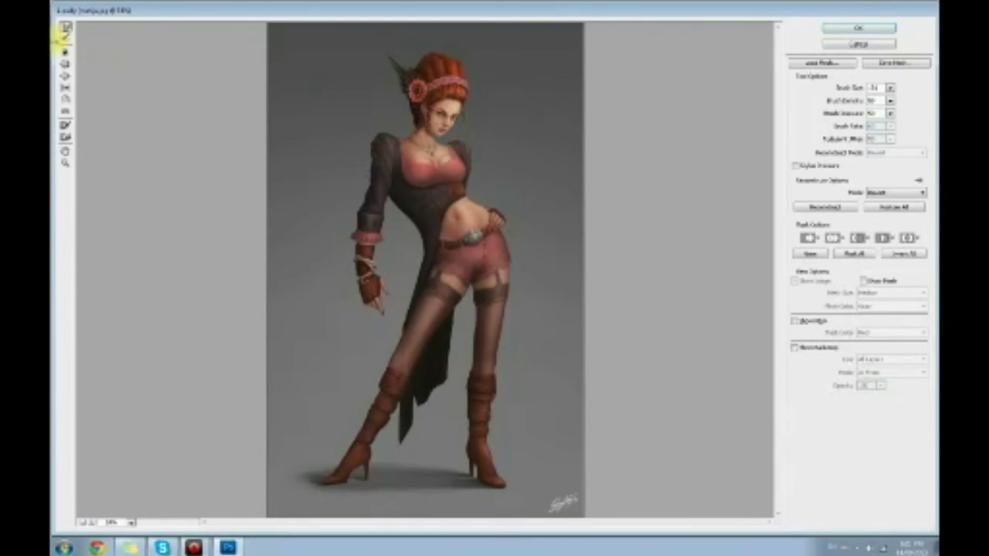
- Try the Pucker tool, switch to the Bloat tool, and adjust its brush size while enlarging features of the woman's face
click(65, 64)
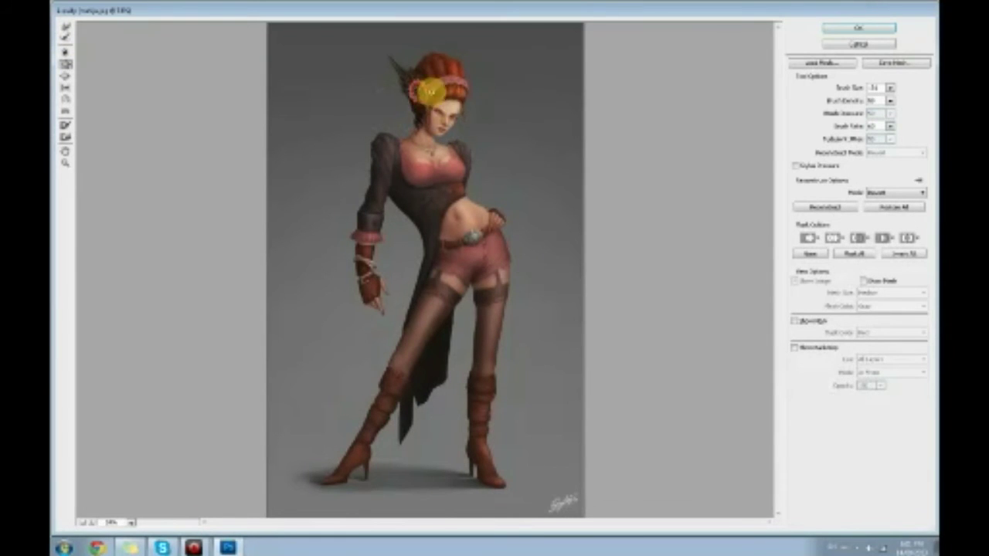
click(65, 77)
click(891, 88)
click(853, 101)
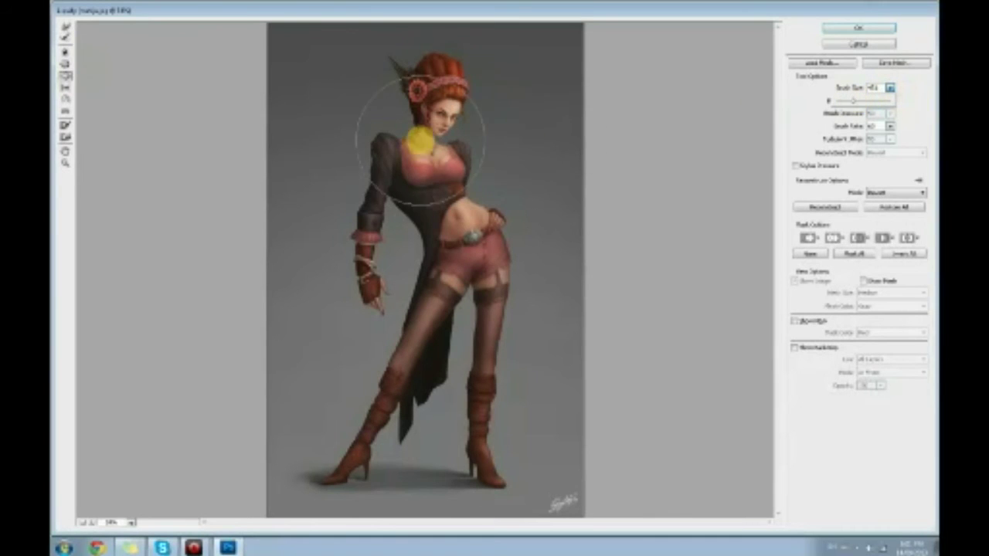
click(445, 119)
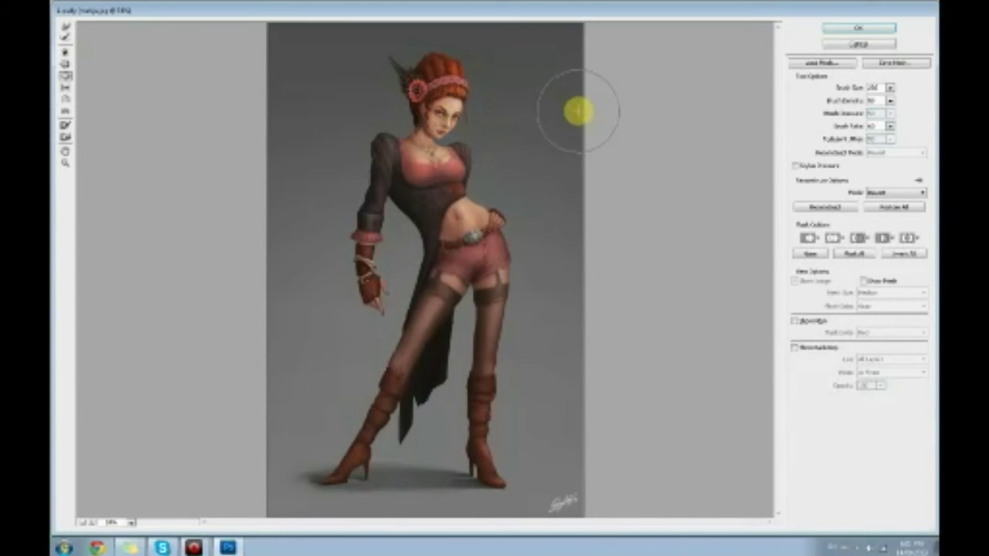
click(889, 87)
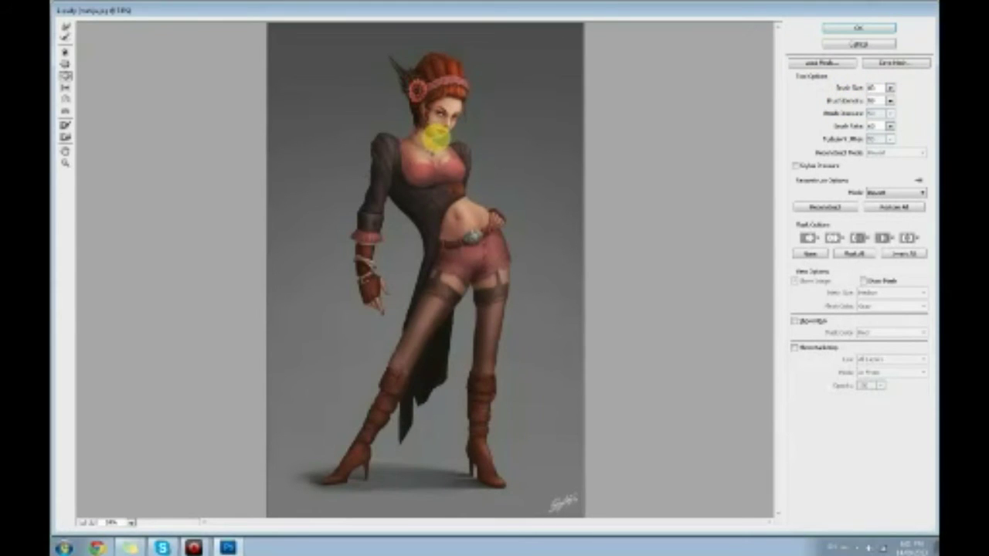
- Enlarge the Forward Warp brush, push the top of the red hair downward to reduce its height, and apply Liquify
click(64, 28)
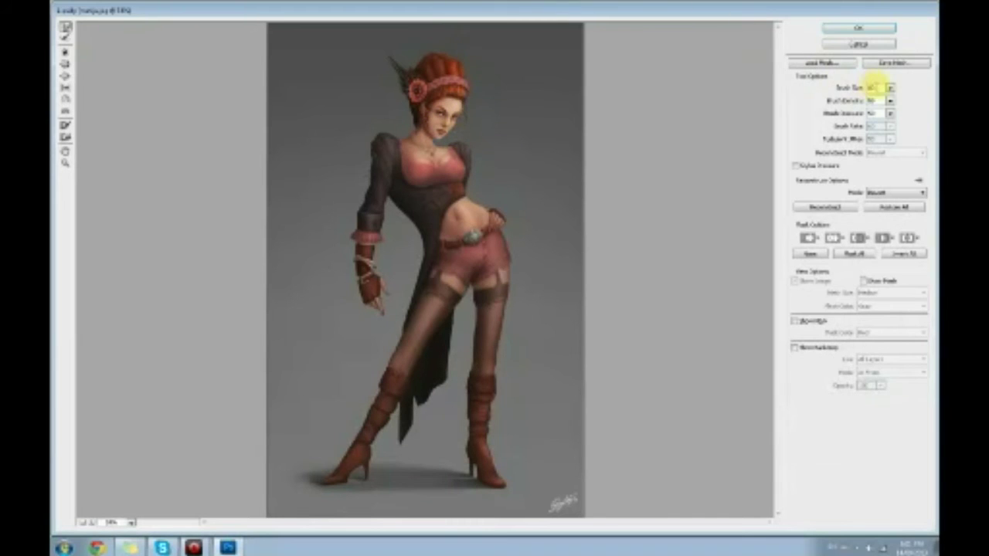
drag(854, 102, 845, 102)
click(468, 63)
mouse_move(443, 36)
mouse_down()
mouse_move(385, 90)
mouse_move(420, 62)
mouse_up()
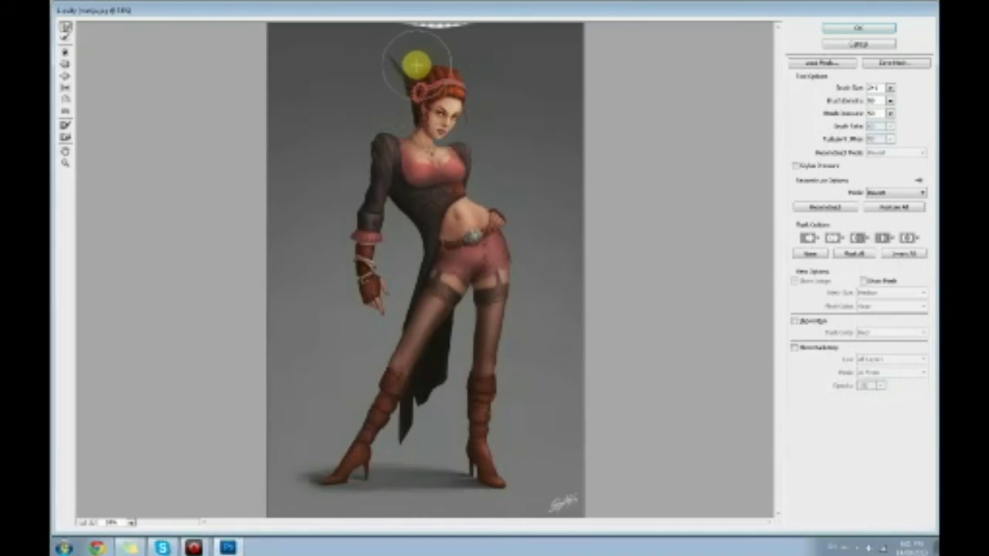
click(862, 31)
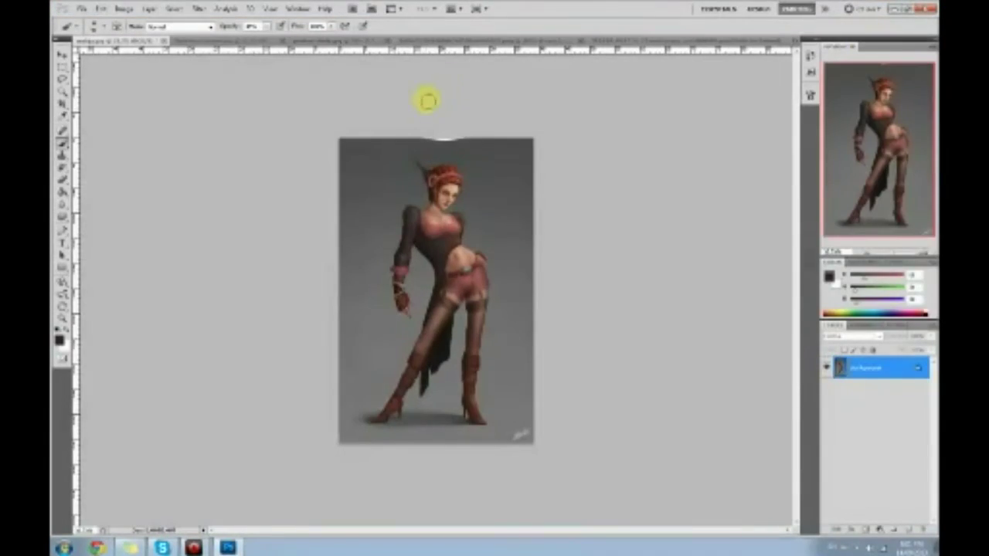
- Sample the backdrop grey, raise the brush opacity, and paint over the white gap along the canvas's upper edge
alt+click(453, 145)
click(267, 26)
drag(267, 37, 306, 40)
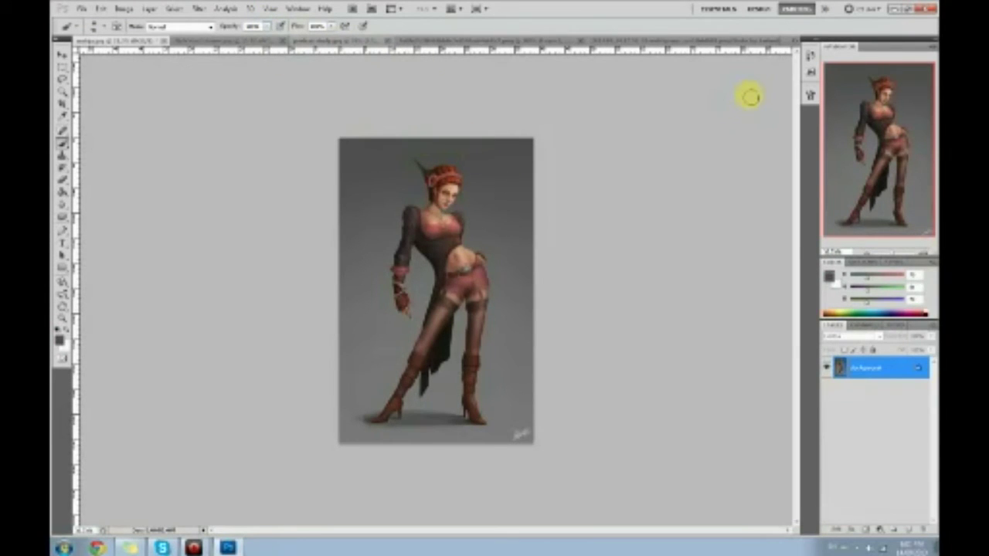
- Sample the red hair colour, try brush strokes over the hair and beside the hip, and undo them
alt+click(455, 170)
drag(442, 155, 477, 163)
key(ctrl+z)
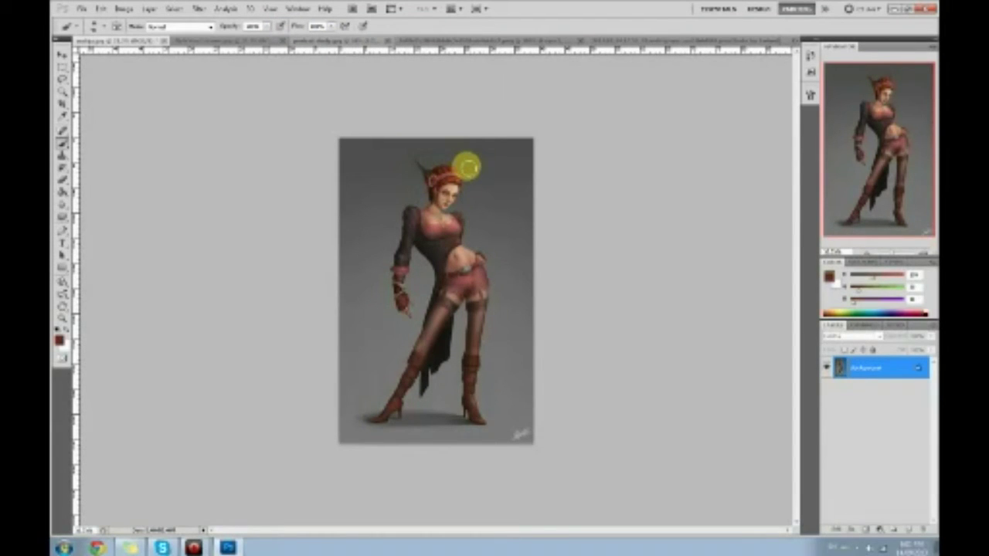
mouse_move(481, 244)
mouse_down()
mouse_move(509, 207)
mouse_move(478, 241)
mouse_move(516, 248)
mouse_up()
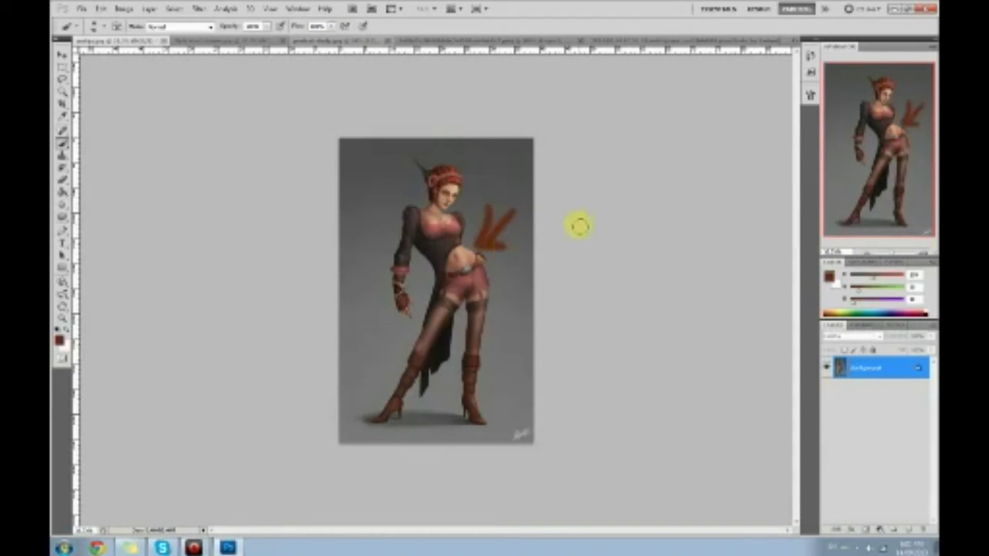
key(ctrl+z)
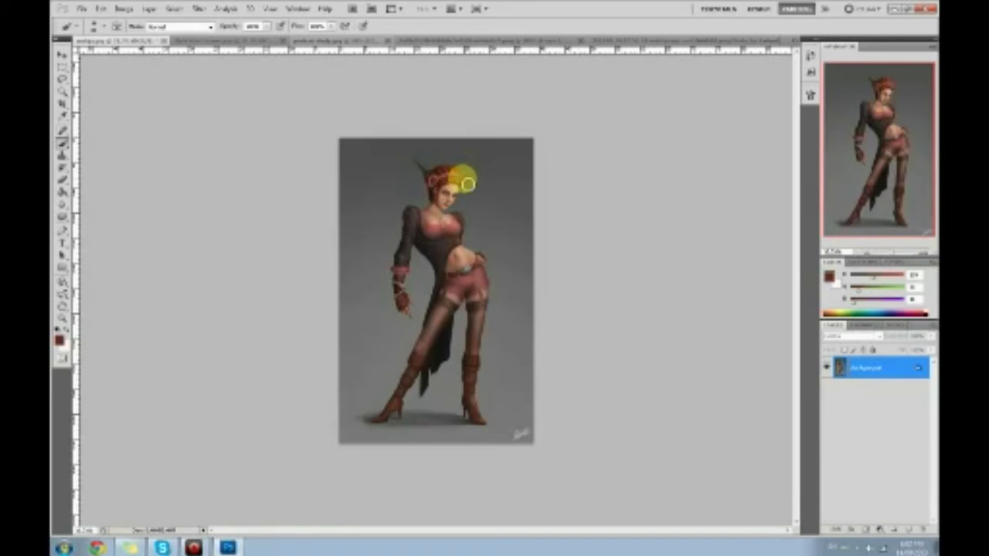
- Compare the red-haired woman's original snapshot with the latest brush state in the history at a larger view
click(810, 56)
click(734, 69)
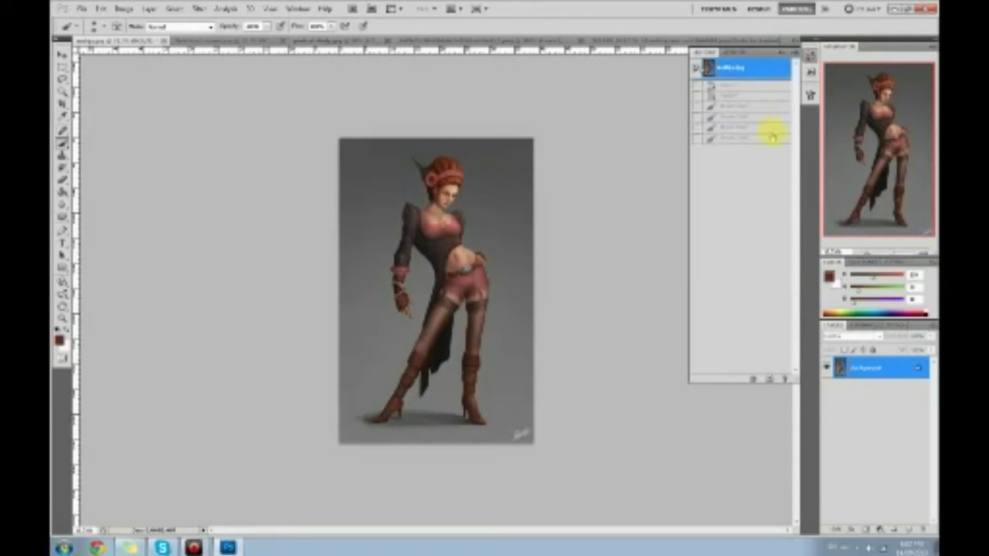
key(ctrl+plus)
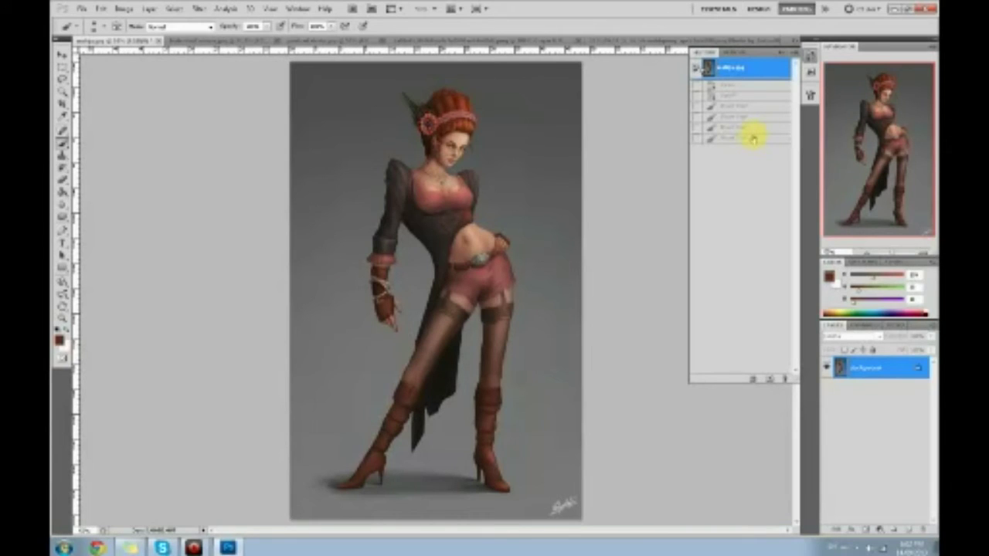
click(754, 138)
click(734, 70)
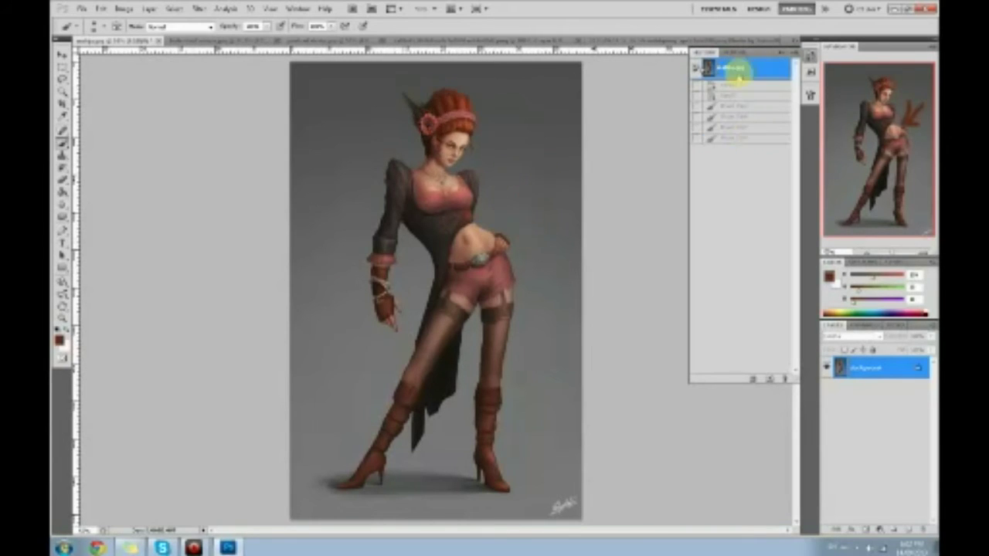
- Step through the brush and Liquify history states, compare the opened image with the last edit, and return to the last edit
click(739, 137)
click(738, 105)
click(734, 96)
click(739, 117)
click(616, 152)
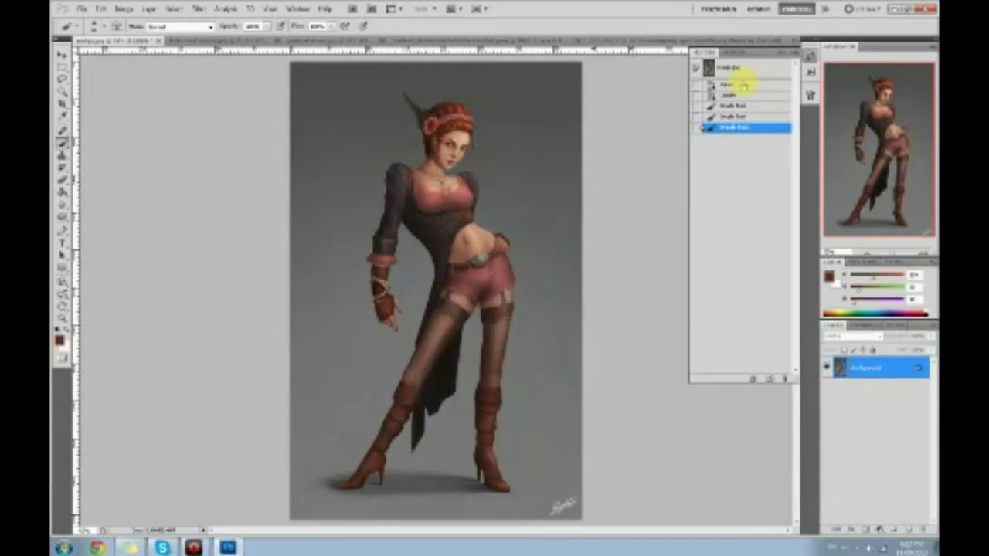
click(742, 85)
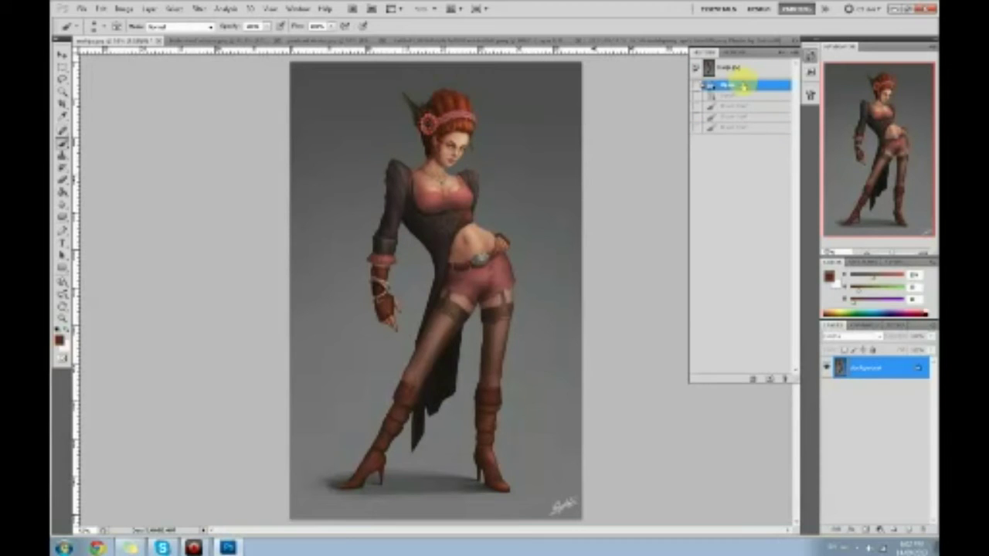
click(762, 128)
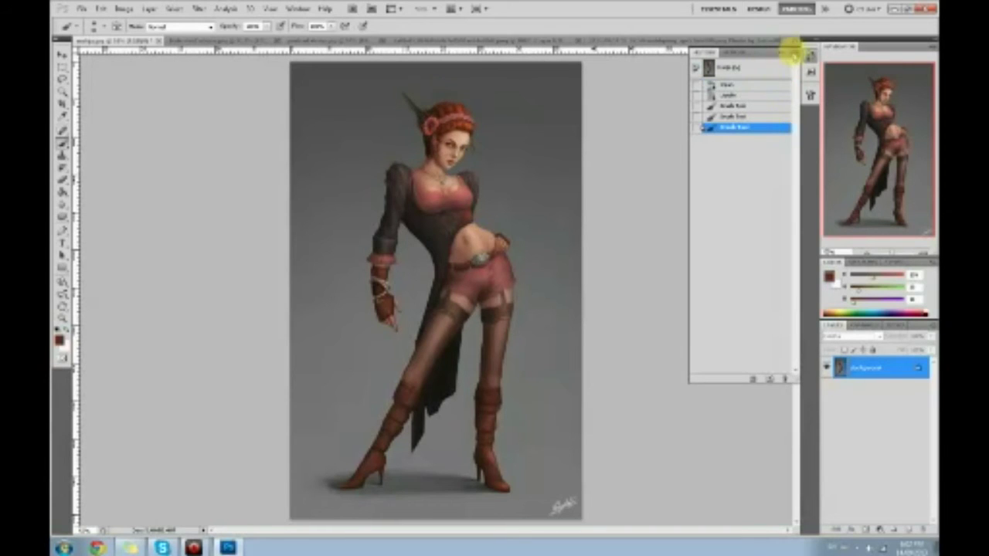
click(791, 53)
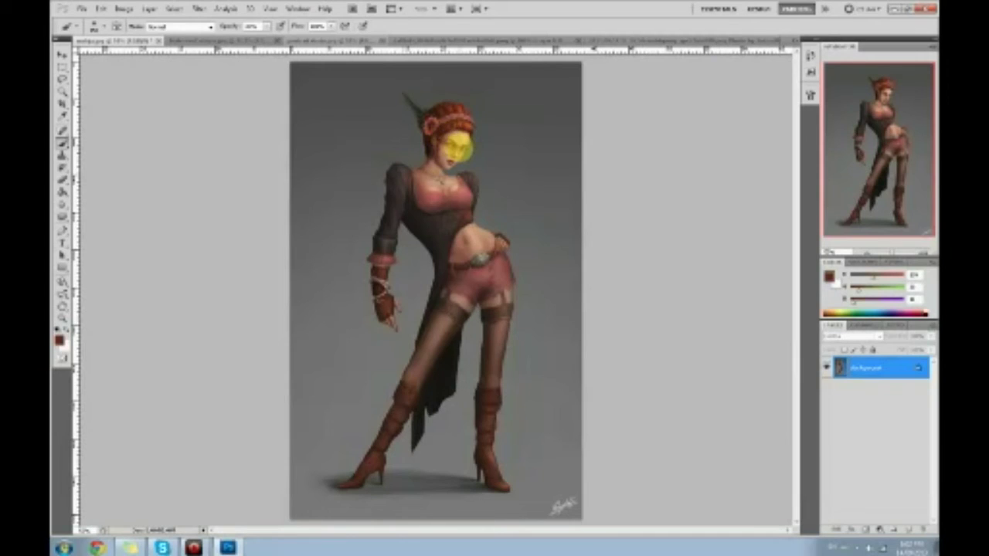
- Sample the lip, backdrop and skin colours, sketch thin pale guide curves around the head, arm and legs, and undo the body curves
alt+click(457, 159)
alt+click(452, 162)
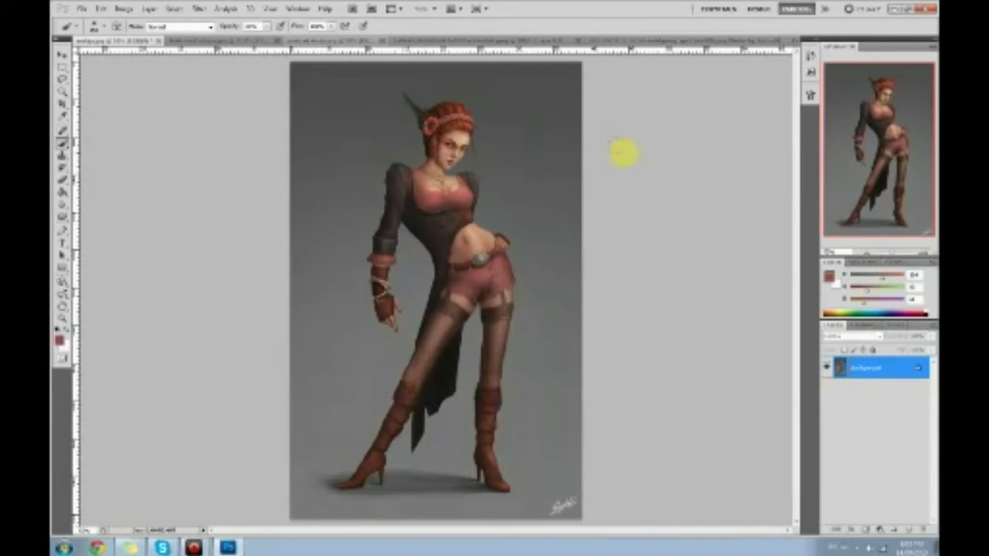
alt+click(464, 99)
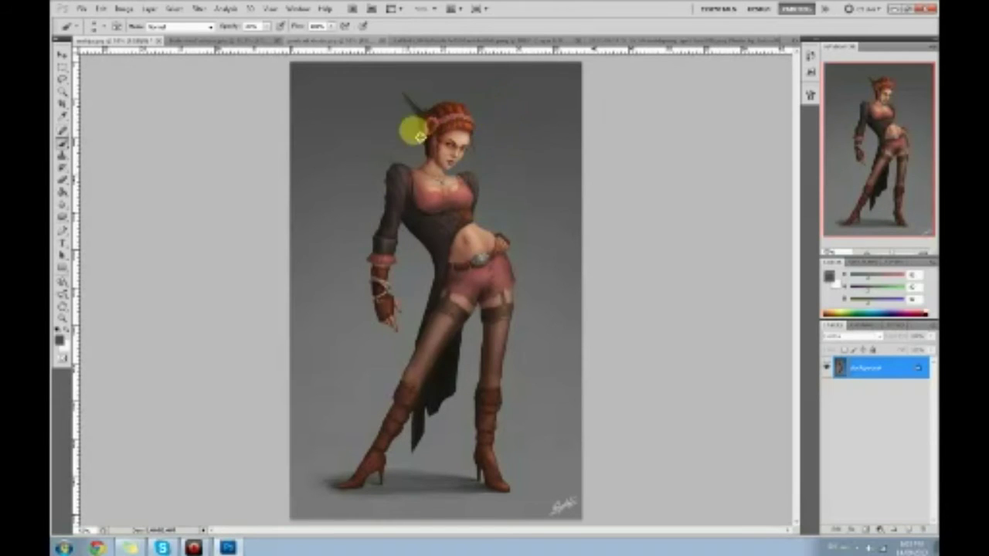
alt+click(456, 151)
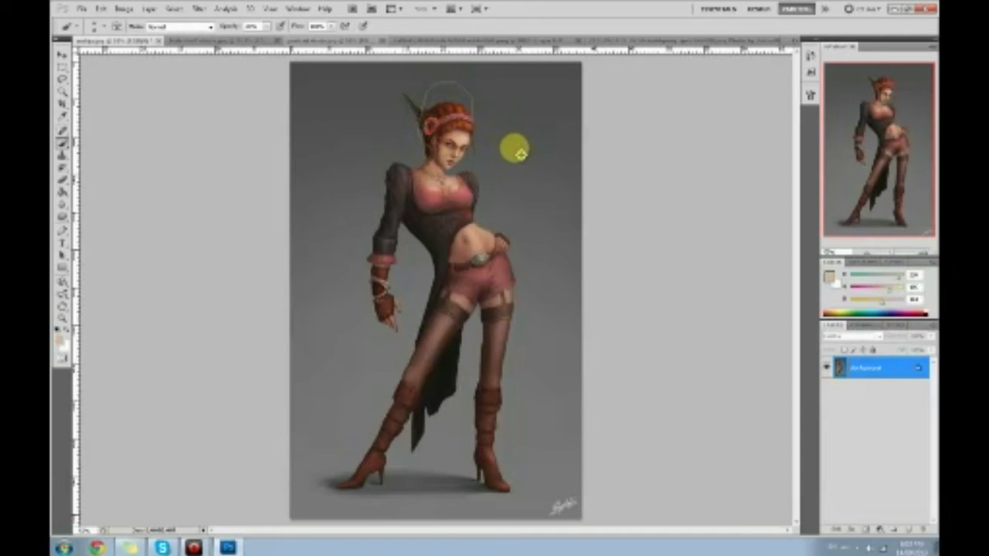
mouse_move(428, 246)
mouse_down()
mouse_move(353, 309)
mouse_move(380, 446)
mouse_up()
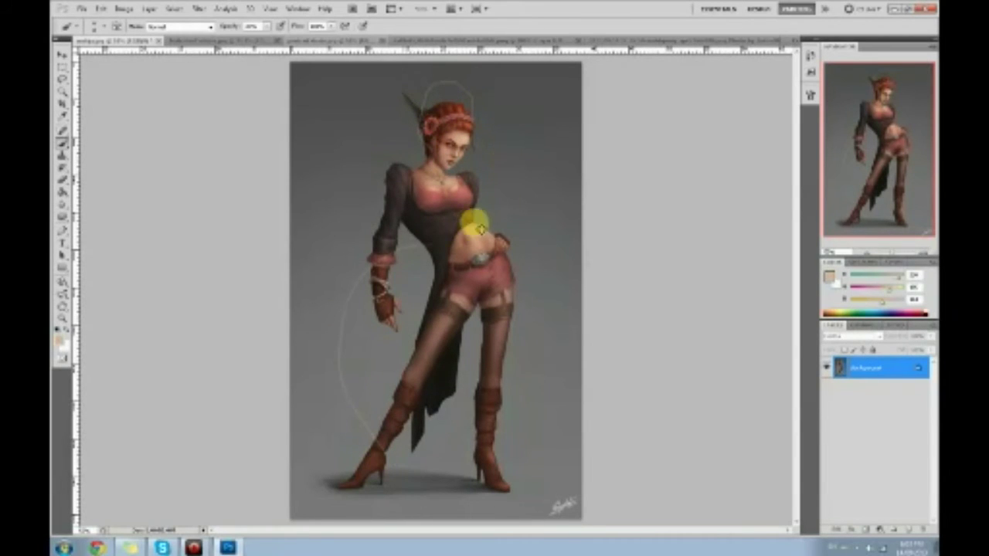
mouse_move(475, 223)
mouse_down()
mouse_move(580, 309)
mouse_move(544, 487)
mouse_up()
key(ctrl+alt+z)
key(ctrl+alt+z)
drag(495, 207, 526, 200)
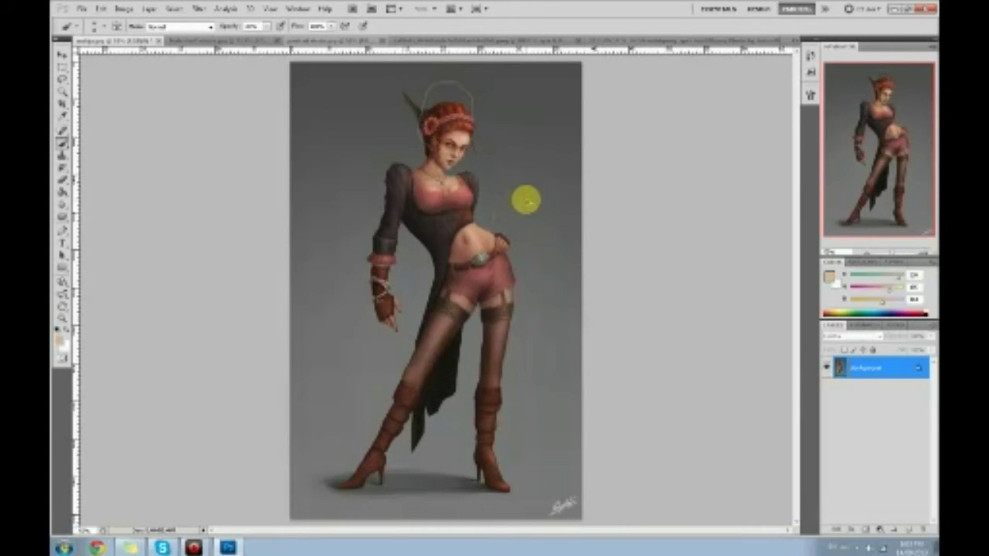
key(ctrl+alt+z)
- Draw pale pointer lines beside the red hair, and undo them together with the head outline
mouse_move(473, 107)
mouse_down()
mouse_move(510, 98)
mouse_move(511, 124)
mouse_up()
mouse_move(493, 92)
mouse_down()
mouse_move(525, 83)
mouse_move(481, 113)
mouse_move(566, 84)
mouse_move(486, 114)
mouse_move(538, 82)
mouse_up()
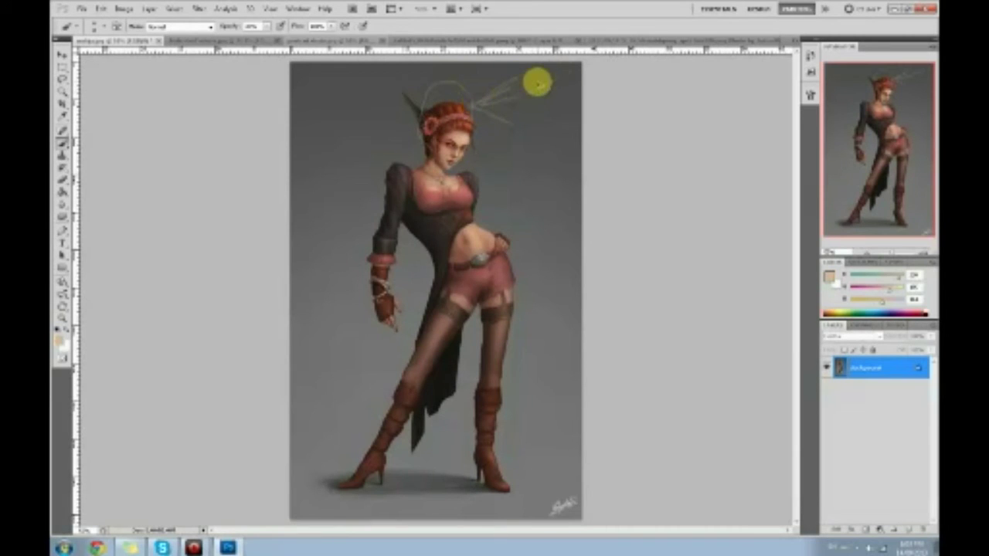
key(ctrl+z)
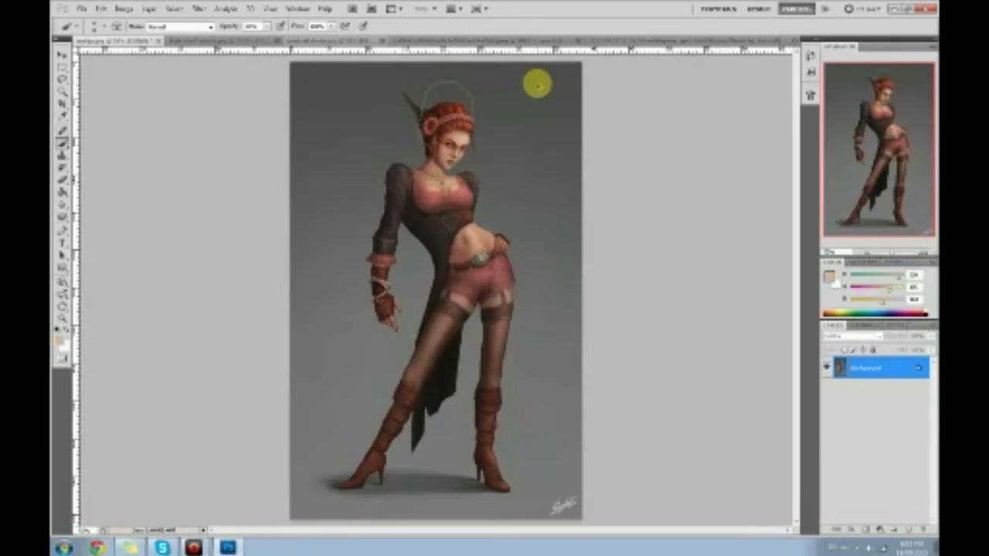
key(ctrl+alt+z)
- Sketch a thin pale figure with head circle, neck, torso and hips in the backdrop beside the woman, undoing the last strokes
mouse_move(323, 133)
mouse_down()
mouse_move(342, 154)
mouse_move(269, 280)
mouse_up()
mouse_move(392, 319)
mouse_down()
mouse_move(314, 248)
mouse_move(323, 241)
mouse_move(339, 262)
mouse_move(378, 227)
mouse_up()
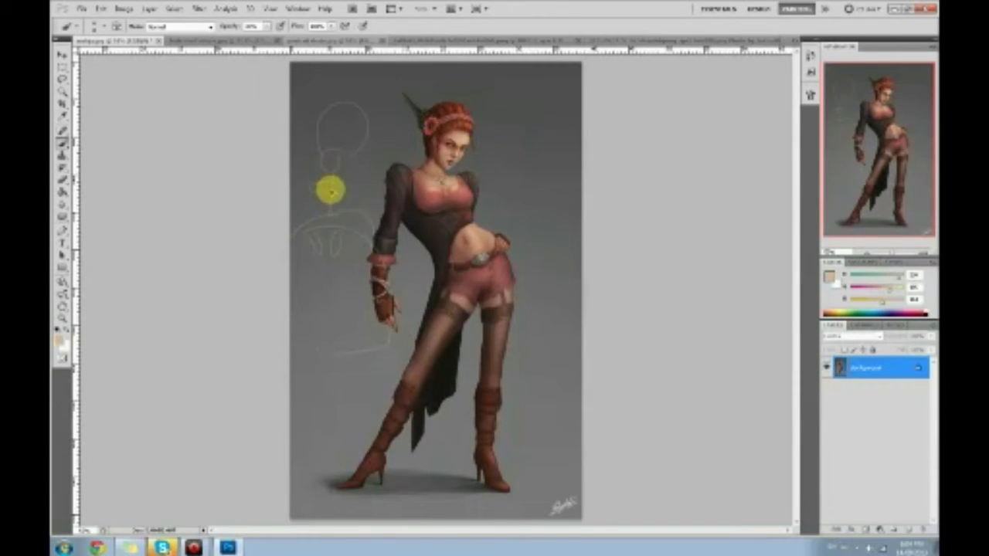
mouse_move(332, 183)
mouse_down()
mouse_move(318, 202)
mouse_move(330, 210)
mouse_move(351, 199)
mouse_move(330, 215)
mouse_move(343, 210)
mouse_move(331, 221)
mouse_move(339, 223)
mouse_move(306, 211)
mouse_move(357, 210)
mouse_move(349, 178)
mouse_move(324, 188)
mouse_move(360, 186)
mouse_move(322, 237)
mouse_move(357, 213)
mouse_move(379, 273)
mouse_move(371, 215)
mouse_move(310, 136)
mouse_move(337, 233)
mouse_move(379, 216)
mouse_move(381, 156)
mouse_move(370, 152)
mouse_move(381, 231)
mouse_move(346, 143)
mouse_move(361, 171)
mouse_move(351, 268)
mouse_move(389, 275)
mouse_move(361, 280)
mouse_move(366, 263)
mouse_move(381, 273)
mouse_move(357, 247)
mouse_move(359, 286)
mouse_move(381, 262)
mouse_up()
key(ctrl+alt+z)
key(ctrl+alt+z)
key(ctrl+alt+z)
key(ctrl+alt+z)
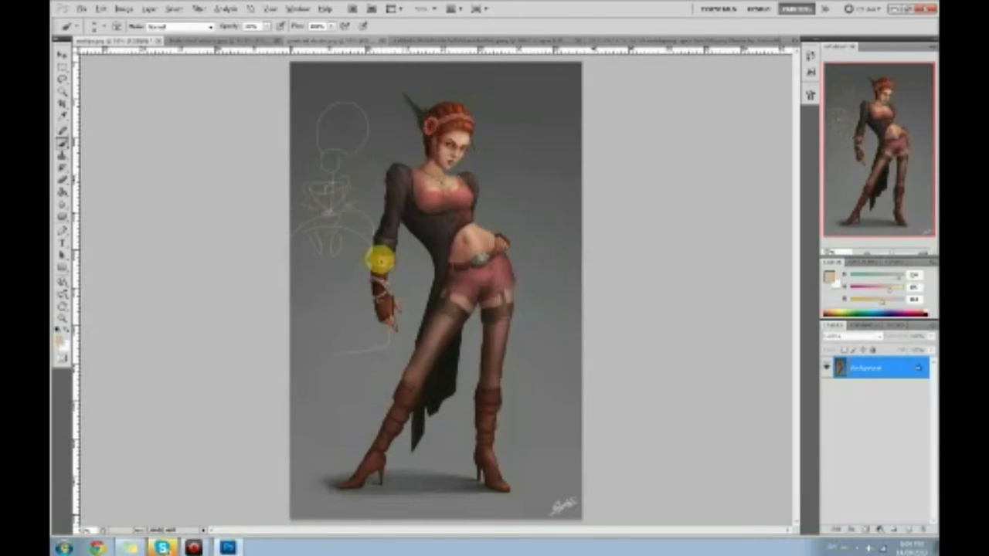
- Add more guide lines to the small figure sketch in the backdrop, and undo the whole sketch
mouse_move(323, 226)
mouse_down()
mouse_move(346, 318)
mouse_move(384, 247)
mouse_move(356, 225)
mouse_move(356, 345)
mouse_up()
mouse_move(330, 82)
mouse_down()
mouse_move(347, 150)
mouse_move(323, 162)
mouse_move(354, 103)
mouse_move(374, 118)
mouse_move(344, 167)
mouse_move(362, 131)
mouse_up()
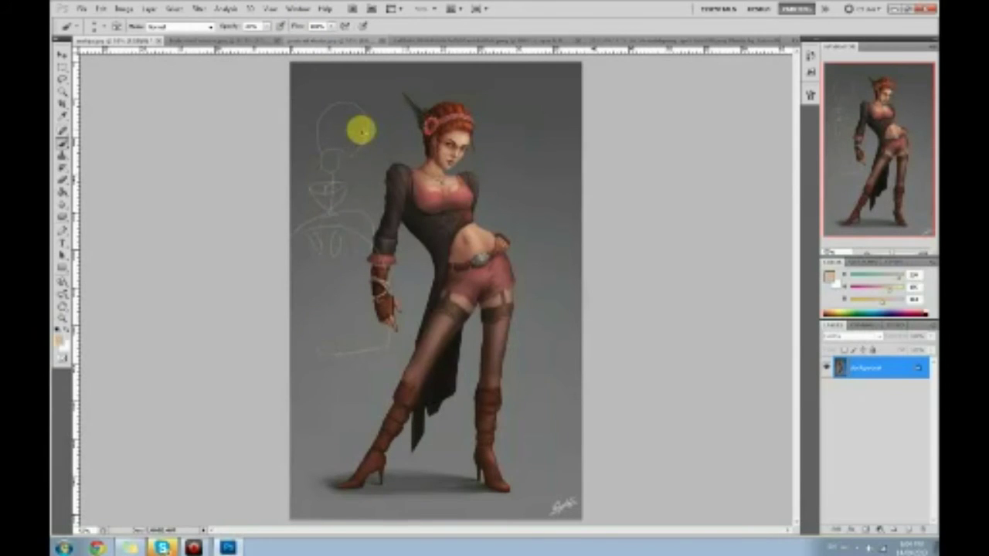
key(ctrl+alt+z)
key(ctrl+alt+z)
key(ctrl+alt+z)
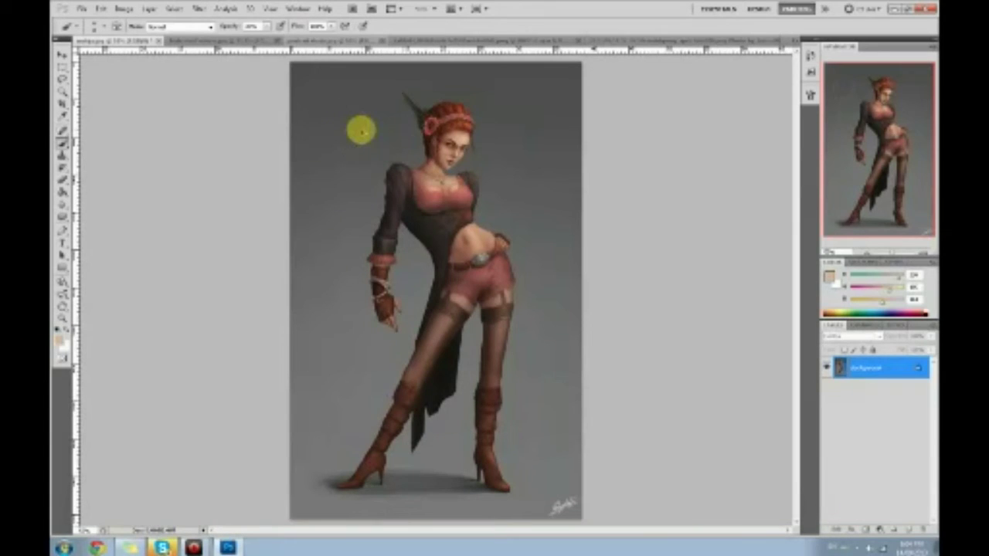
- Draw pale arrow strokes pointing at the woman's hair and the hand on her hip, and undo them all
mouse_move(473, 103)
mouse_down()
mouse_move(497, 78)
mouse_move(486, 109)
mouse_move(470, 112)
mouse_move(504, 79)
mouse_move(468, 105)
mouse_up()
drag(534, 129, 508, 223)
drag(511, 166, 508, 224)
key(ctrl+alt+z)
key(ctrl+alt+z)
key(ctrl+alt+z)
key(ctrl+alt+z)
key(ctrl+alt+z)
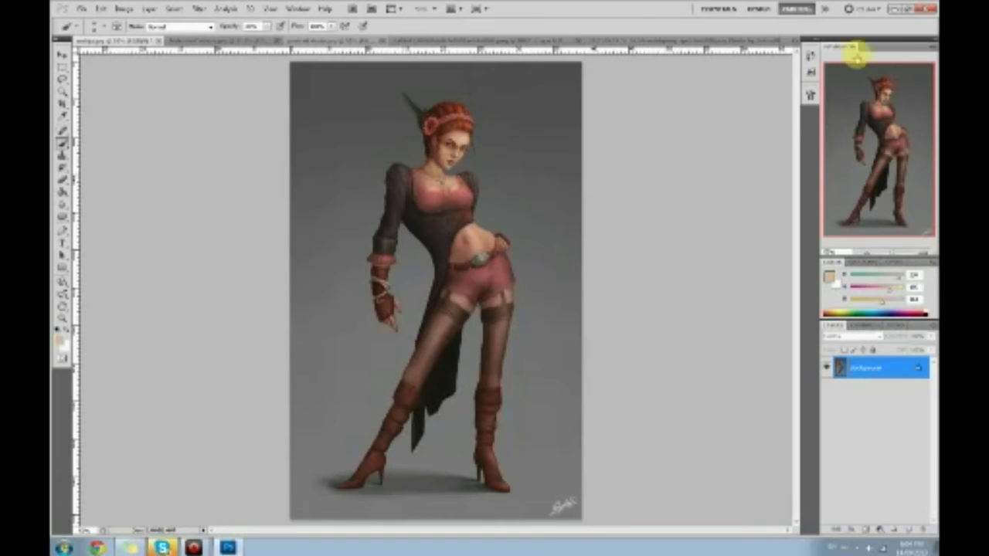
- Compare the original snapshot with the later brush states in the history, and return to a state without guide strokes
click(810, 56)
click(738, 68)
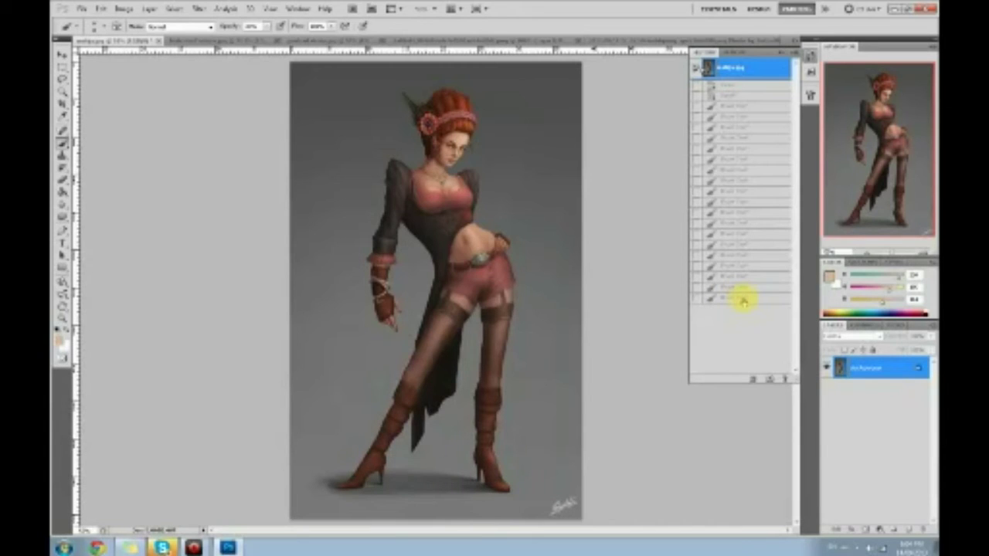
click(744, 298)
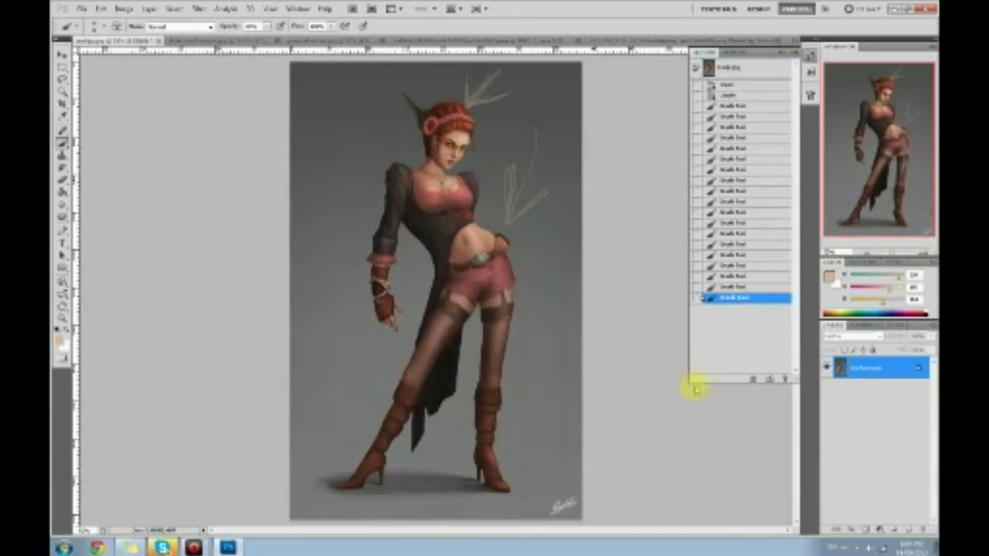
click(740, 257)
click(734, 202)
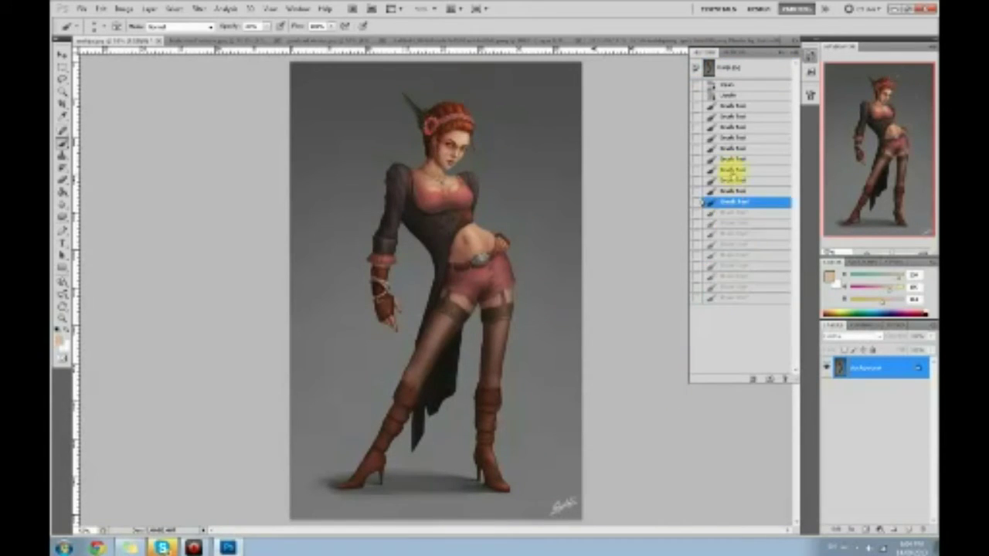
click(787, 52)
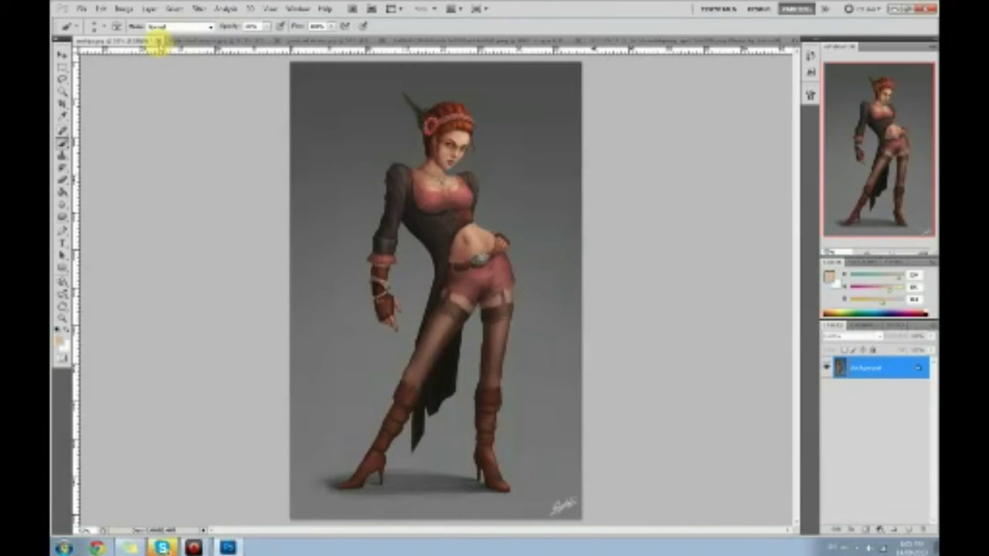
- Mark the gloved forearm, the torso and leg line, and the ground under the boots with pale strokes, and undo them
drag(378, 284, 379, 299)
mouse_move(503, 230)
mouse_down()
mouse_move(455, 208)
mouse_move(450, 312)
mouse_move(529, 264)
mouse_move(487, 215)
mouse_up()
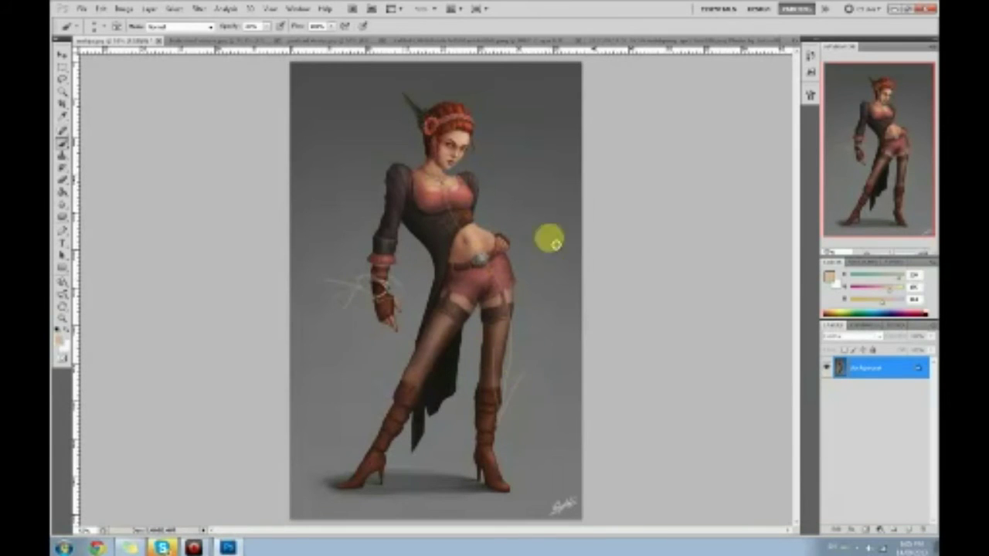
drag(334, 120, 422, 164)
key(ctrl+z)
mouse_move(349, 493)
mouse_down()
mouse_move(575, 493)
mouse_move(377, 483)
mouse_up()
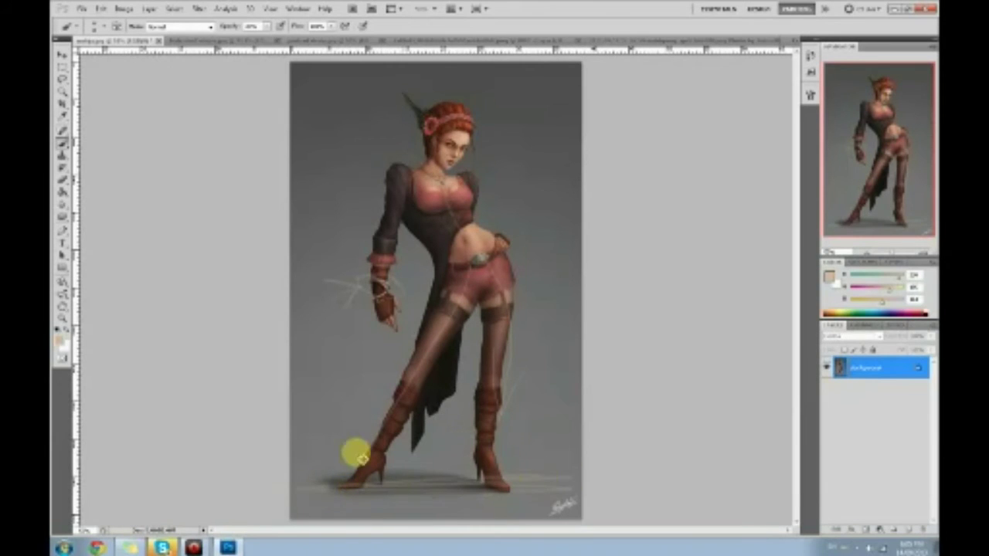
key(ctrl+alt+z)
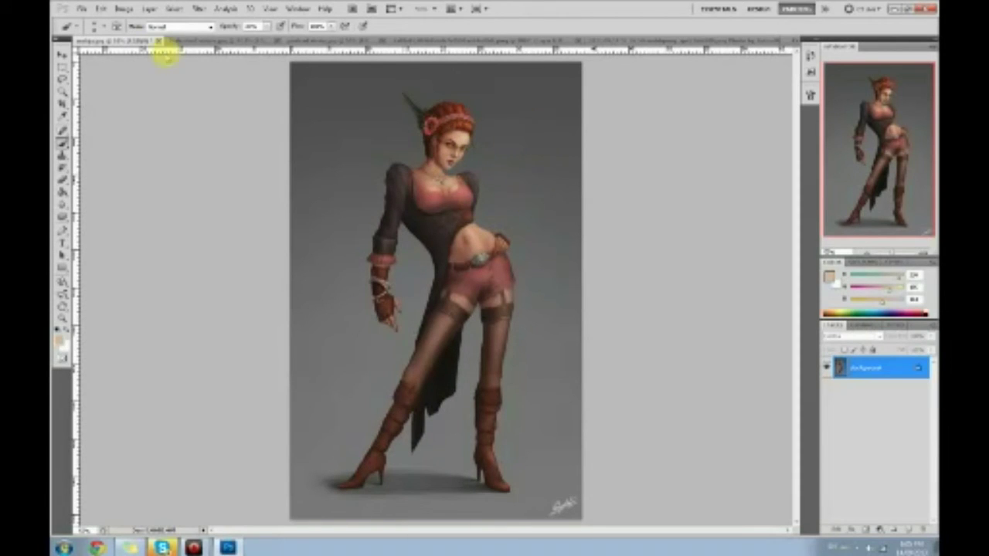
- Close the red-haired woman's painting with its changes saved, look through the other open paintings, and bring up the grey bald-headed portrait
click(159, 40)
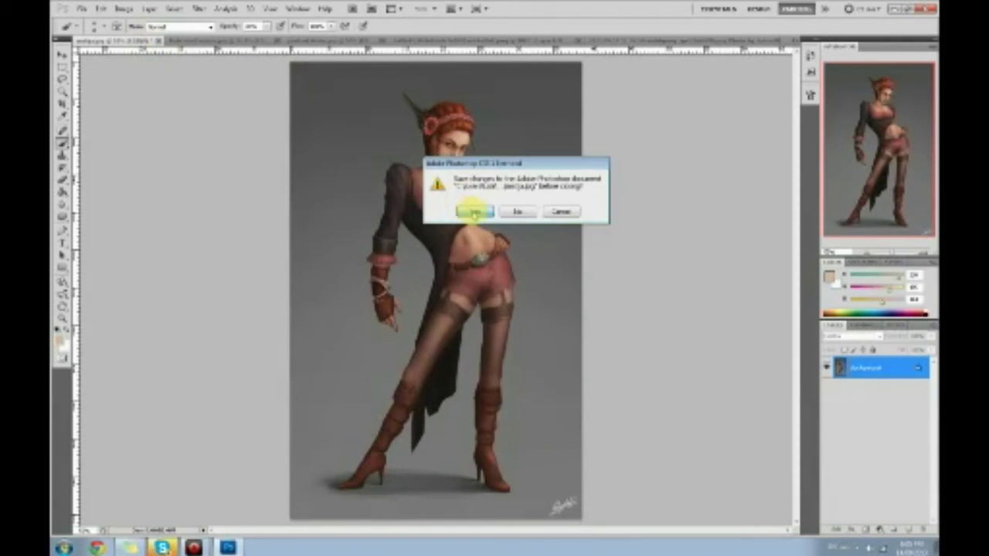
click(473, 211)
click(139, 39)
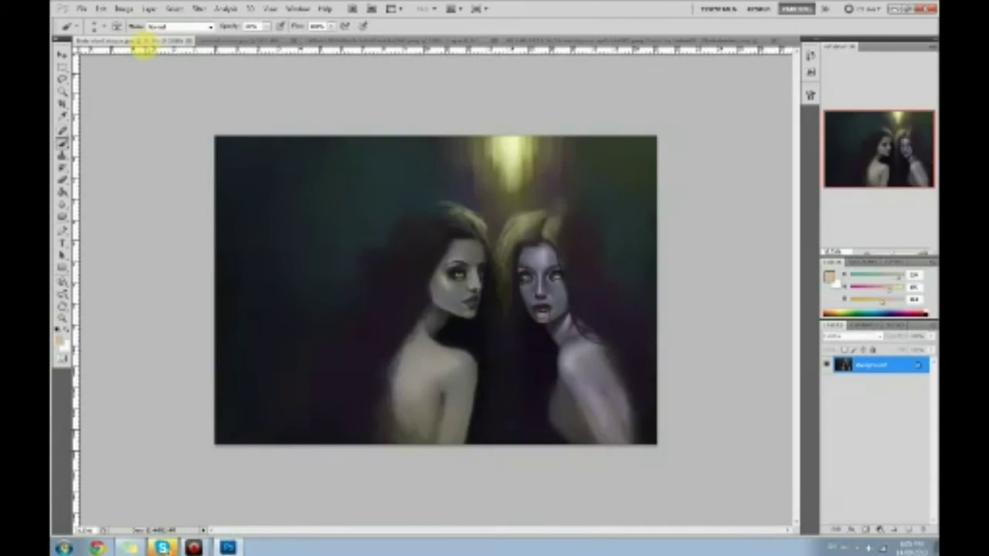
click(274, 40)
click(356, 40)
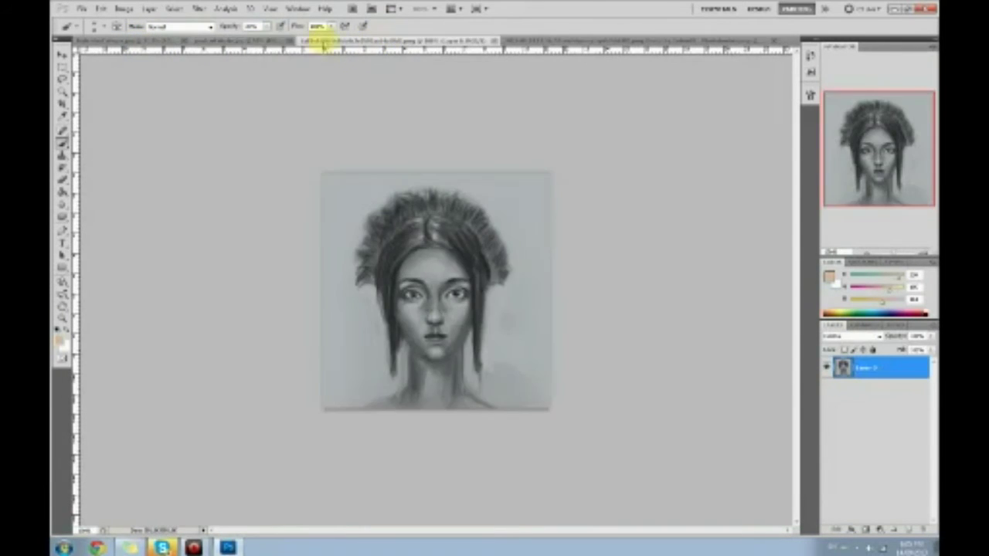
click(530, 38)
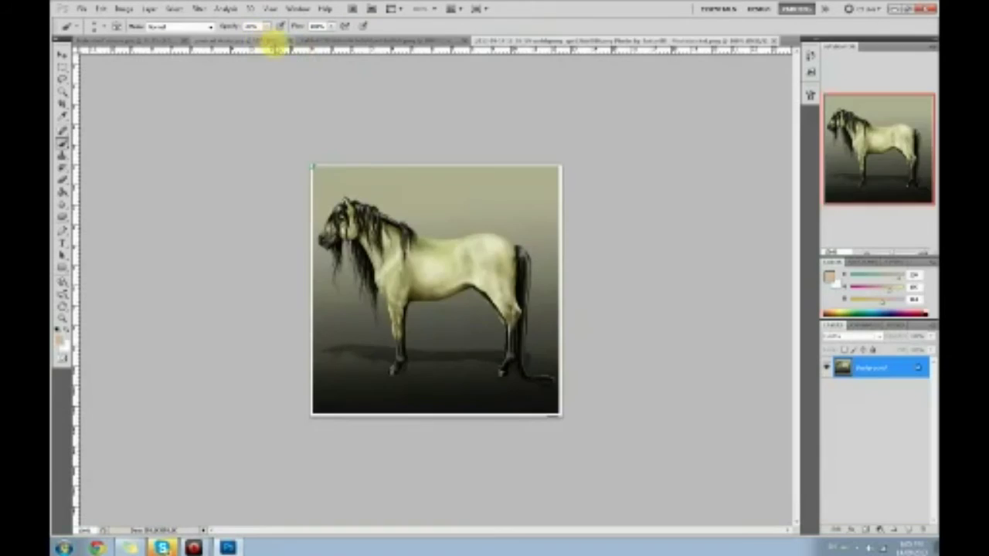
click(276, 41)
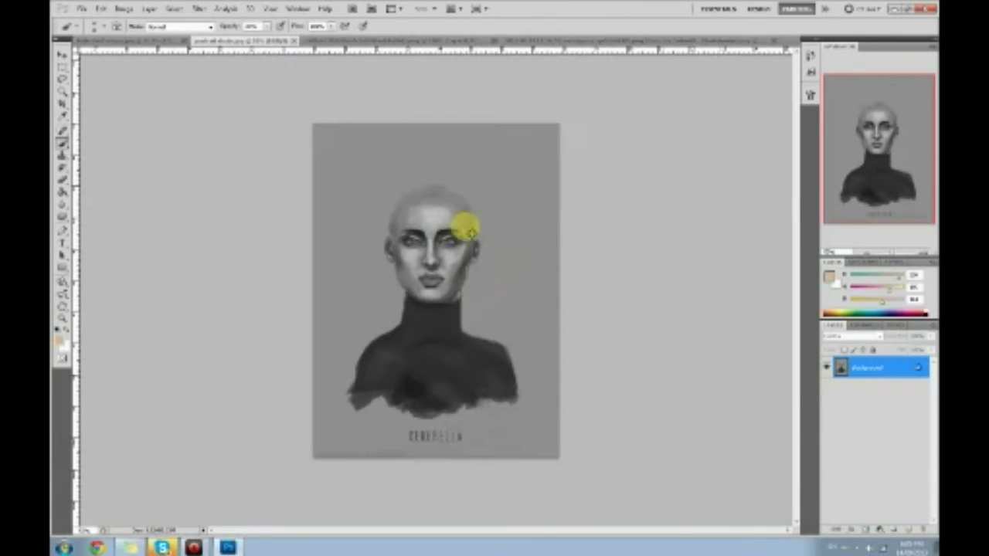
- Choose a brush preset and shade the edges of the bald head with grey tones sampled from the portrait
right_click(465, 221)
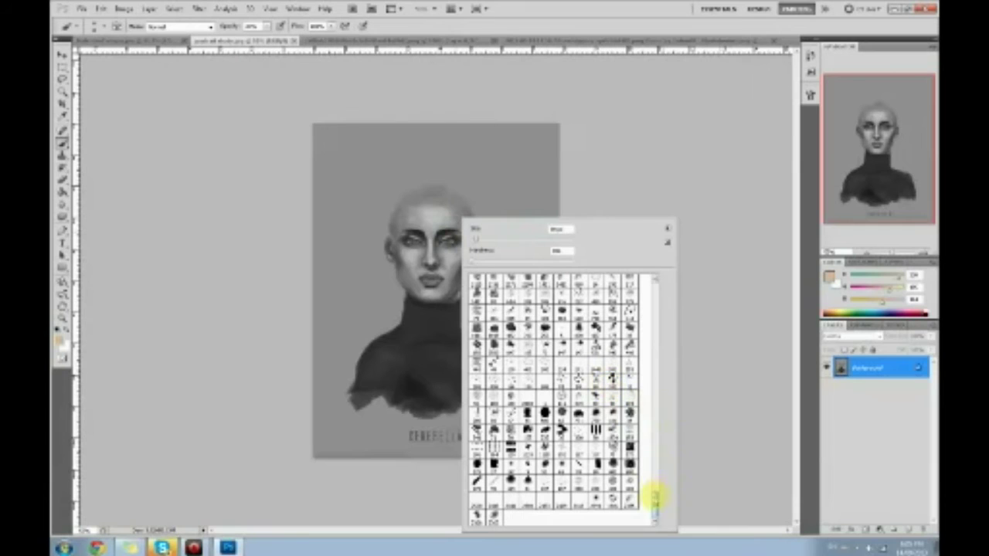
click(733, 446)
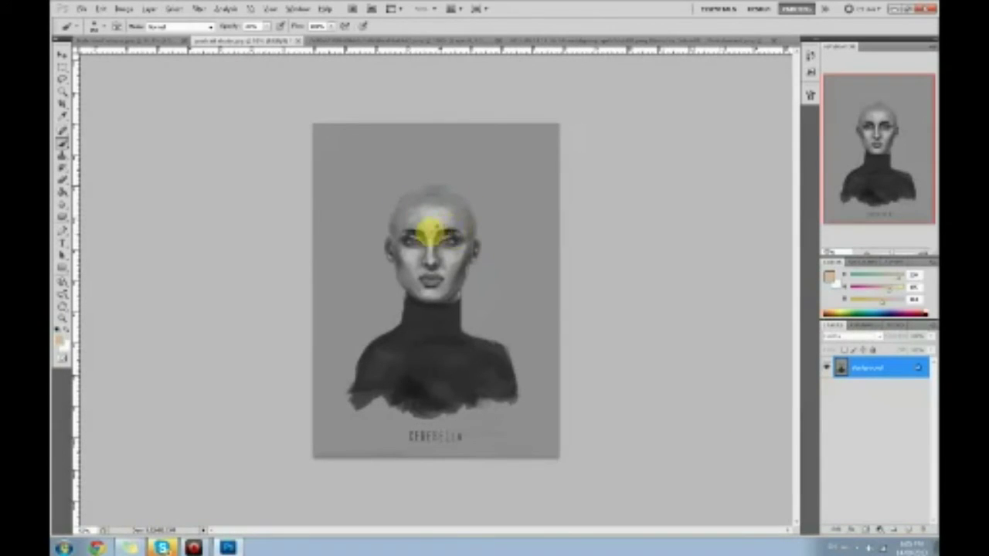
key(d)
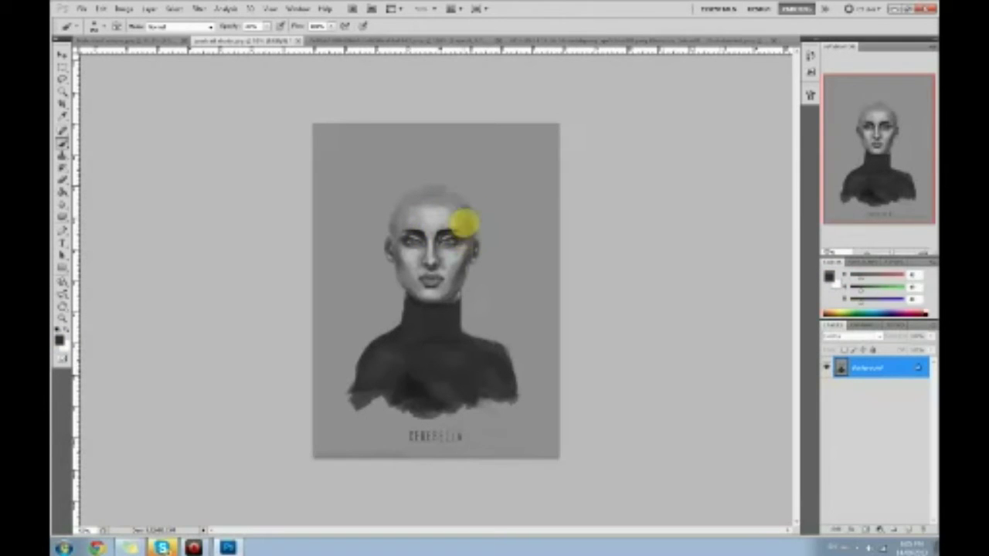
mouse_move(397, 216)
mouse_down()
mouse_move(418, 191)
mouse_move(478, 203)
mouse_up()
alt+click(402, 217)
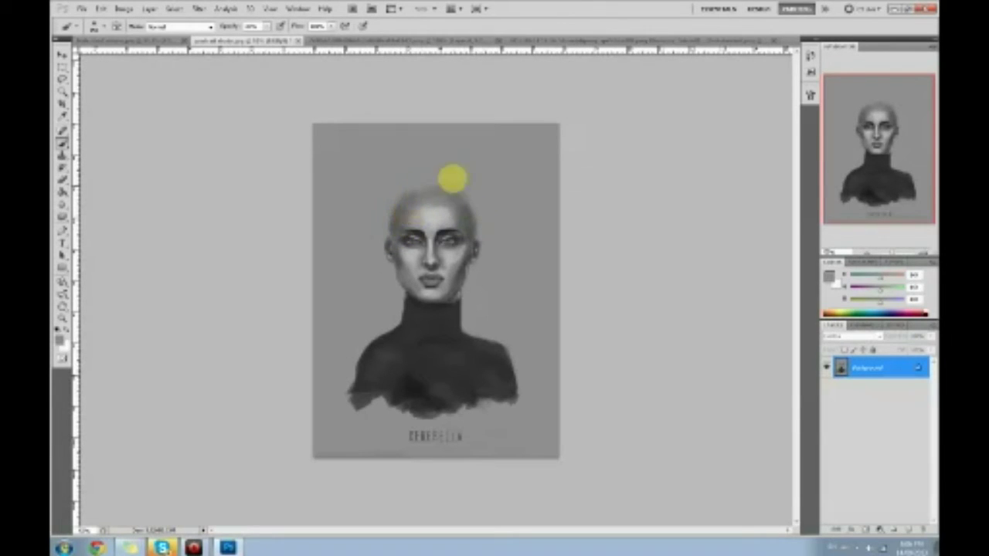
alt+click(467, 214)
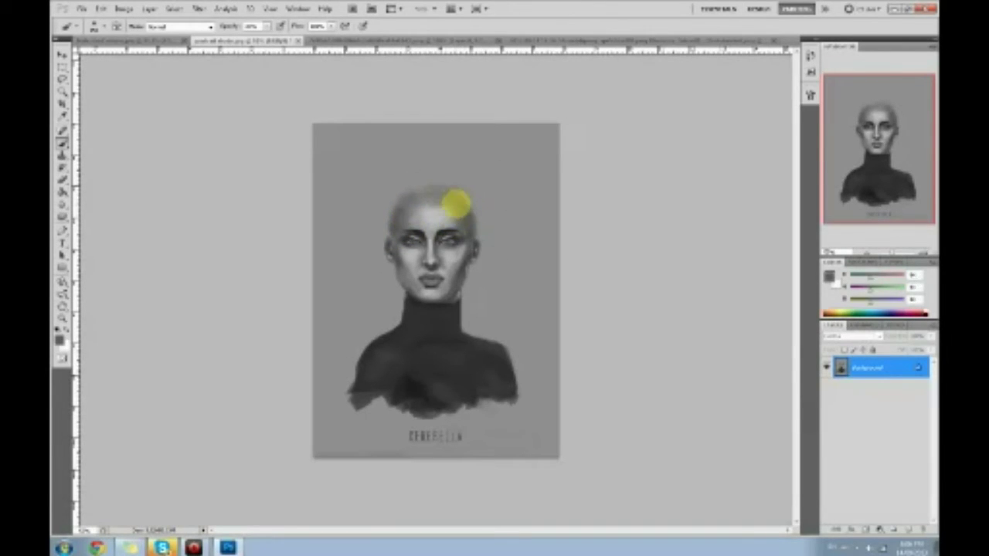
- Paint a light grey sampled from the forehead softly over the eyebrows, eyes, nose and mouth
key(ctrl+plus)
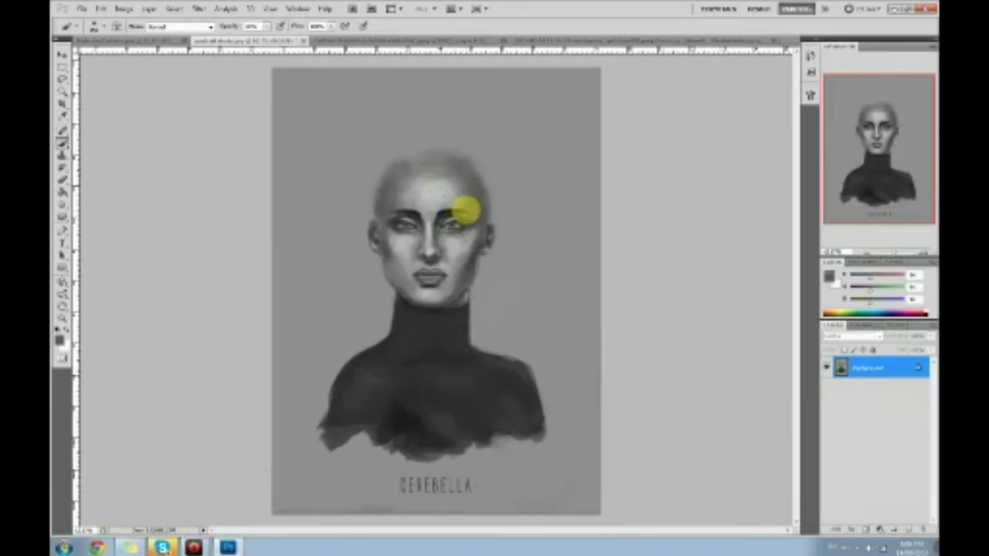
alt+click(431, 201)
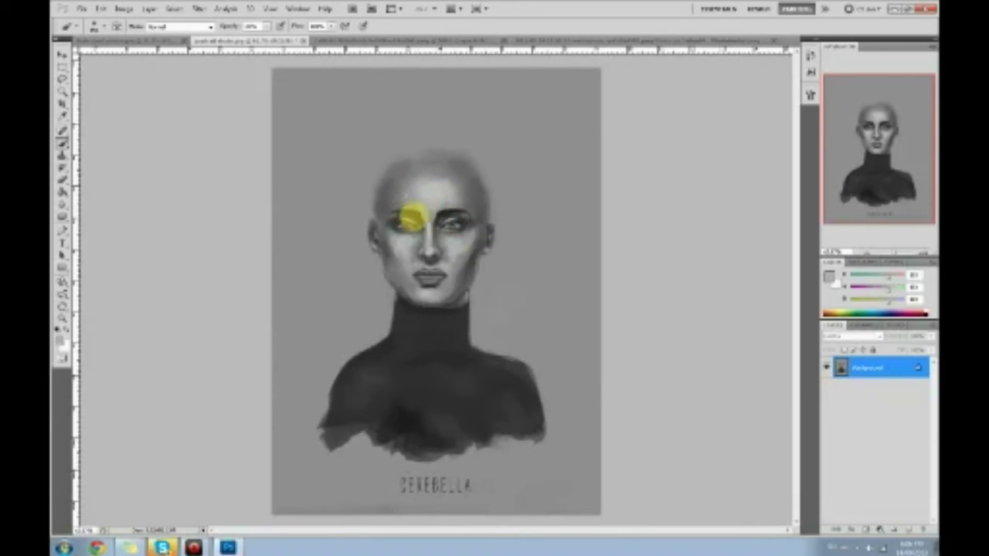
mouse_move(423, 234)
mouse_down()
mouse_move(433, 262)
mouse_move(419, 281)
mouse_up()
drag(446, 219, 411, 218)
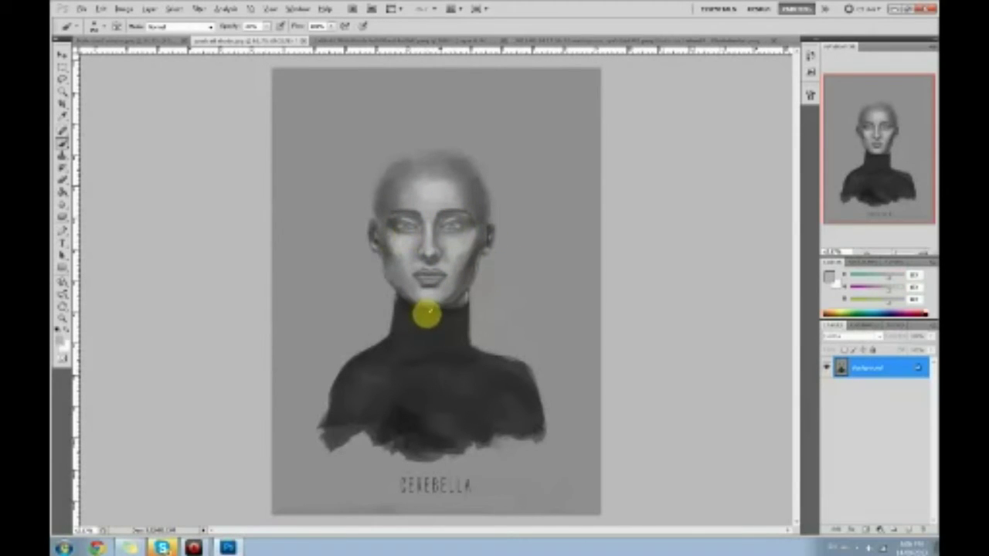
- Repaint both eyebrows and define the eyes with dark tones sampled from the turtleneck and brow area
alt+click(425, 314)
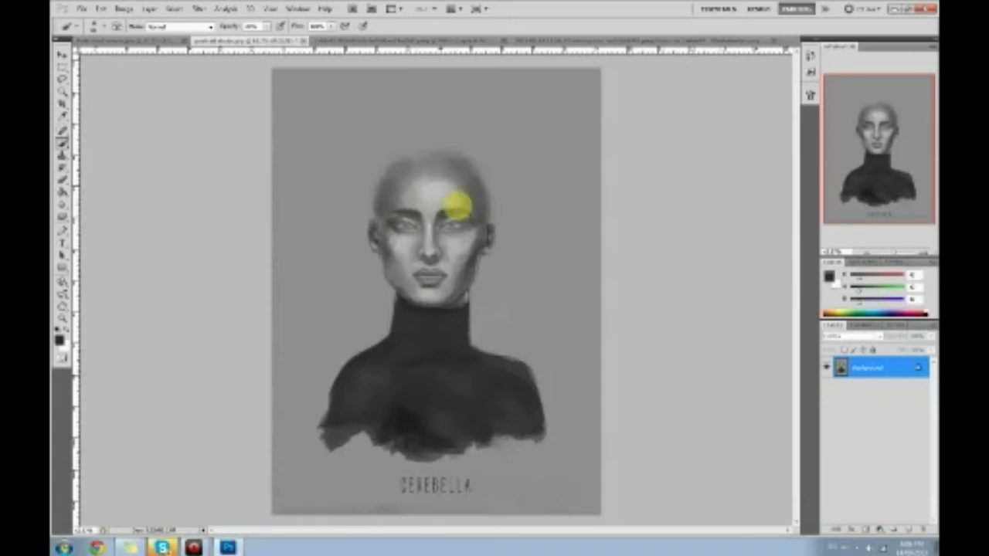
alt+click(411, 220)
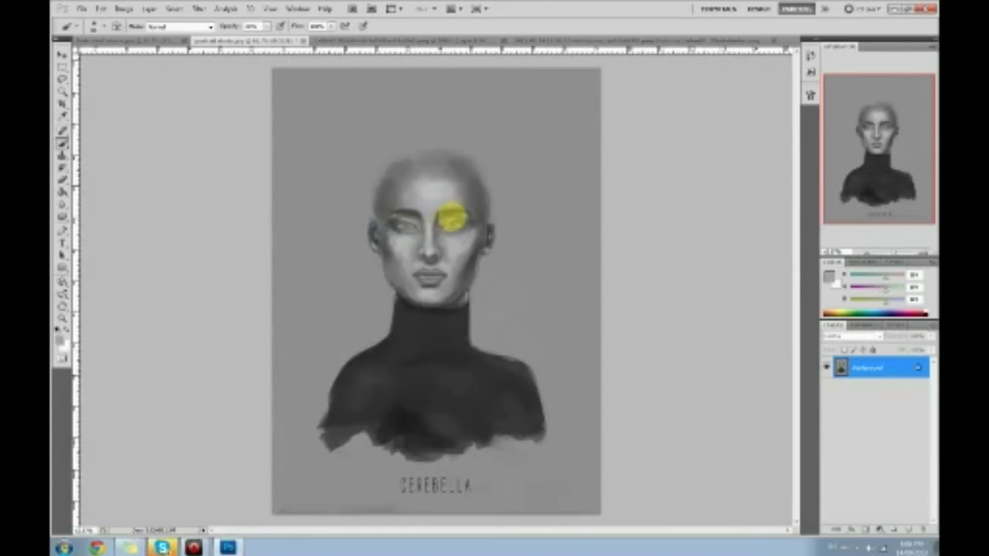
alt+click(442, 217)
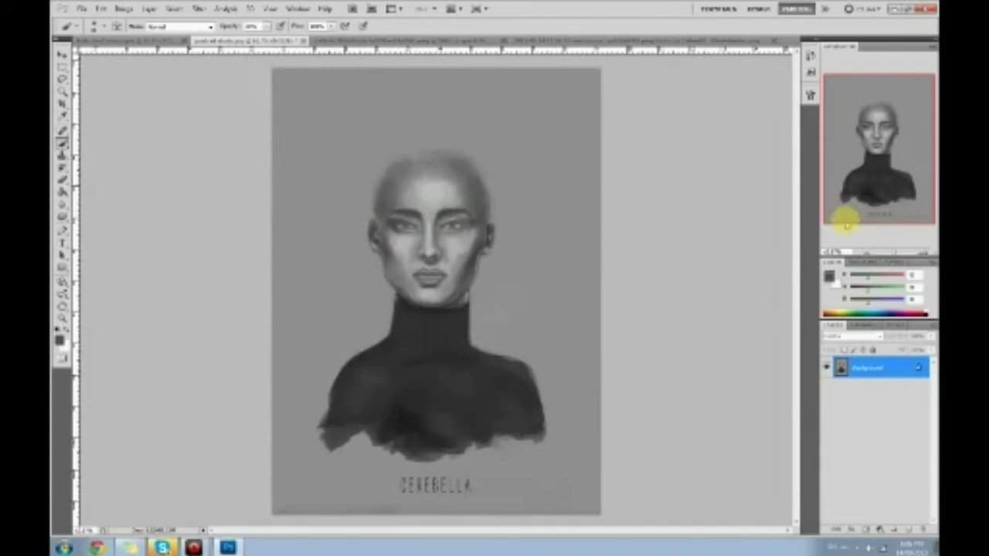
- Darken the eyes and lips with the Burn tool, using the Shadows range
click(63, 219)
click(78, 224)
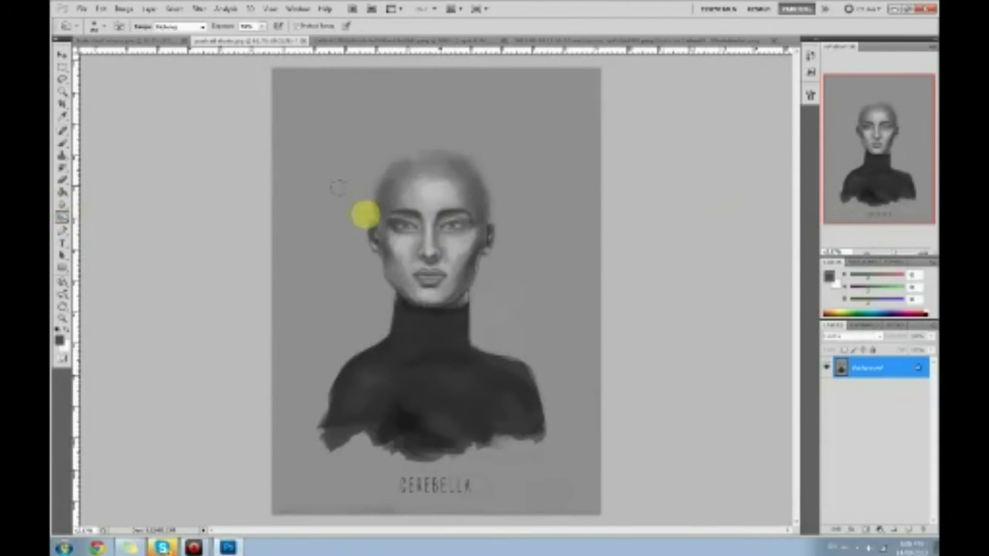
click(199, 26)
click(176, 35)
mouse_move(459, 218)
mouse_down()
mouse_move(390, 224)
mouse_move(451, 224)
mouse_move(456, 246)
mouse_move(423, 255)
mouse_move(411, 281)
mouse_move(444, 273)
mouse_up()
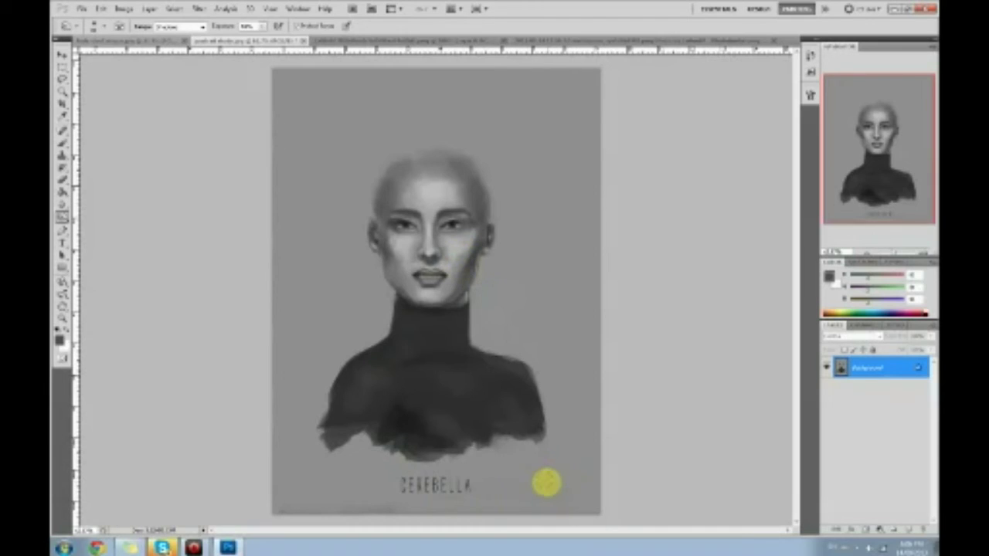
- Reshape the corners of the mouth with the Brush tool, using tones sampled from the lips and surrounding skin
key(b)
alt+click(414, 274)
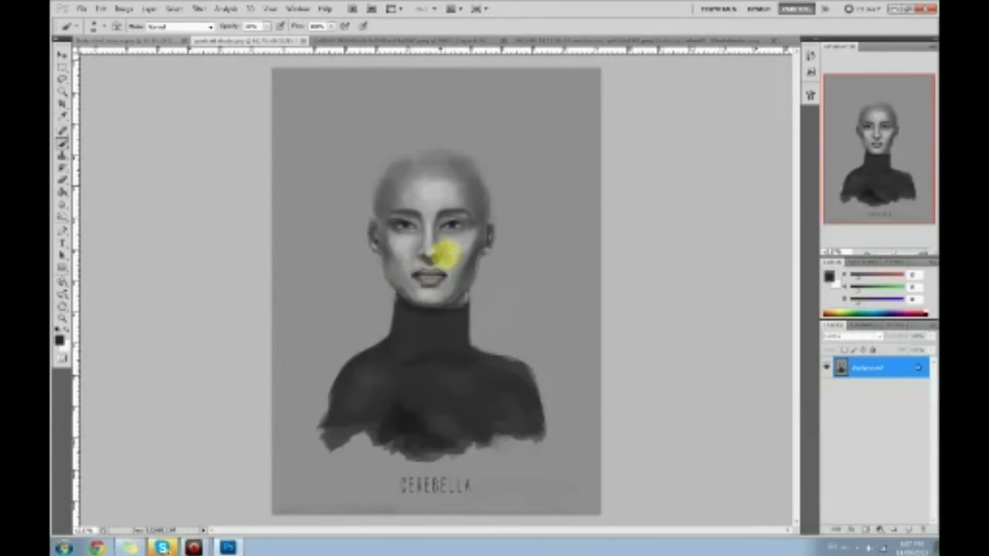
alt+click(413, 274)
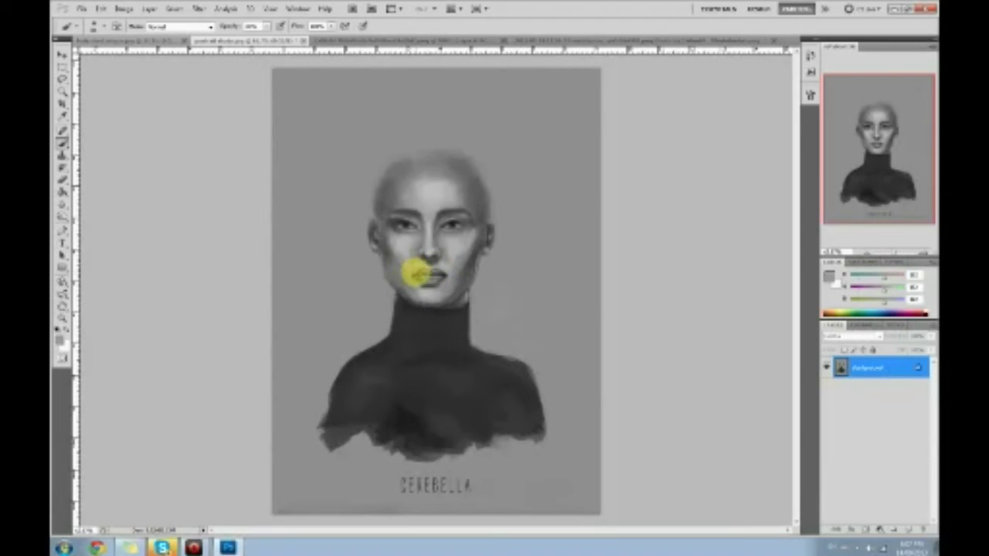
alt+click(417, 272)
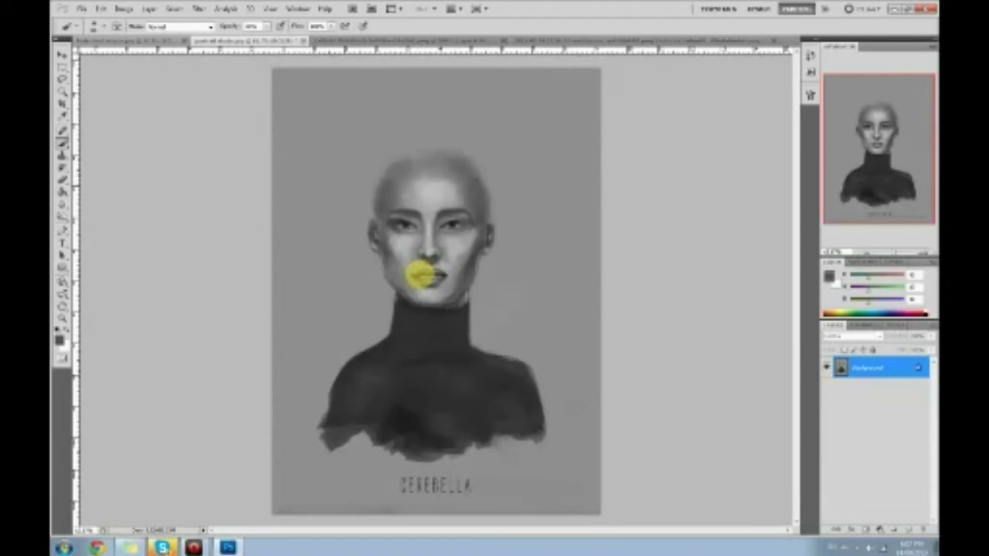
alt+click(448, 271)
alt+click(417, 271)
alt+click(447, 271)
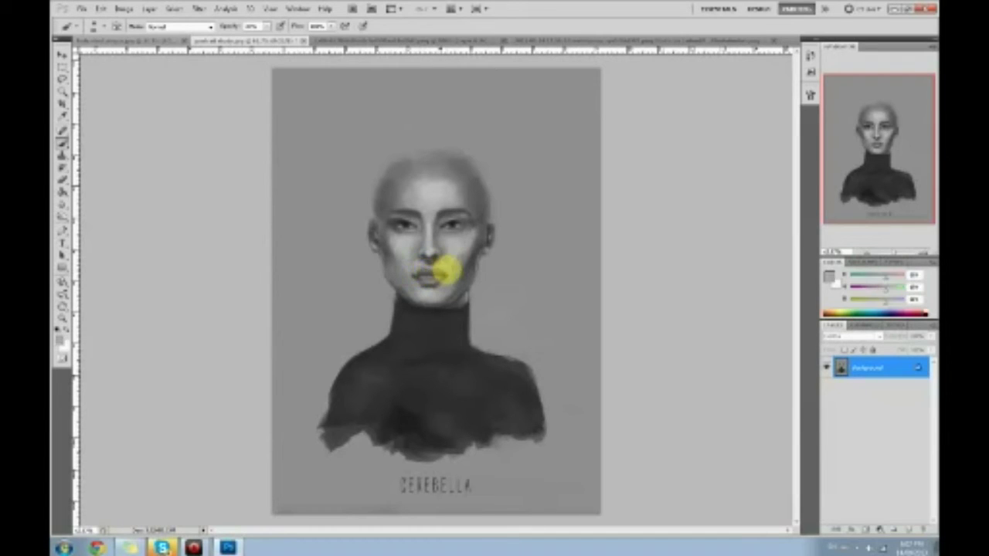
- Refine the upper lip's contour with tones sampled from the lips and the skin above them
alt+click(434, 270)
alt+click(445, 272)
alt+click(442, 275)
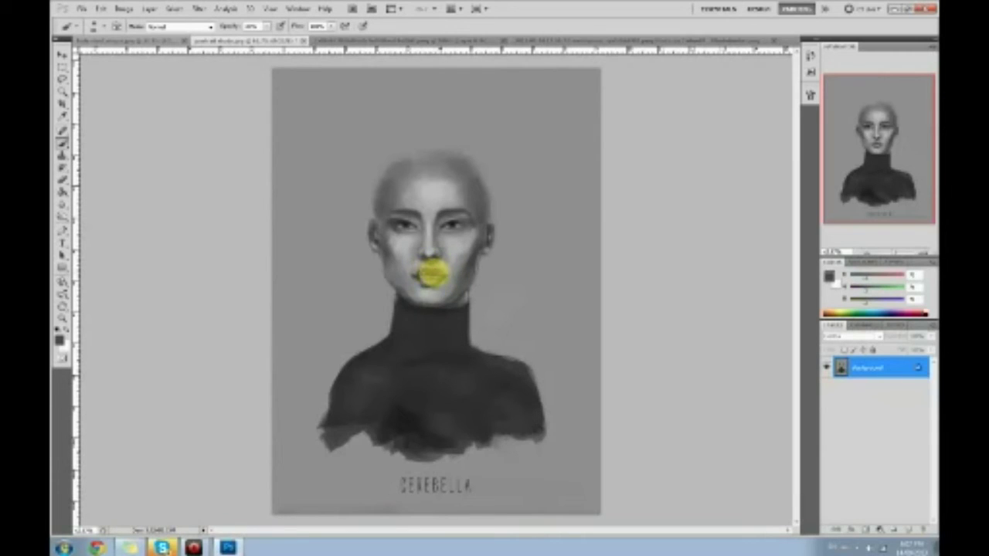
alt+click(440, 269)
key(d)
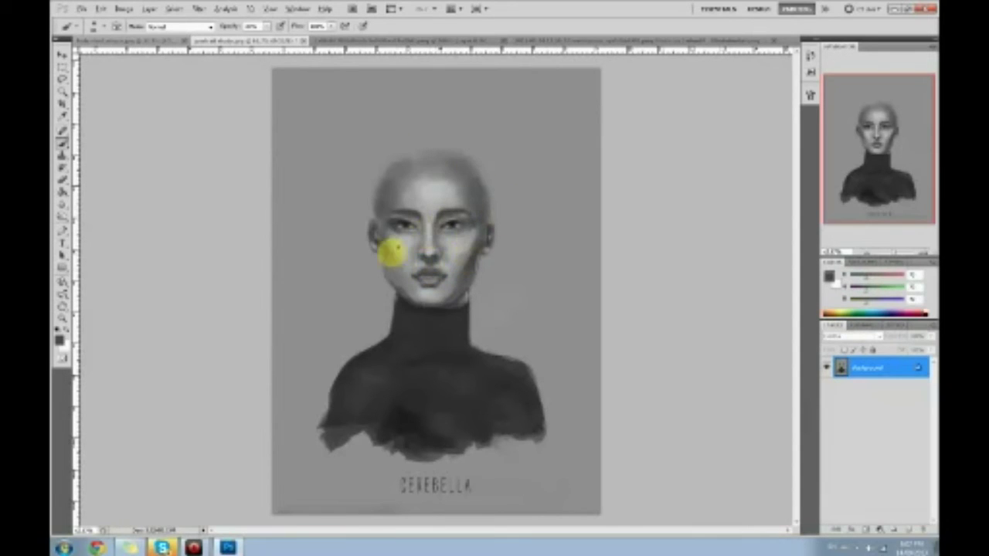
- Blend the lower lip and the mouth edges with dark and mid greys sampled around the mouth
alt+click(410, 272)
key(d)
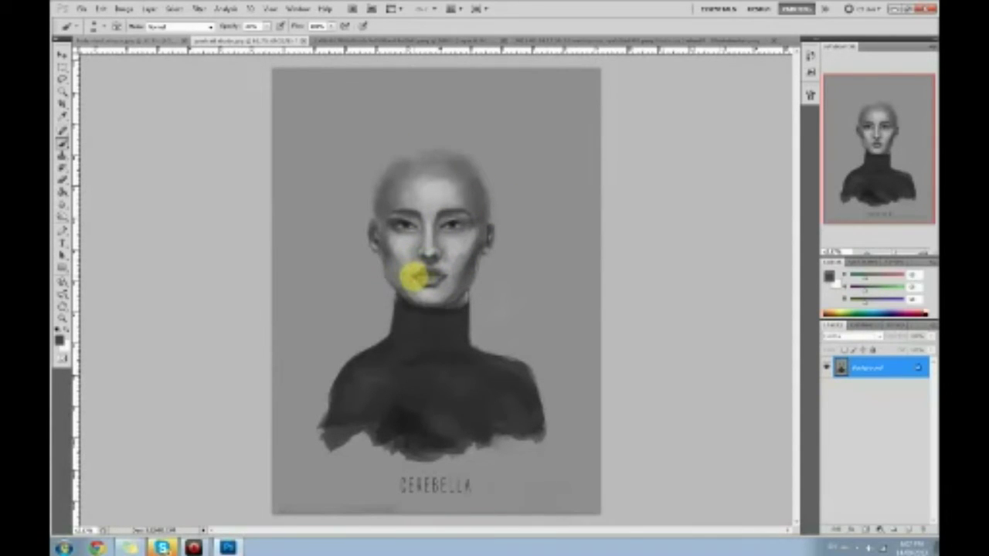
alt+click(435, 275)
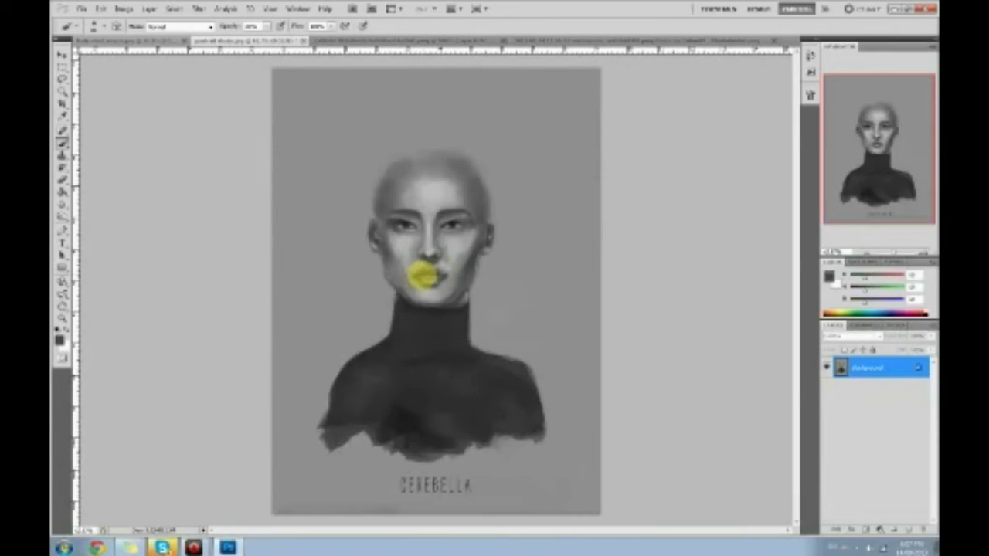
alt+click(438, 279)
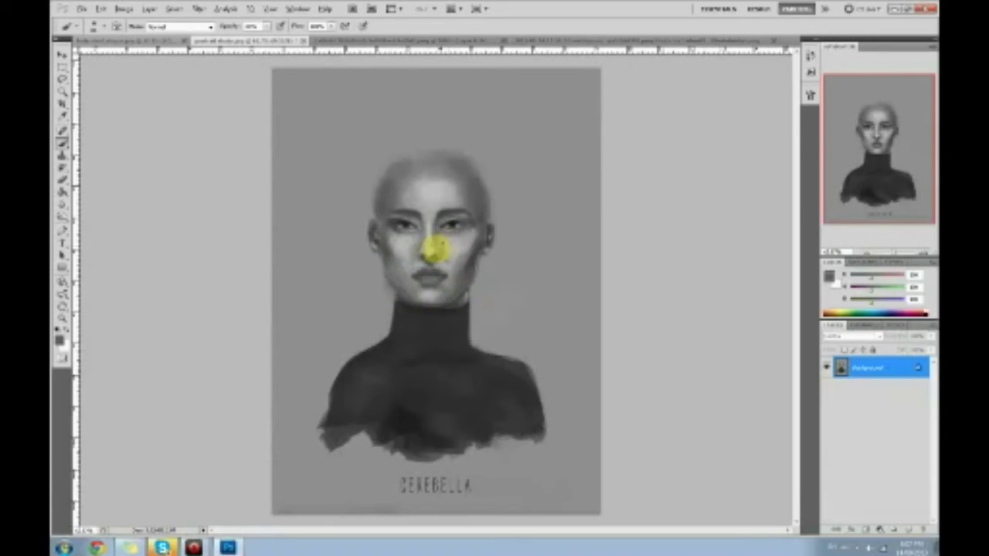
alt+click(413, 280)
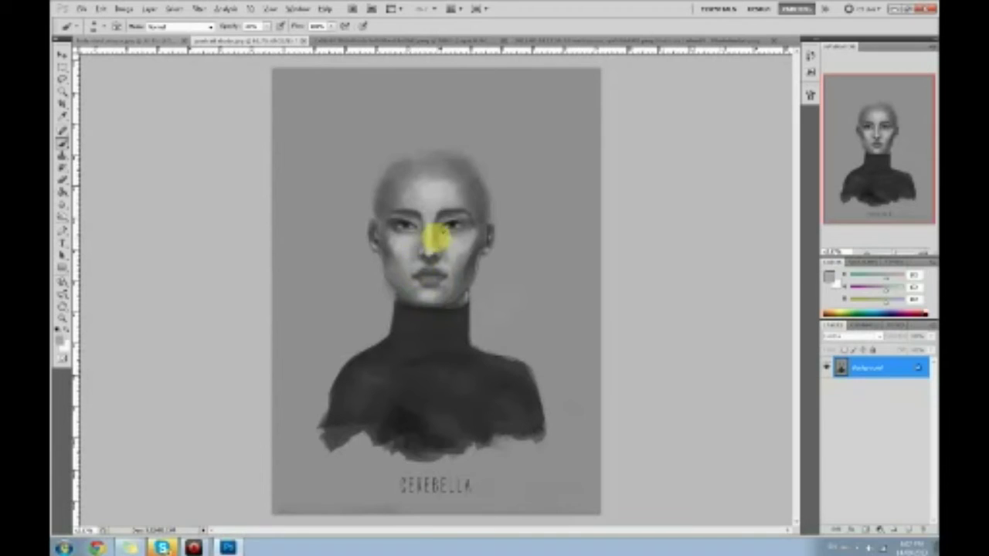
- Paint highlights on the face with a lighter grey and darken the eye outlines with a sampled dark tone
click(829, 276)
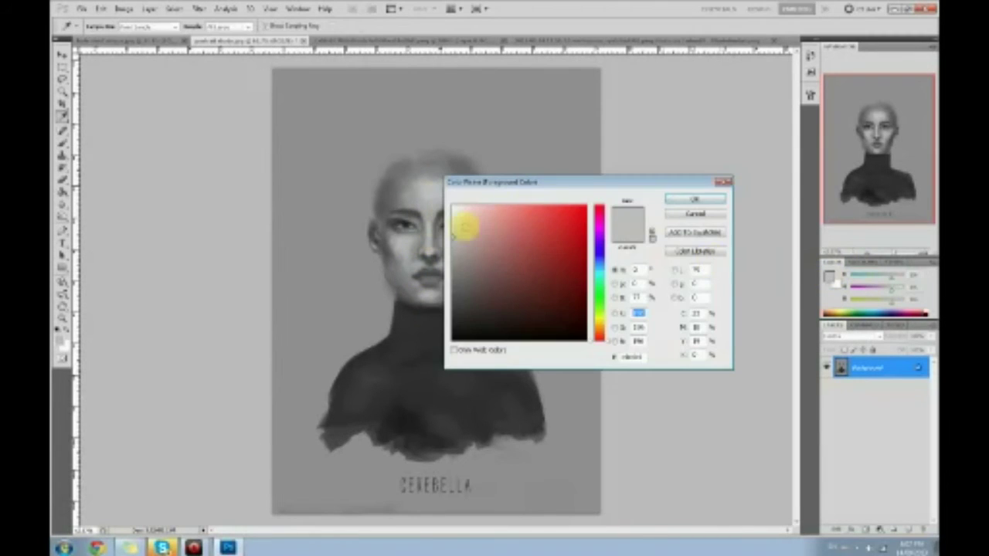
click(683, 199)
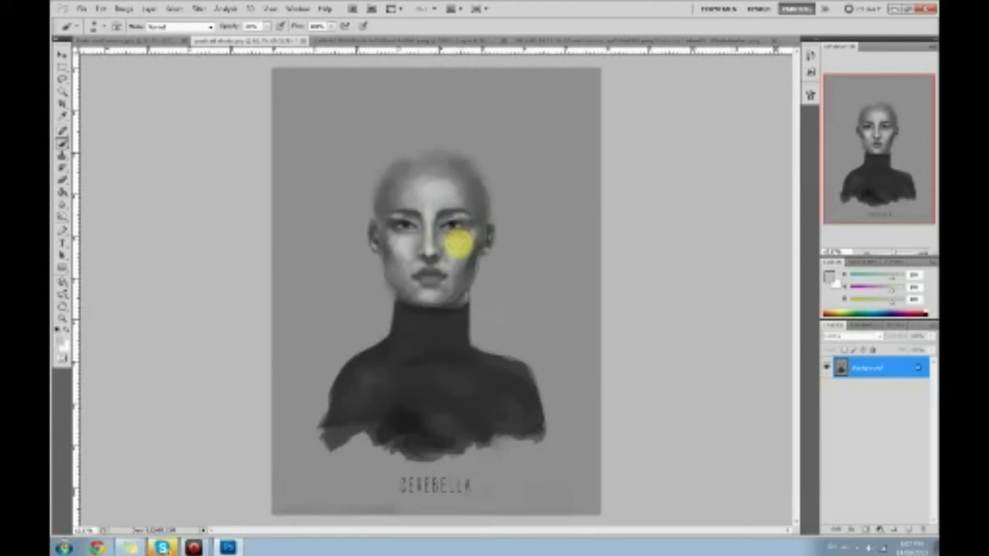
alt+click(455, 224)
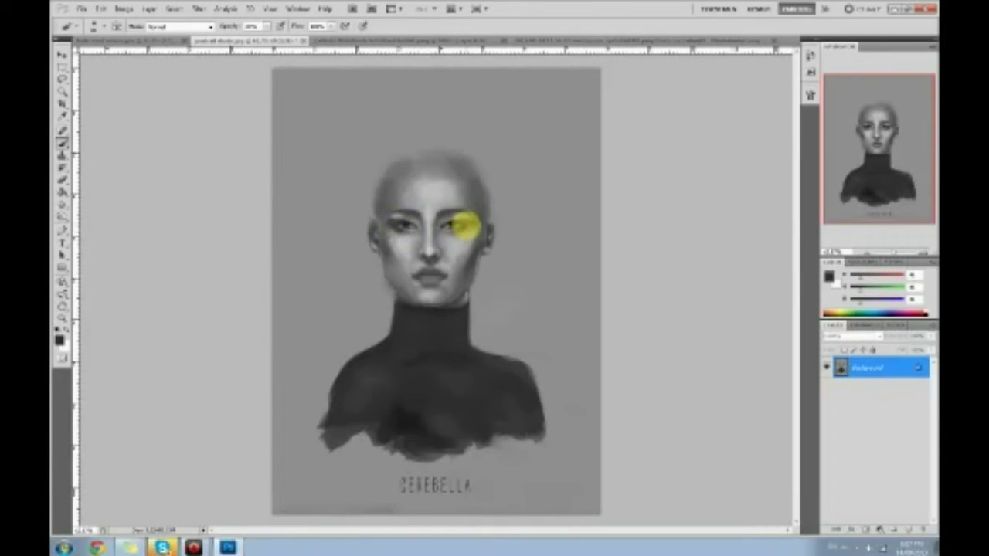
- Reshape the inner ends of the eyebrows with tones sampled from the brow and nearby skin
alt+click(423, 215)
alt+click(417, 217)
alt+click(421, 215)
alt+click(419, 213)
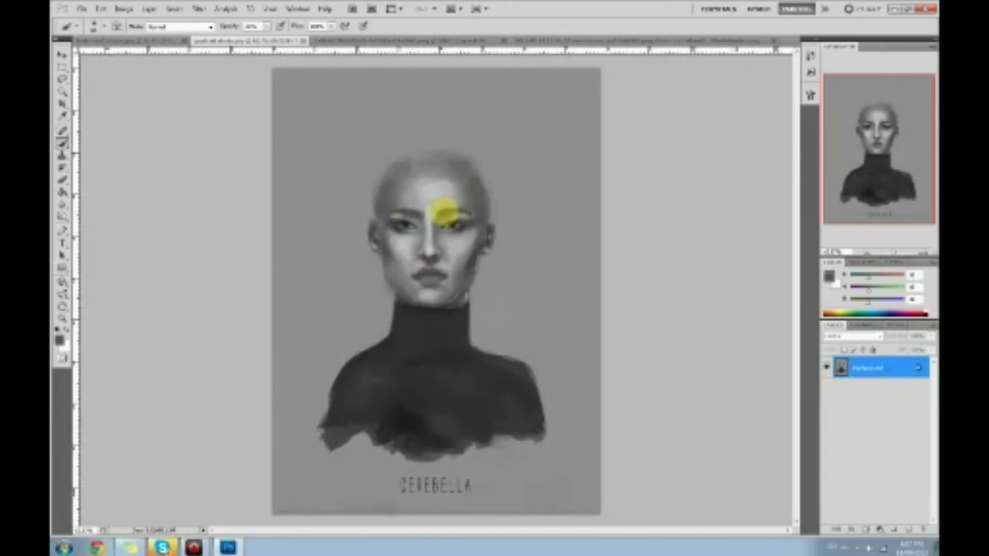
- Blend the skin between the brows and around the nose and upper lip with locally sampled greys
alt+click(432, 208)
alt+click(438, 214)
alt+click(431, 213)
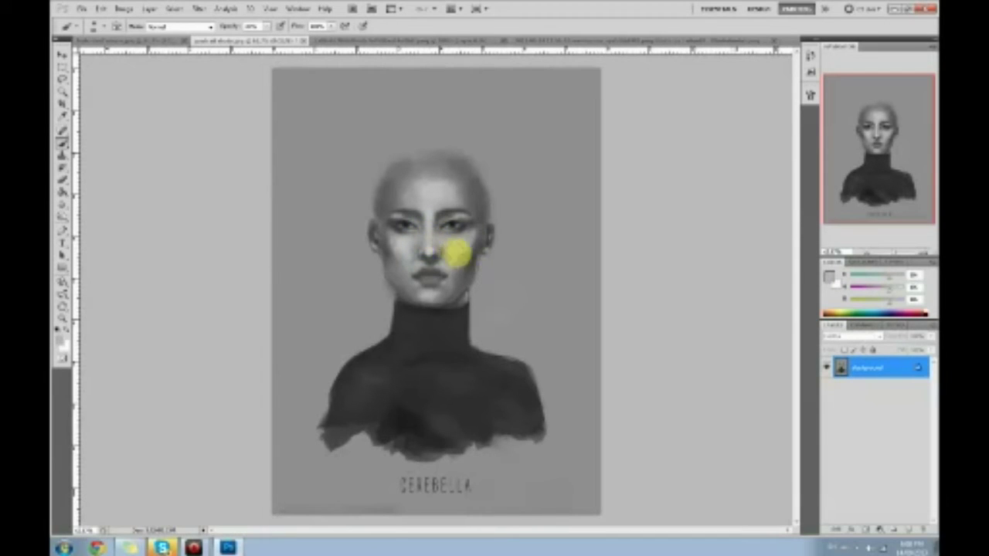
alt+click(434, 256)
alt+click(418, 265)
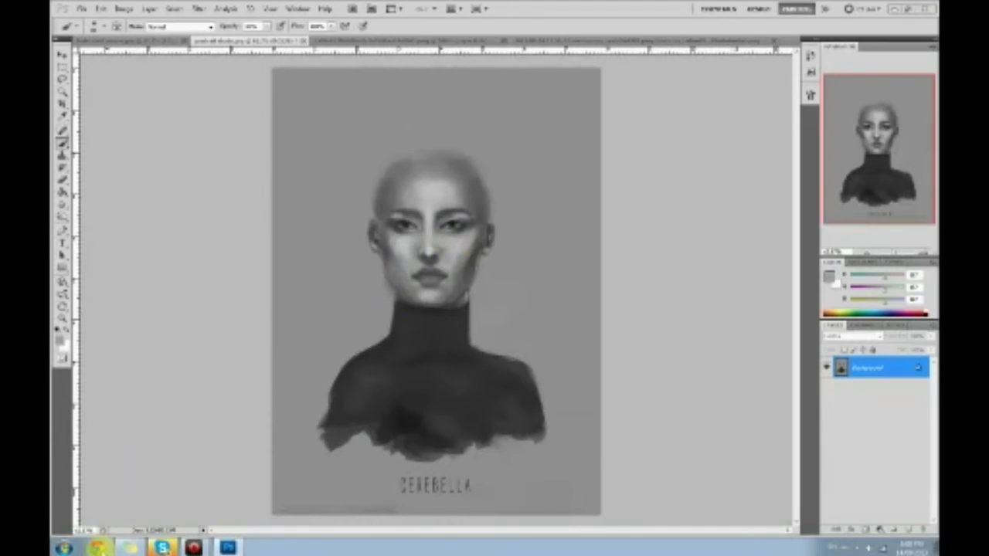
- Switch to Chrome, search Google for "scouse brows", and examine the before-and-after eyebrow image as reference
click(98, 547)
click(406, 88)
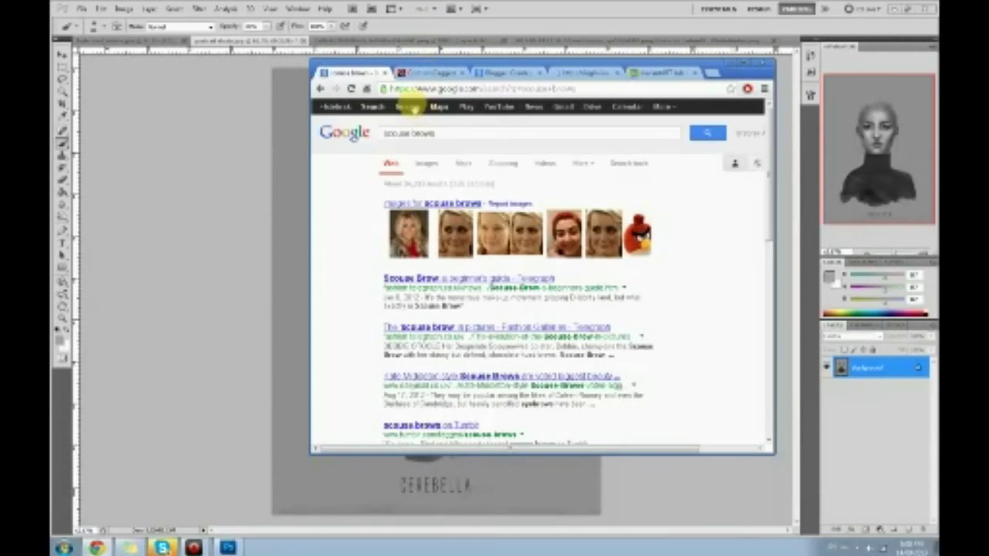
click(526, 231)
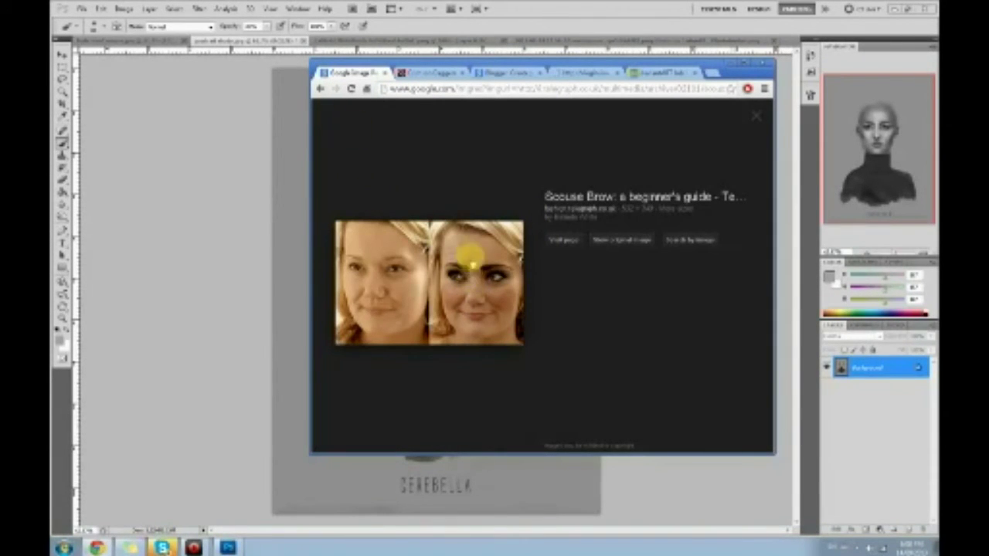
click(319, 88)
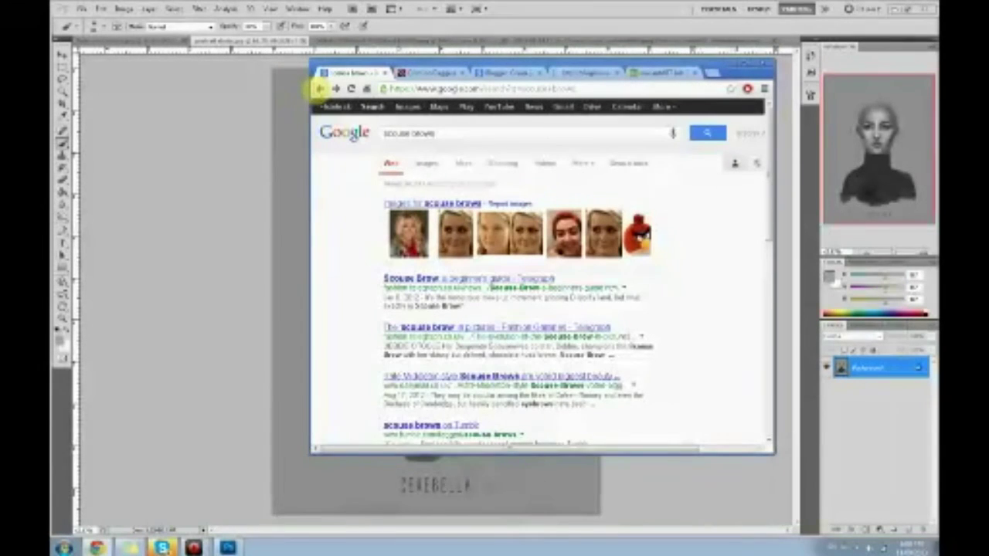
click(506, 241)
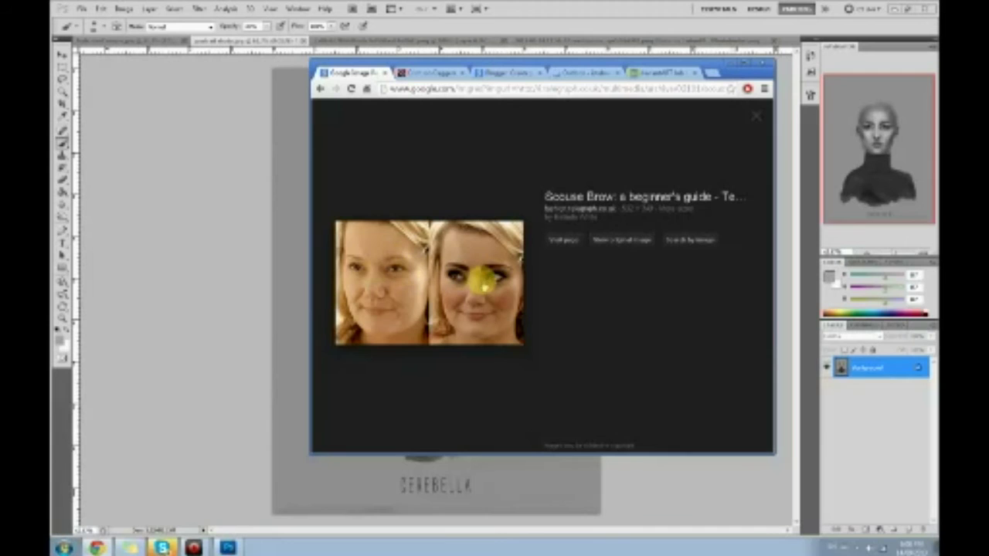
click(757, 61)
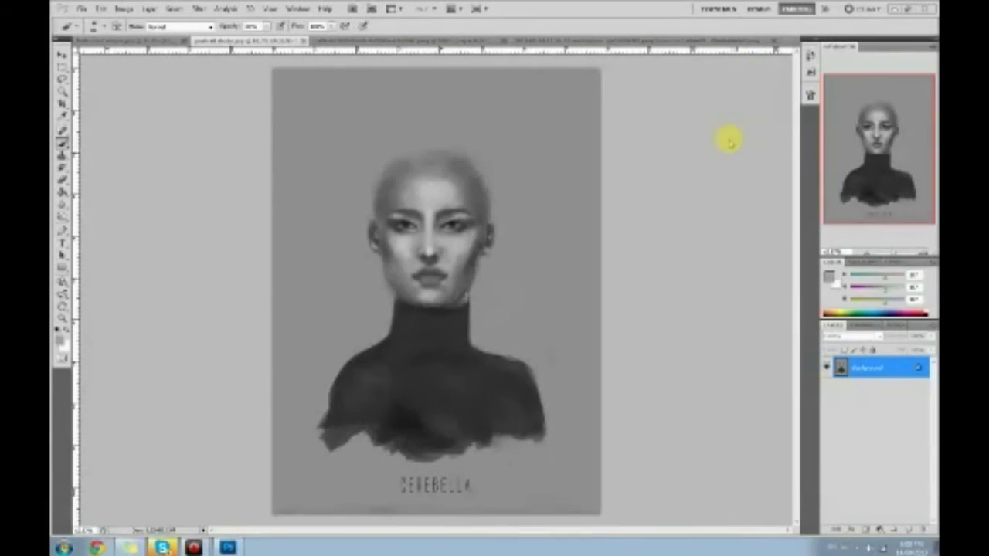
- Darken both eyebrows with the Burn tool set to the Shadows range
click(62, 221)
click(102, 224)
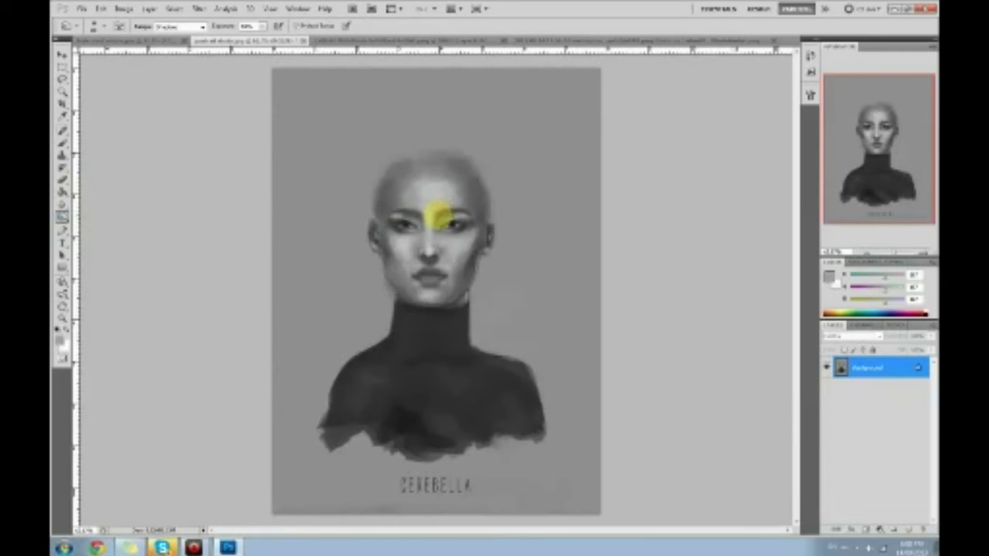
drag(438, 217, 409, 210)
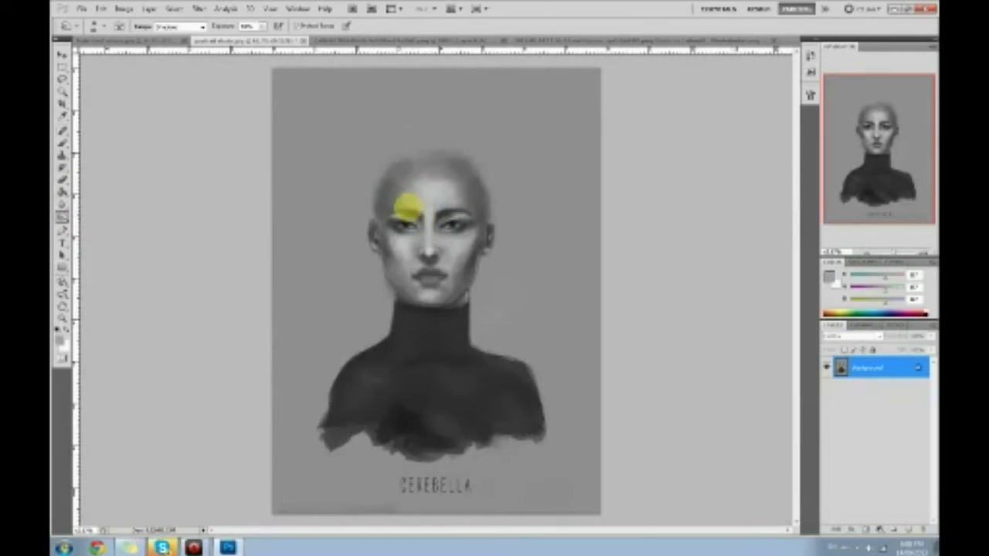
- Refine the eyebrow shapes with the brush, using tones sampled from the brows and the skin around them
key(b)
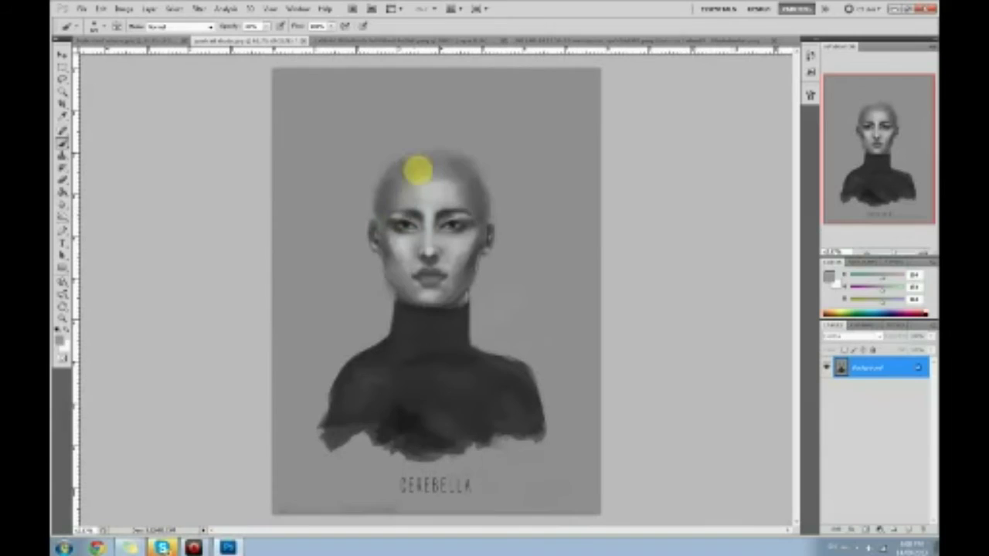
alt+click(406, 213)
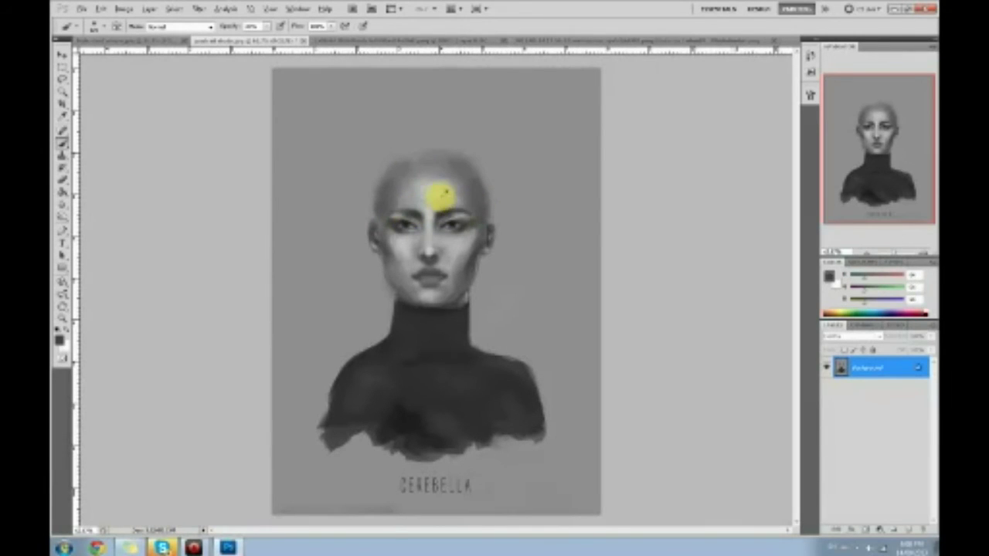
alt+click(448, 202)
alt+click(454, 209)
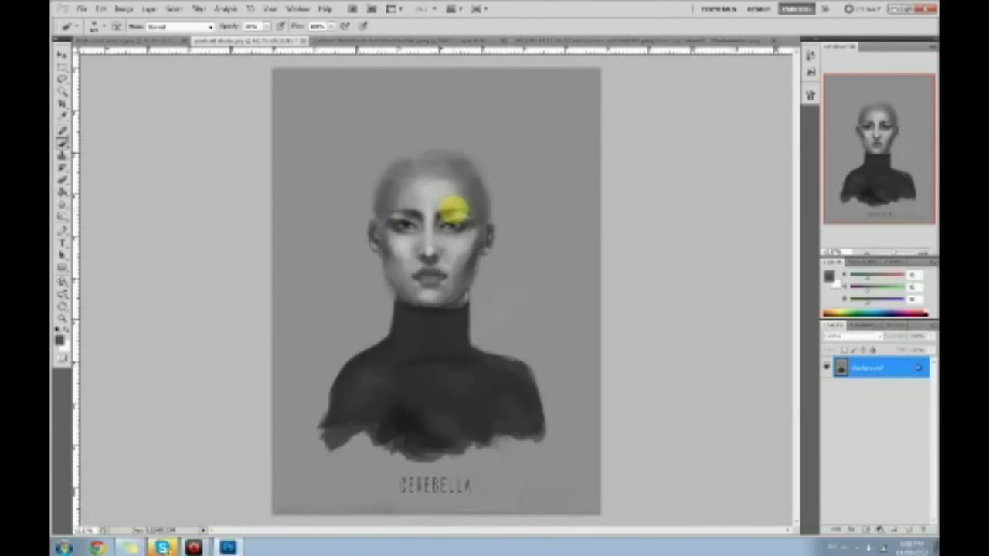
alt+click(456, 212)
alt+click(453, 205)
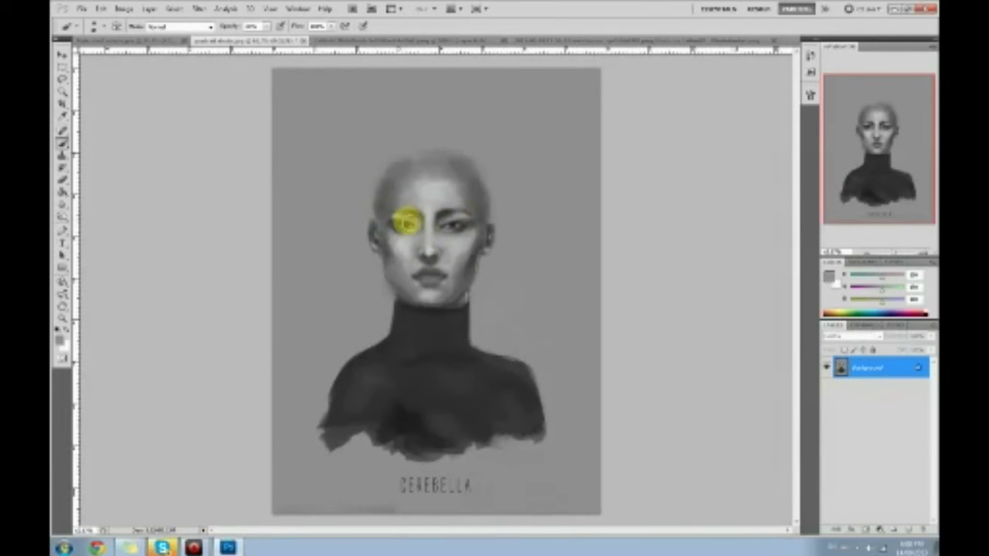
- Repaint the inner corners of the eyes with dark and light greys sampled around them
alt+click(452, 221)
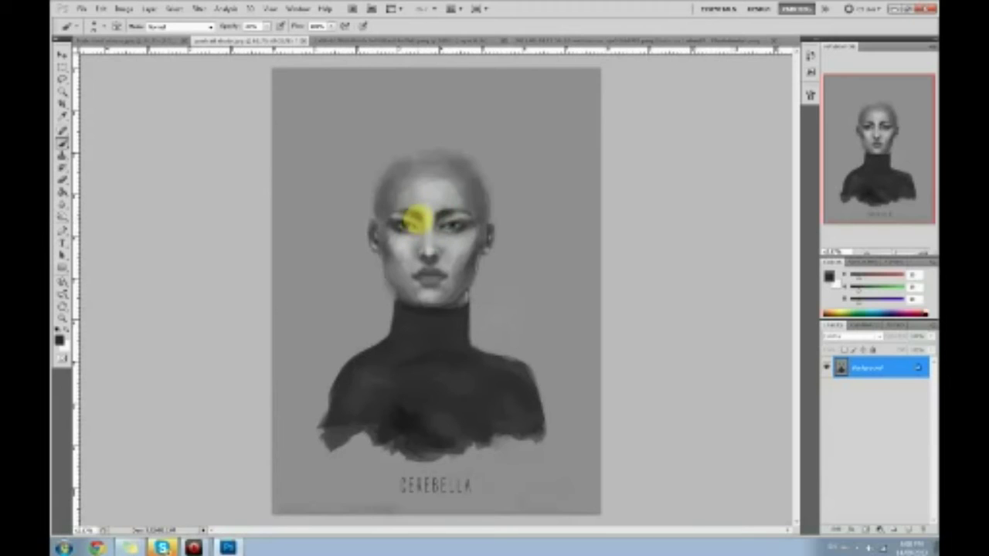
alt+click(421, 223)
alt+click(423, 219)
alt+click(423, 221)
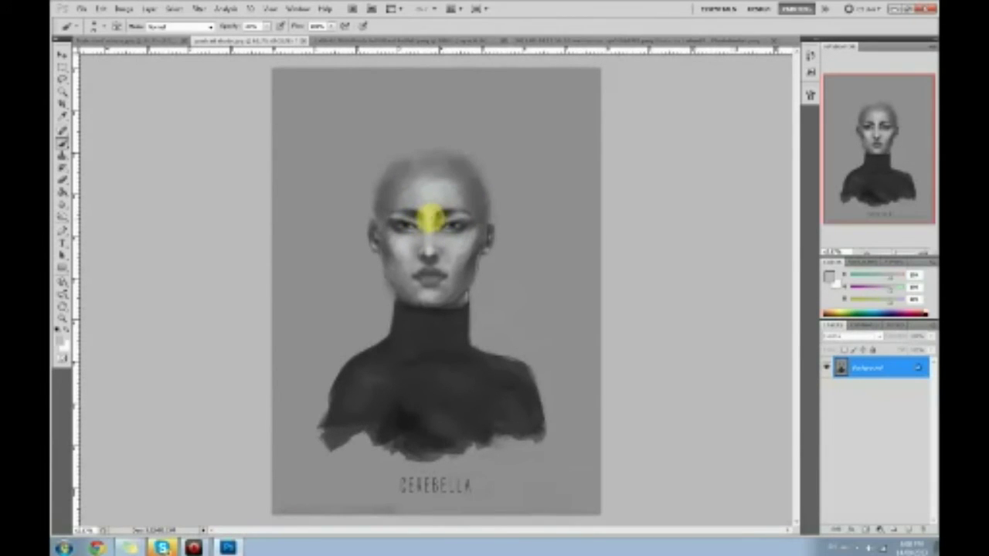
alt+click(422, 220)
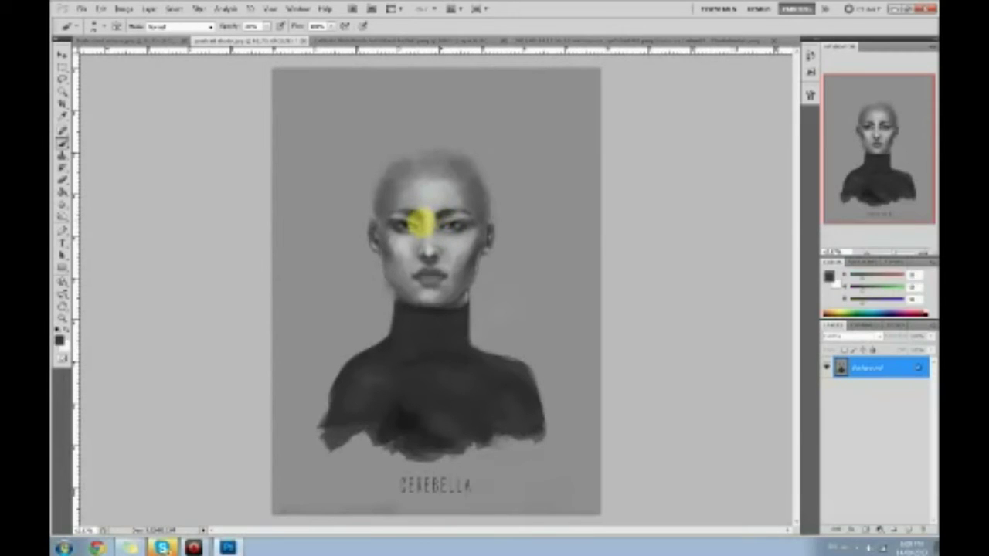
- Blend the skin beneath the eyes and along the nose bridge with locally sampled greys
alt+click(418, 225)
alt+click(422, 232)
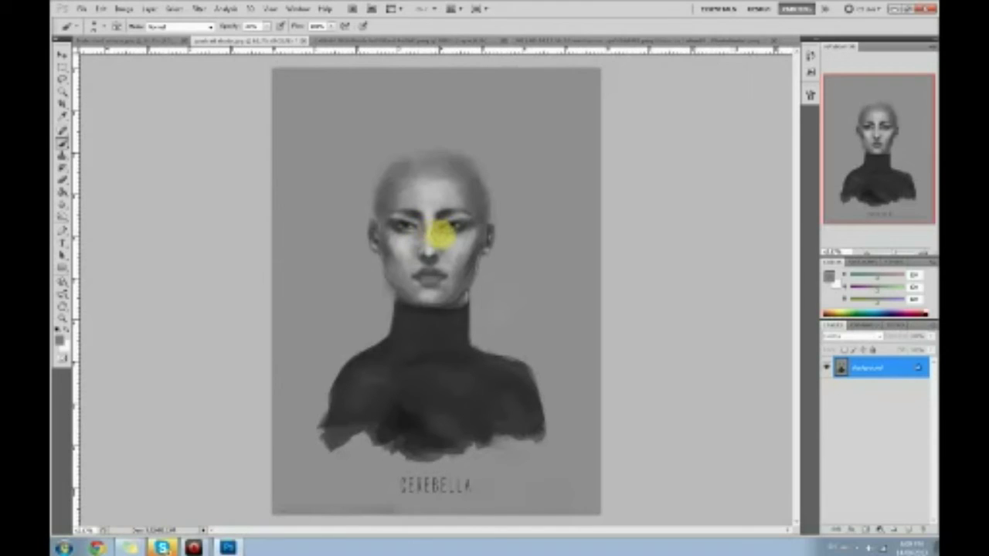
alt+click(453, 238)
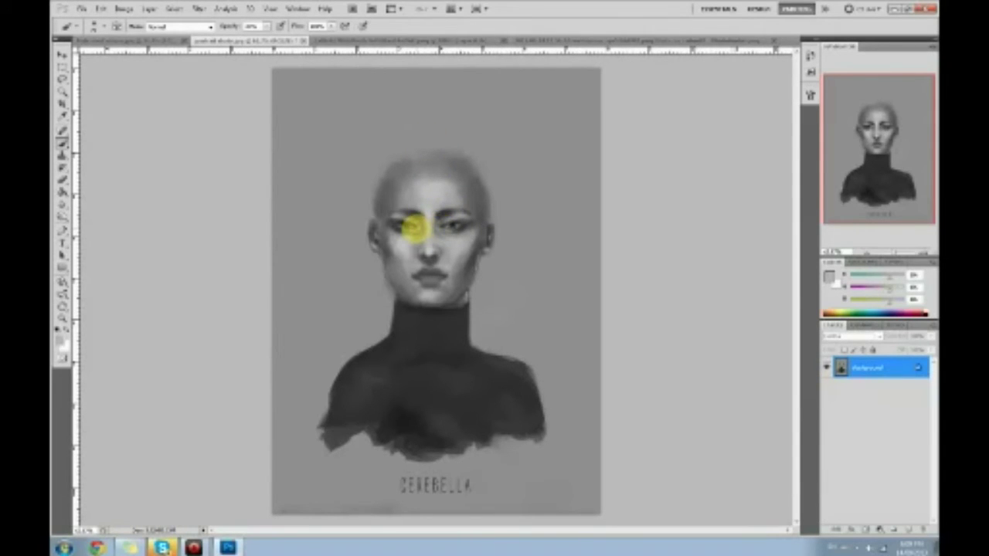
alt+click(434, 231)
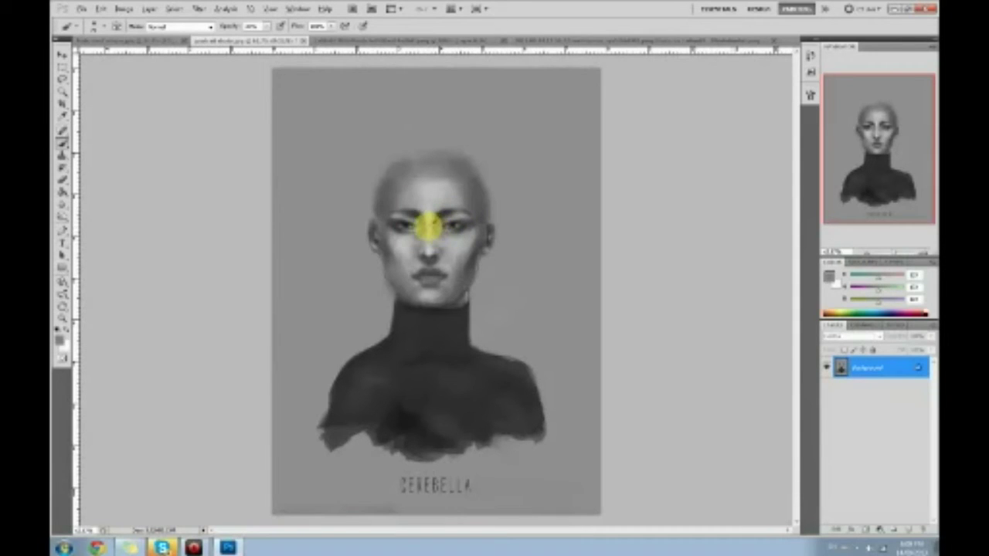
alt+click(427, 222)
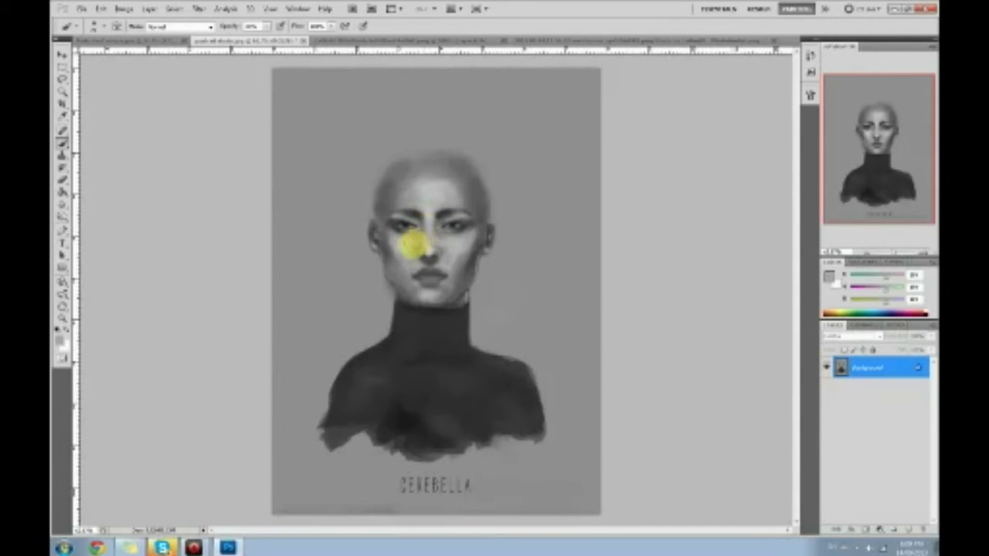
- Shade the nose tip and nostrils with nearby sampled tones and touch up the brow
alt+click(429, 247)
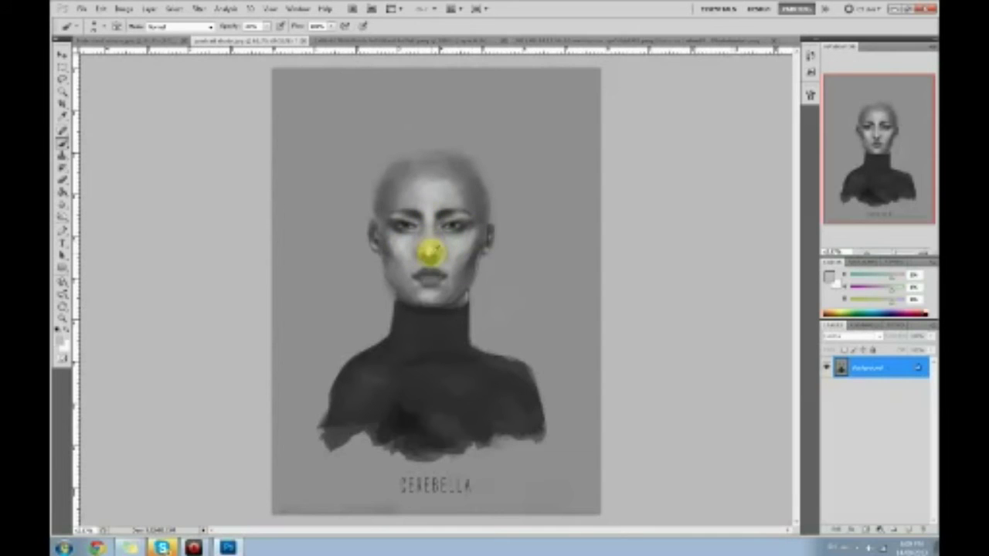
alt+click(431, 253)
alt+click(421, 265)
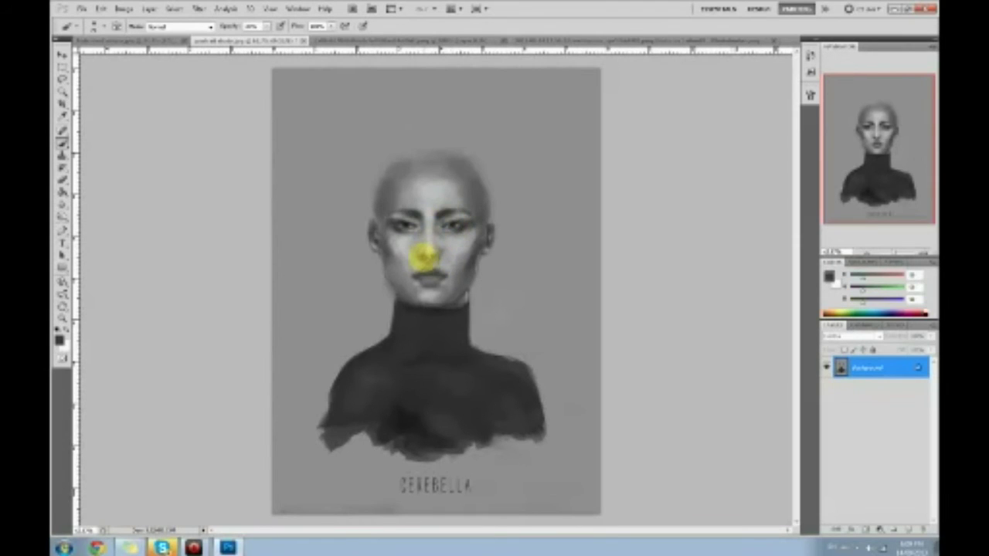
alt+click(439, 262)
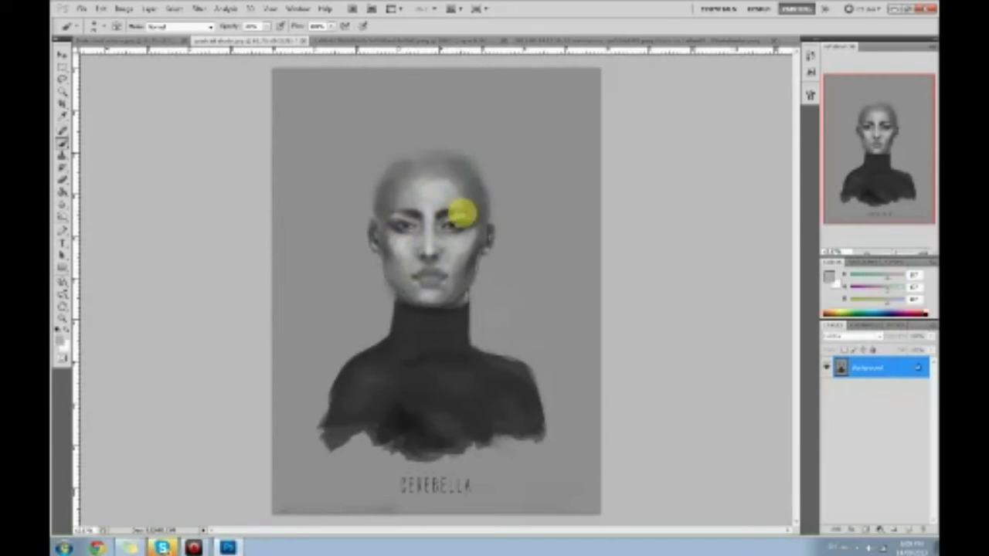
alt+click(442, 214)
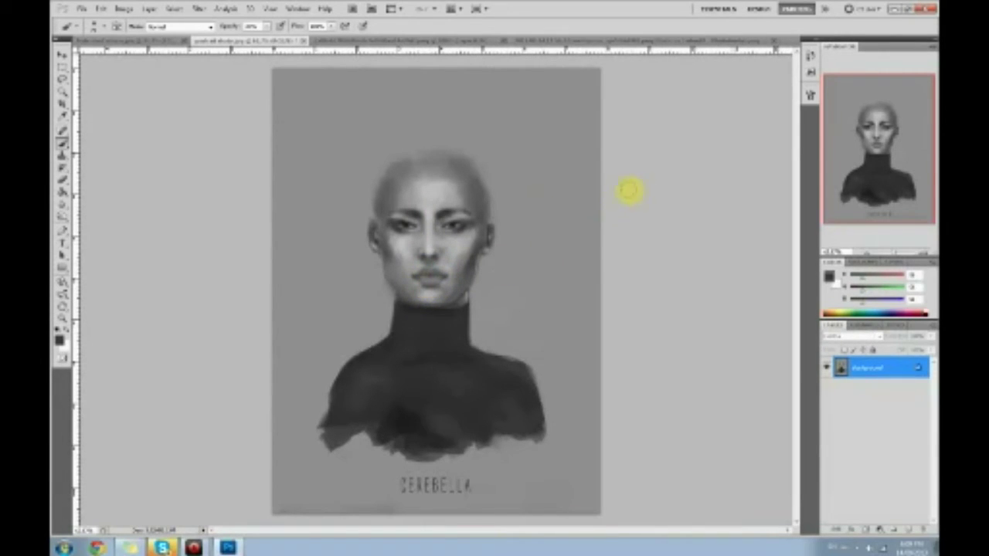
- Enlarge the skull with soft grey strokes over the crown and trim its outline with the sampled background grey
click(384, 189)
mouse_move(384, 189)
mouse_down()
mouse_move(411, 151)
mouse_move(386, 169)
mouse_move(445, 144)
mouse_move(390, 169)
mouse_move(434, 160)
mouse_move(479, 208)
mouse_move(424, 142)
mouse_move(395, 153)
mouse_move(422, 147)
mouse_move(477, 187)
mouse_up()
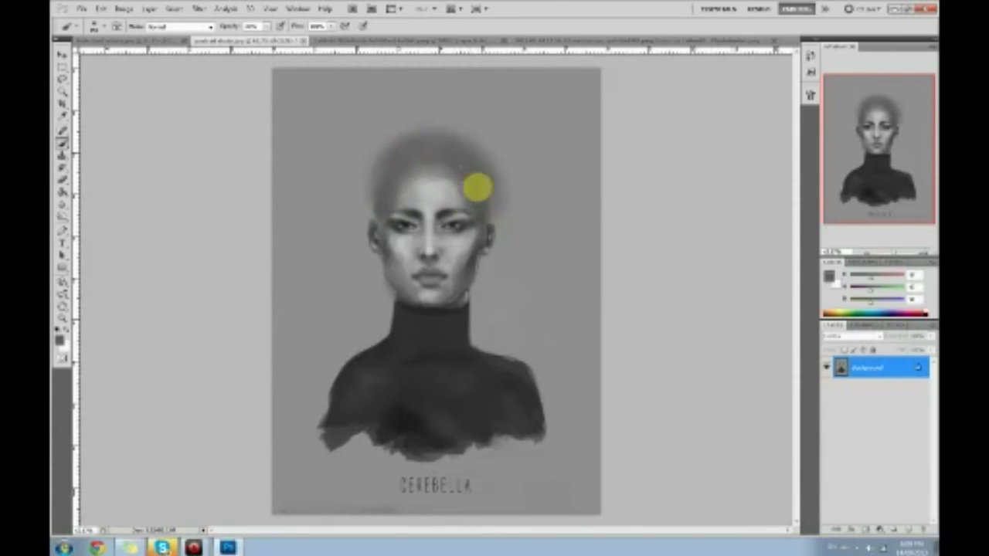
alt+click(342, 195)
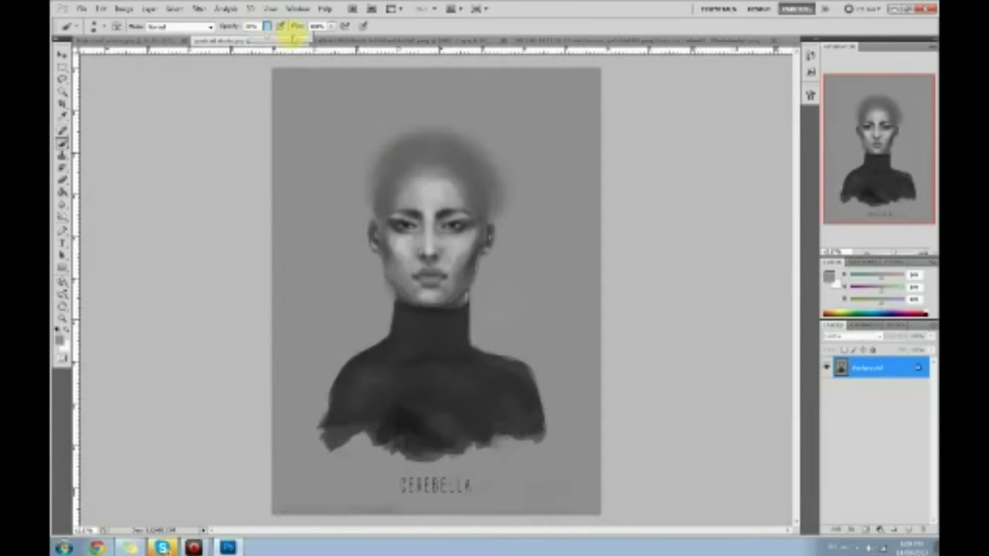
mouse_move(384, 190)
mouse_down()
mouse_move(397, 125)
mouse_move(368, 158)
mouse_move(461, 116)
mouse_move(526, 175)
mouse_move(442, 125)
mouse_move(505, 169)
mouse_move(494, 157)
mouse_move(497, 224)
mouse_move(473, 124)
mouse_move(468, 141)
mouse_move(397, 117)
mouse_move(430, 130)
mouse_move(471, 124)
mouse_move(360, 152)
mouse_move(378, 154)
mouse_move(399, 135)
mouse_move(377, 218)
mouse_move(367, 199)
mouse_move(383, 189)
mouse_move(382, 210)
mouse_move(418, 142)
mouse_move(417, 152)
mouse_move(405, 156)
mouse_move(414, 142)
mouse_move(443, 145)
mouse_move(384, 181)
mouse_up()
alt+click(467, 143)
drag(467, 143, 417, 134)
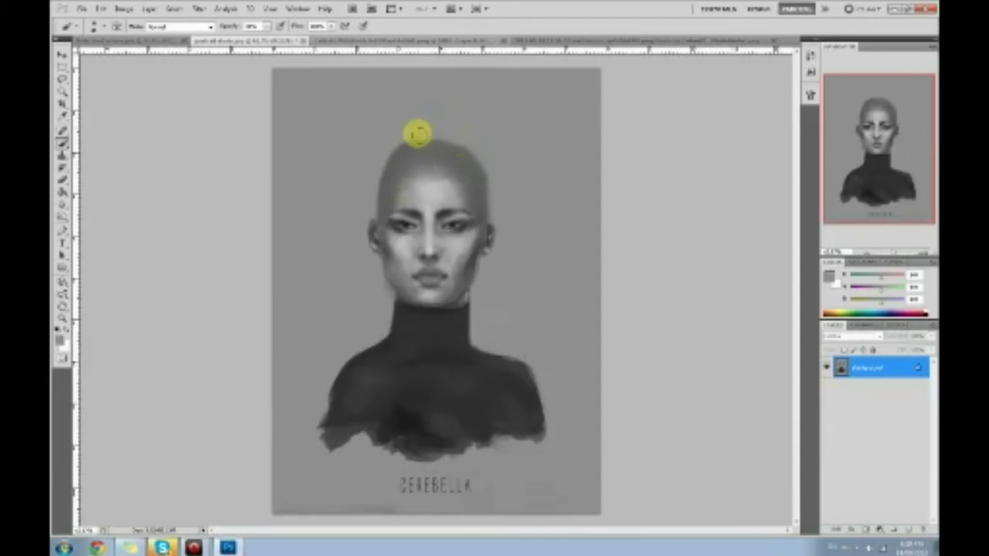
click(370, 181)
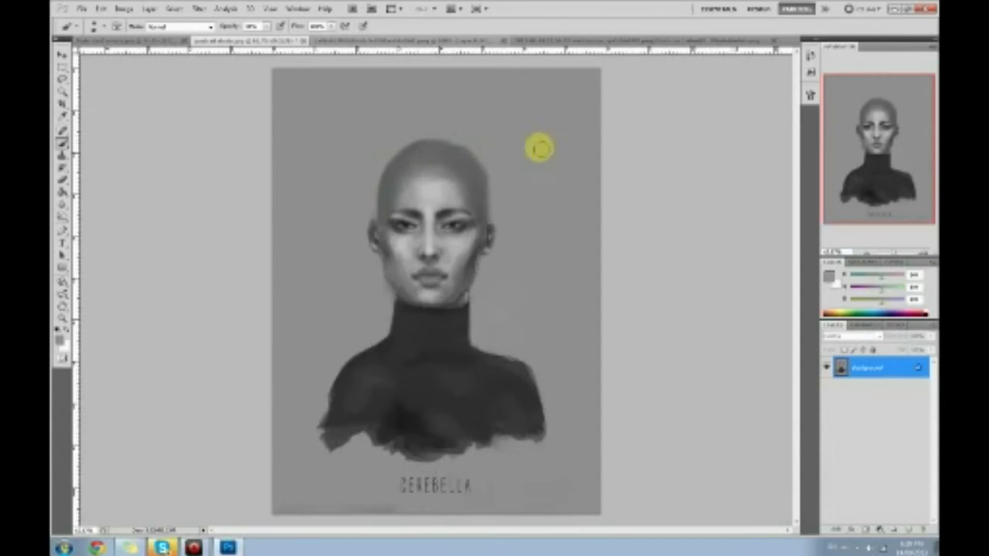
- Blend the forehead into the enlarged skull with sampled skin greys, adjusting the brush opacity and undoing the speckled stroke
alt+click(414, 199)
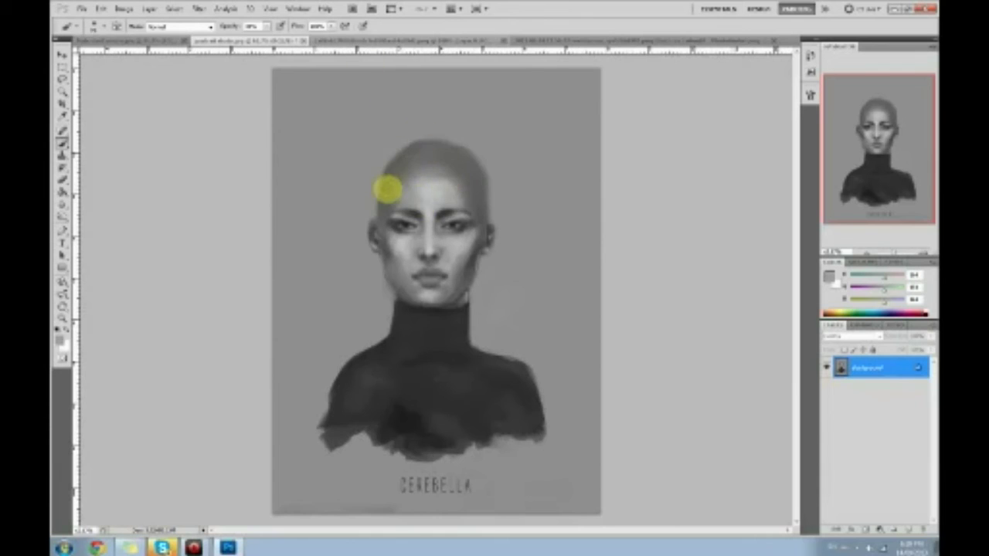
drag(263, 36, 255, 36)
alt+click(403, 182)
mouse_move(392, 193)
mouse_down()
mouse_move(423, 155)
mouse_move(466, 176)
mouse_move(478, 206)
mouse_up()
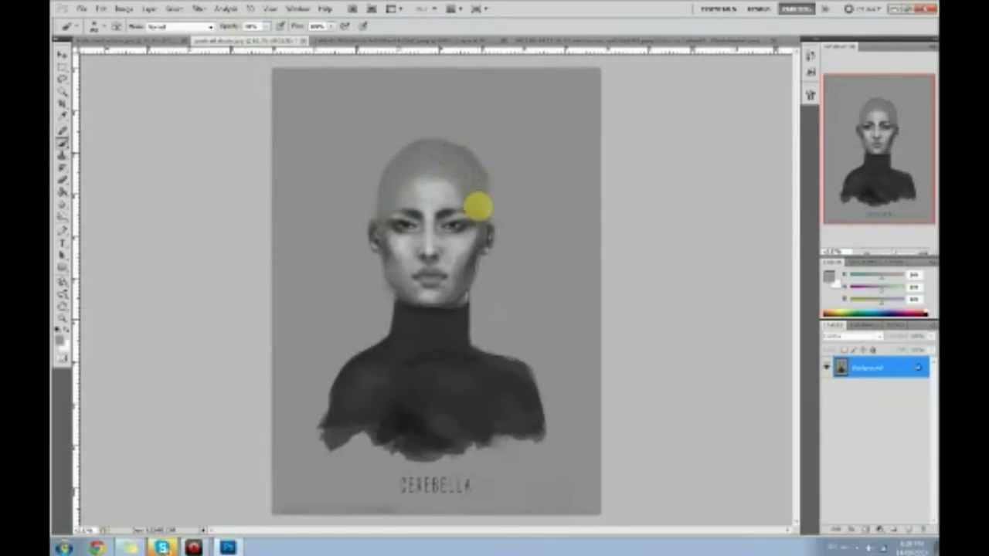
key(ctrl+z)
alt+click(401, 194)
mouse_move(395, 198)
mouse_down()
mouse_move(408, 166)
mouse_move(435, 155)
mouse_move(468, 180)
mouse_move(412, 184)
mouse_move(445, 177)
mouse_move(466, 200)
mouse_move(445, 170)
mouse_move(421, 164)
mouse_move(405, 185)
mouse_move(416, 170)
mouse_move(469, 156)
mouse_move(439, 152)
mouse_move(398, 164)
mouse_move(471, 162)
mouse_move(362, 173)
mouse_move(374, 211)
mouse_move(377, 159)
mouse_move(377, 214)
mouse_move(418, 110)
mouse_move(501, 188)
mouse_move(496, 177)
mouse_move(495, 213)
mouse_move(482, 140)
mouse_move(493, 208)
mouse_move(492, 187)
mouse_move(442, 118)
mouse_move(485, 161)
mouse_move(400, 136)
mouse_move(420, 129)
mouse_move(369, 160)
mouse_move(339, 202)
mouse_move(435, 138)
mouse_move(541, 137)
mouse_up()
alt+click(462, 194)
alt+click(420, 176)
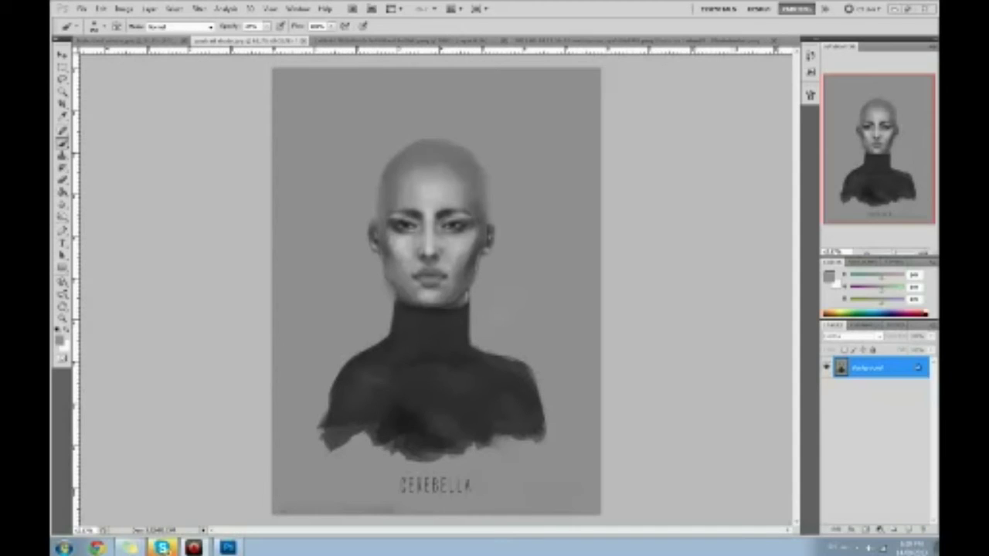
- Touch up the eyes with a sampled dark tone and smooth both cheeks with locally sampled greys
click(459, 222)
alt+click(407, 224)
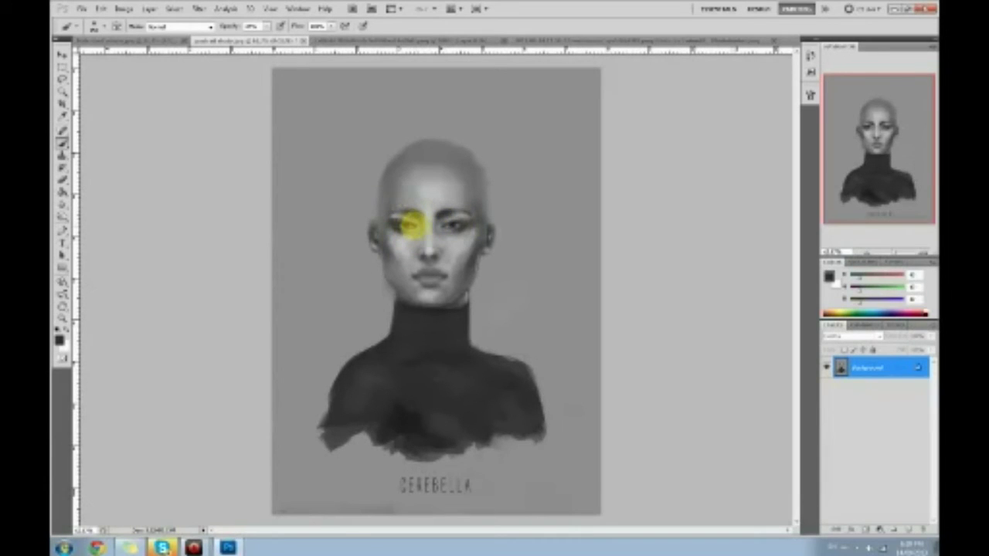
alt+click(454, 261)
alt+click(456, 261)
alt+click(386, 250)
alt+click(404, 251)
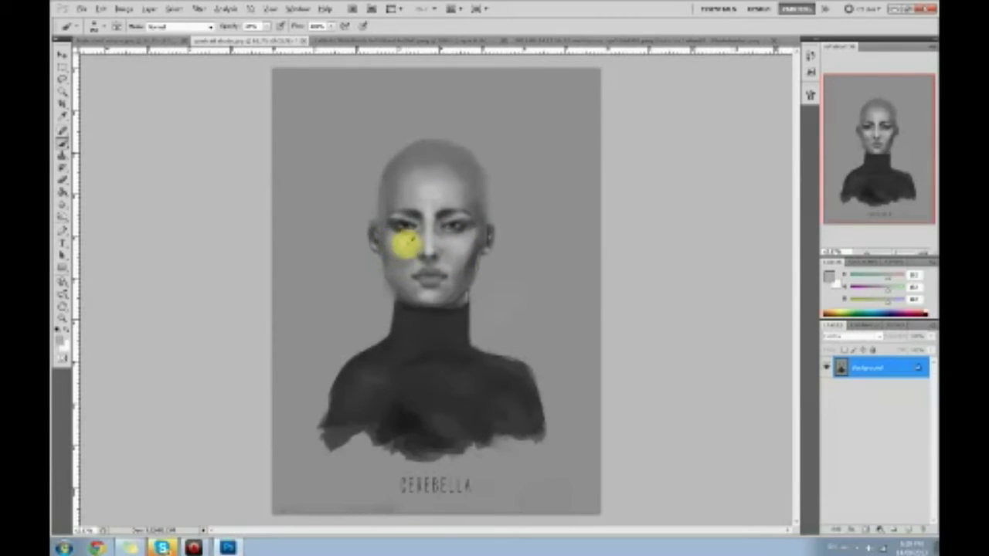
alt+click(406, 246)
- Brighten the cheeks under both eyes with the Dodge tool
drag(62, 216, 96, 215)
drag(404, 235, 397, 239)
drag(462, 234, 457, 241)
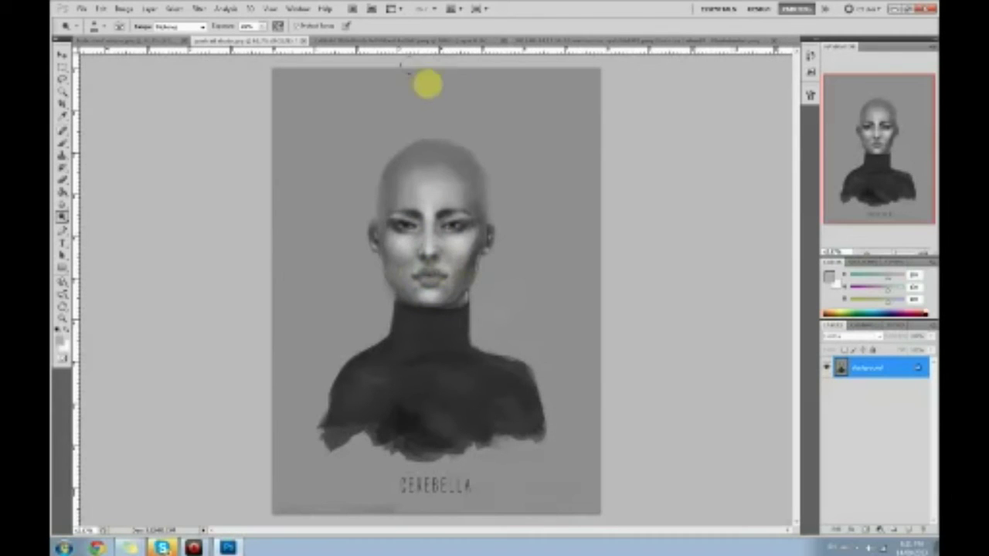
- Sketch a narrow almond-shaped eye with an arched brow and a lower contour line in dark grey beside the head
key(b)
alt+click(399, 231)
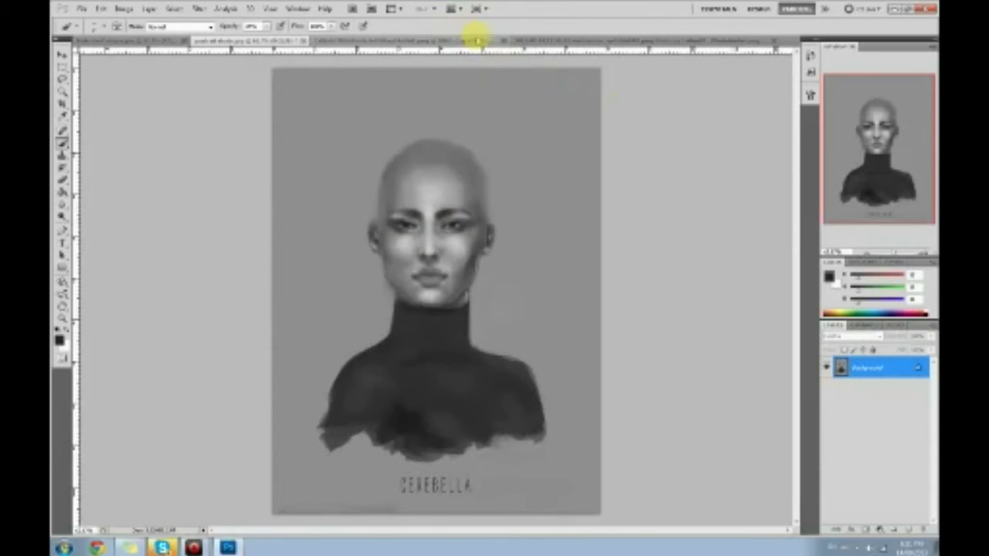
drag(509, 116, 562, 105)
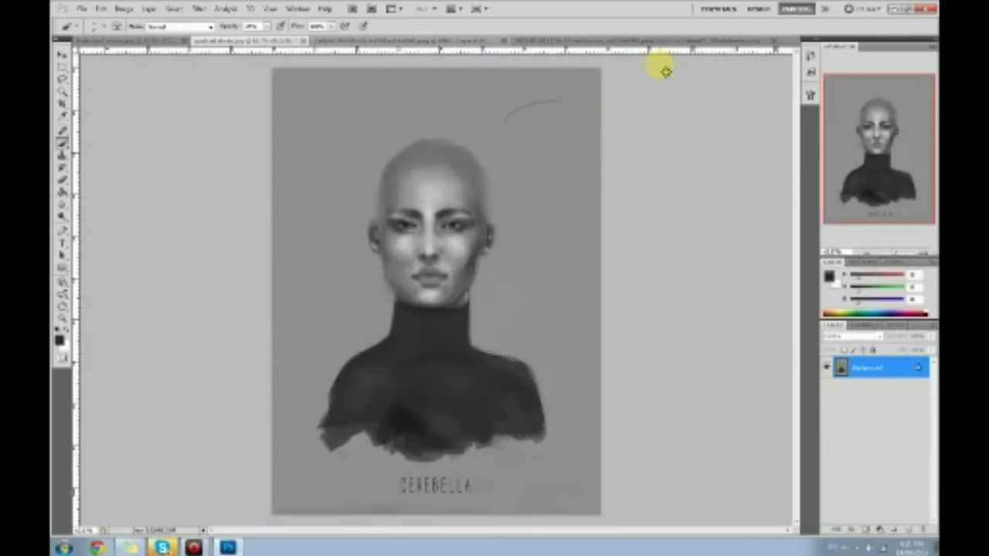
key(ctrl+z)
drag(505, 125, 570, 108)
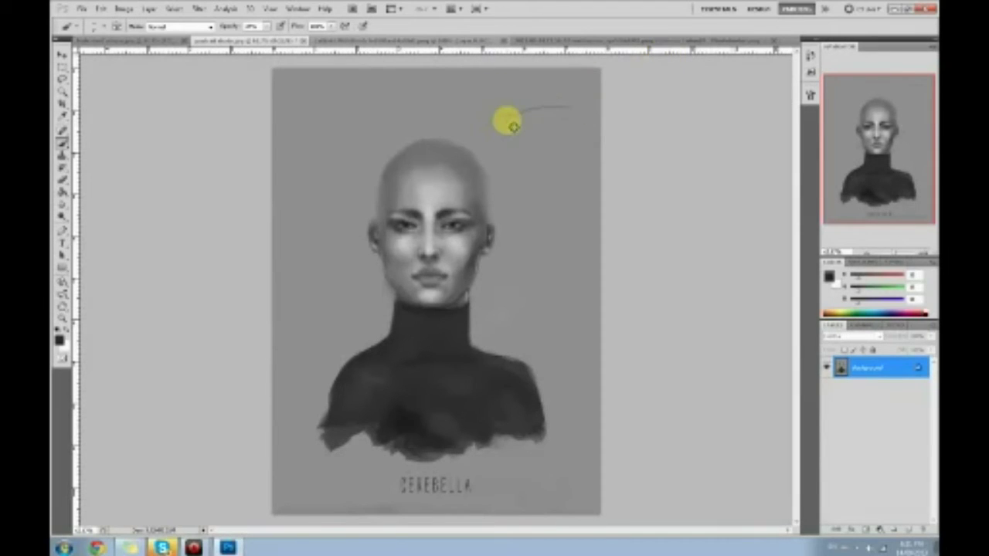
mouse_move(509, 125)
mouse_down()
mouse_move(576, 114)
mouse_move(535, 122)
mouse_move(533, 134)
mouse_move(544, 129)
mouse_move(536, 134)
mouse_move(506, 132)
mouse_move(537, 122)
mouse_up()
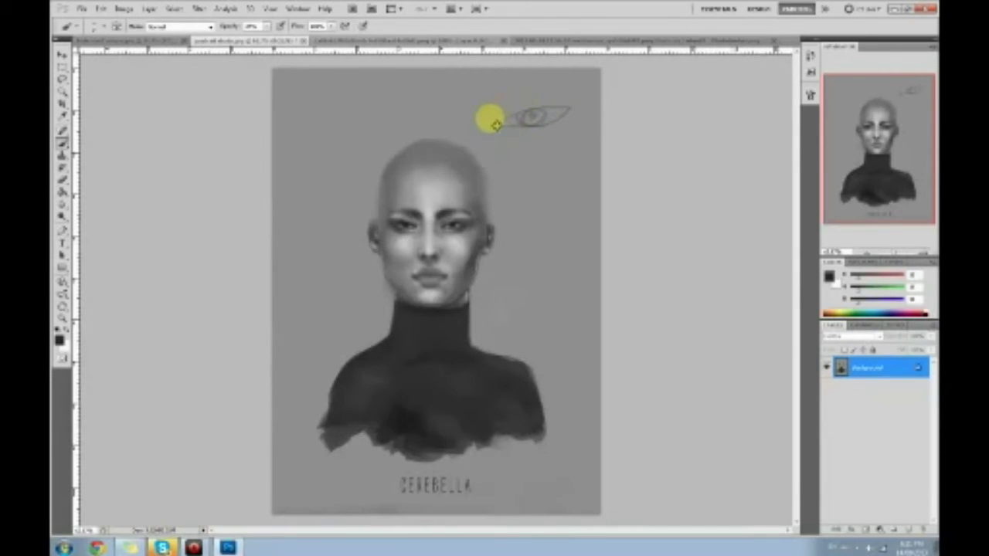
drag(493, 120, 512, 88)
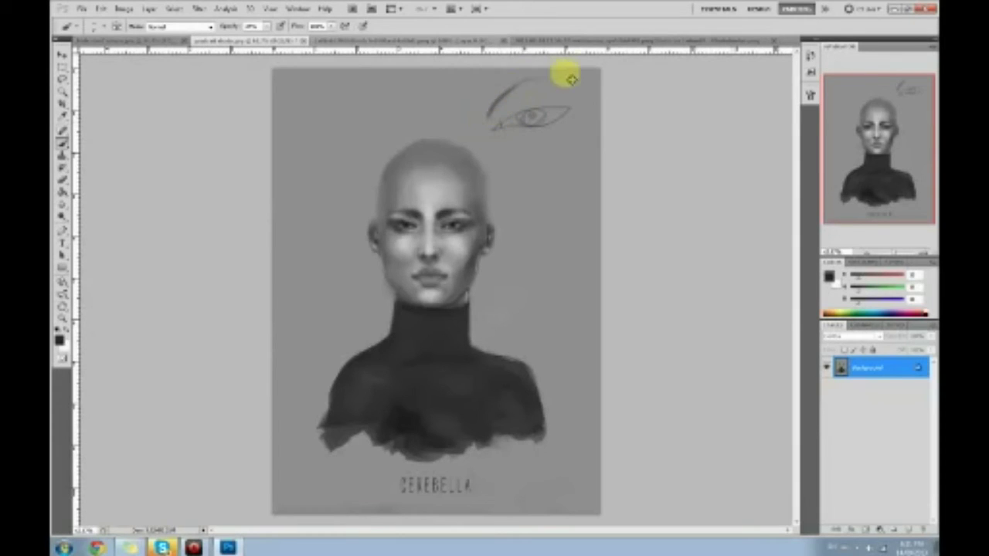
drag(496, 146, 540, 158)
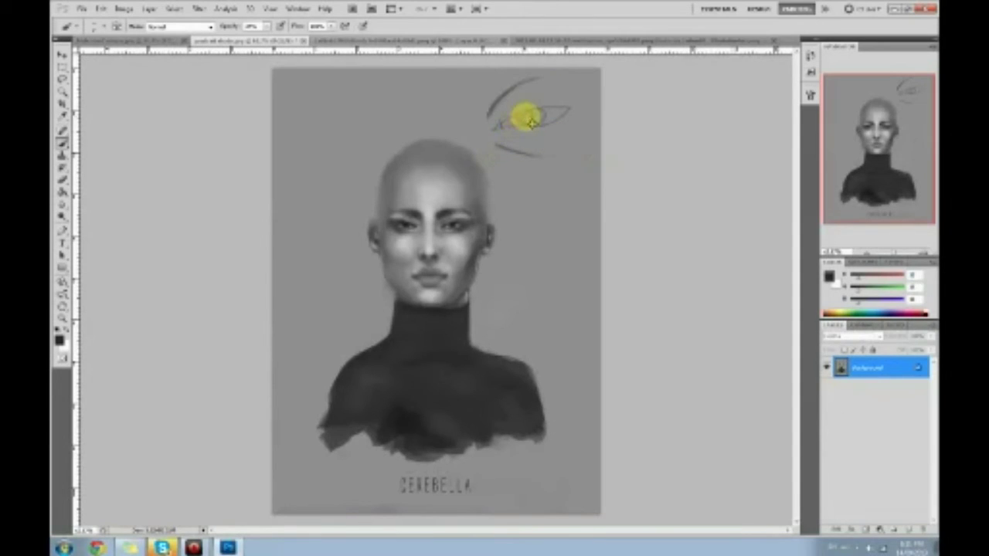
- Sketch a second, rounder eye with a large iris and lid lines below the first eye sketch
mouse_move(521, 209)
mouse_down()
mouse_move(561, 219)
mouse_move(531, 204)
mouse_move(513, 220)
mouse_move(576, 204)
mouse_move(508, 230)
mouse_move(577, 221)
mouse_move(536, 208)
mouse_move(548, 225)
mouse_move(565, 219)
mouse_move(535, 216)
mouse_move(543, 226)
mouse_move(548, 211)
mouse_move(530, 183)
mouse_move(510, 216)
mouse_move(542, 186)
mouse_move(516, 191)
mouse_move(567, 188)
mouse_move(529, 182)
mouse_move(510, 203)
mouse_move(538, 179)
mouse_move(510, 189)
mouse_up()
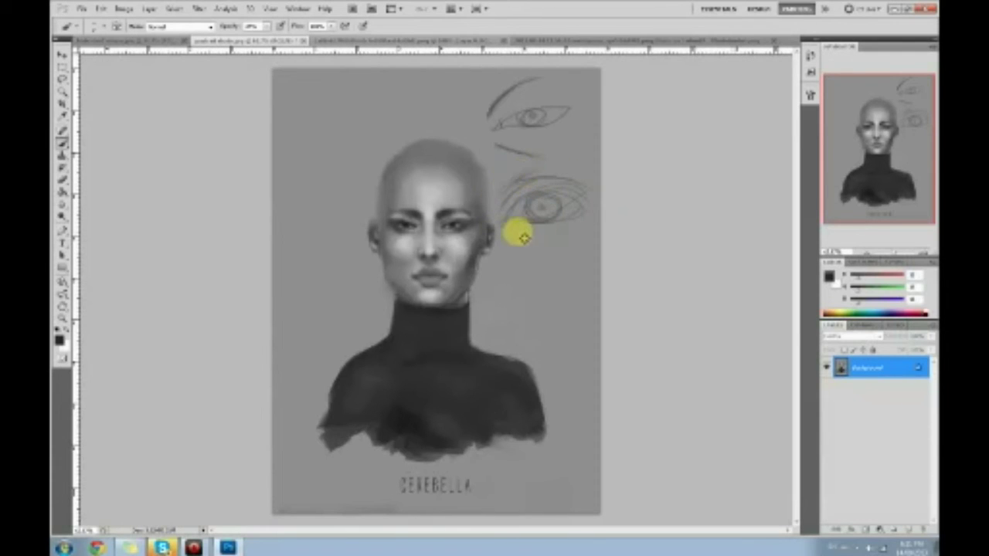
mouse_move(520, 236)
mouse_down()
mouse_move(591, 234)
mouse_move(565, 242)
mouse_move(588, 228)
mouse_move(555, 195)
mouse_up()
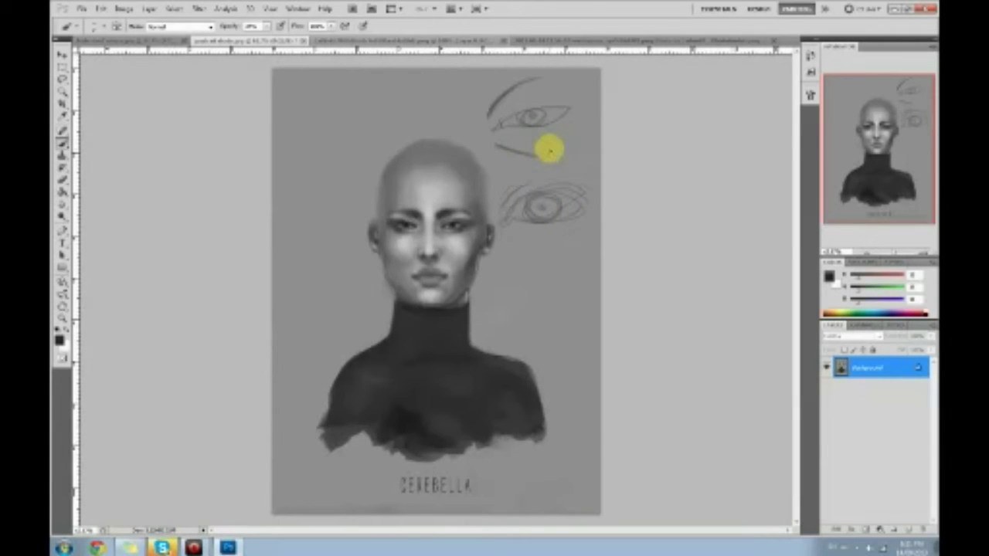
- Undo the demonstration eye sketches and the stray trial strokes beside the head
key(ctrl+alt+z)
key(ctrl+alt+z)
key(ctrl+alt+z)
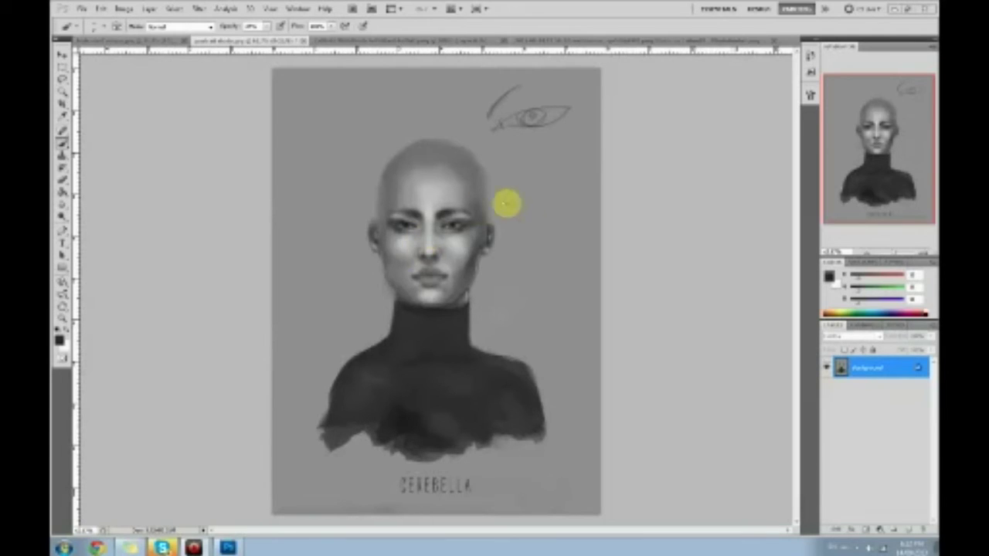
click(535, 197)
key(ctrl+z)
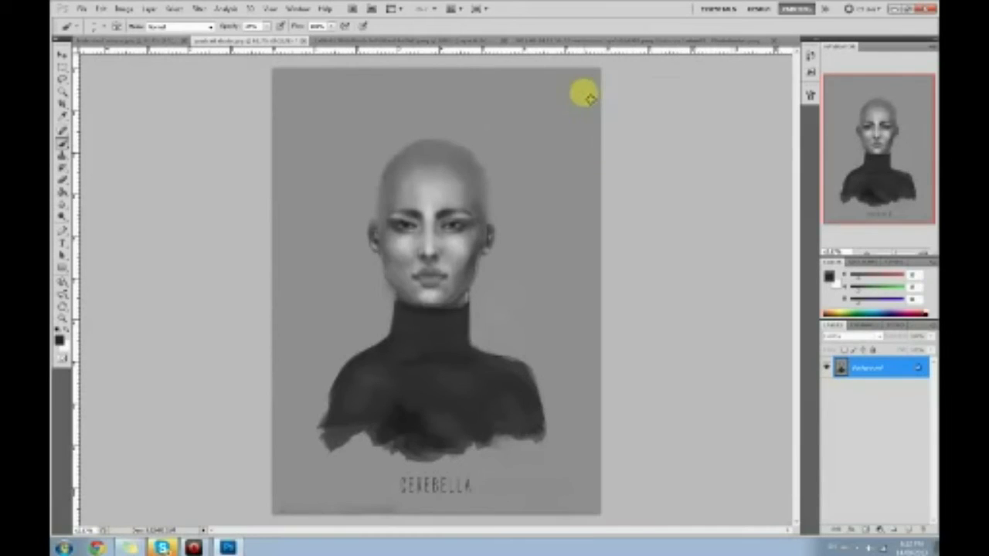
mouse_move(476, 120)
mouse_down()
mouse_move(528, 97)
mouse_move(521, 86)
mouse_move(548, 101)
mouse_up()
key(ctrl+z)
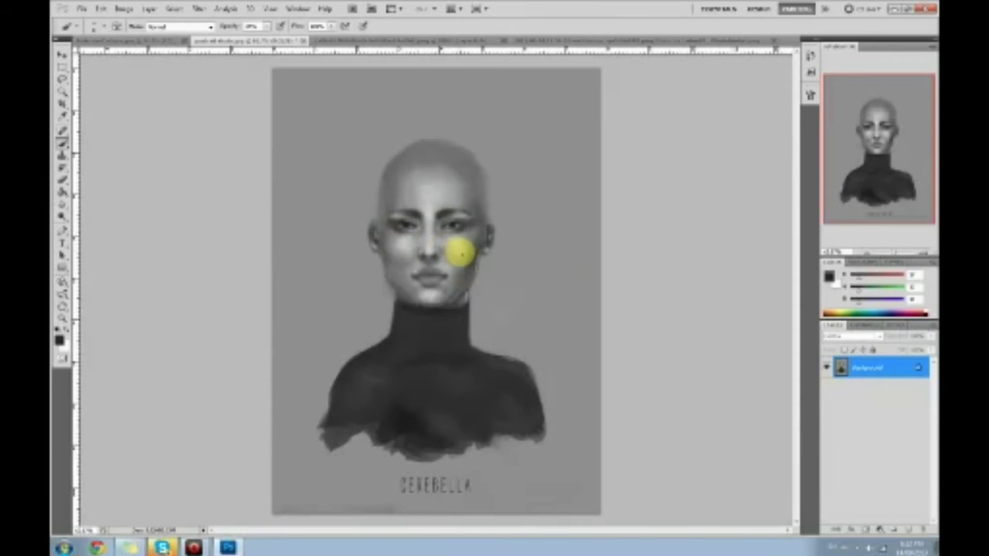
- Inspect the face up close and restore the most recent brush state in the document's history
key(ctrl+plus)
key(ctrl+plus)
key(ctrl+plus)
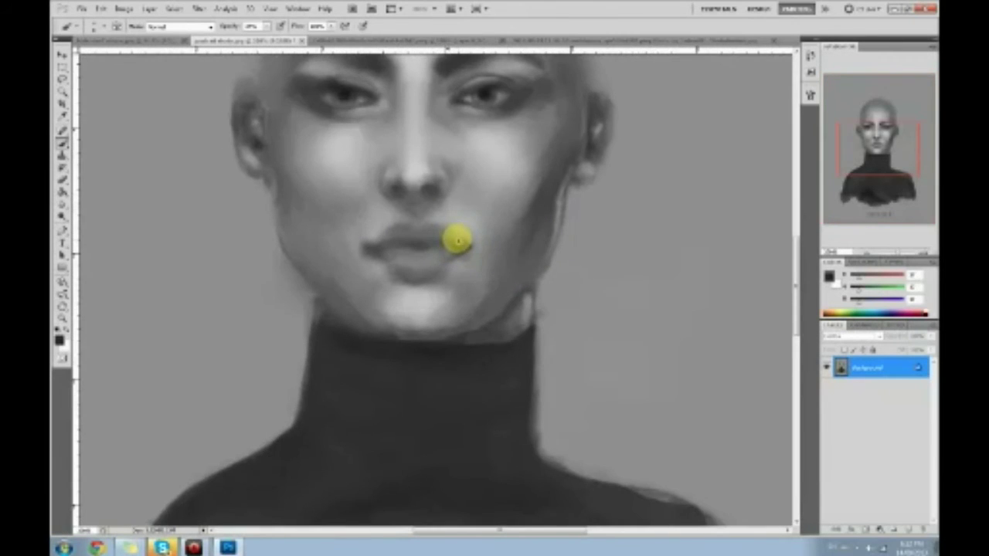
scroll(429, 154, up, 3)
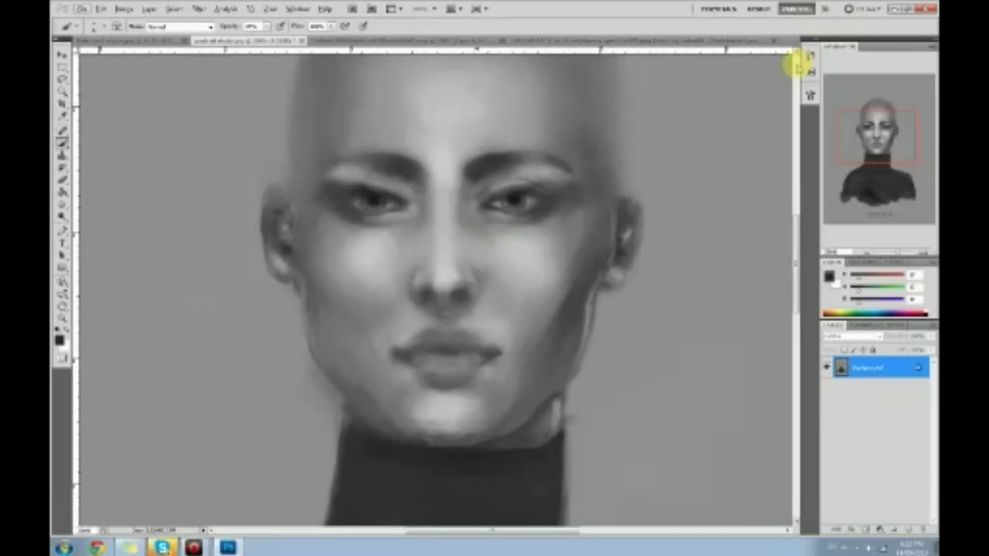
click(811, 54)
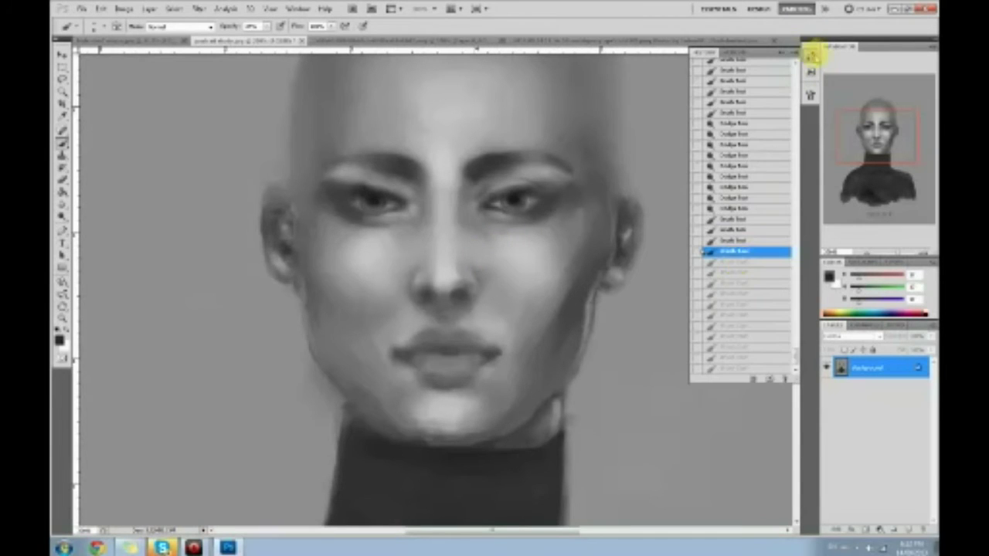
click(743, 370)
key(ctrl+minus)
key(ctrl+minus)
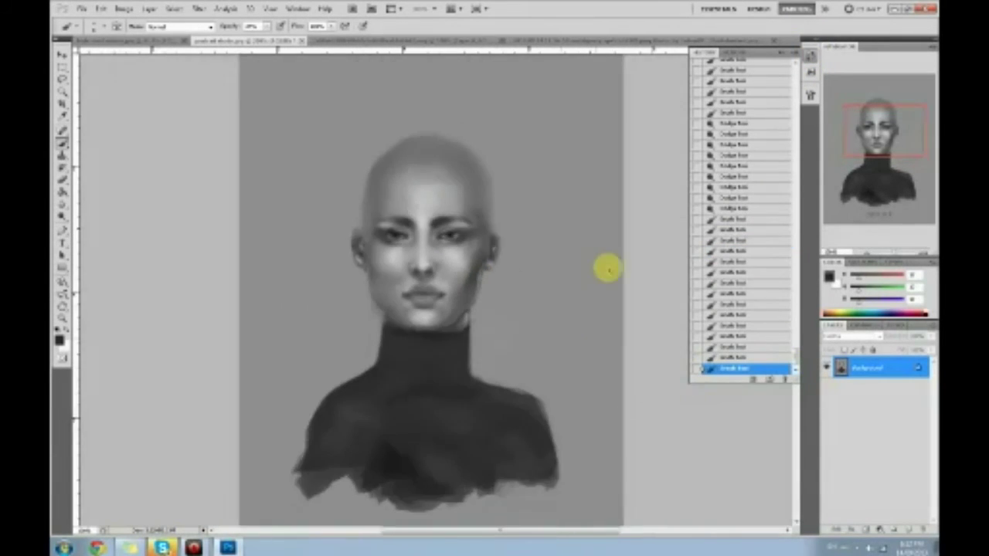
- Sketch loose oval and curved demonstration lines above the head with a sampled dark grey, undoing the last strokes
alt+click(443, 215)
mouse_move(364, 120)
mouse_down()
mouse_move(326, 90)
mouse_move(368, 137)
mouse_move(337, 143)
mouse_up()
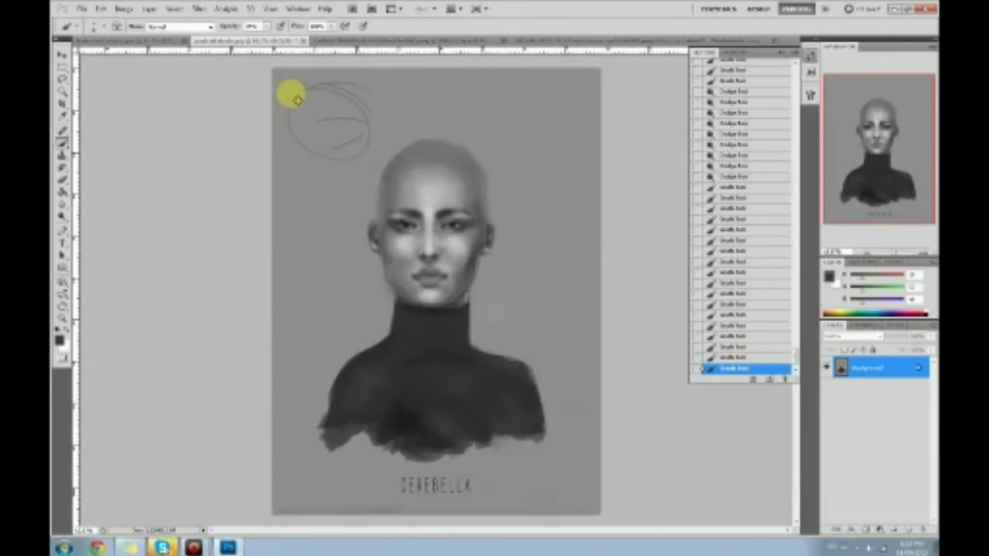
key(ctrl+z)
key(ctrl+z)
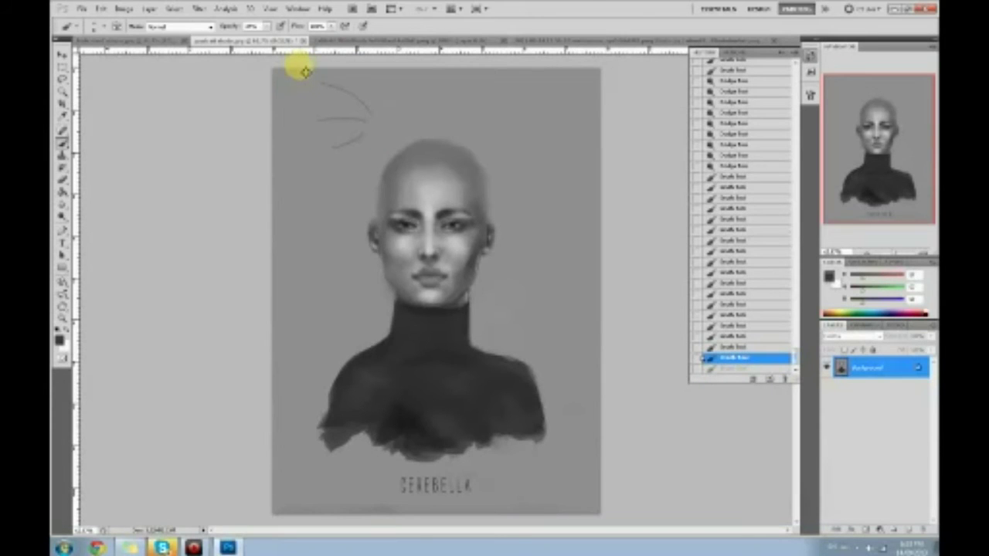
- Sketch a round eye with iris and brow, plus loose curved and angled demonstration lines around the head
drag(430, 99, 473, 82)
mouse_move(453, 98)
mouse_down()
mouse_move(465, 125)
mouse_move(453, 97)
mouse_up()
drag(453, 104, 454, 106)
drag(429, 104, 432, 131)
drag(439, 82, 427, 95)
drag(385, 83, 361, 90)
mouse_move(393, 126)
mouse_down()
mouse_move(377, 195)
mouse_move(370, 178)
mouse_move(372, 201)
mouse_up()
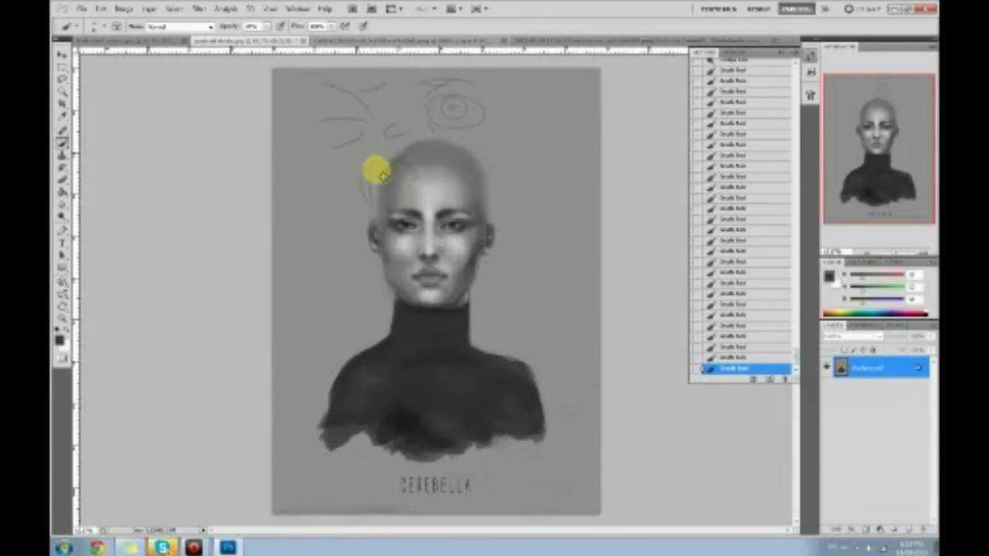
drag(525, 99, 510, 137)
mouse_move(290, 126)
mouse_down()
mouse_move(314, 130)
mouse_move(302, 142)
mouse_up()
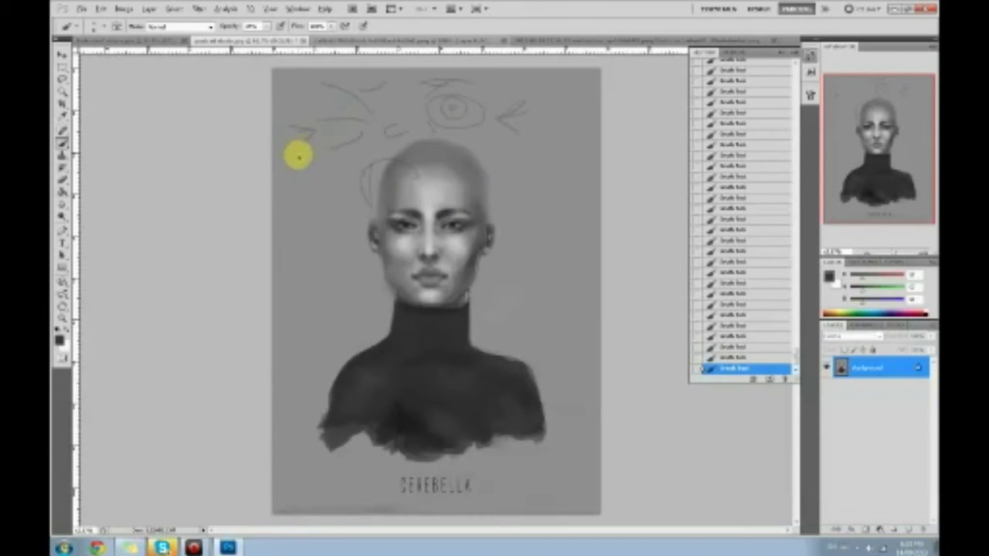
- Undo all the demonstration sketch lines around the head
key(ctrl+alt+z)
key(ctrl+alt+z)
key(ctrl+alt+z)
key(ctrl+alt+z)
key(ctrl+alt+z)
key(ctrl+alt+z)
key(ctrl+alt+z)
key(ctrl+alt+z)
key(ctrl+alt+z)
key(ctrl+alt+z)
key(ctrl+alt+z)
key(ctrl+alt+z)
key(ctrl+alt+z)
key(ctrl+alt+z)
key(ctrl+alt+z)
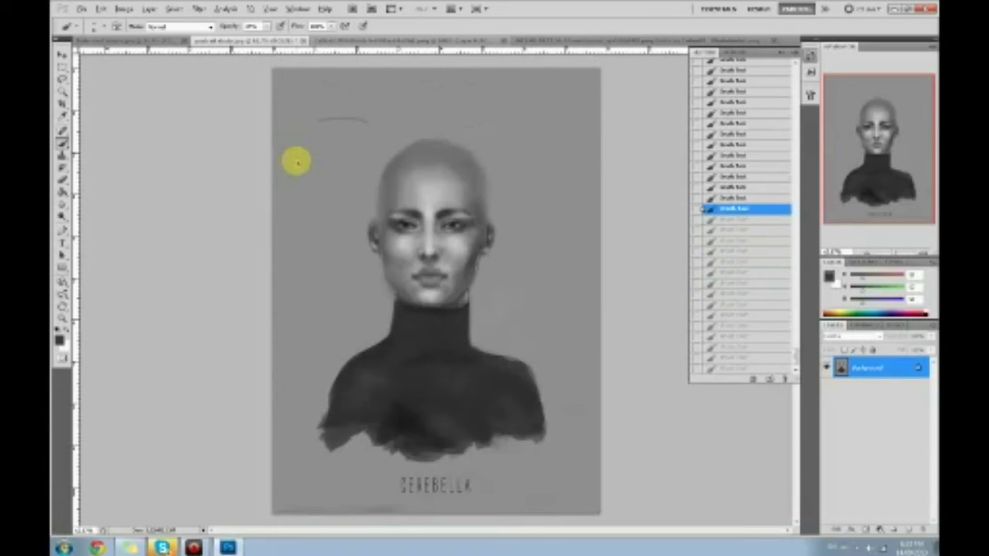
key(ctrl+alt+z)
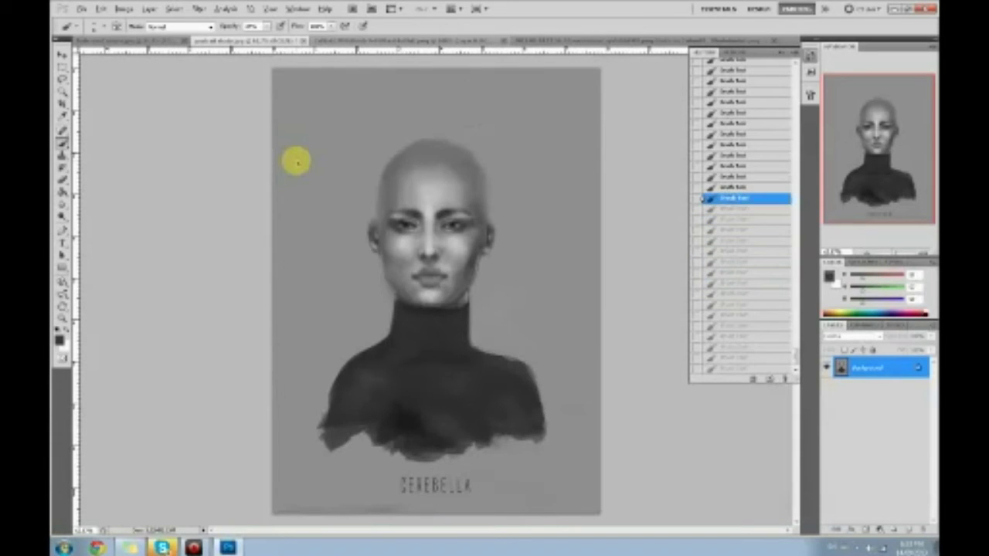
- Shade the upper lids and inner corners of both eyes with tones sampled from the eye area
alt+click(402, 222)
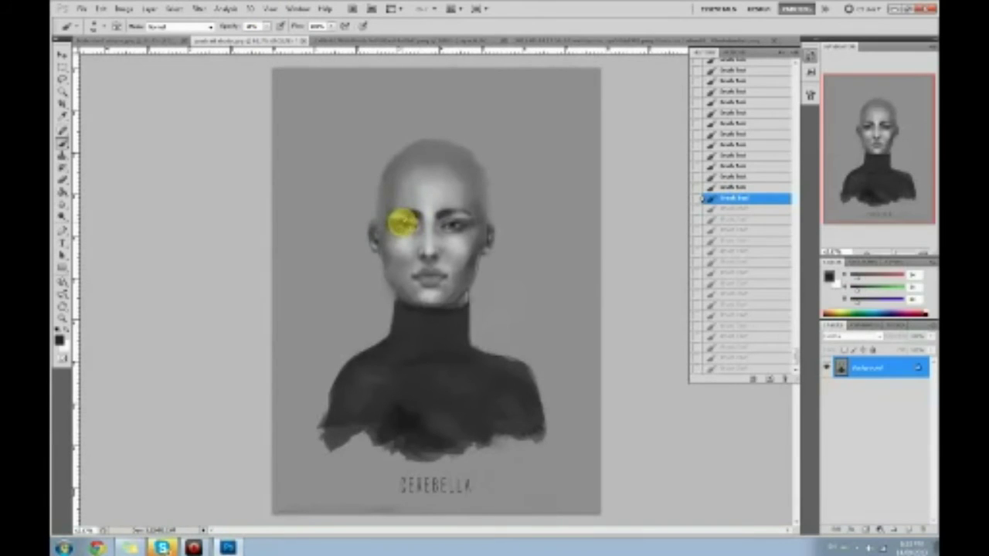
drag(401, 221, 453, 220)
alt+click(457, 217)
drag(454, 221, 452, 221)
drag(452, 221, 414, 224)
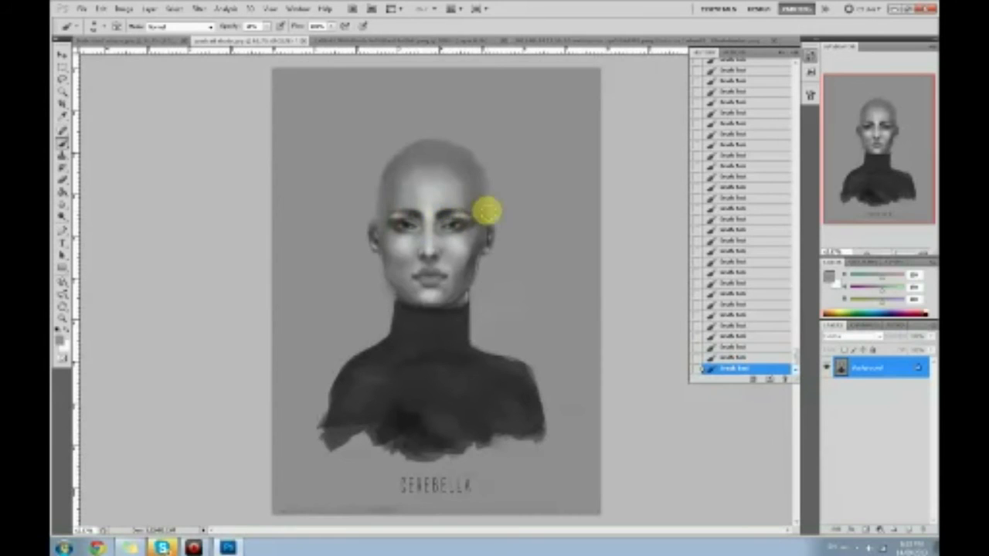
- Try lightening the inner eye corners and nose bridge with a light grey sampled from the cheek
alt+click(459, 240)
mouse_move(441, 225)
mouse_down()
mouse_move(447, 221)
mouse_move(416, 227)
mouse_up()
key(ctrl+alt+z)
key(ctrl+alt+z)
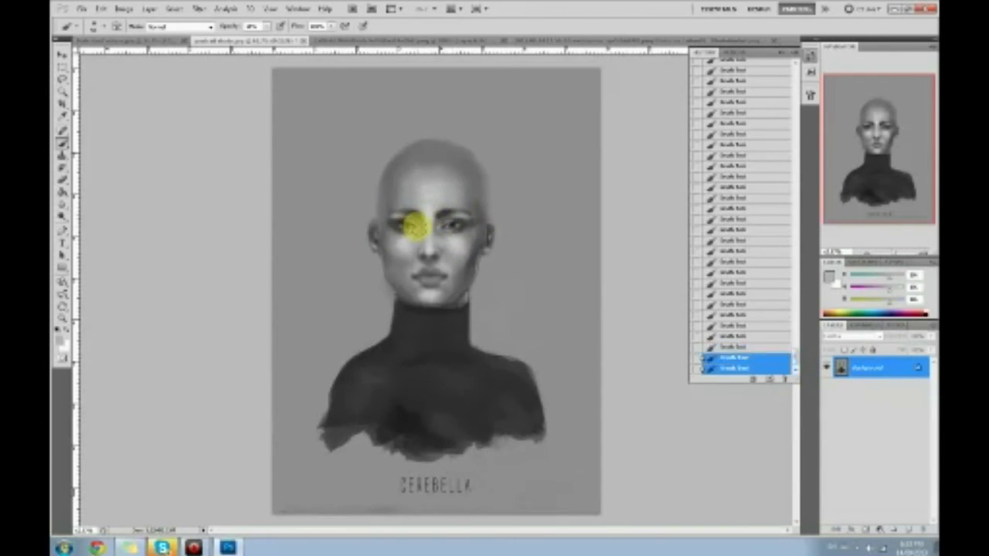
- Touch up the inner eye area, nose and lips with greys sampled from each area
alt+click(443, 218)
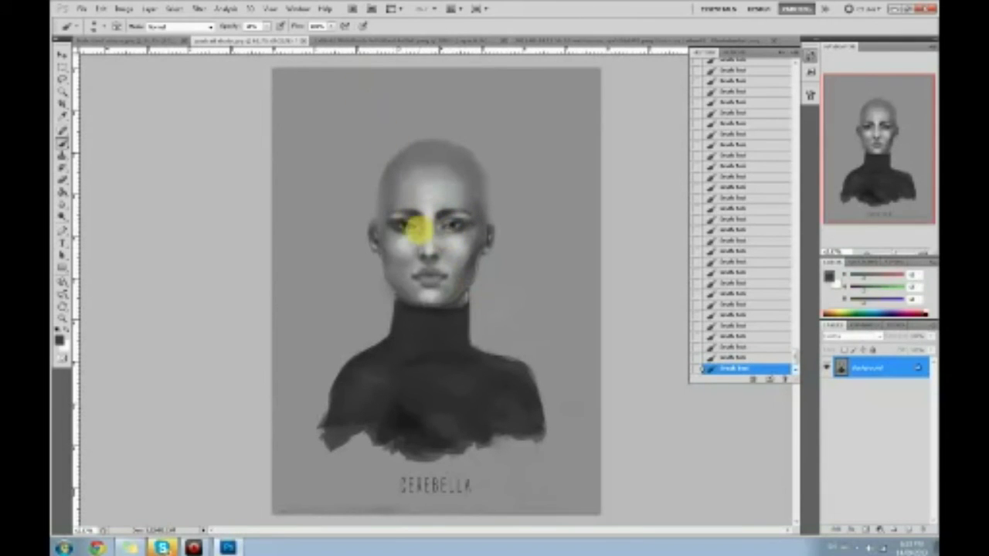
alt+click(440, 250)
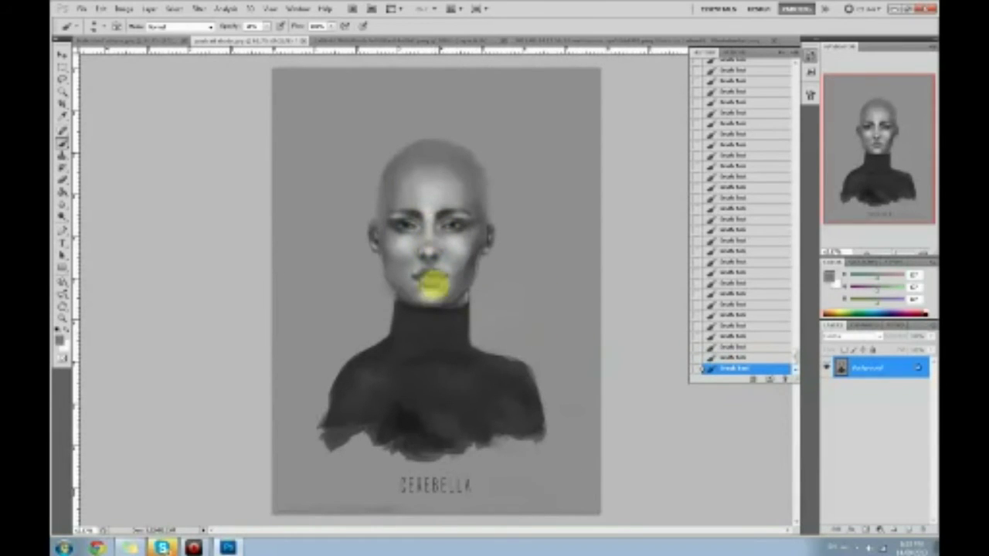
alt+click(442, 270)
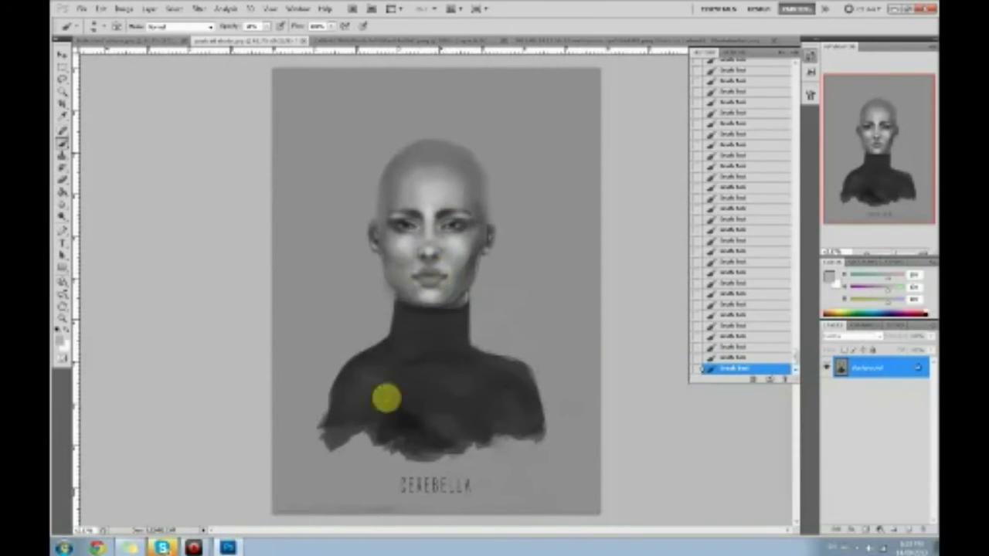
alt+click(434, 271)
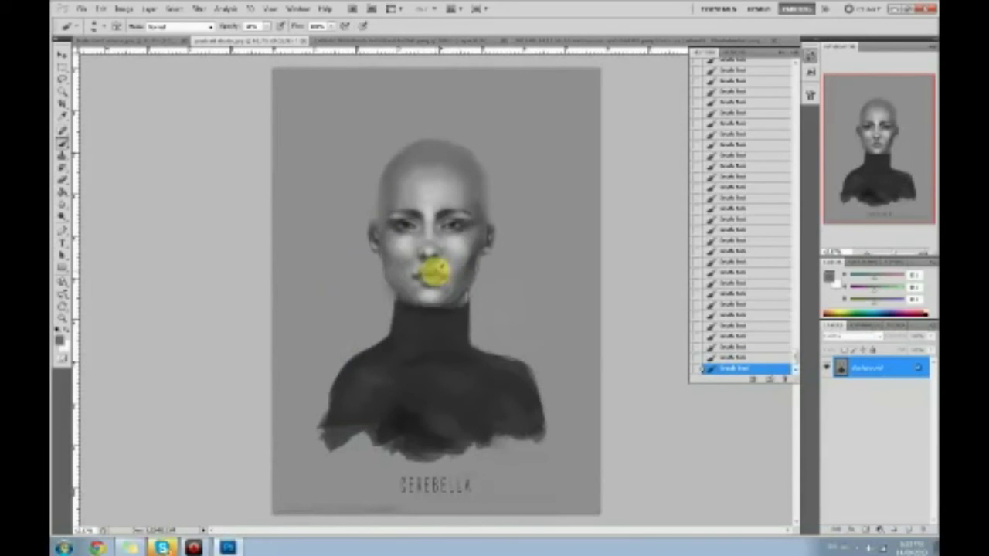
- Sharpen the lips, eye and brow details with the Sharpen tool
right_click(62, 205)
right_click(62, 216)
right_click(61, 204)
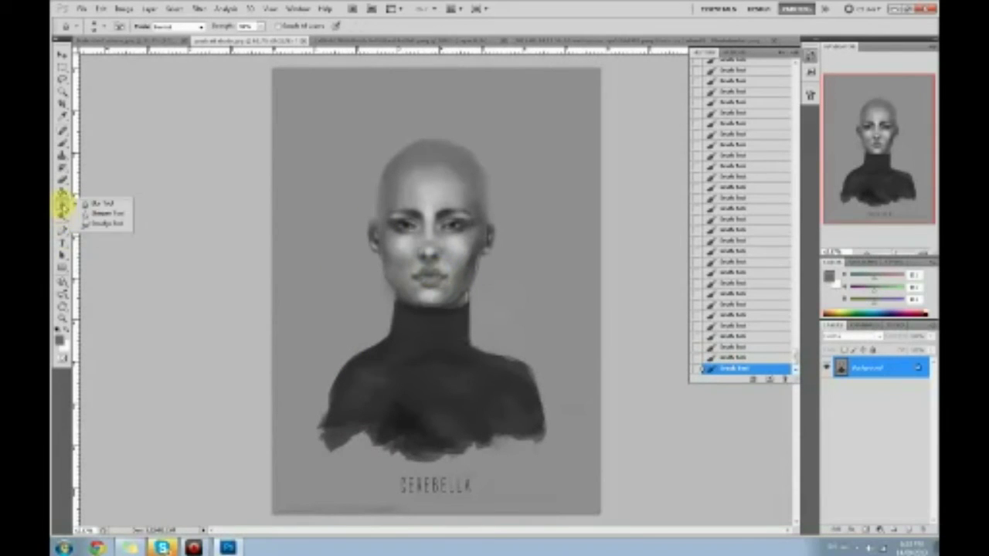
click(116, 215)
mouse_move(454, 264)
mouse_down()
mouse_move(391, 269)
mouse_move(417, 313)
mouse_move(459, 210)
mouse_move(433, 292)
mouse_up()
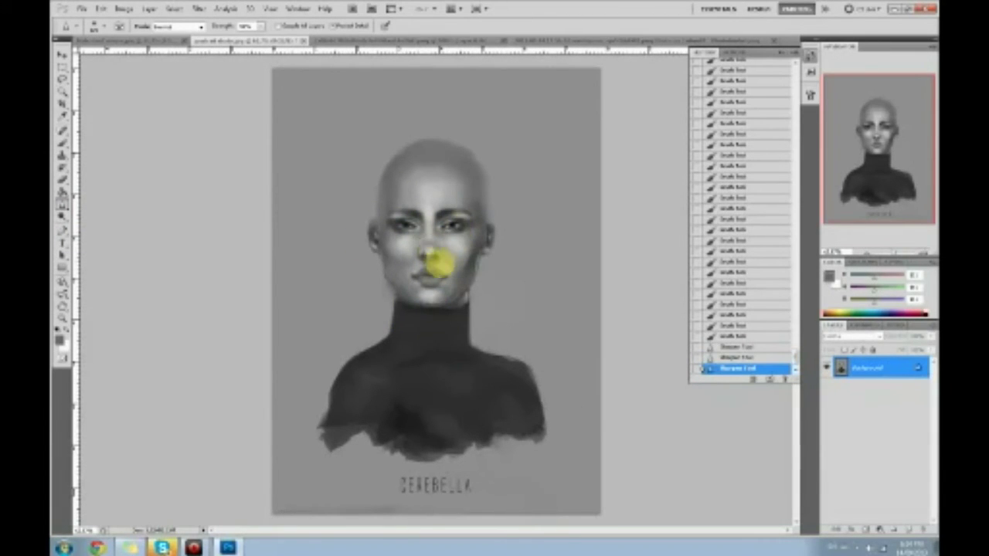
mouse_move(461, 224)
mouse_down()
mouse_move(404, 221)
mouse_move(486, 224)
mouse_move(521, 203)
mouse_move(452, 207)
mouse_up()
- Darken the irises and lash lines of both eyes with the Brush in a near-black tone
key(b)
key(d)
drag(460, 223, 456, 223)
drag(461, 222, 401, 224)
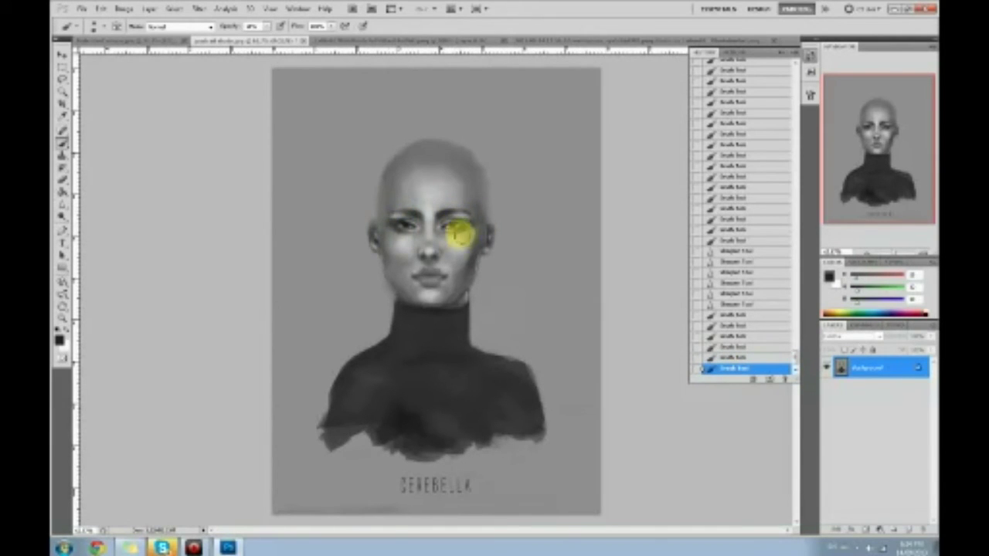
- Sample a light grey from the cheek, raise the brush opacity, and dab highlights on the nose and under the eye
alt+click(451, 245)
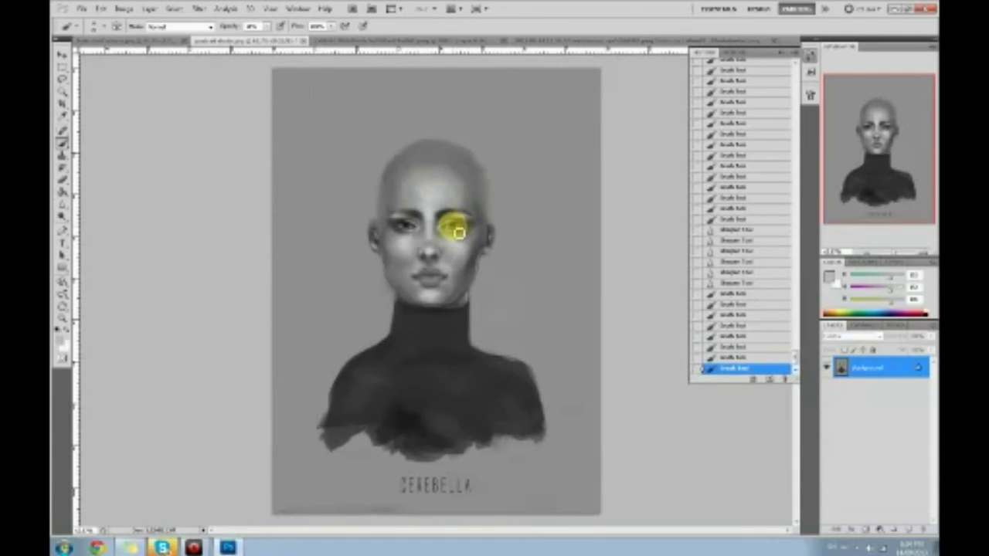
click(429, 249)
click(267, 27)
drag(278, 39, 301, 41)
click(456, 232)
click(456, 233)
click(479, 246)
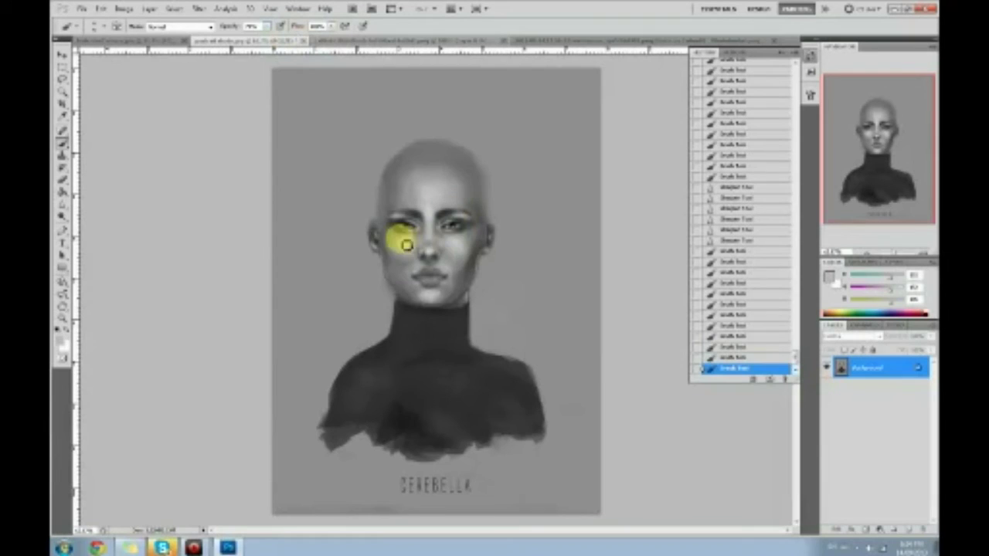
- Undo the last two highlight dabs and add small light grey highlights along the lower edges of both eyes
key(ctrl+alt+z)
key(ctrl+alt+z)
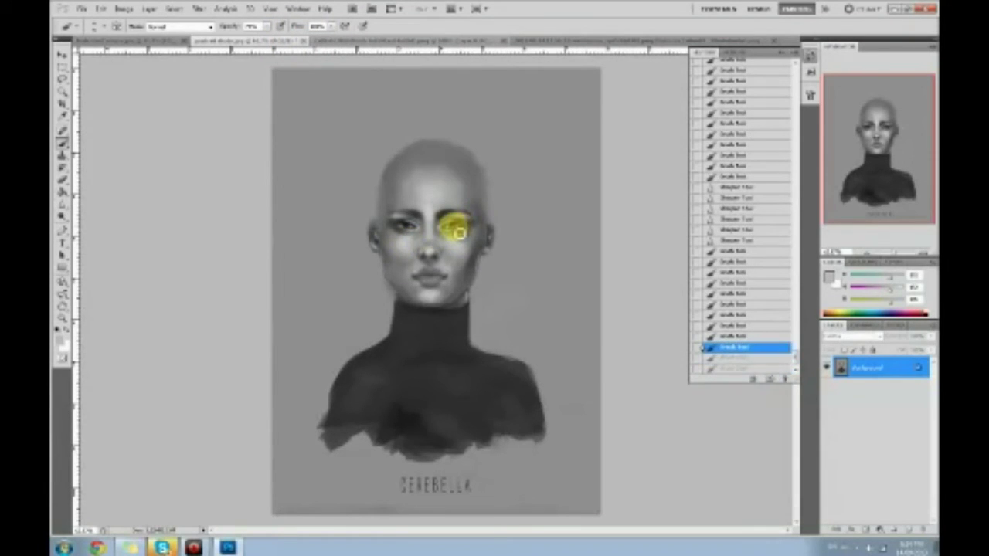
click(459, 234)
click(411, 233)
click(411, 232)
click(411, 232)
click(411, 232)
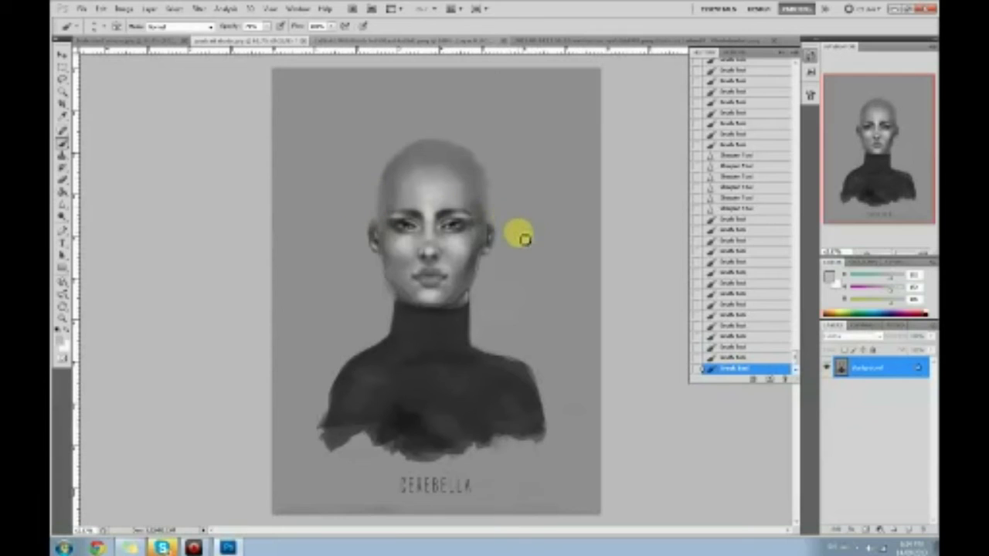
- Compare the originally opened portrait with the latest painted version twice through the document's history
mouse_move(802, 352)
mouse_down()
mouse_move(799, 235)
mouse_move(841, 48)
mouse_up()
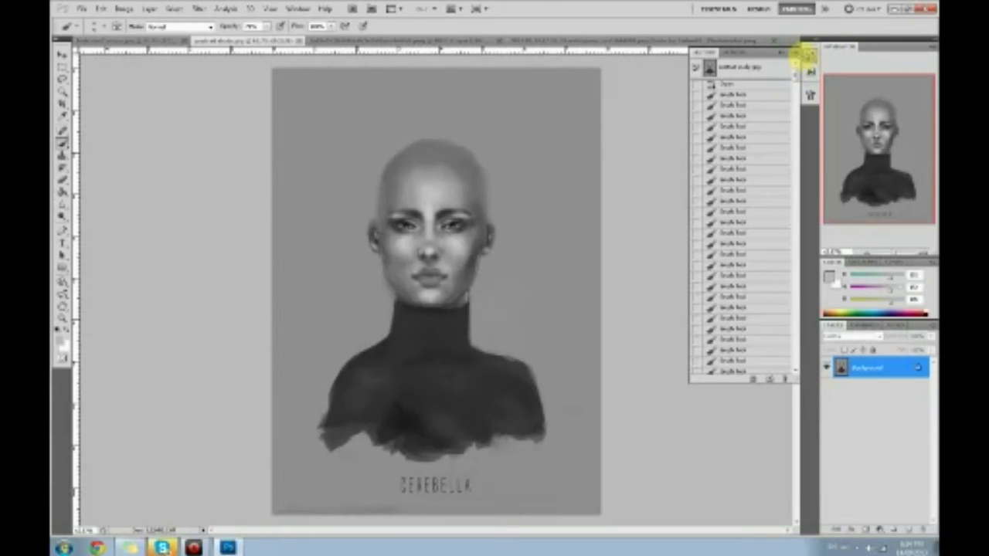
click(753, 74)
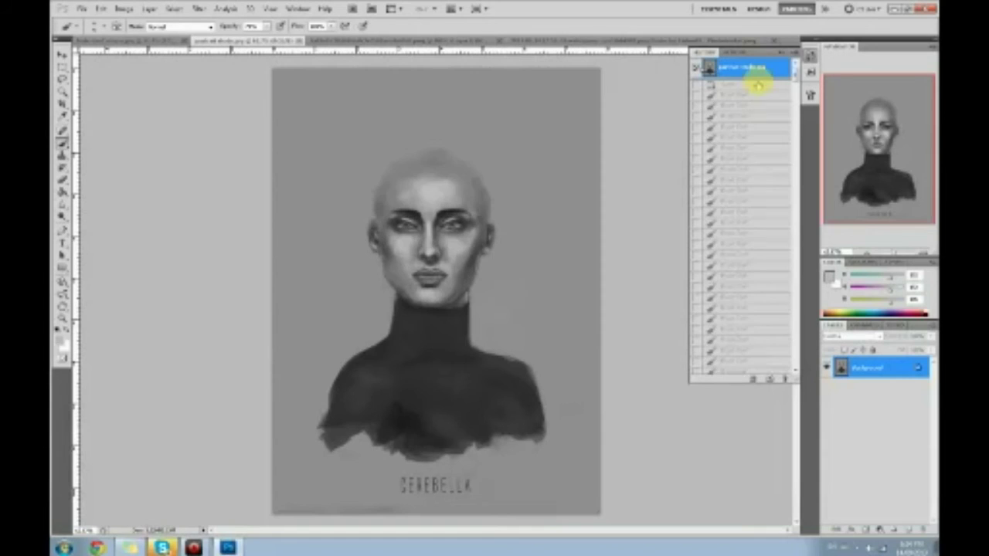
drag(796, 80, 813, 371)
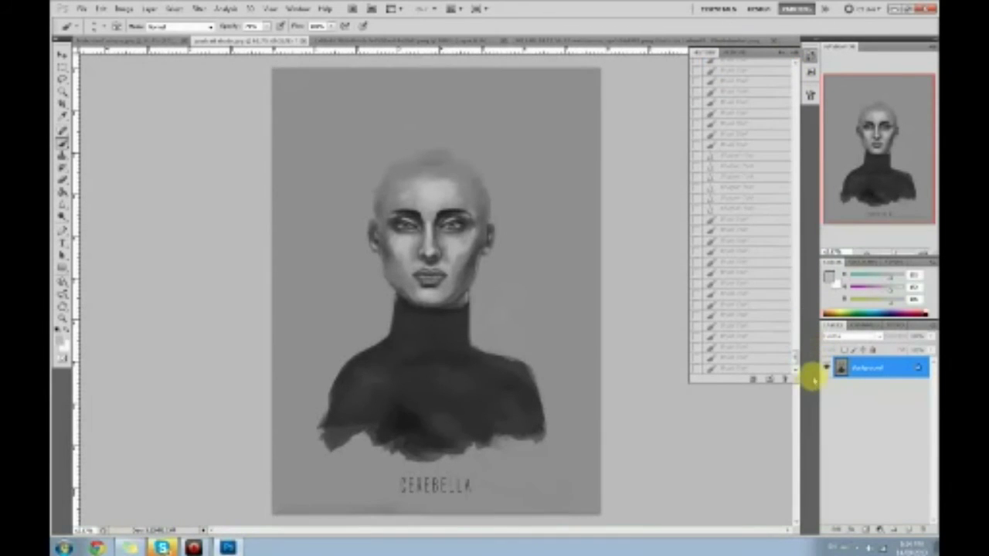
click(731, 371)
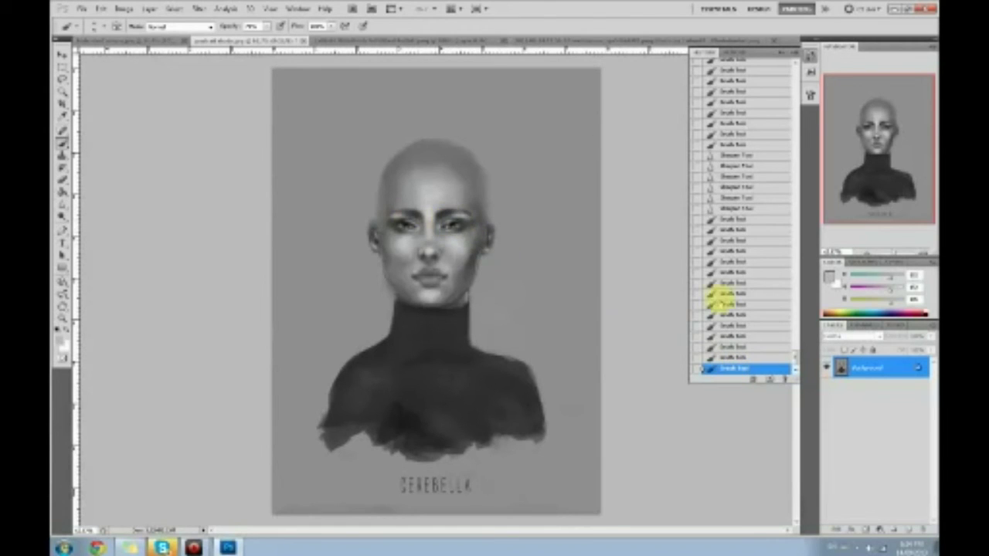
drag(793, 360, 788, 62)
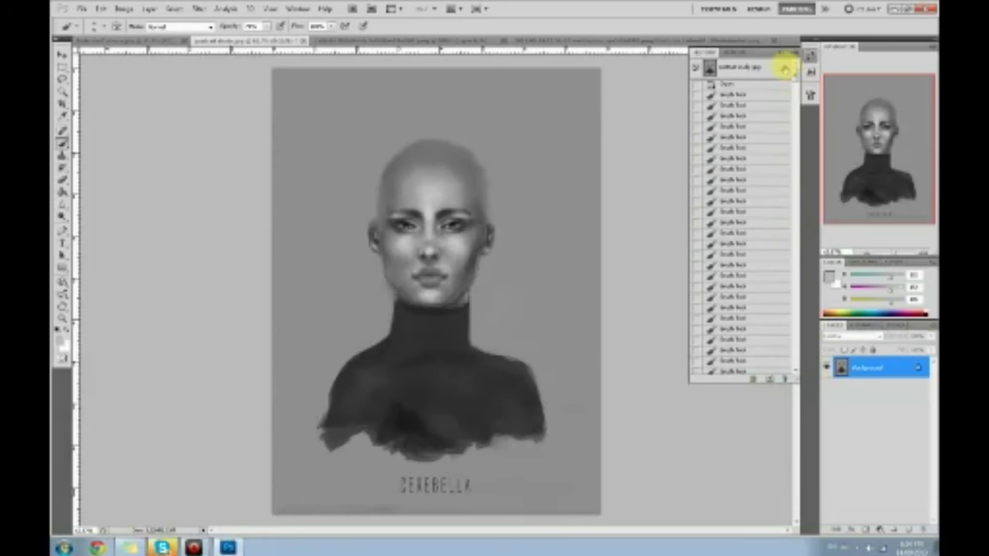
click(778, 68)
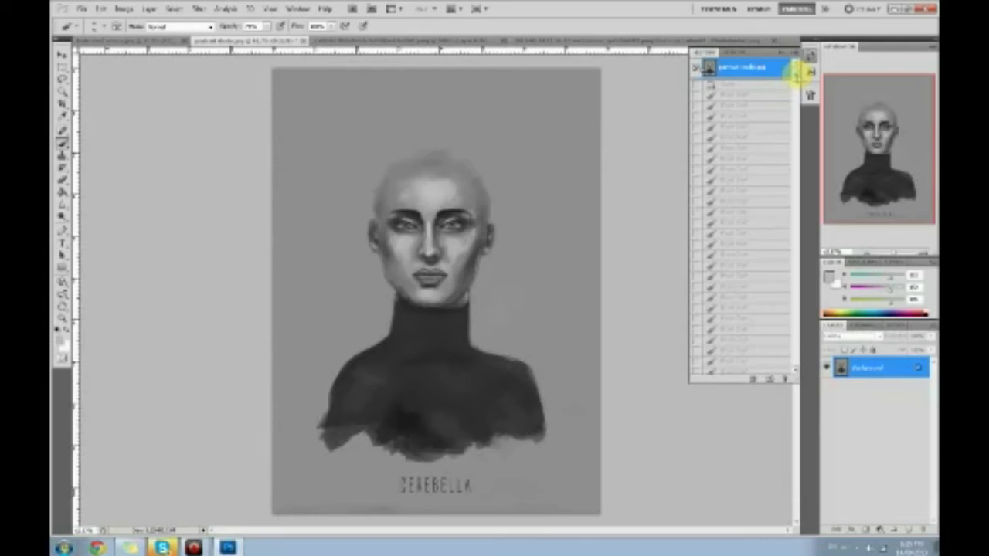
drag(795, 73, 795, 353)
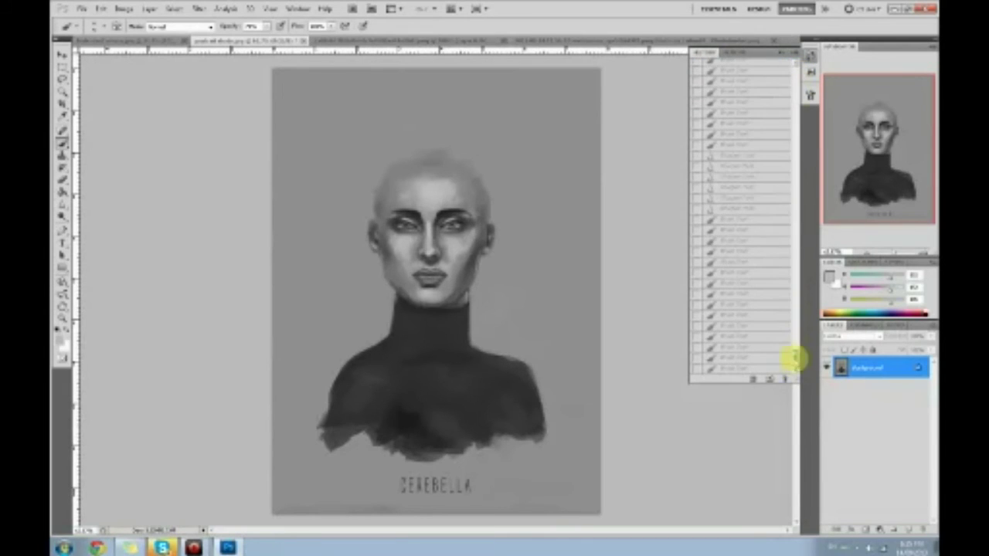
click(726, 371)
click(726, 369)
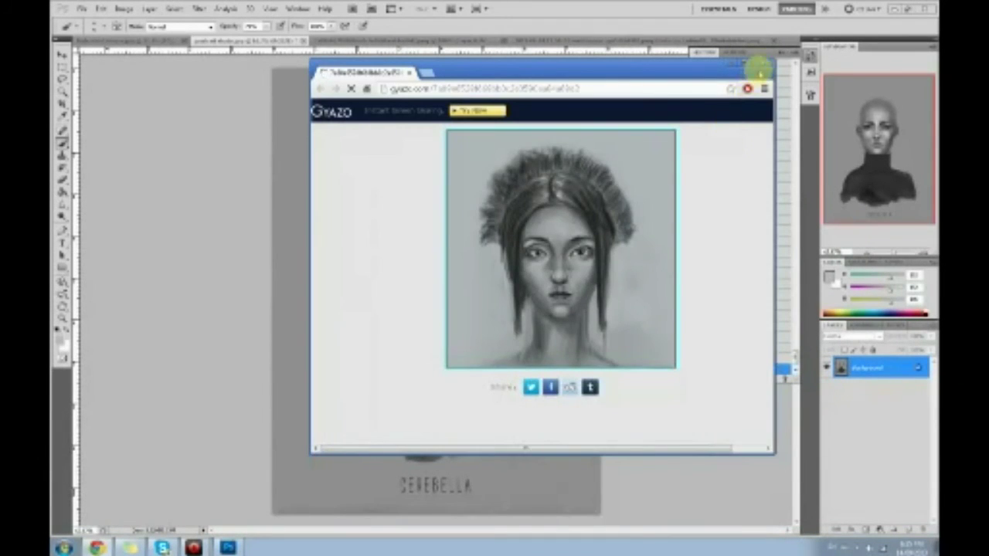
- Put away the reference image and the history list, and close the bald woman's portrait with its changes saved
click(759, 70)
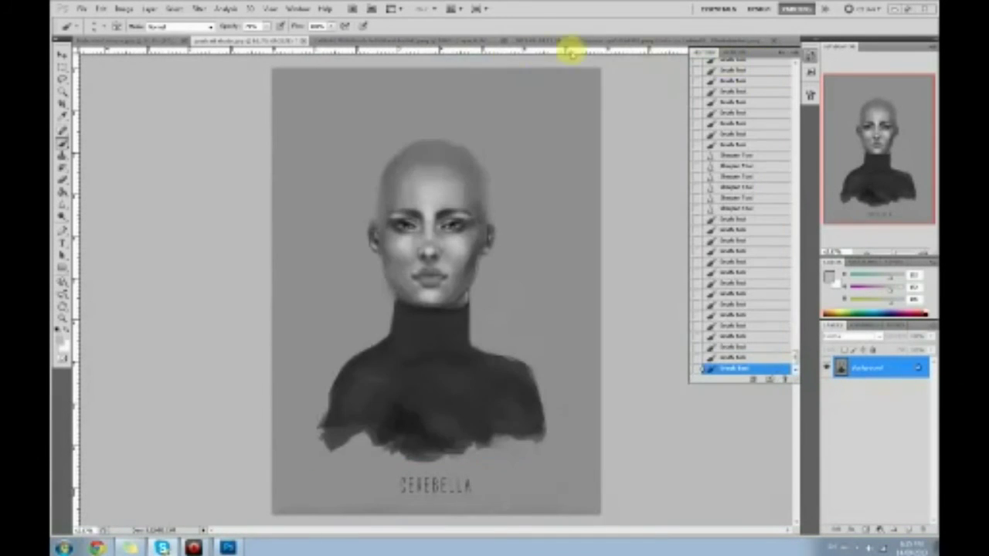
click(780, 52)
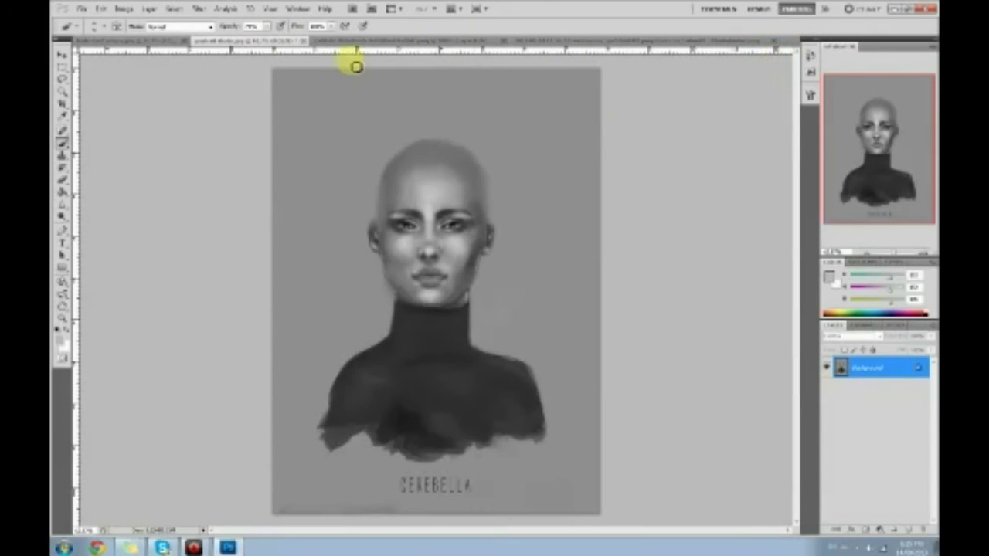
click(303, 41)
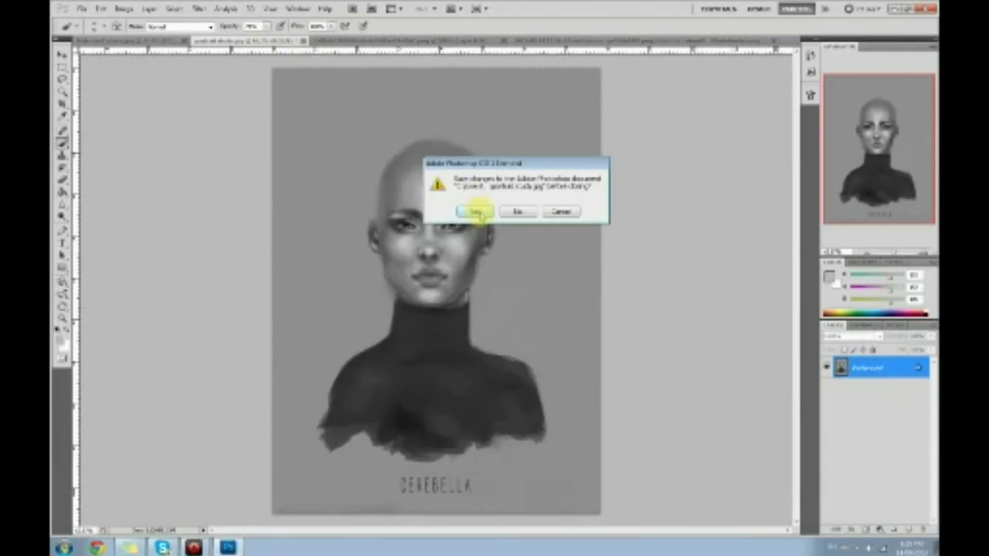
click(476, 212)
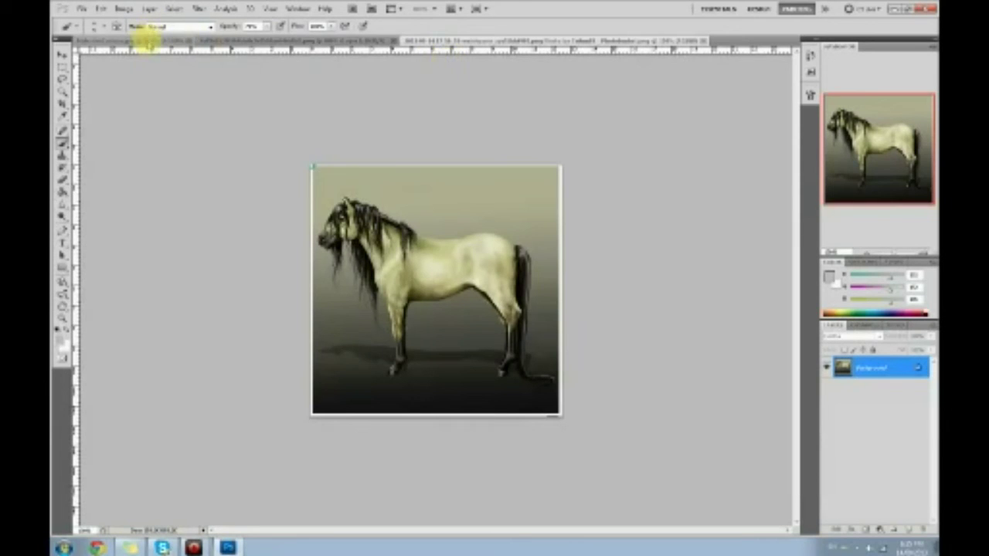
- Bring up the painting of the two women under the glowing light for a close view of their faces
click(146, 40)
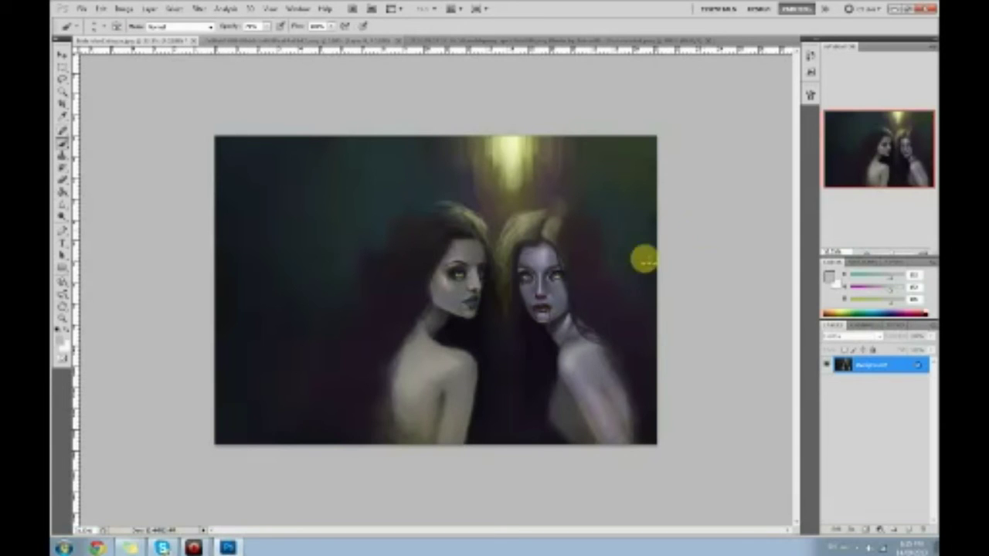
key(ctrl+plus)
key(ctrl+plus)
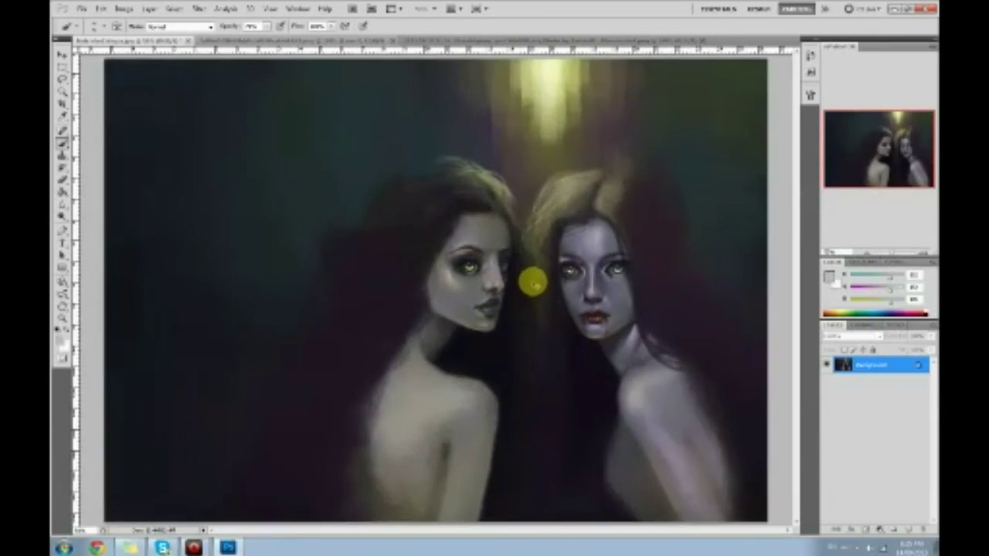
drag(585, 369, 508, 363)
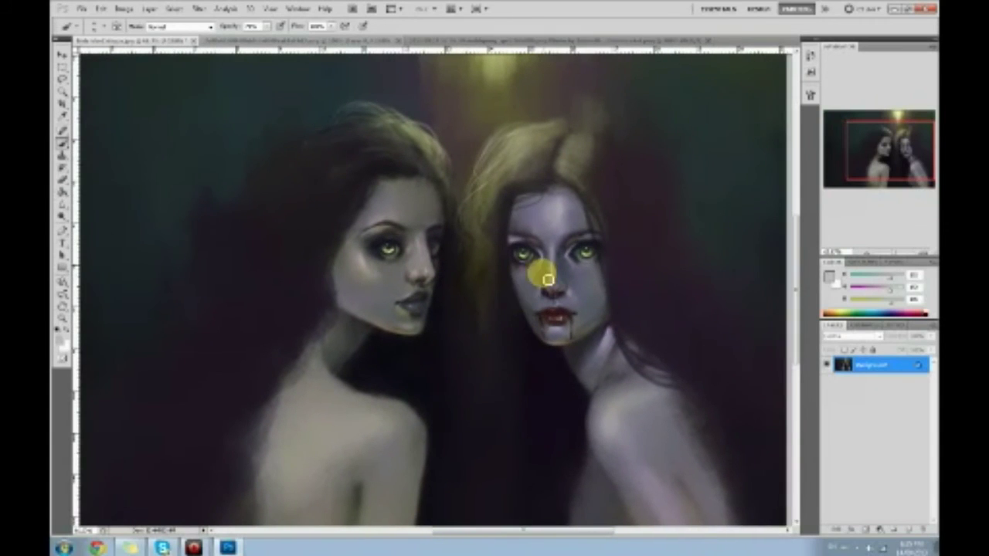
- Sketch light grey arrows pointing up at the chins of both women to mark their faces
drag(503, 409, 533, 352)
mouse_move(494, 363)
mouse_down()
mouse_move(534, 353)
mouse_move(541, 385)
mouse_up()
drag(468, 408, 421, 355)
drag(421, 384, 450, 365)
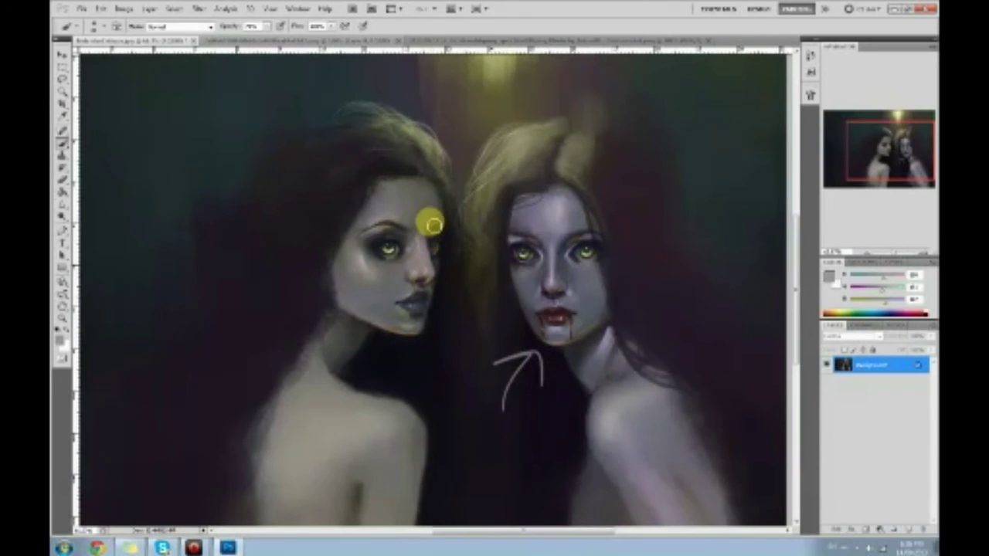
- Lower the brush opacity and repaint the left woman's far eye with sampled near-black lash tones, yellow-green iris colour and grey skin tone
click(268, 26)
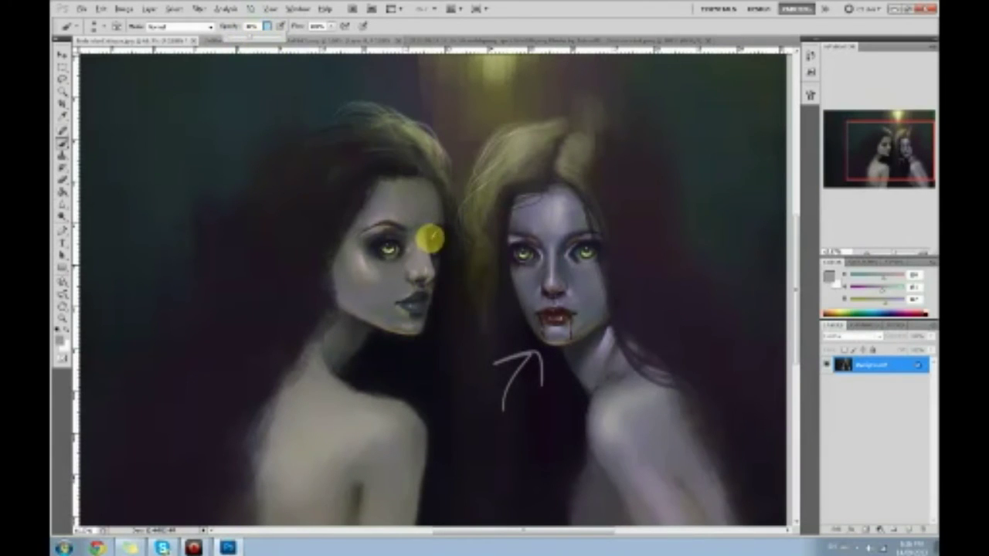
alt+click(430, 239)
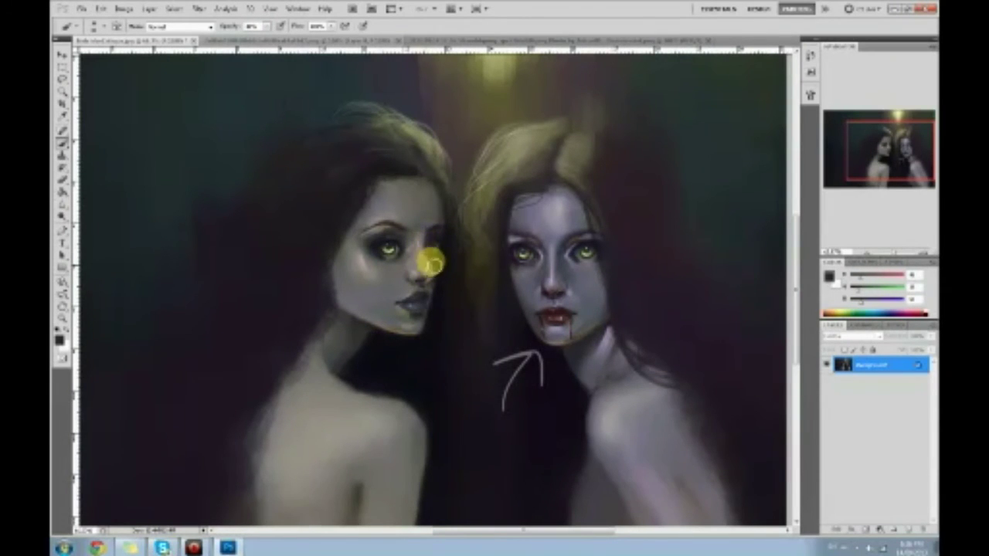
alt+click(390, 249)
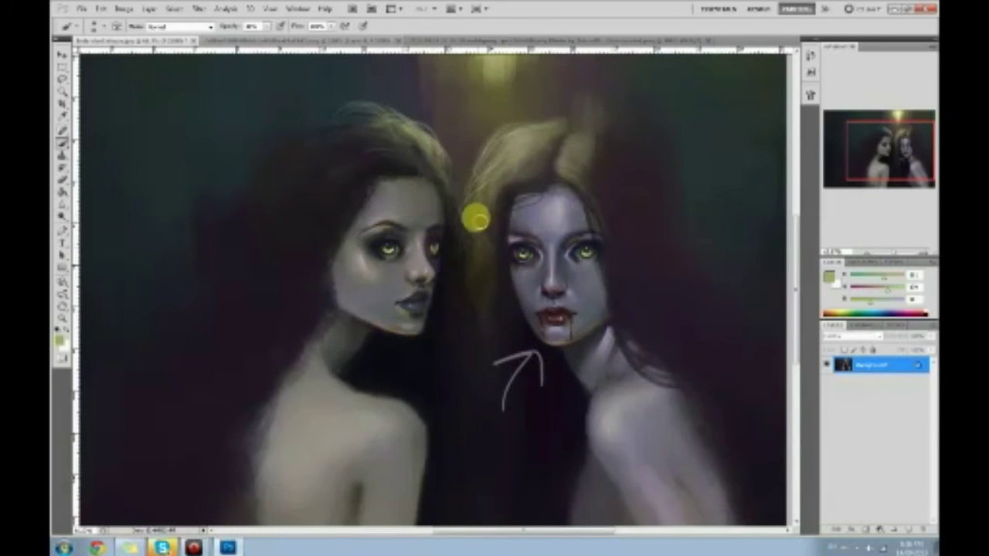
key(d)
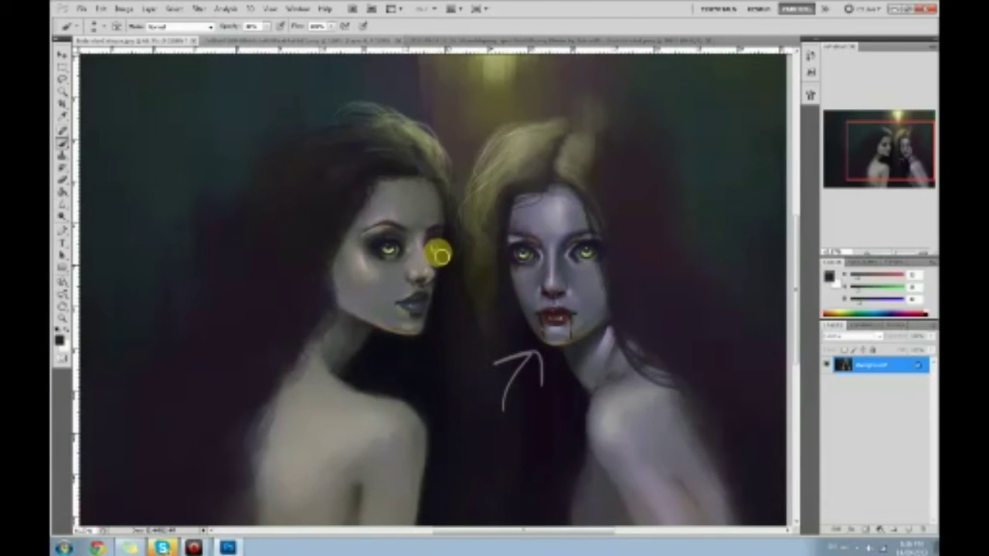
alt+click(387, 249)
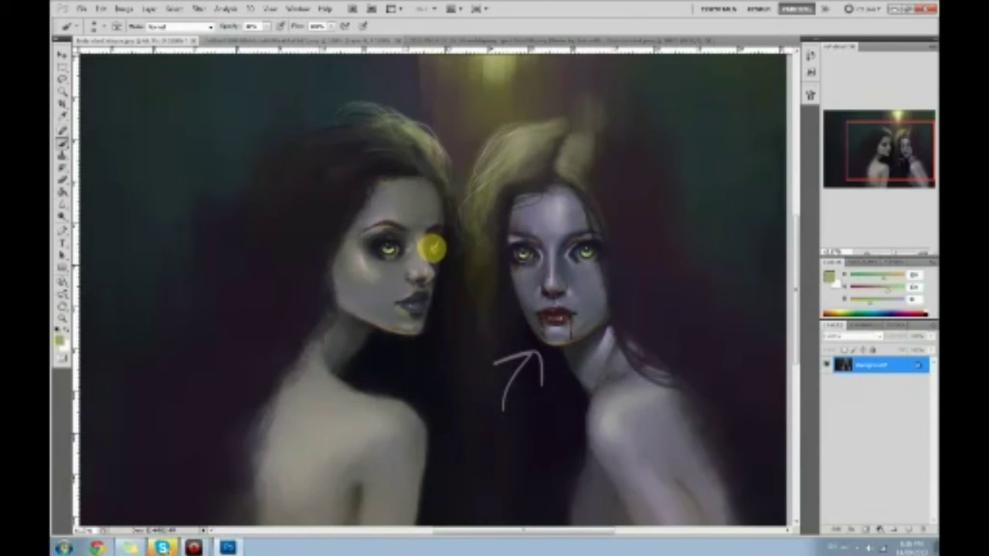
key(d)
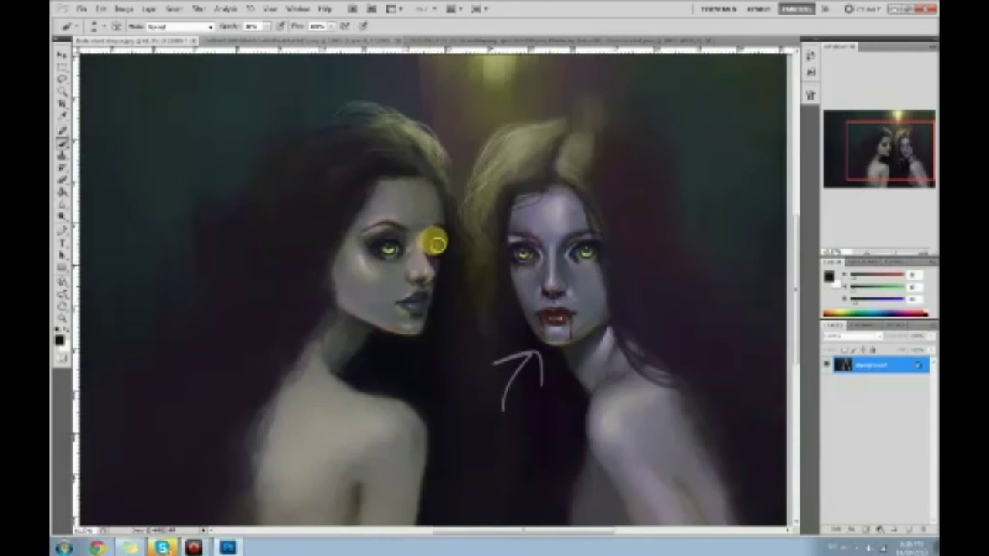
alt+click(414, 237)
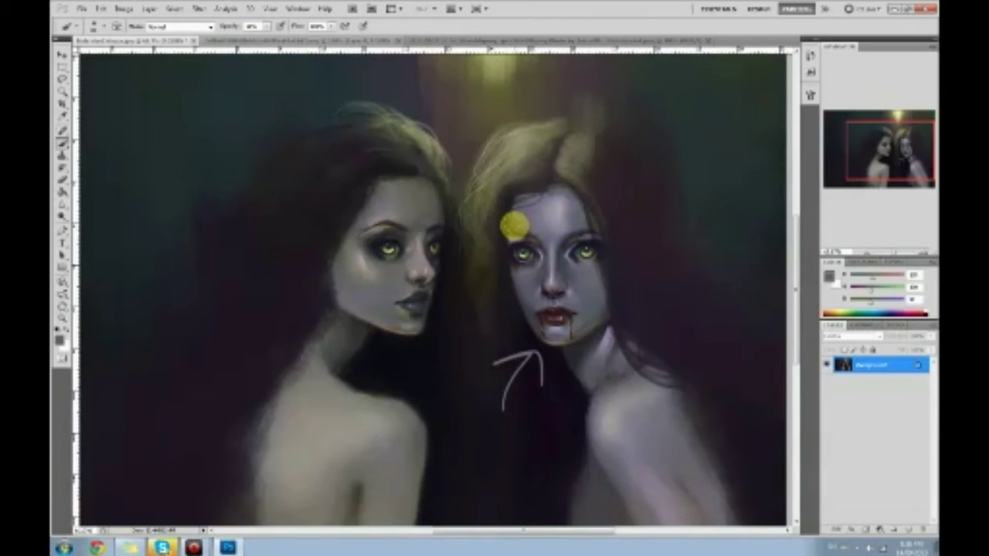
alt+click(442, 231)
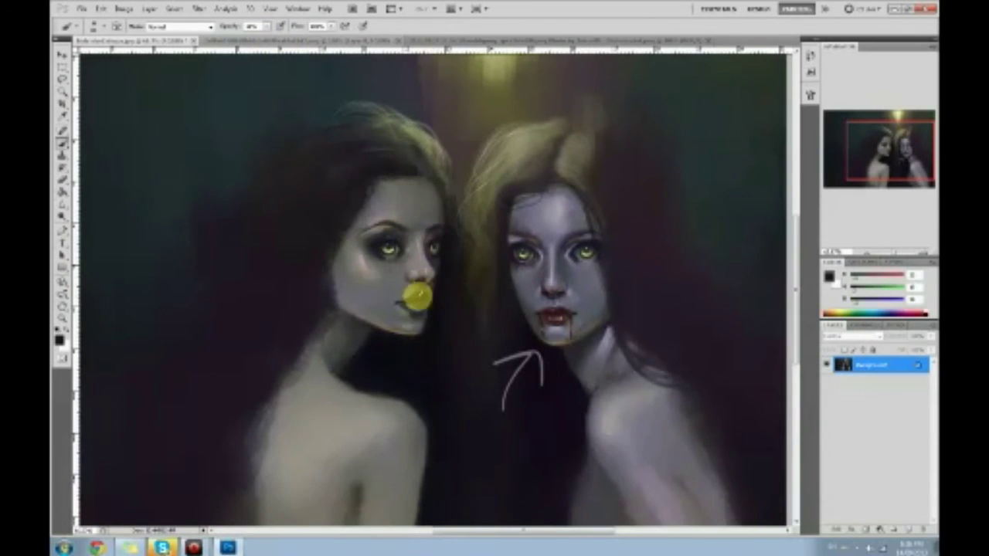
- Refine the left woman's nose and lips with dark tones sampled around the mouth and grey from her cheek
alt+click(421, 292)
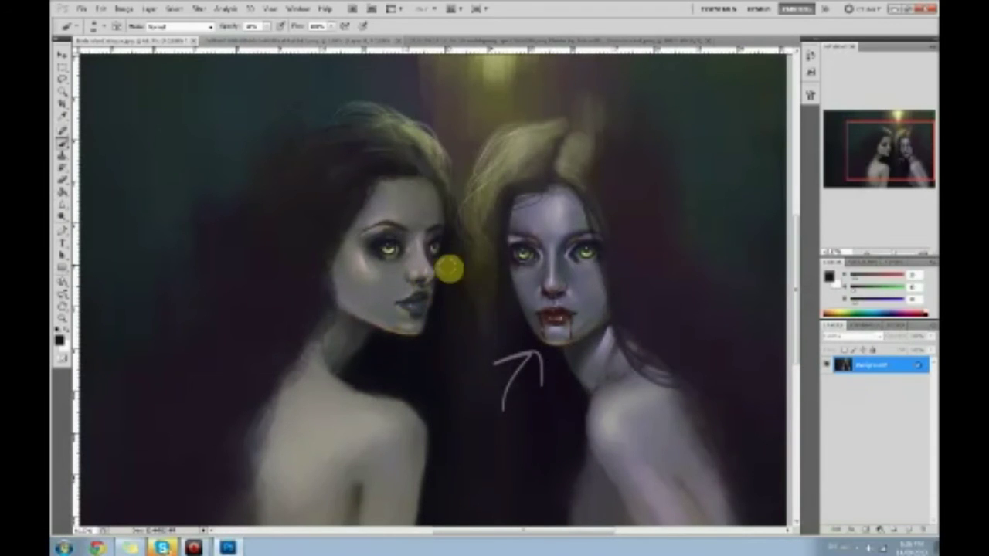
alt+click(425, 302)
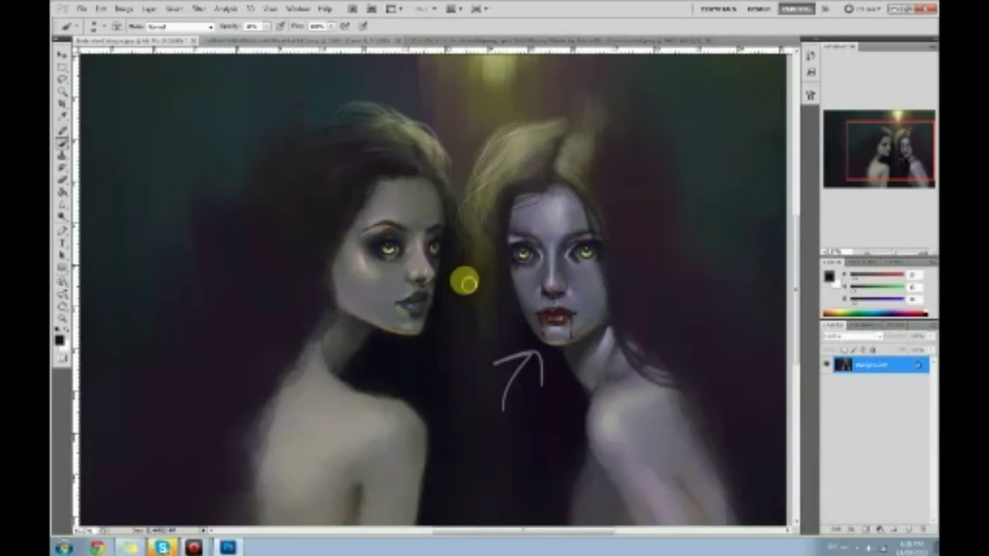
alt+click(376, 280)
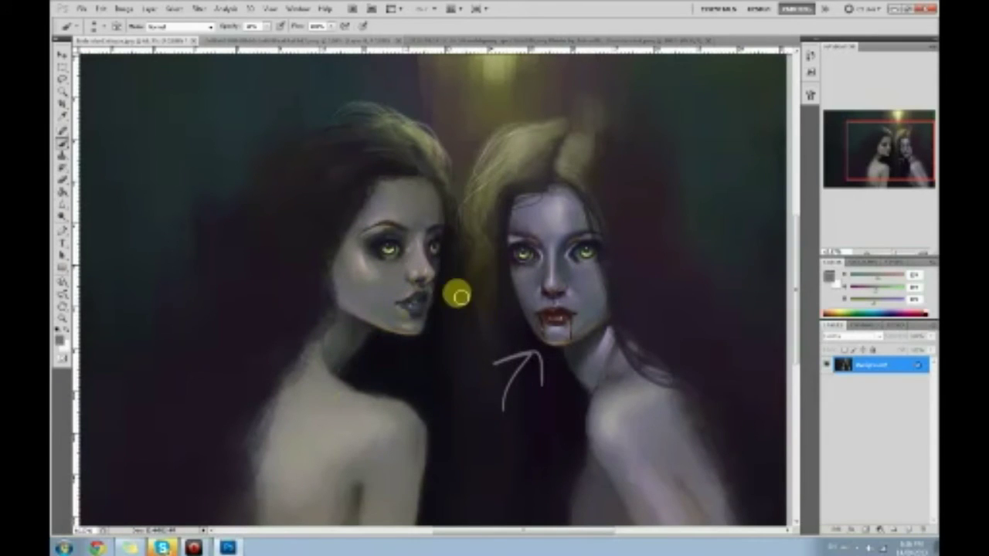
alt+click(419, 302)
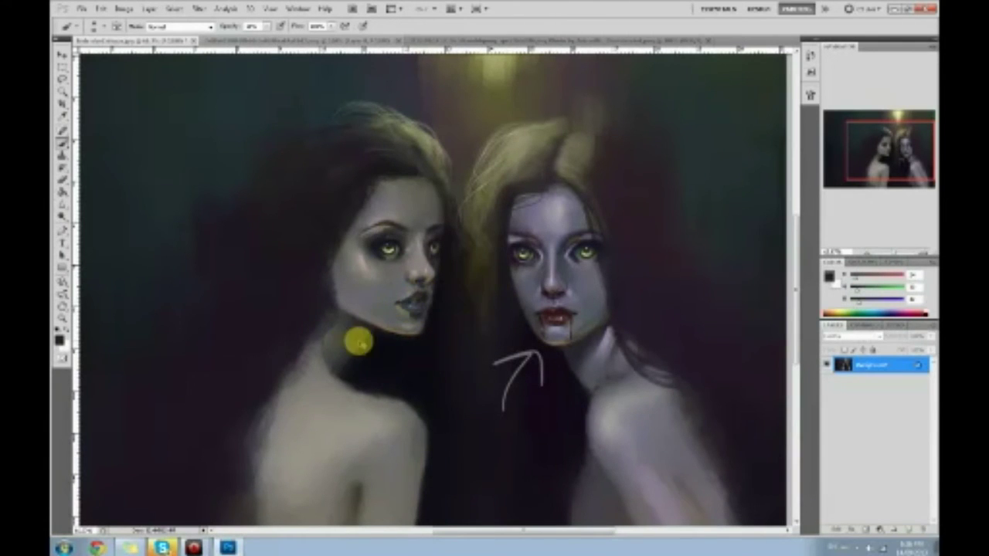
- Sample pale yellow from the light and outline fuller, wavy hair falling around both women, discarding the first stroke
key(ctrl+minus)
key(ctrl+minus)
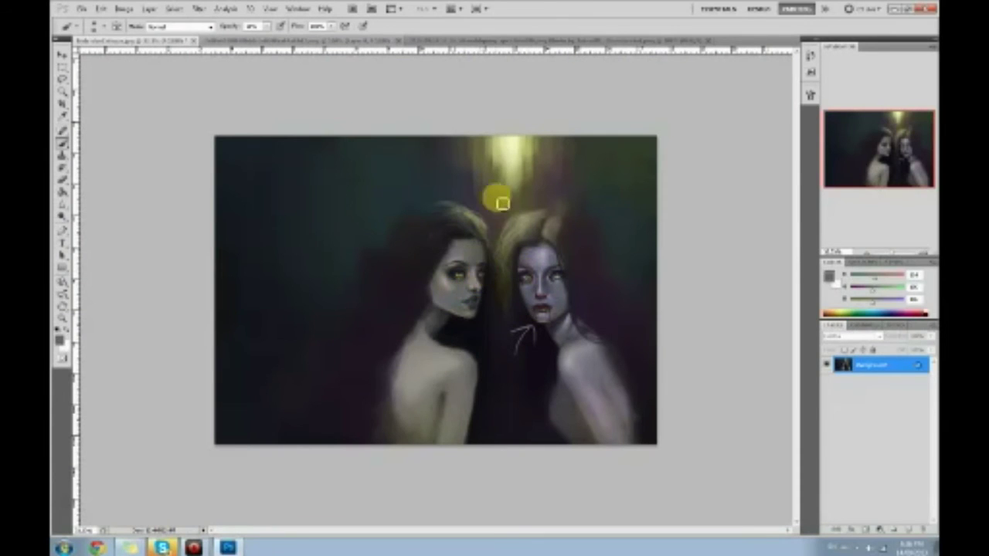
alt+click(508, 150)
alt+click(513, 150)
mouse_move(513, 150)
mouse_down()
mouse_move(492, 175)
mouse_move(473, 191)
mouse_up()
key(ctrl+z)
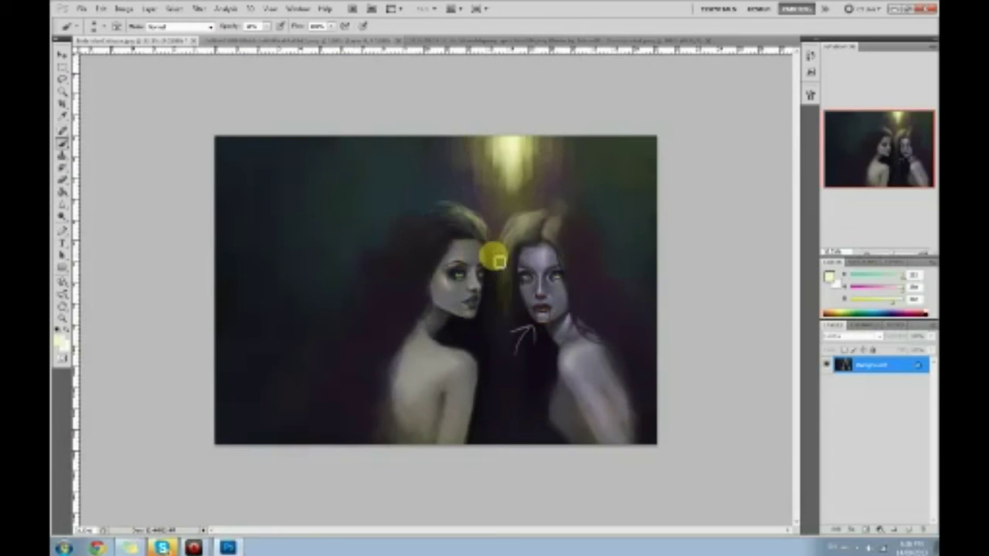
mouse_move(496, 253)
mouse_down()
mouse_move(533, 221)
mouse_move(578, 220)
mouse_move(613, 260)
mouse_move(632, 310)
mouse_up()
mouse_move(447, 211)
mouse_down()
mouse_move(398, 232)
mouse_move(369, 275)
mouse_move(377, 317)
mouse_move(368, 282)
mouse_move(333, 359)
mouse_move(336, 421)
mouse_up()
drag(626, 306, 655, 344)
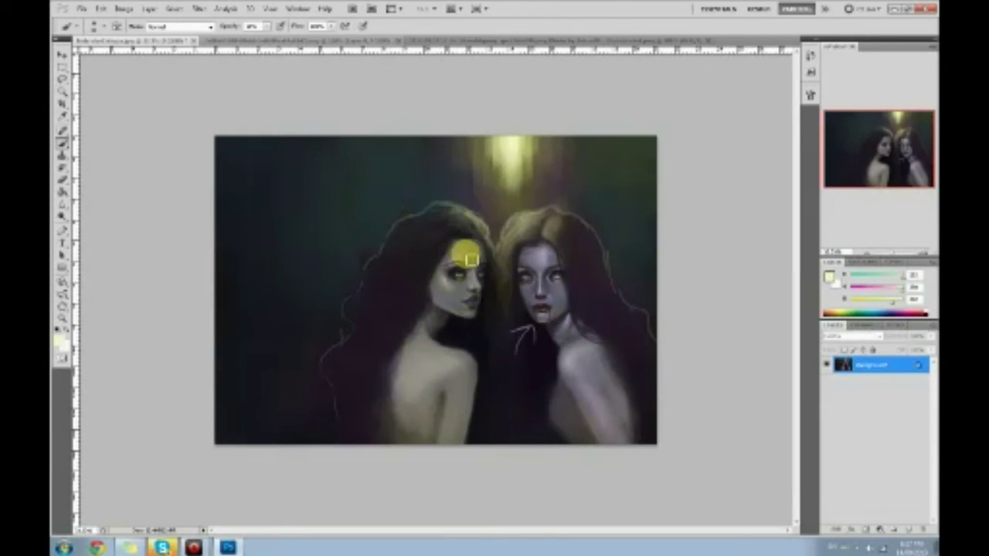
- Sample the dark background between the women, raise the brush opacity to 100%, and paint over the grey arrow
alt+click(507, 325)
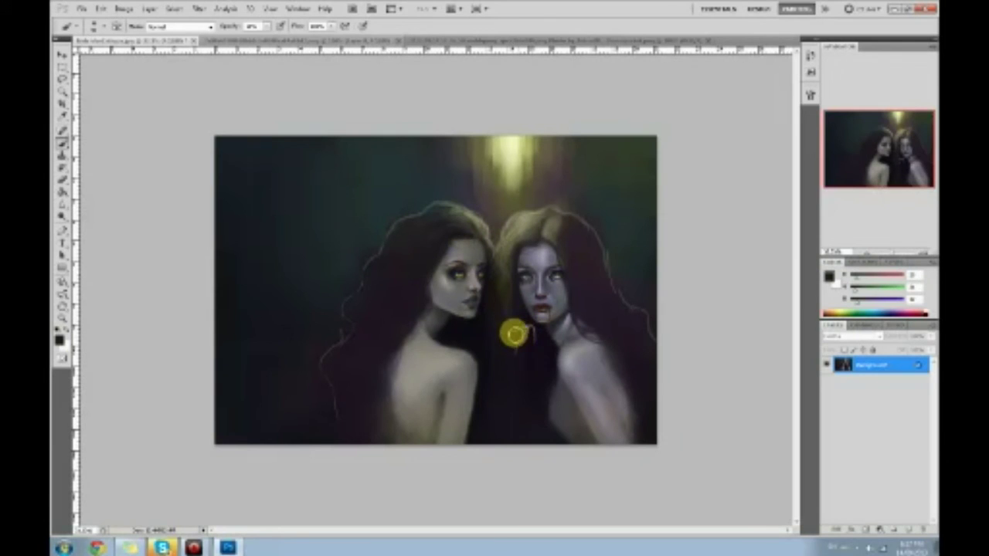
click(267, 26)
drag(282, 38, 363, 45)
mouse_move(510, 323)
mouse_down()
mouse_move(518, 354)
mouse_move(541, 340)
mouse_up()
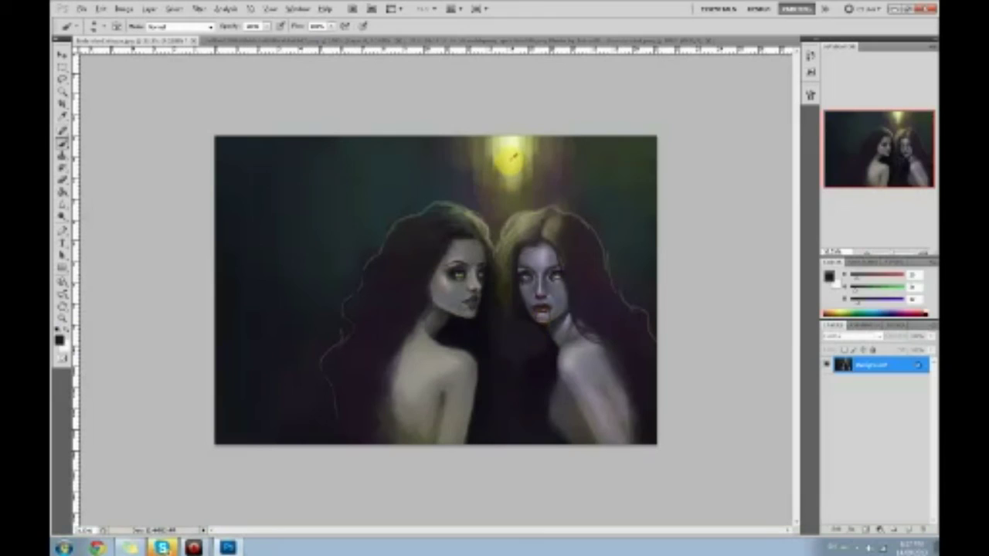
- Sample pale yellow from the light, lower the brush opacity, and strengthen the rim light along both women's hair
alt+click(512, 159)
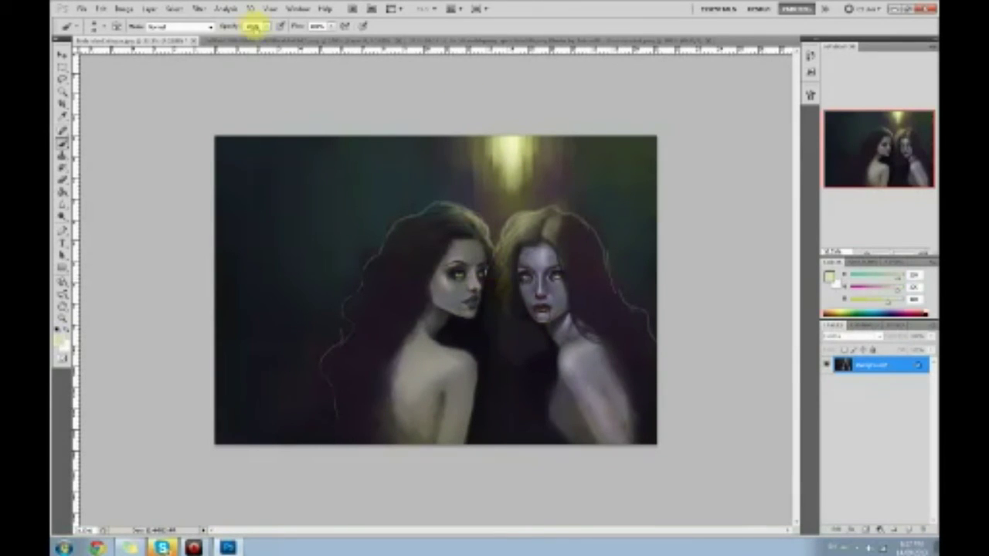
click(266, 26)
click(234, 37)
key(ctrl+plus)
key(ctrl+plus)
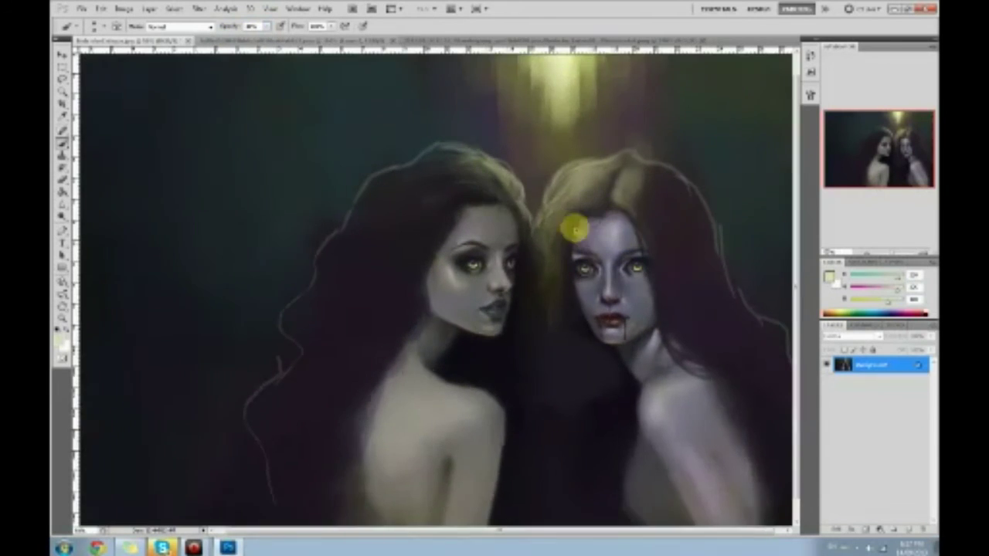
key(ctrl+z)
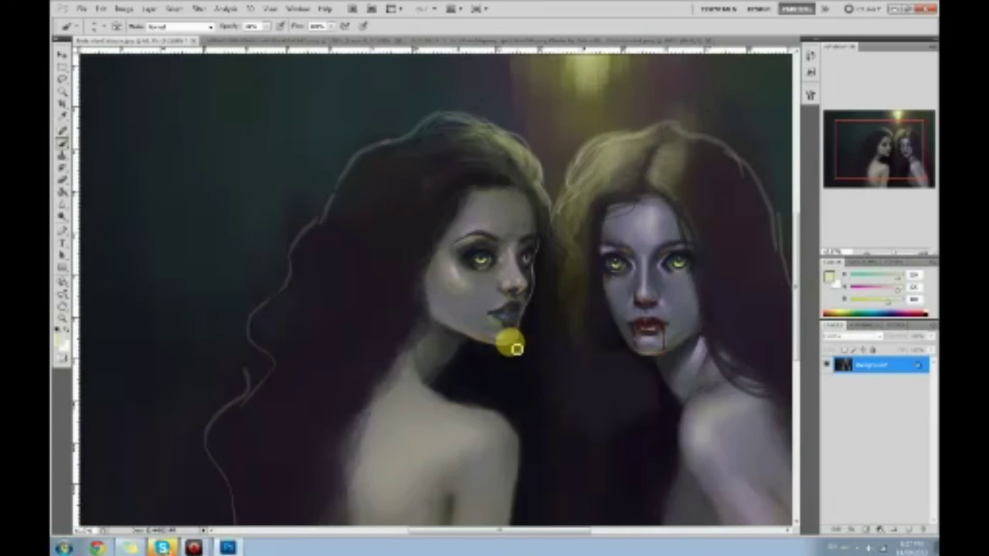
- Softly shade the dark areas around the women with a larger near-black brush, and sample grey from the left woman's face
key(ctrl+minus)
key(ctrl+minus)
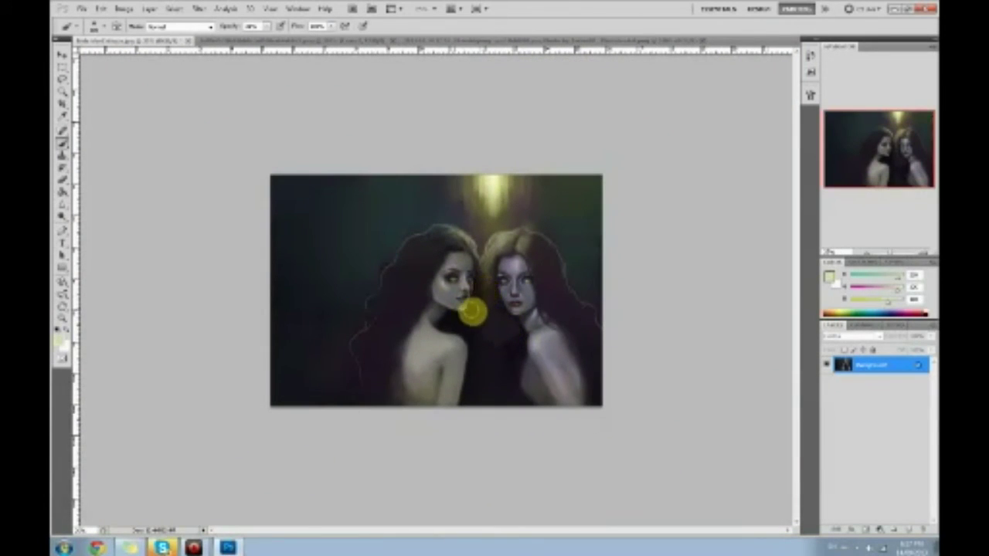
key(d)
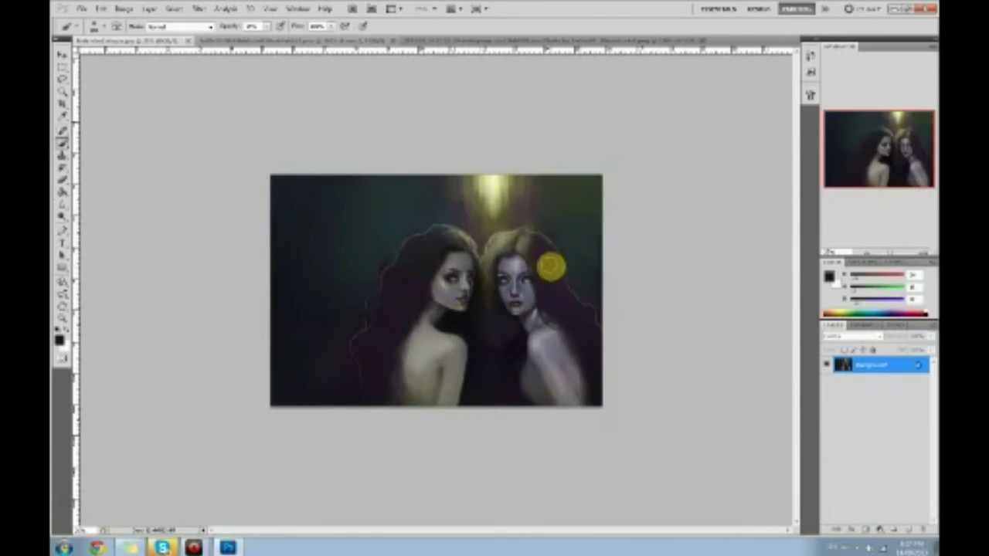
alt+click(439, 285)
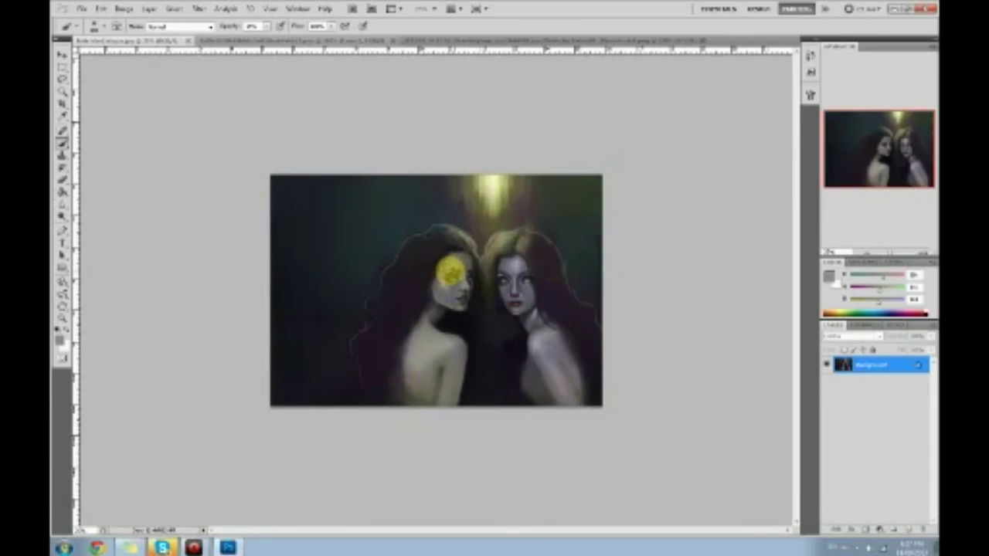
- Brighten the highlights on the left woman's face and hair with the Dodge tool, and return to the Brush
click(62, 216)
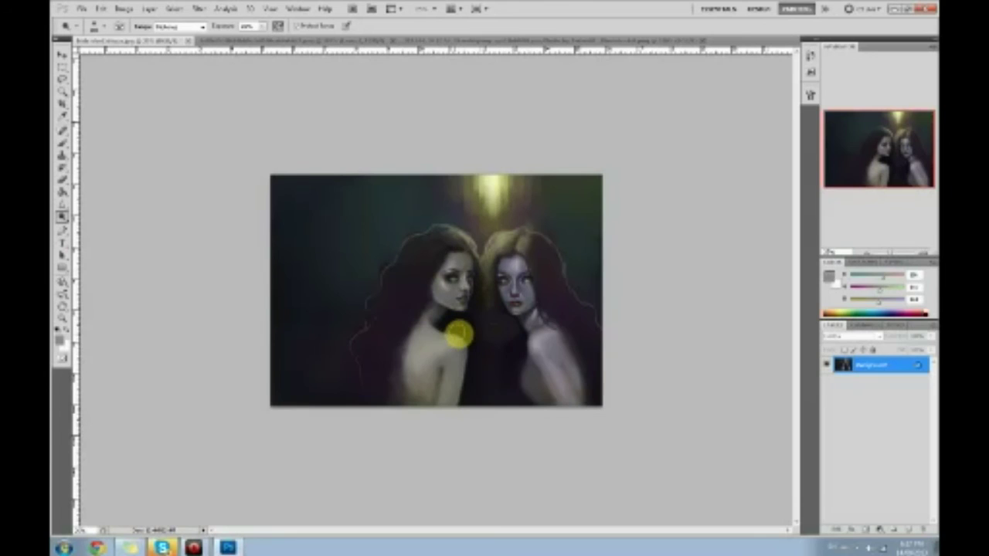
scroll(459, 334, down, 1)
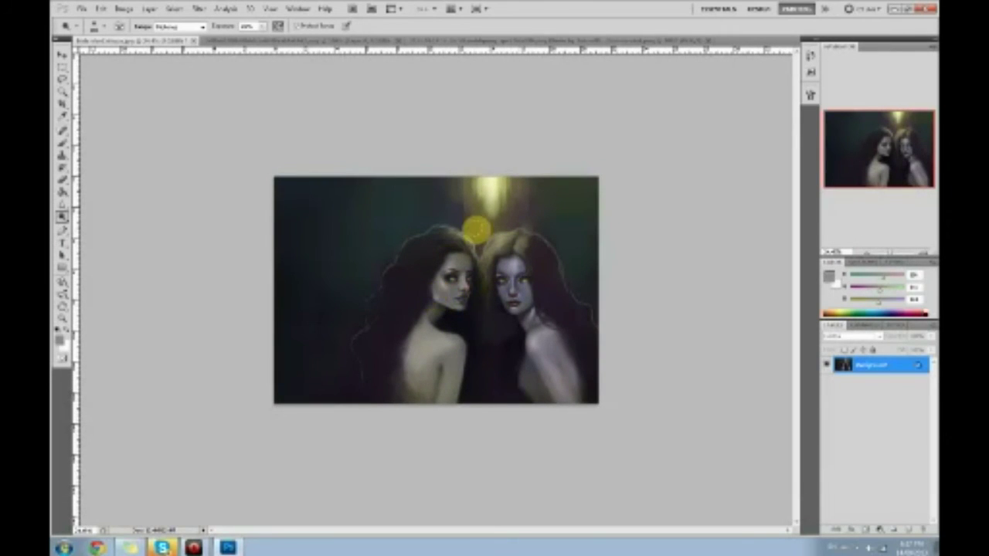
key(b)
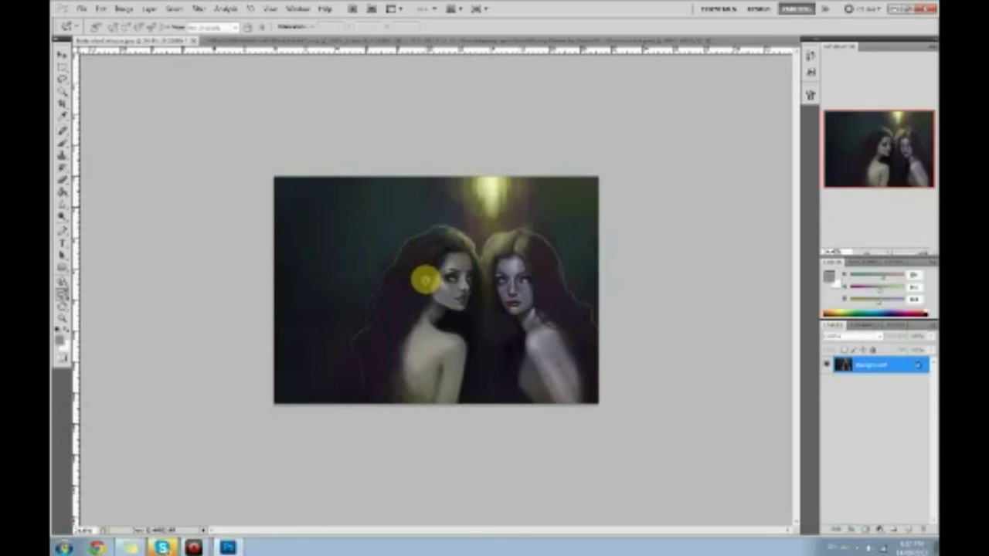
- Retouch both women's faces and hairlines with dark and grey tones sampled from the painting, and sample olive from the light
key(d)
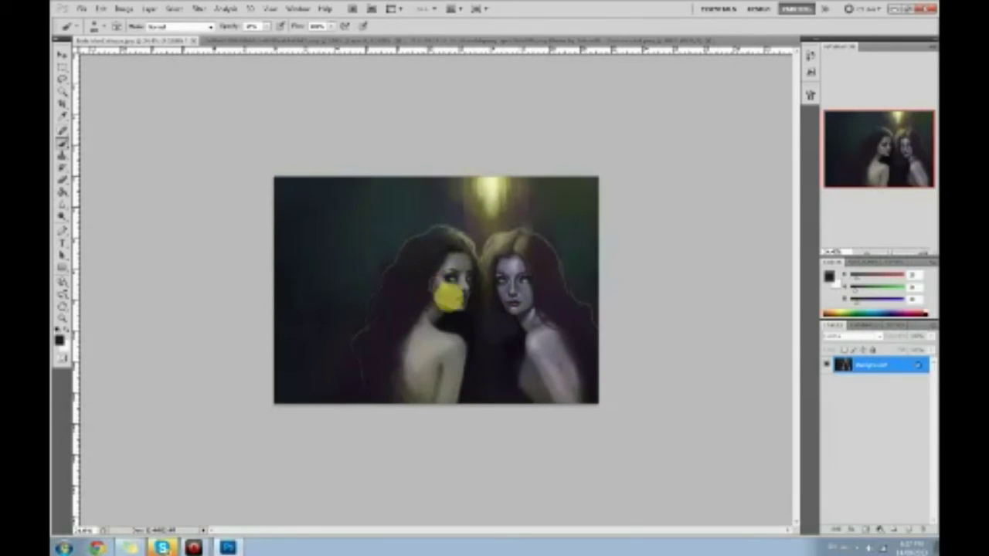
alt+click(438, 292)
alt+click(447, 287)
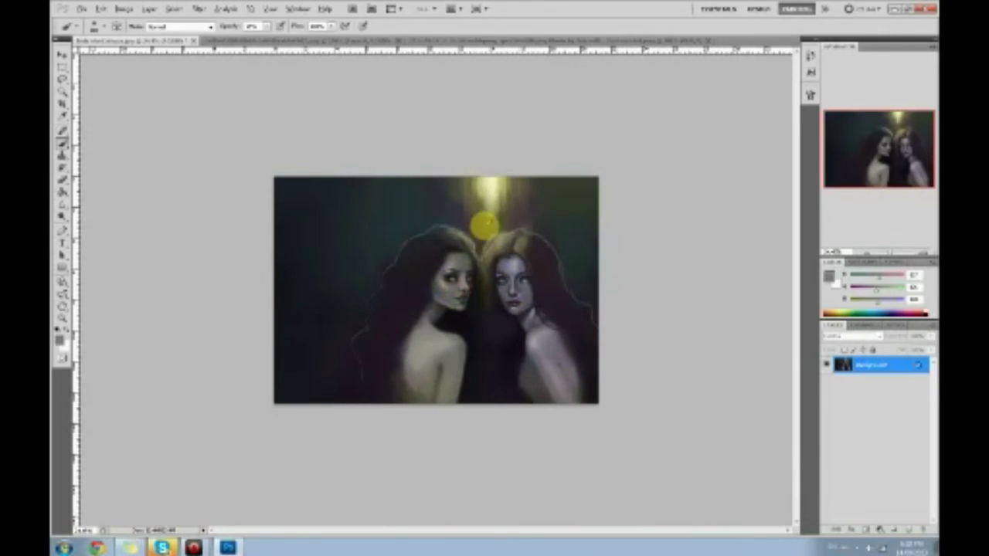
alt+click(495, 232)
alt+click(501, 257)
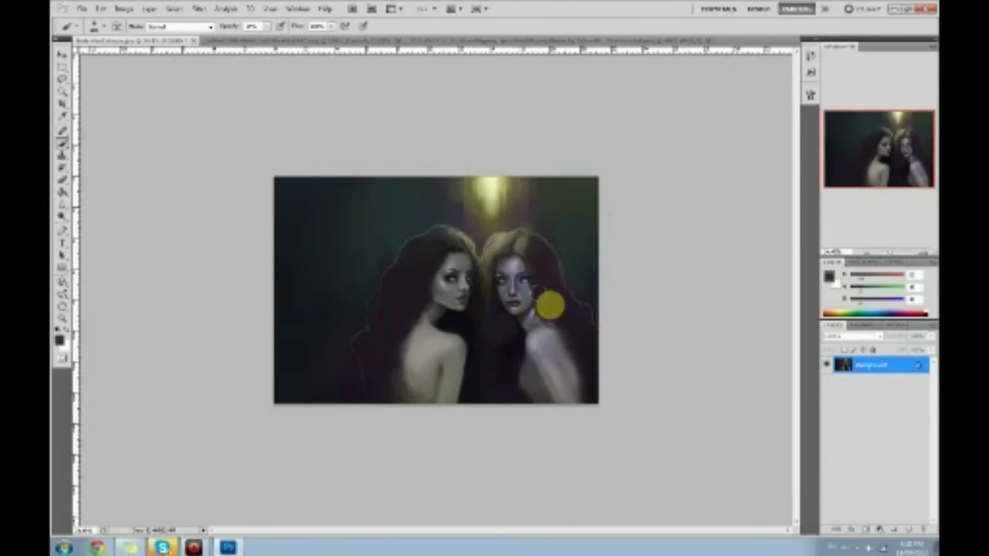
alt+click(491, 212)
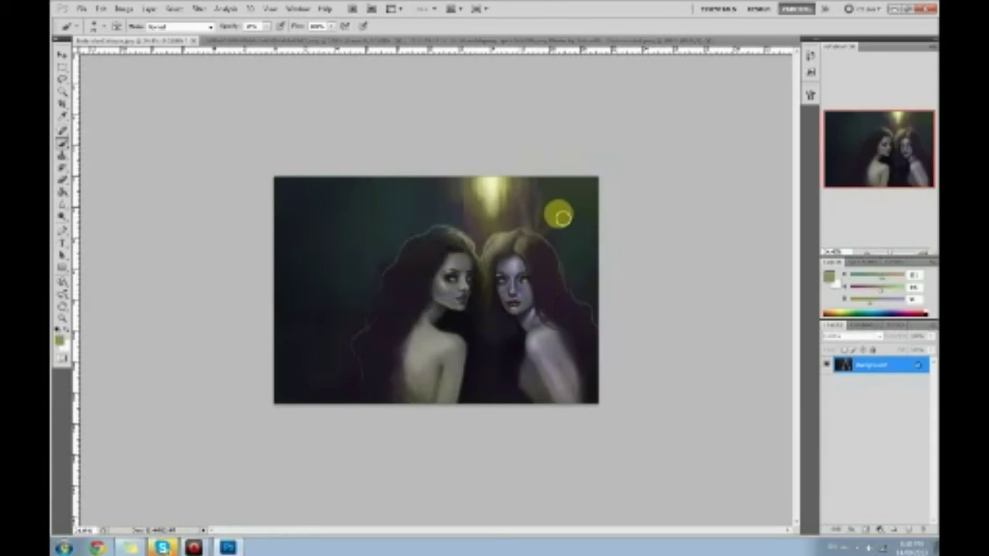
- Sample pale yellow from the light, draw an arrow pointing to the right woman's forehead, and undo it
alt+click(471, 184)
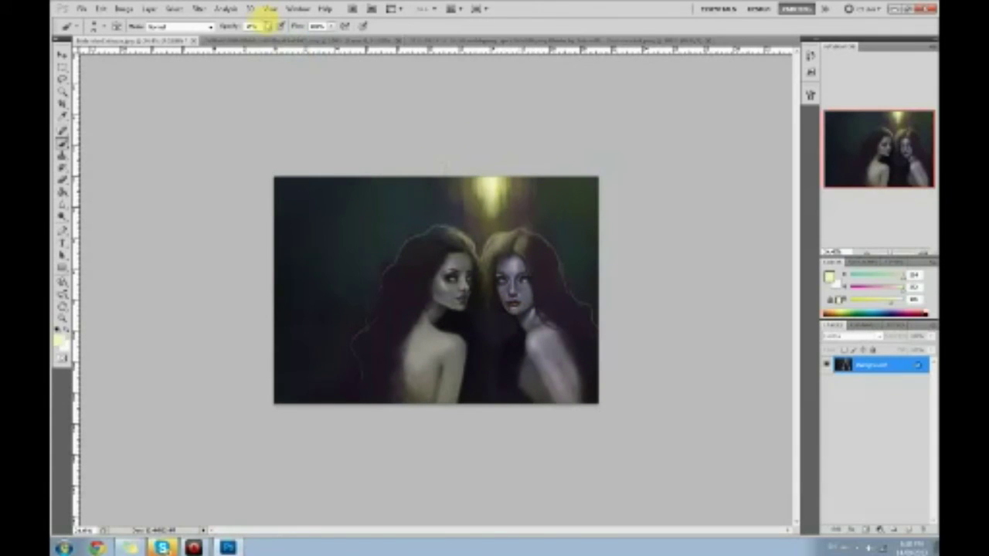
drag(535, 189, 524, 242)
mouse_move(517, 221)
mouse_down()
mouse_move(527, 247)
mouse_move(552, 230)
mouse_up()
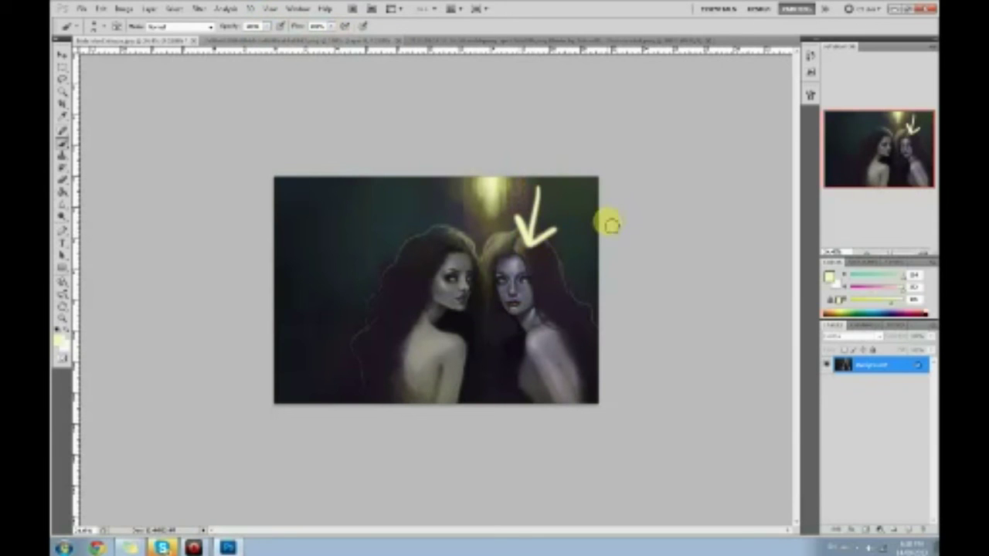
key(ctrl+alt+z)
key(ctrl+alt+z)
- Examine the right woman's eyes, lips and jawline up close, and compare them with the whole painting
key(ctrl+plus)
key(ctrl+plus)
key(ctrl+plus)
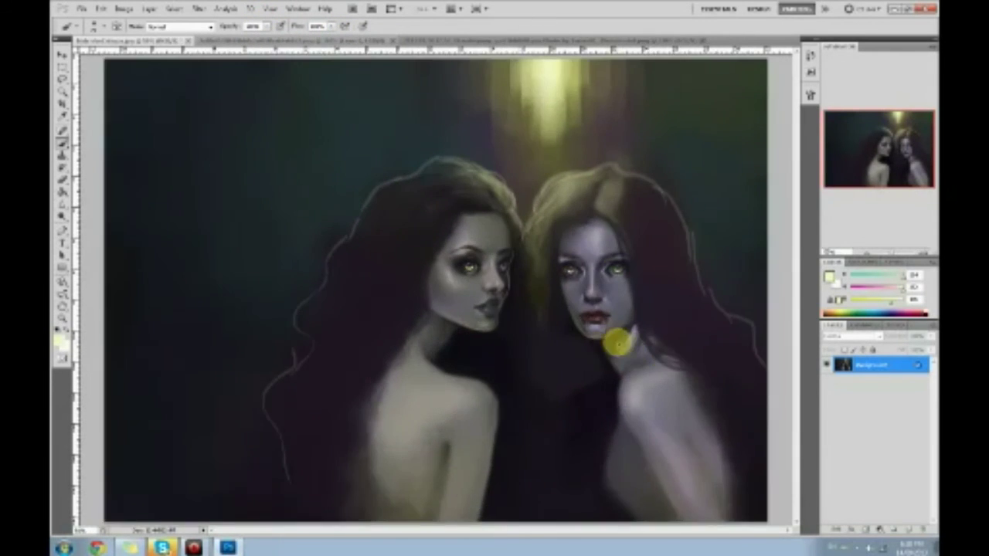
key(ctrl+plus)
key(ctrl+plus)
drag(715, 390, 324, 387)
drag(777, 390, 548, 360)
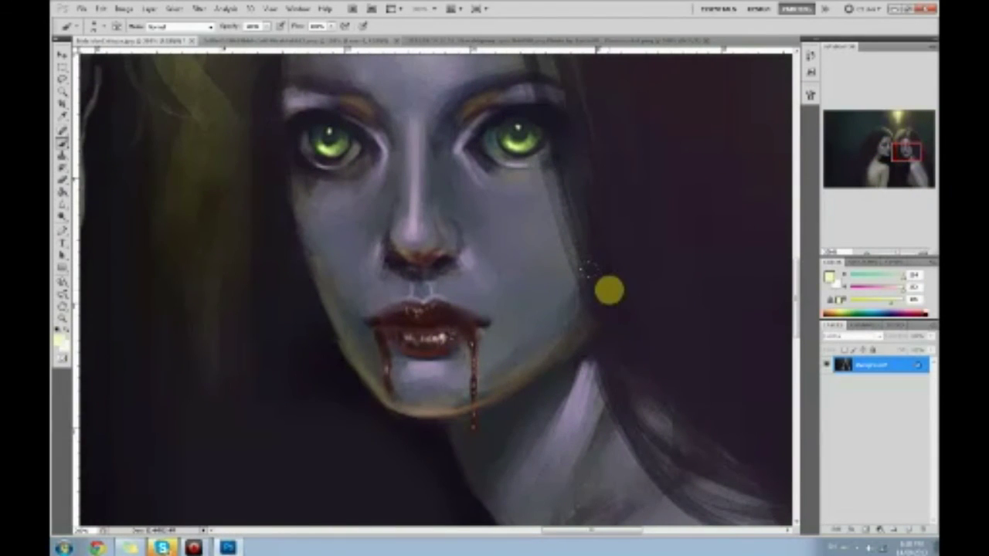
key(ctrl+minus)
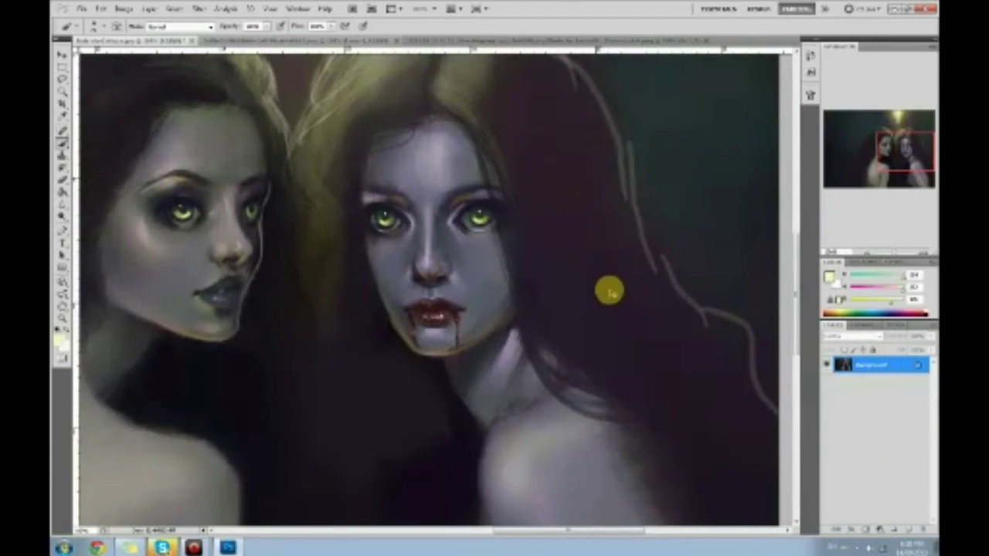
key(ctrl+minus)
key(ctrl+minus)
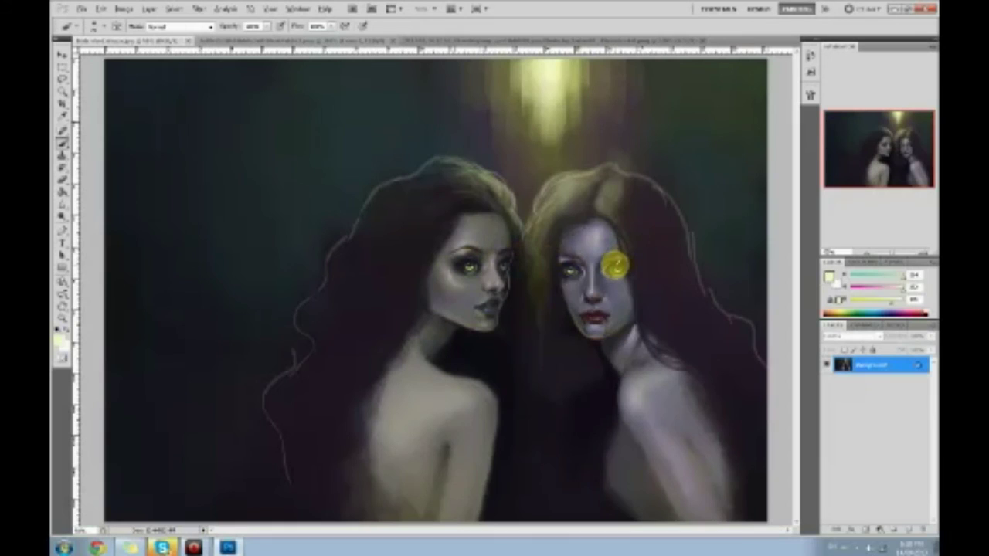
- Rework the right woman's eyes, alternating dark tones with yellow-green and olive sampled from around her irises
key(d)
alt+click(614, 270)
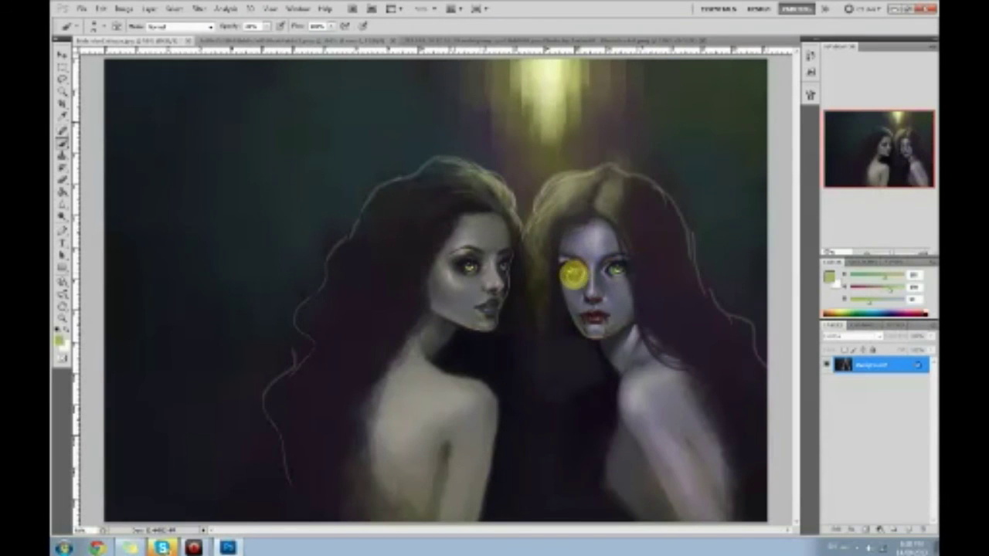
key(d)
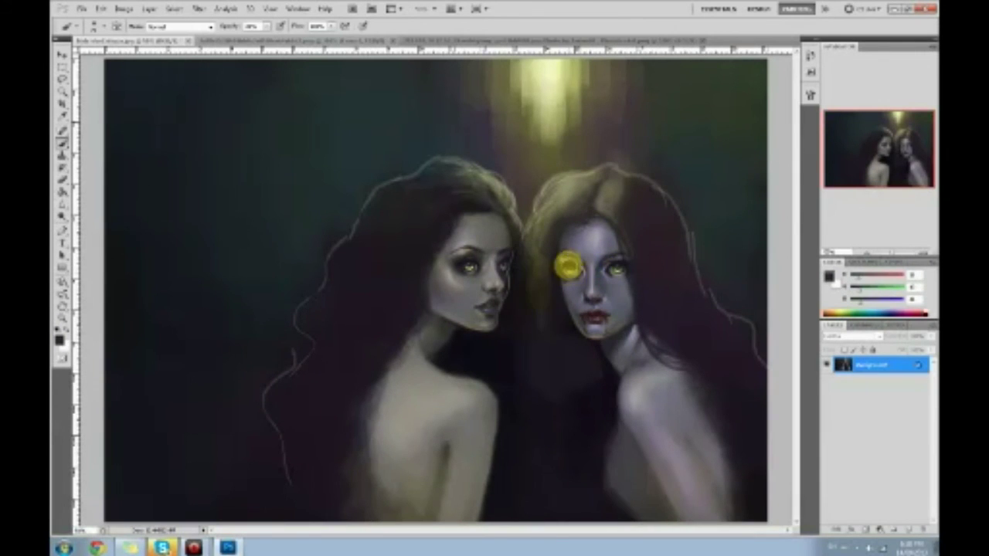
alt+click(569, 270)
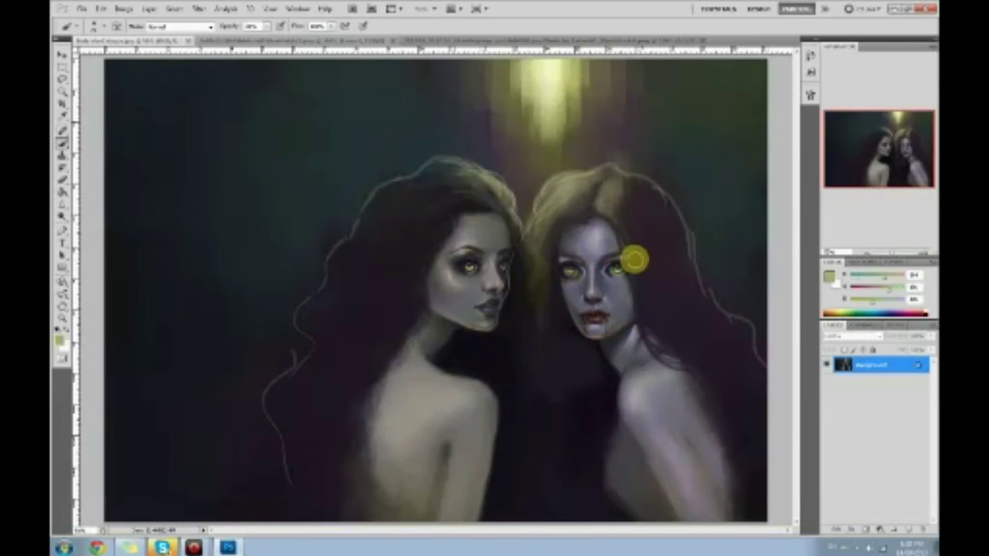
alt+click(612, 263)
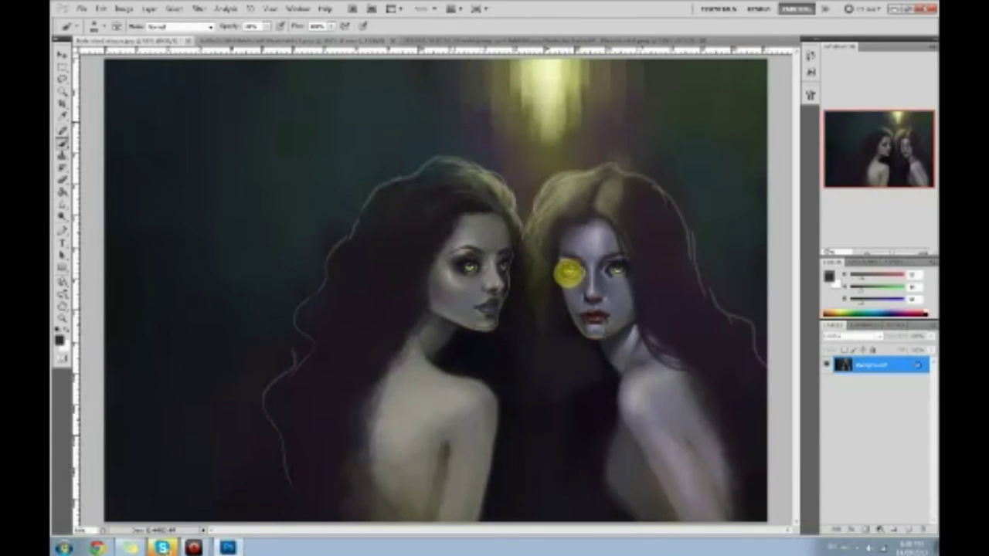
alt+click(569, 270)
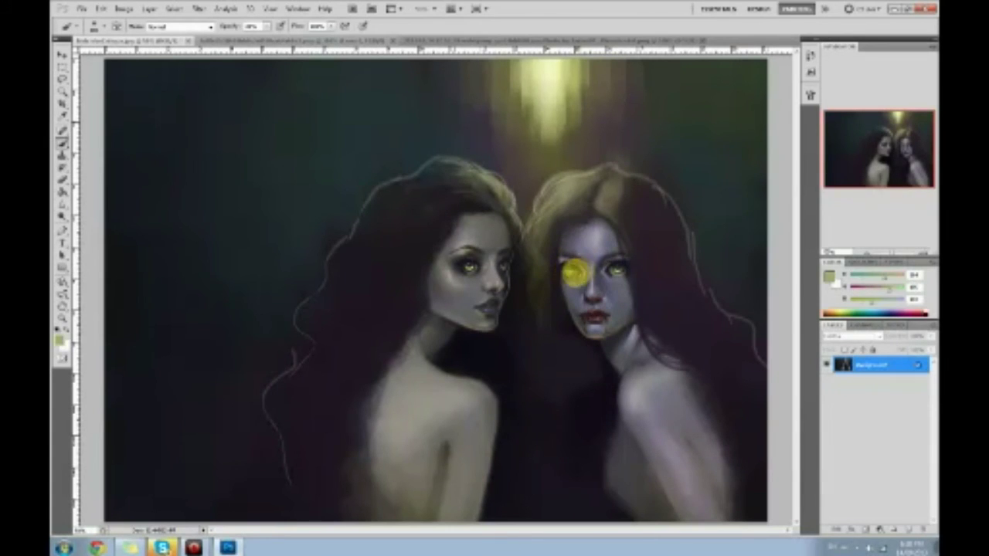
alt+click(570, 275)
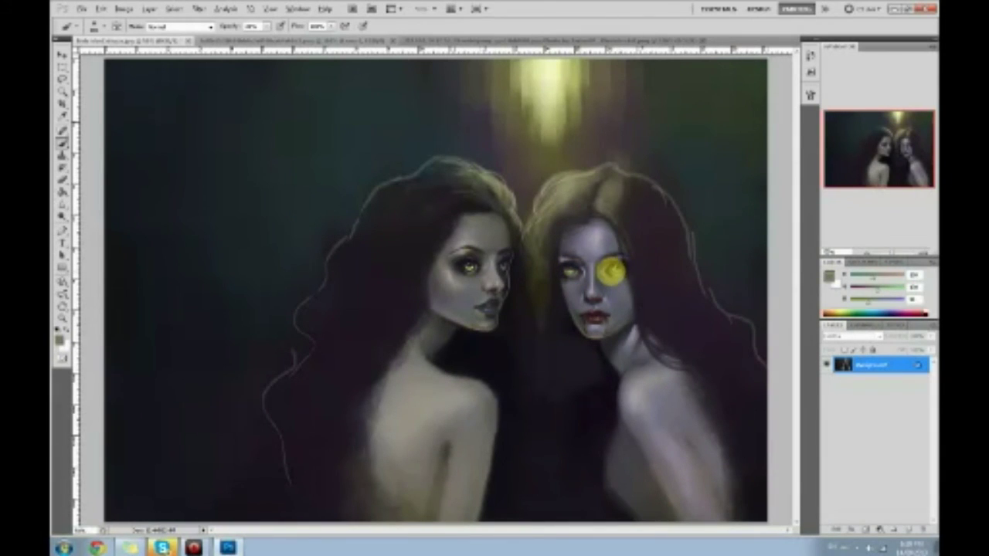
- Refine both women's eyes with pale yellow-green sampled from the left woman's iris and dark accents, and brighten them with the Dodge tool
alt+click(471, 267)
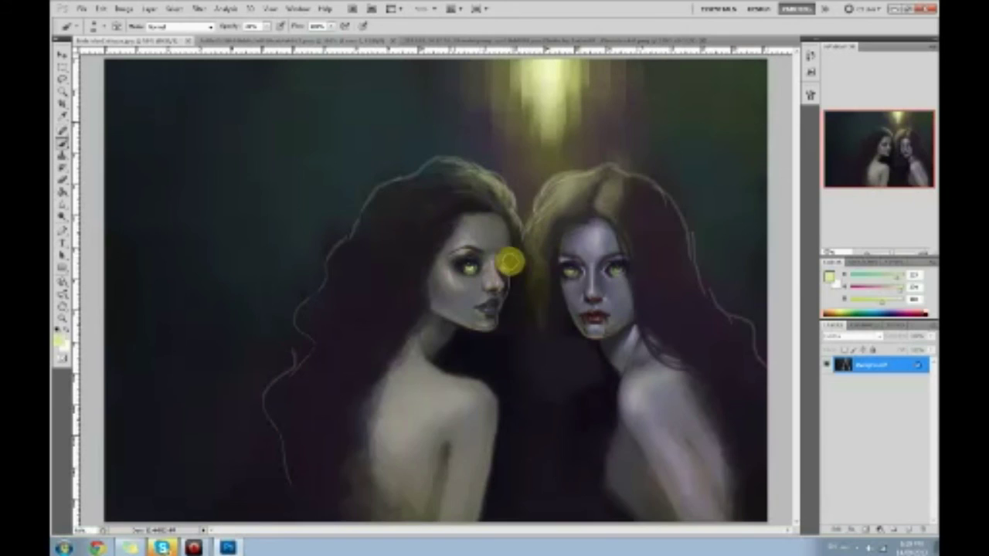
key(d)
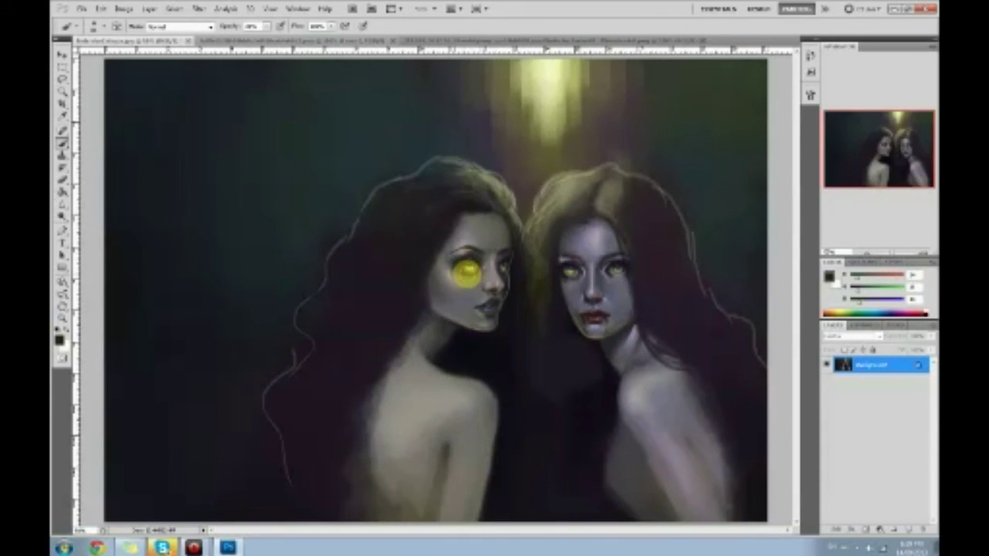
click(62, 215)
click(102, 216)
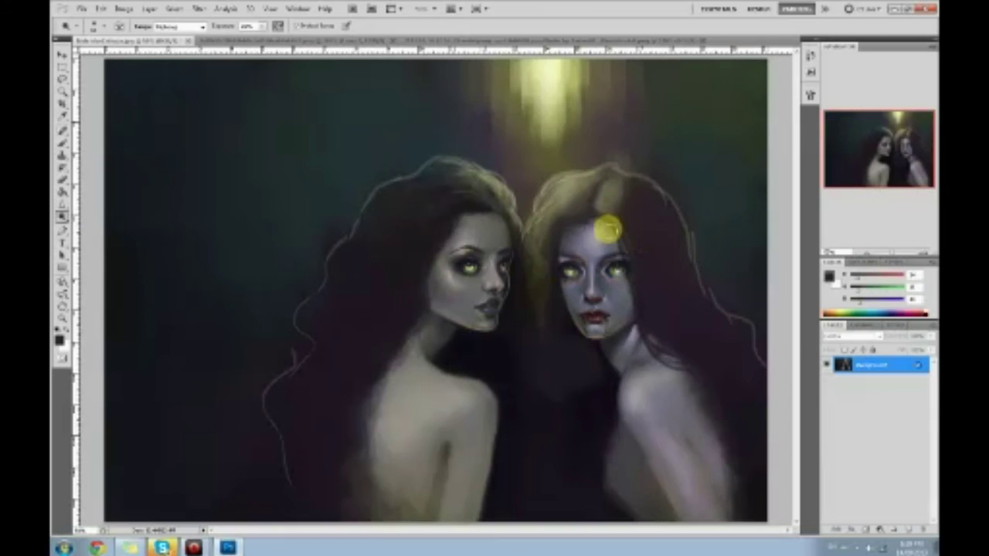
key(b)
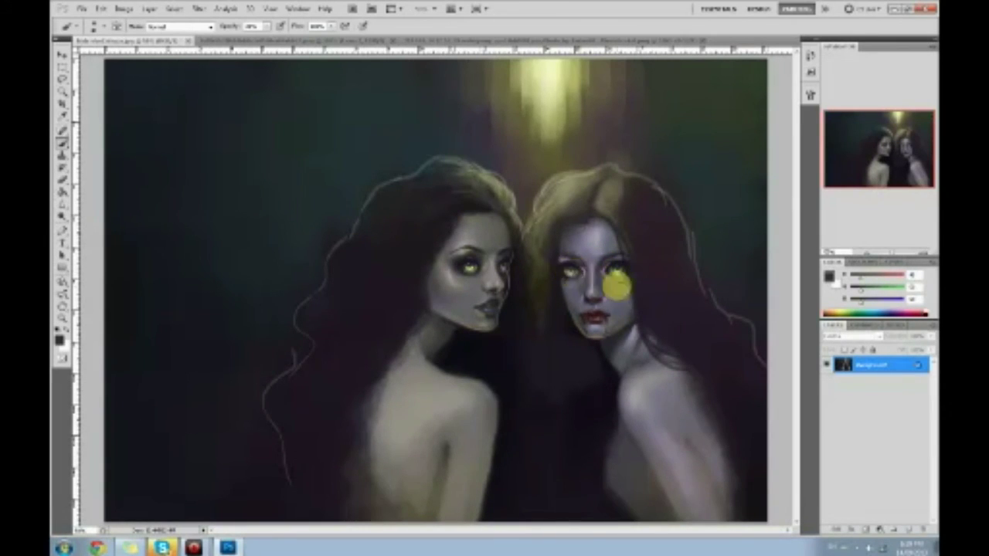
- Sharpen the right woman's eyes with the Sharpen tool, and refine them with dark and olive tones sampled from around them
right_click(71, 216)
click(92, 225)
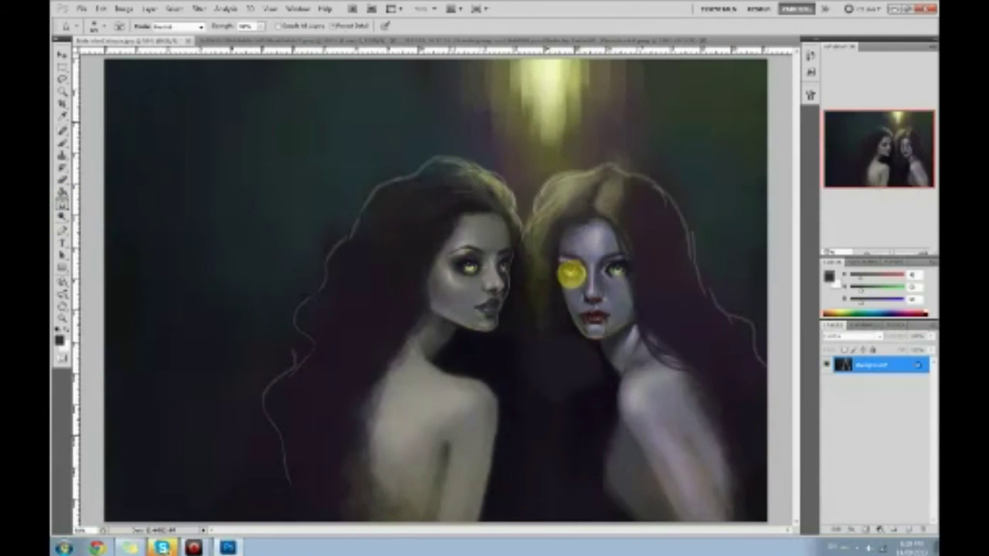
key(b)
alt+click(573, 268)
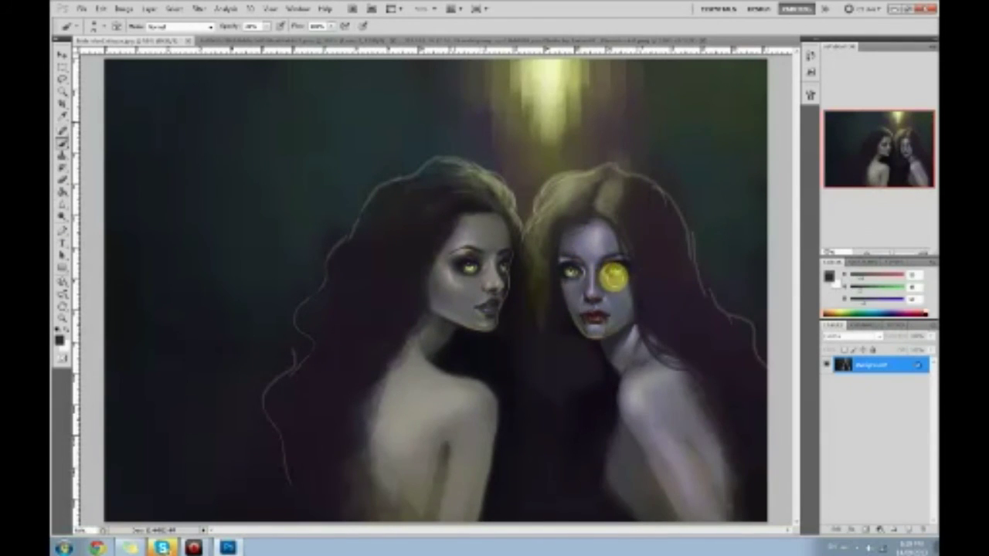
alt+click(571, 274)
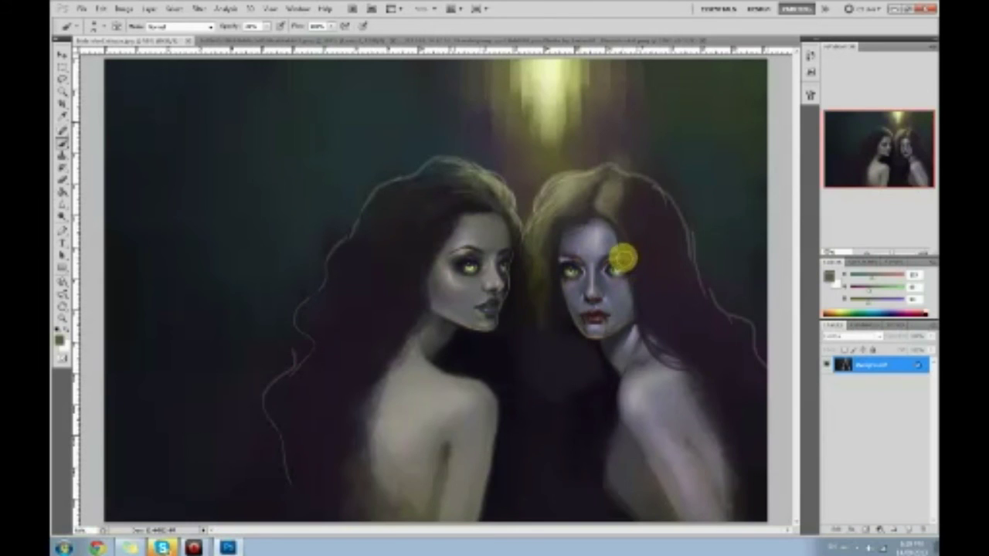
- Sample pale yellow from the light and add small bright highlights to both women's eyes
alt+click(552, 74)
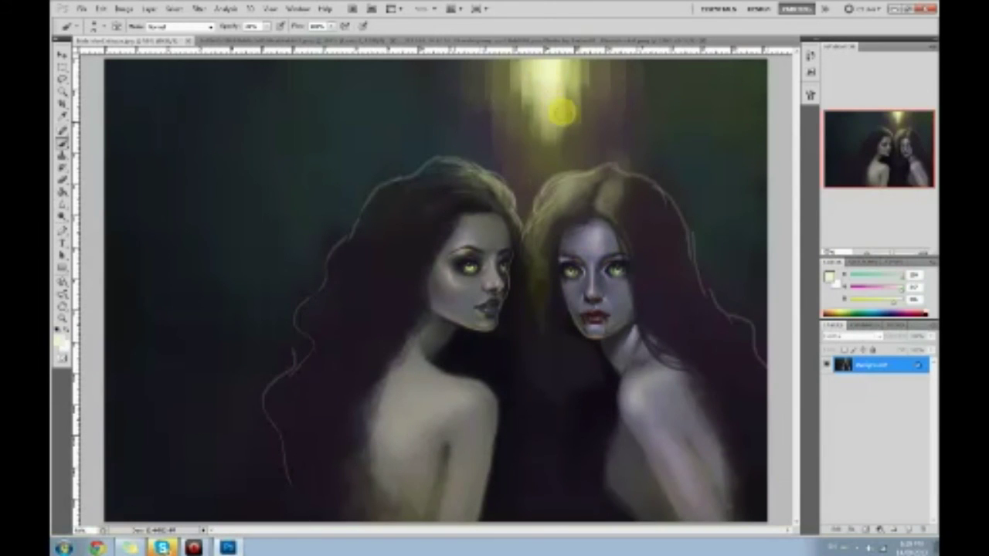
key(ctrl+minus)
key(ctrl+minus)
key(ctrl+plus)
key(ctrl+plus)
key(ctrl+plus)
key(ctrl+plus)
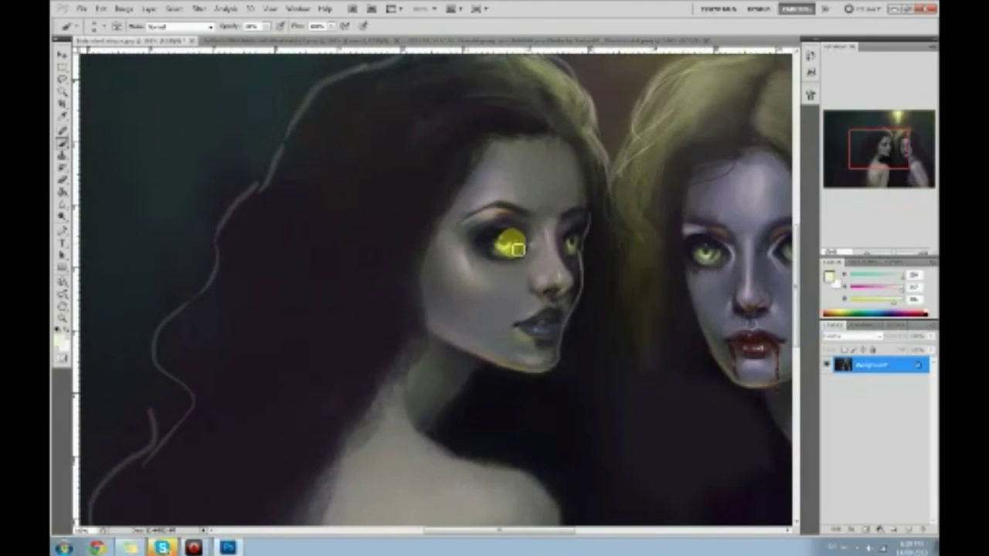
drag(720, 269, 464, 302)
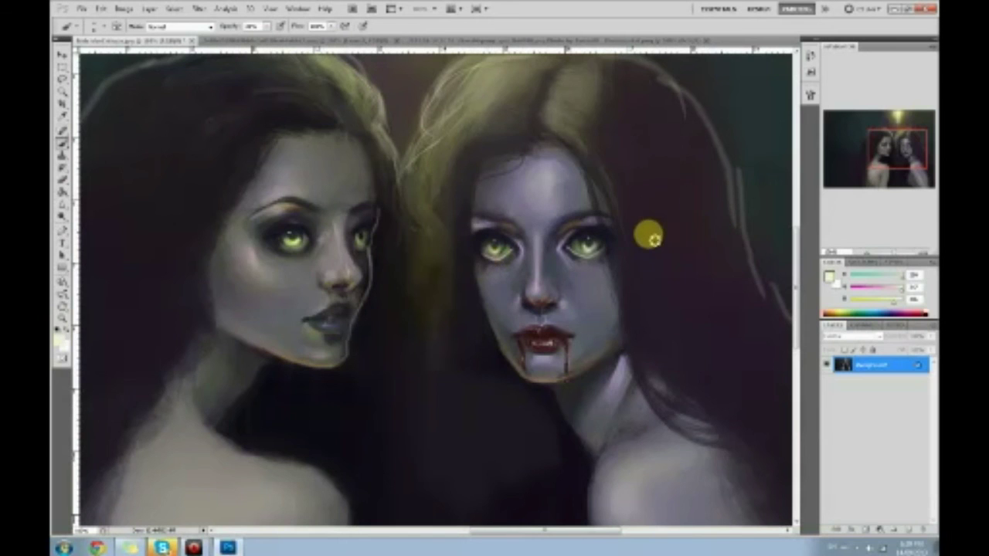
key(ctrl+minus)
key(ctrl+minus)
scroll(627, 294, down, 1)
key(ctrl+plus)
key(ctrl+plus)
drag(683, 299, 633, 295)
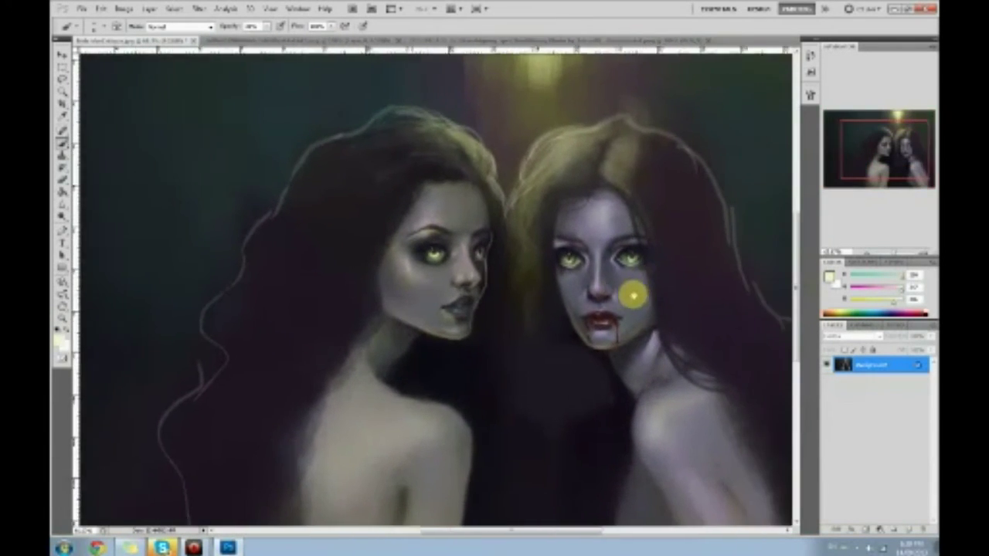
- Set the foreground colour to crimson red, add a new layer, and change its blend mode
alt+click(558, 261)
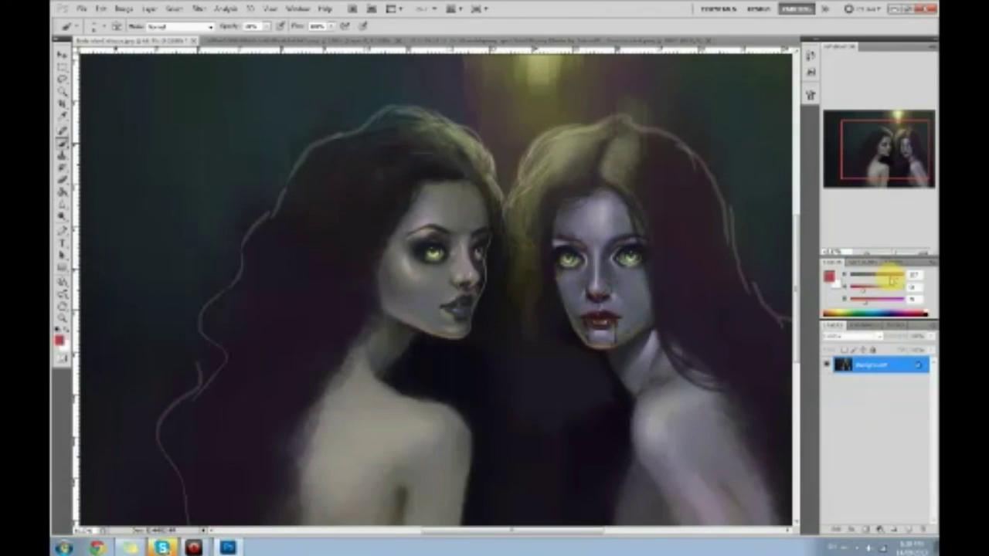
click(881, 527)
click(850, 336)
click(850, 317)
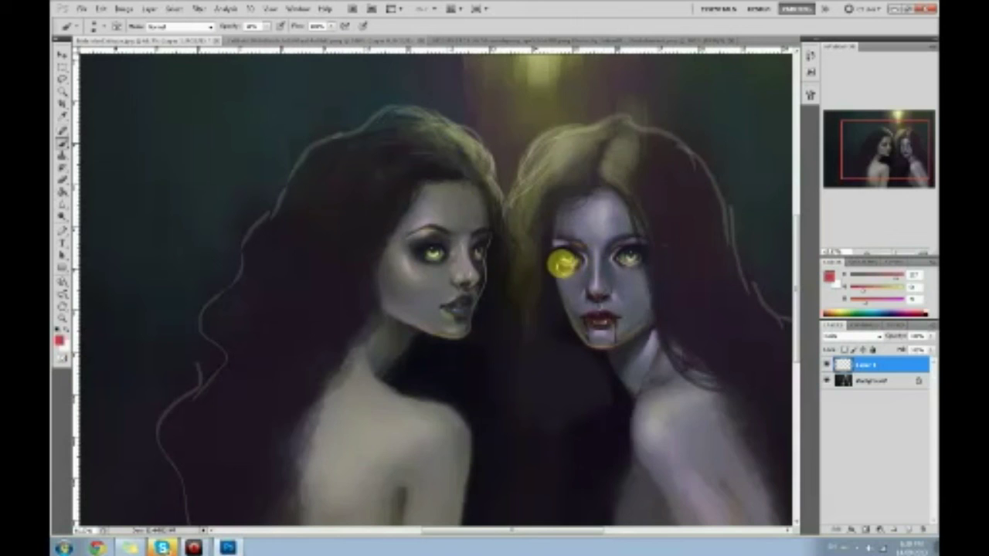
- Change the foreground colour to dark magenta and softly tint the right woman's face on the new layer
key(ctrl+minus)
key(ctrl+minus)
key(ctrl+plus)
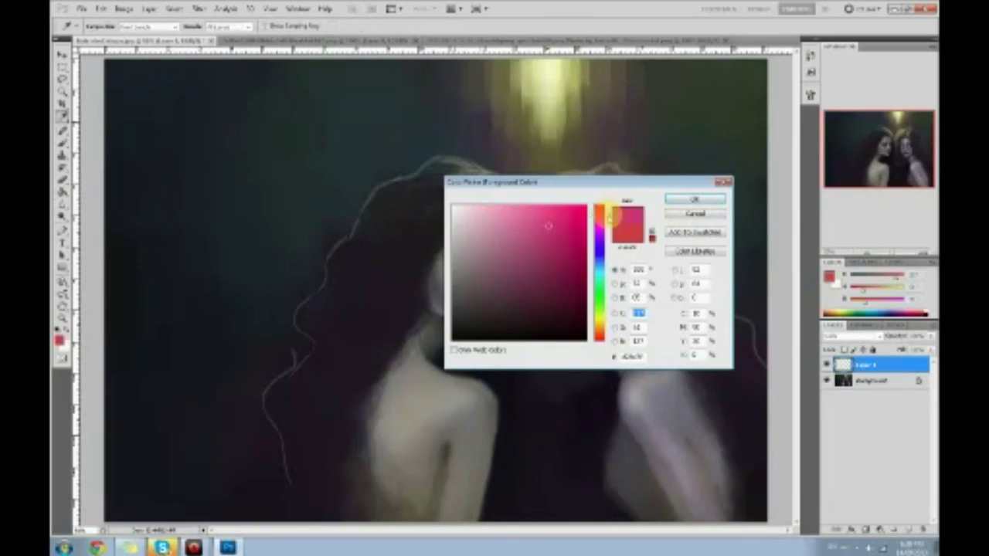
click(538, 272)
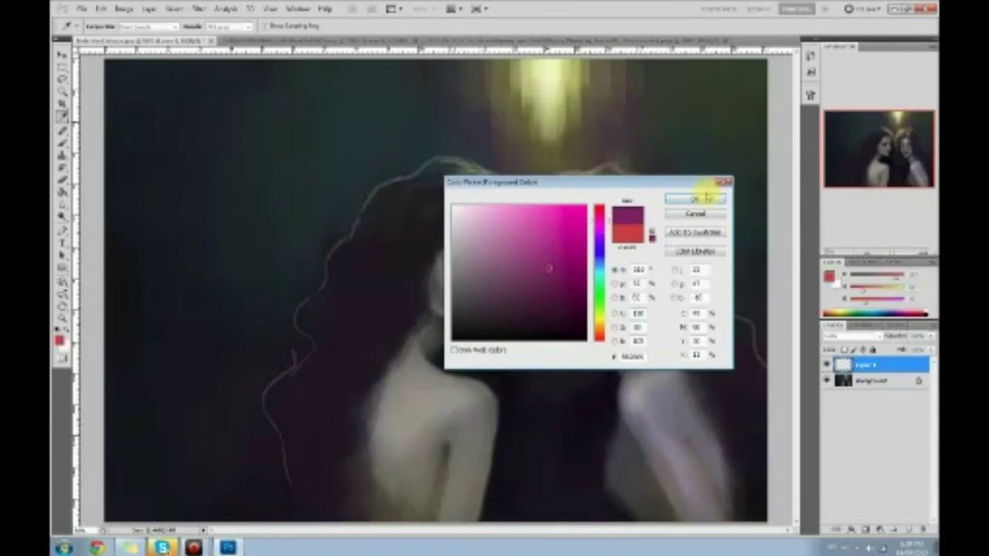
click(698, 199)
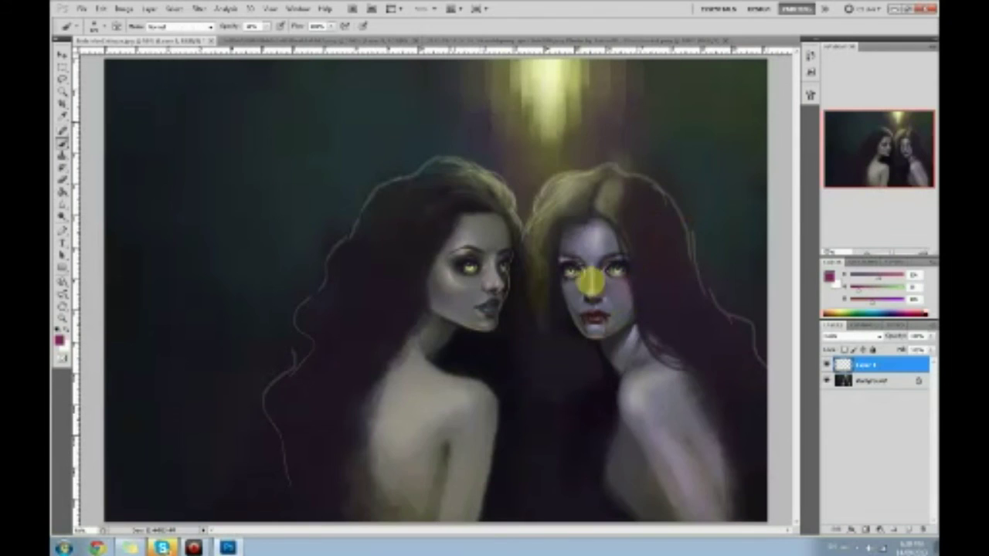
- Softly tint the right woman's cheek and shoulder magenta, and sample a muted grey-violet from her face
drag(630, 282, 631, 311)
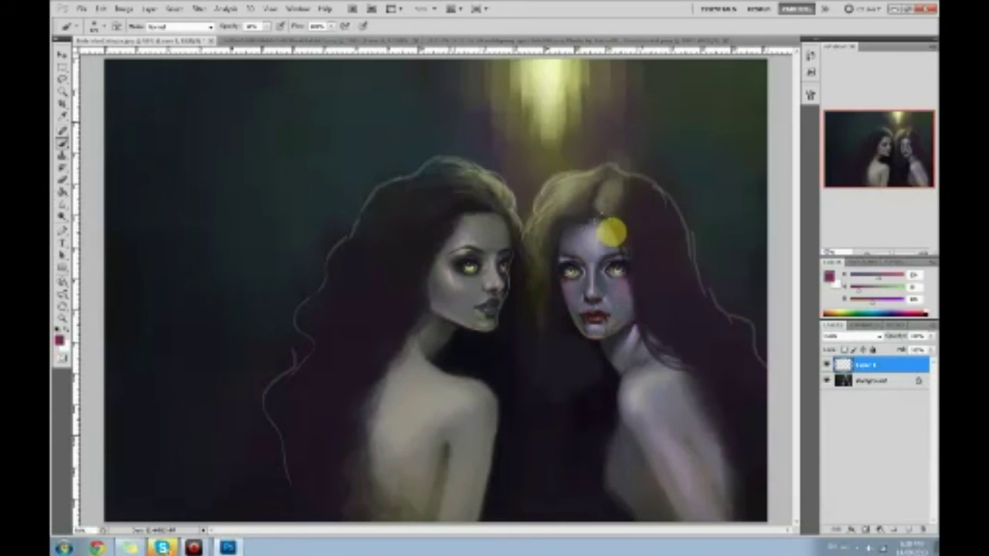
mouse_move(618, 245)
mouse_down()
mouse_move(563, 239)
mouse_move(592, 207)
mouse_move(646, 292)
mouse_move(648, 263)
mouse_move(632, 283)
mouse_move(649, 399)
mouse_move(684, 339)
mouse_up()
alt+click(601, 284)
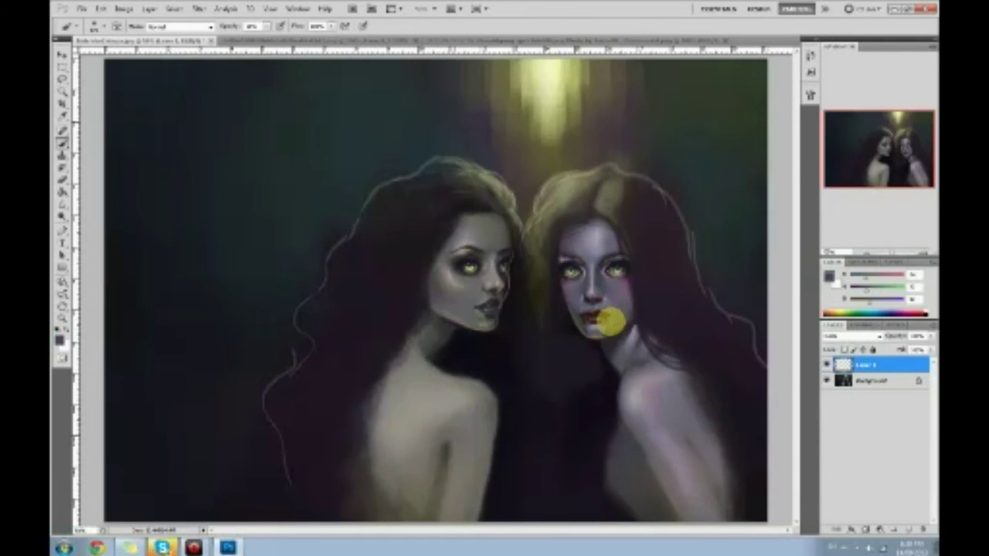
- Raise the brush opacity and glaze the right woman's shoulder and arm with grey tones sampled from her face
key(ctrl+minus)
click(872, 338)
click(856, 329)
mouse_move(606, 357)
mouse_down()
mouse_move(633, 448)
mouse_move(598, 427)
mouse_move(562, 375)
mouse_up()
click(266, 27)
drag(265, 37, 296, 37)
alt+click(547, 284)
mouse_move(607, 398)
mouse_down()
mouse_move(608, 452)
mouse_move(572, 457)
mouse_move(626, 370)
mouse_move(608, 404)
mouse_move(613, 440)
mouse_move(560, 411)
mouse_move(601, 352)
mouse_move(631, 439)
mouse_up()
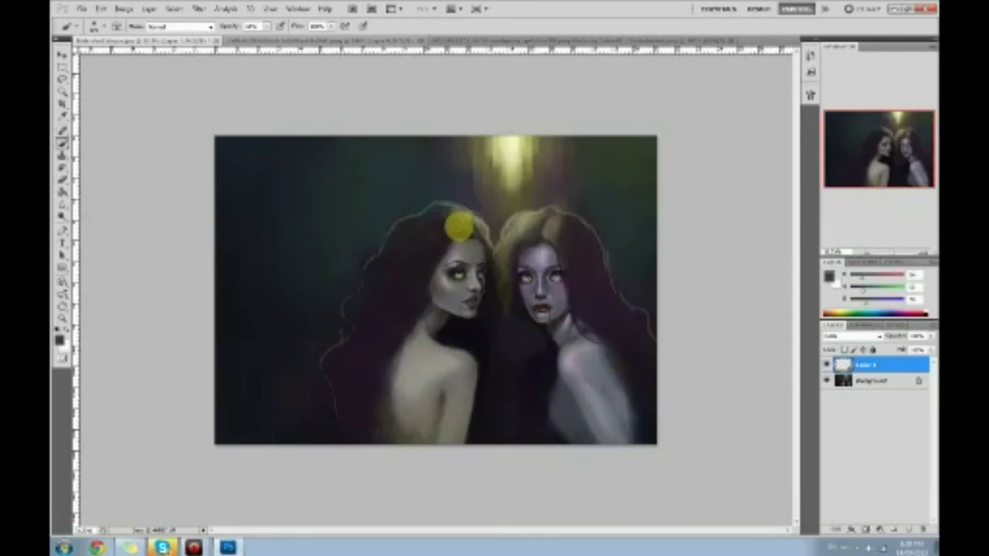
- Glaze the left woman's back grey and blend muted mauve tones into both women's skin, sampling colours from their faces and neck
alt+click(456, 287)
mouse_move(417, 368)
mouse_down()
mouse_move(402, 425)
mouse_move(442, 361)
mouse_up()
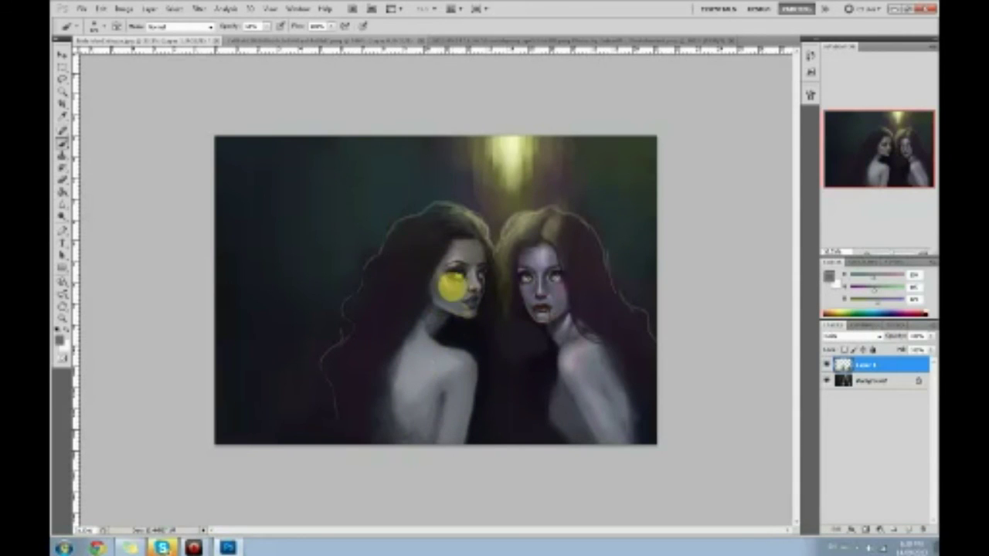
alt+click(458, 264)
alt+click(457, 264)
alt+click(558, 286)
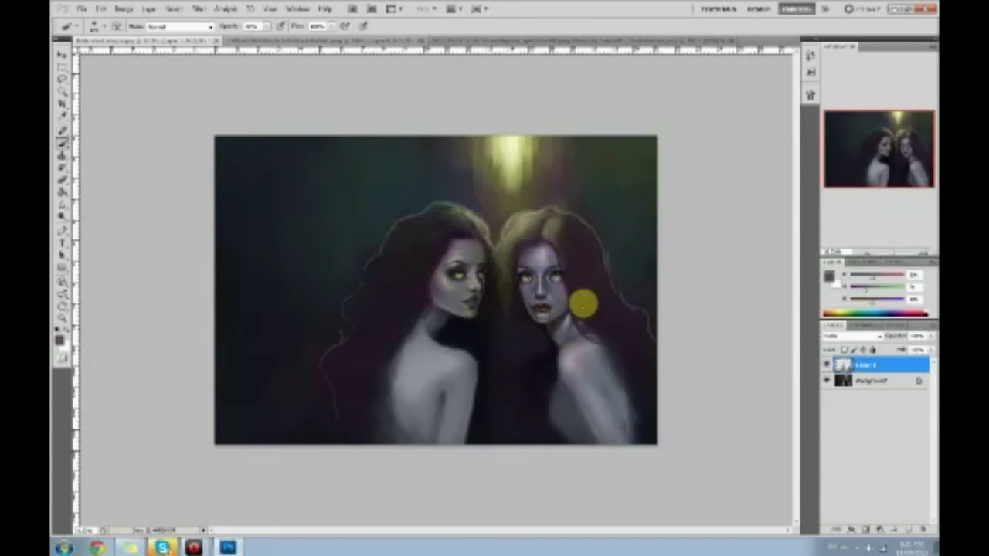
alt+click(564, 324)
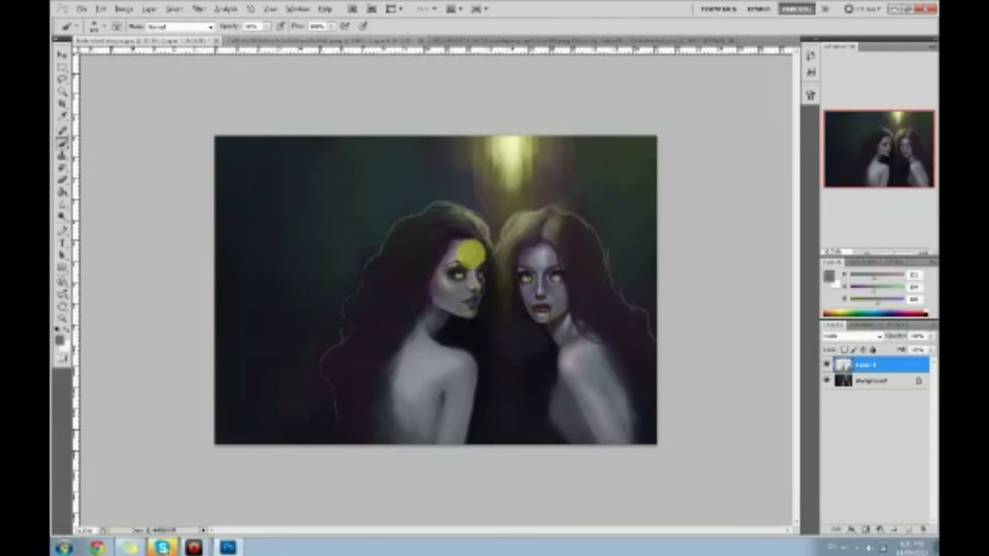
alt+click(532, 245)
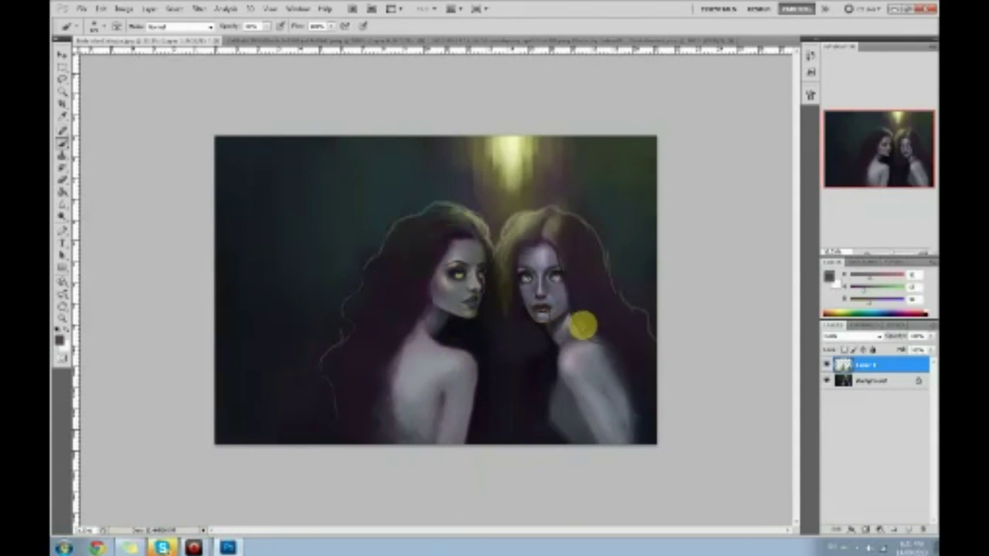
- Flatten the image, add a new layer, and darken the background and both women's hair with near-black strokes
right_click(881, 369)
click(883, 357)
click(910, 530)
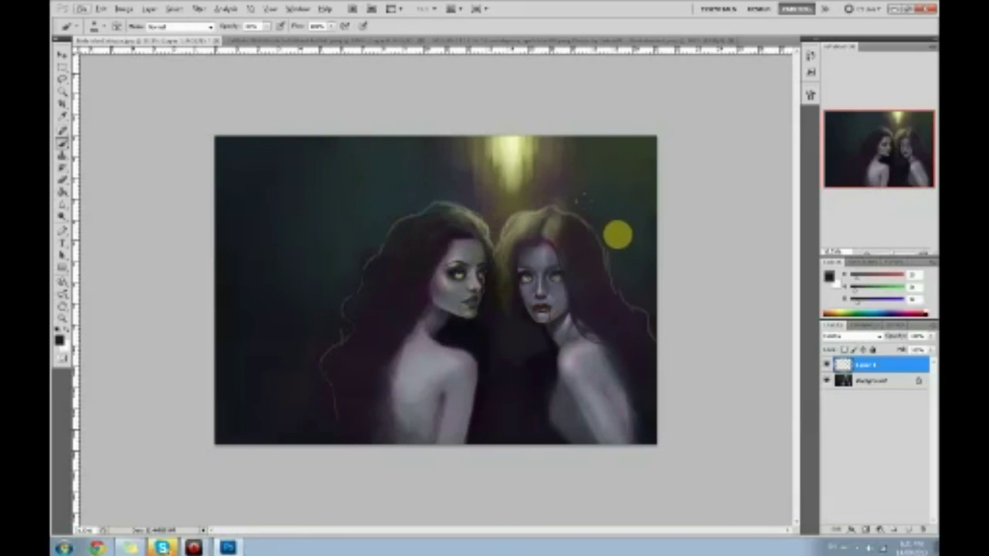
mouse_move(661, 230)
mouse_down()
mouse_move(413, 239)
mouse_move(693, 207)
mouse_move(105, 284)
mouse_up()
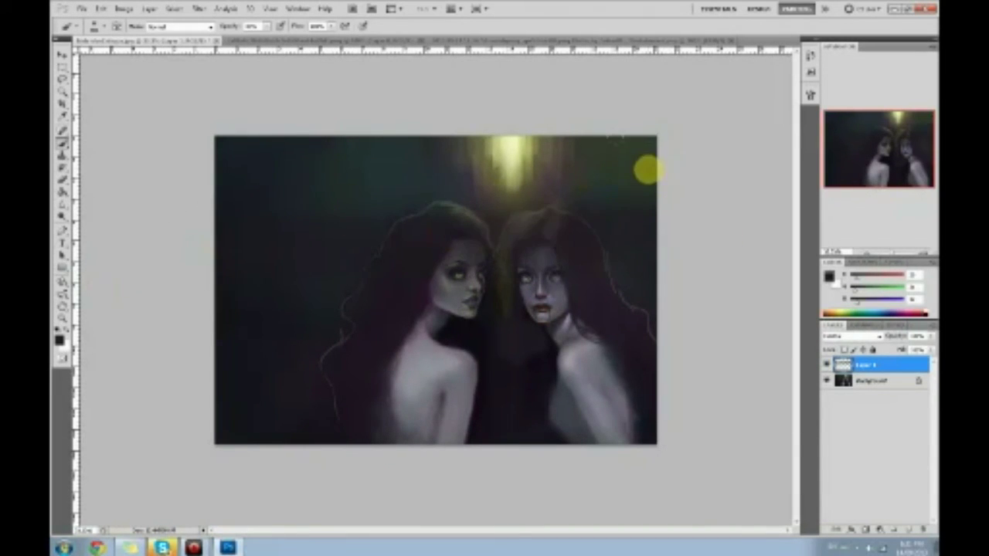
- Erase the dark overlay from both women's eyes, and change the eraser's flow and tip to lighten their faces softly
key(r)
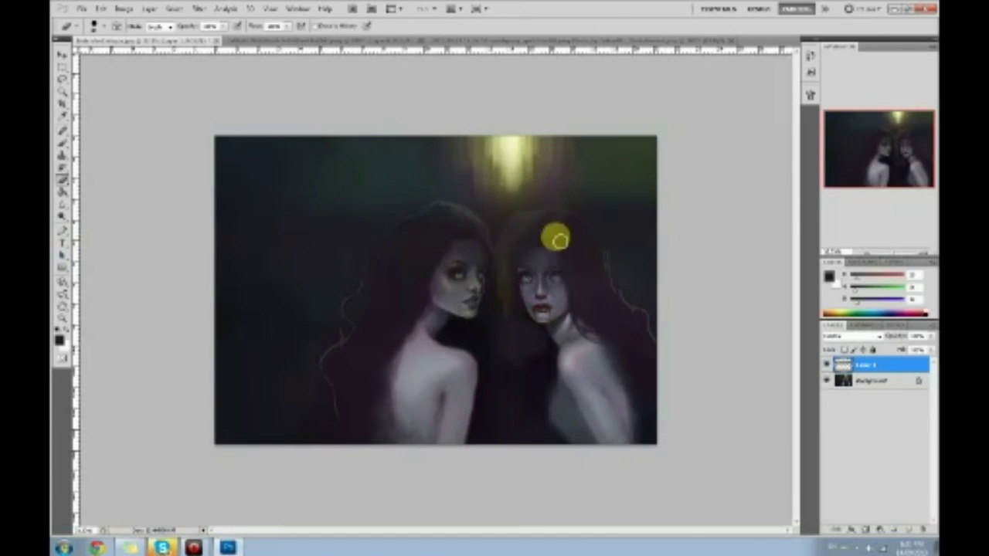
key(])
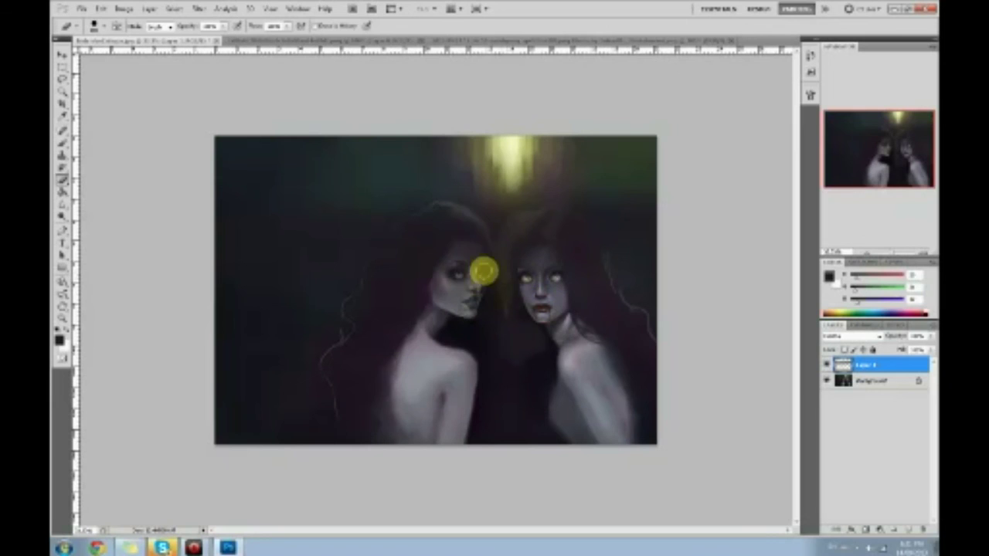
click(460, 275)
click(555, 278)
click(532, 275)
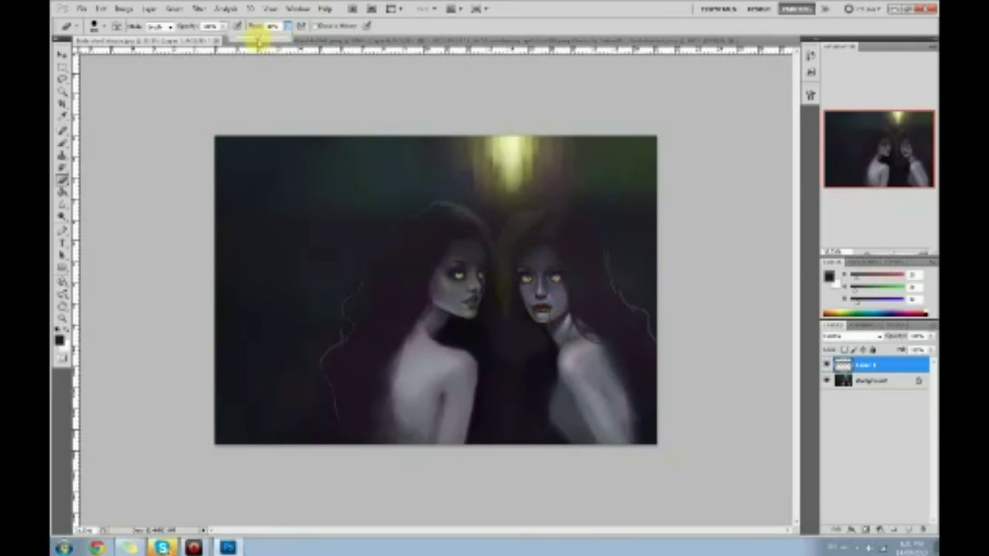
right_click(275, 167)
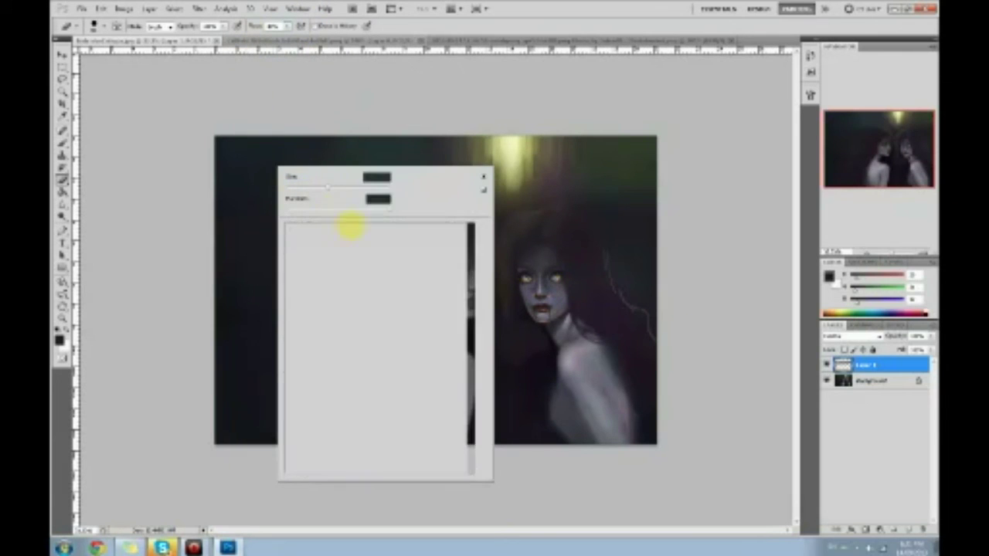
click(379, 417)
click(572, 492)
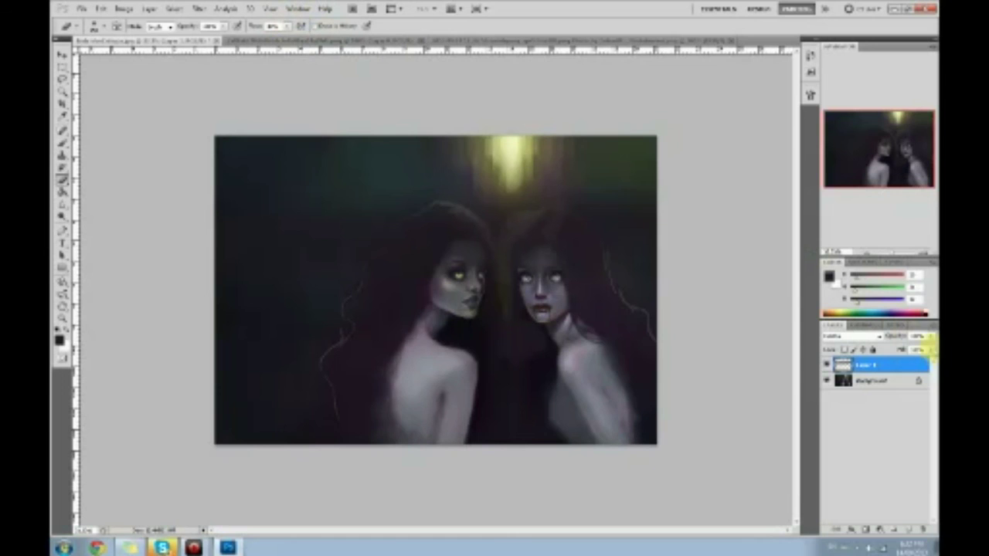
- Reduce the fill of the darkening layer and merge it down into the background
drag(918, 362, 916, 365)
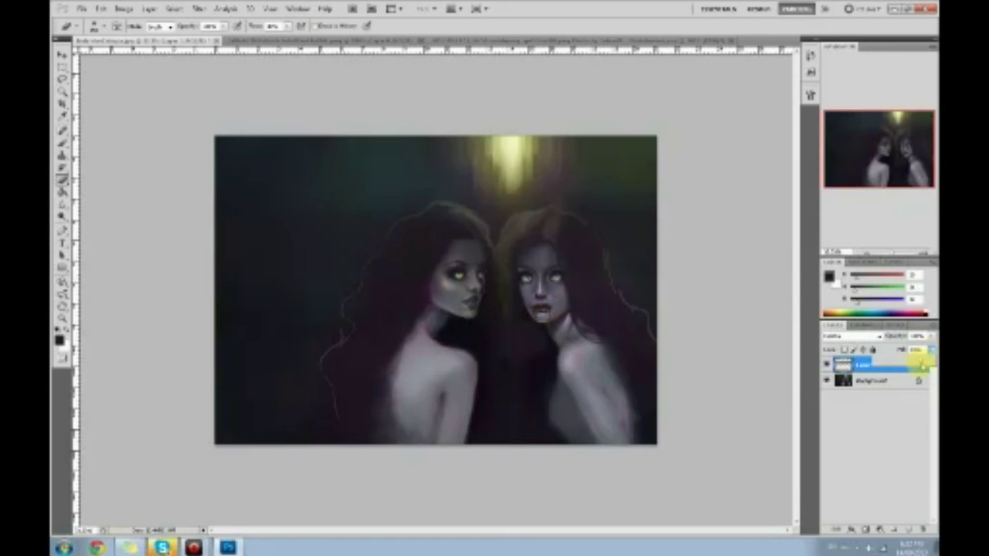
right_click(862, 363)
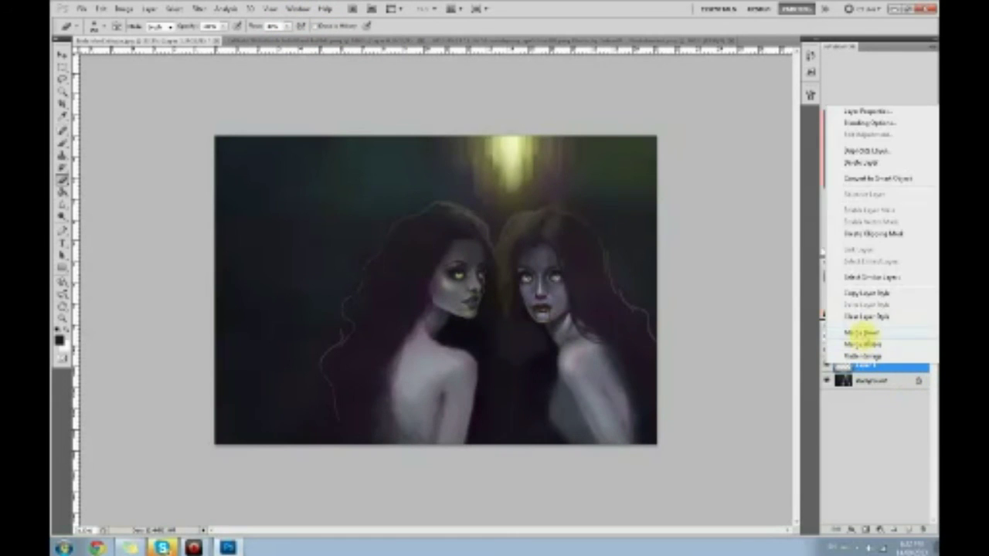
click(861, 332)
- Brighten the lit crowns of both women's hair with an enlarged Dodge tool
drag(62, 209, 91, 213)
key(bracketright)
key(bracketright)
key(bracketright)
key(bracketright)
mouse_move(473, 203)
mouse_down()
mouse_move(414, 219)
mouse_move(517, 242)
mouse_move(534, 207)
mouse_move(569, 220)
mouse_up()
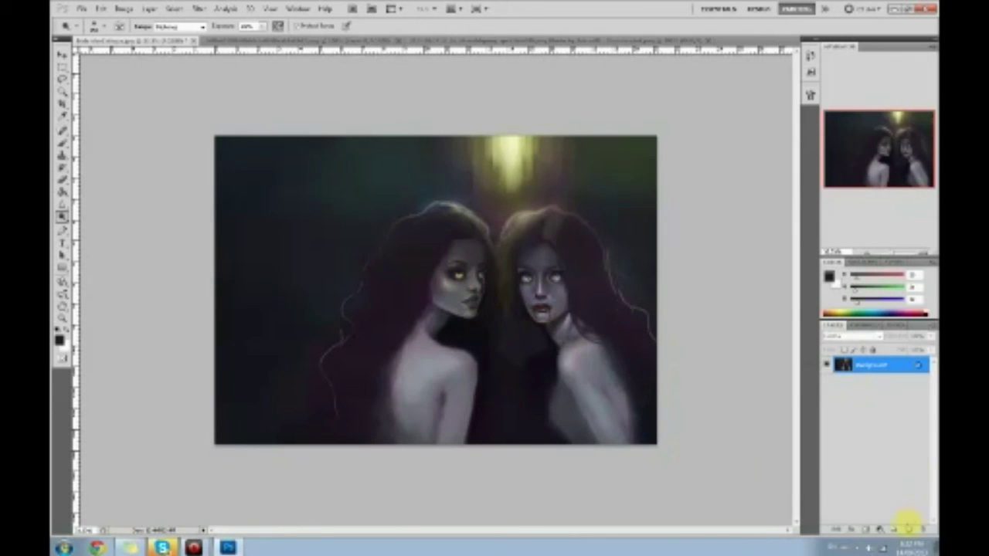
- Add a new layer, change its blend mode, and set the foreground colour to dark red
click(908, 528)
click(852, 336)
click(840, 315)
click(829, 276)
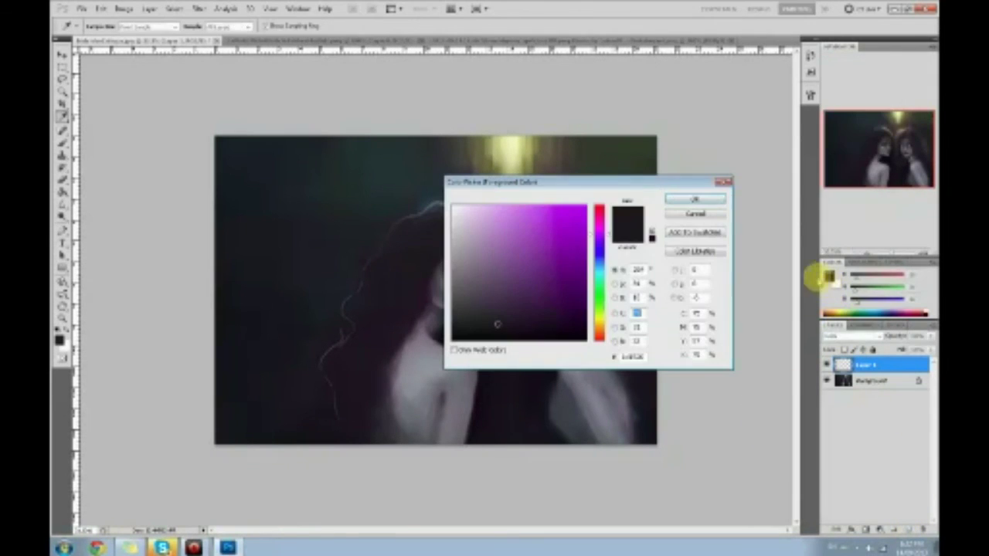
click(599, 221)
click(540, 287)
click(694, 200)
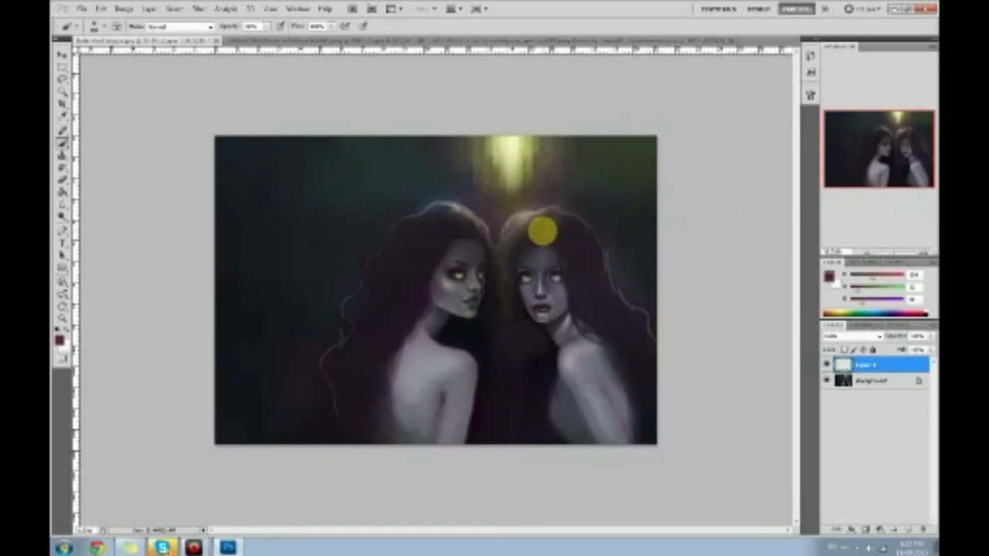
- Try tinting both women's hair dark red on the new layer
mouse_move(532, 248)
mouse_down()
mouse_move(532, 219)
mouse_move(550, 219)
mouse_move(503, 254)
mouse_move(542, 219)
mouse_move(596, 276)
mouse_move(620, 331)
mouse_up()
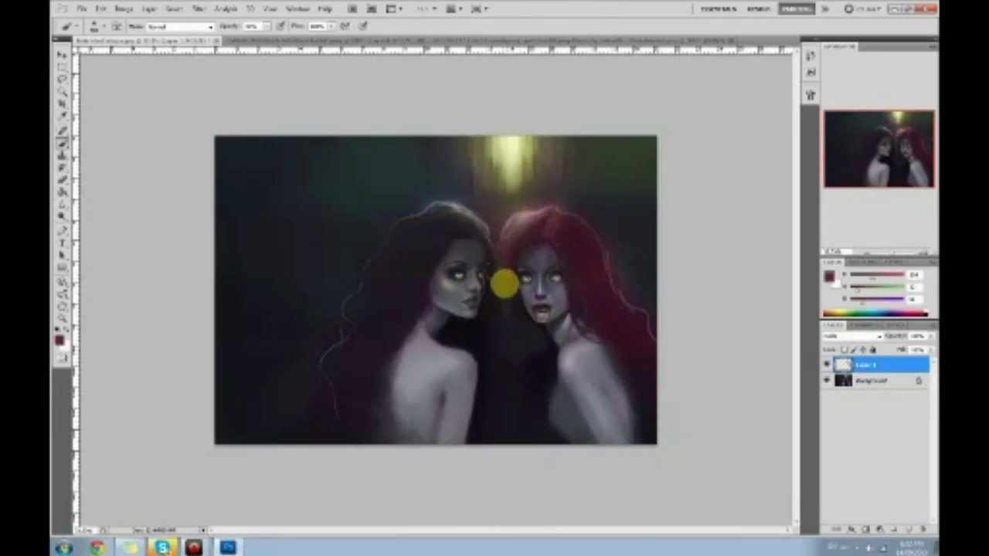
mouse_move(435, 210)
mouse_down()
mouse_move(419, 225)
mouse_move(356, 392)
mouse_up()
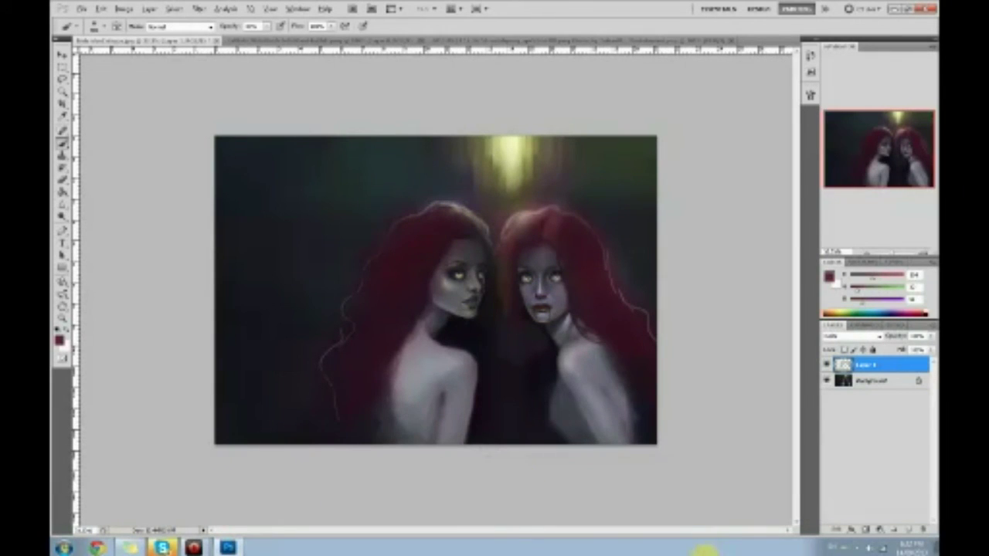
key(ctrl+z)
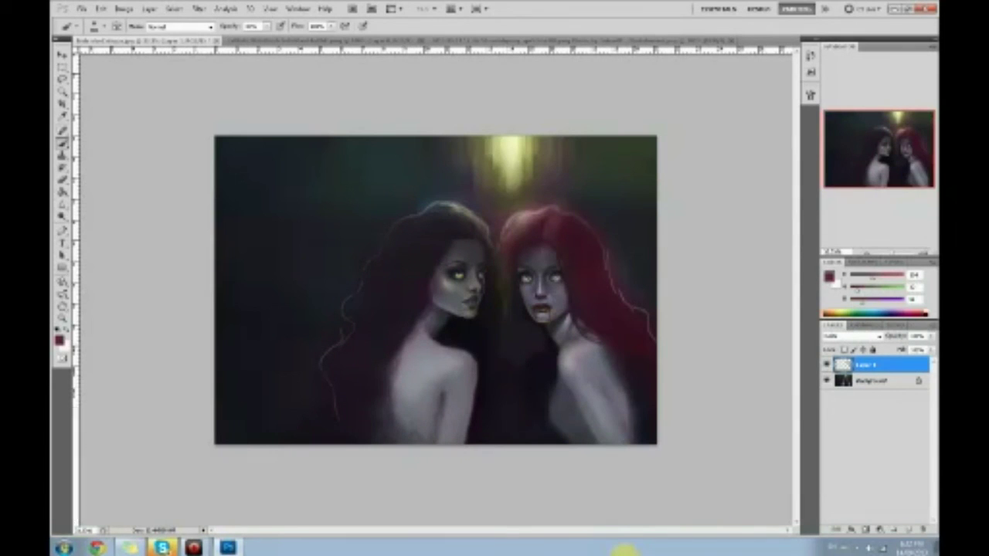
key(ctrl+z)
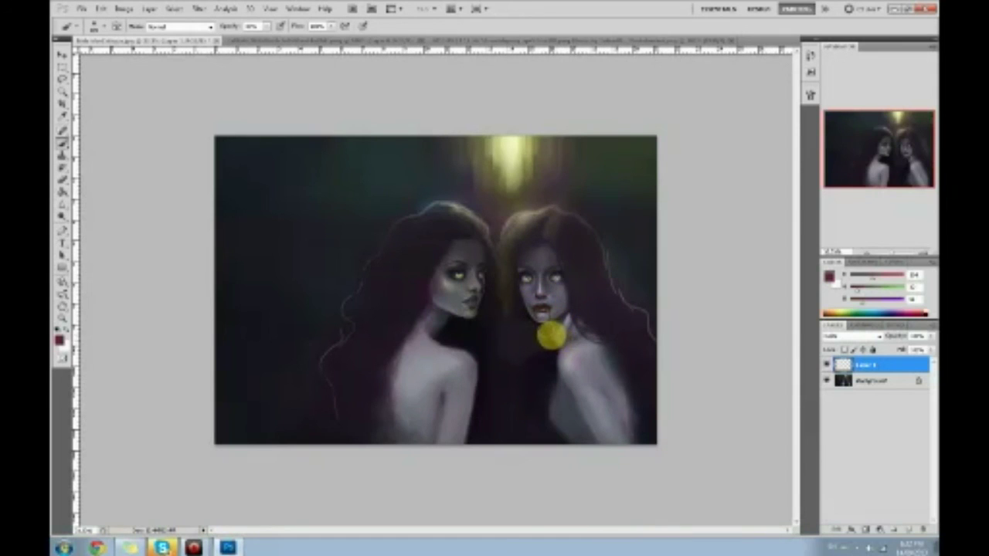
- Set the Dodge range to Highlights, merge the layers, and brighten the highlights on both women's shoulders and backs
click(61, 216)
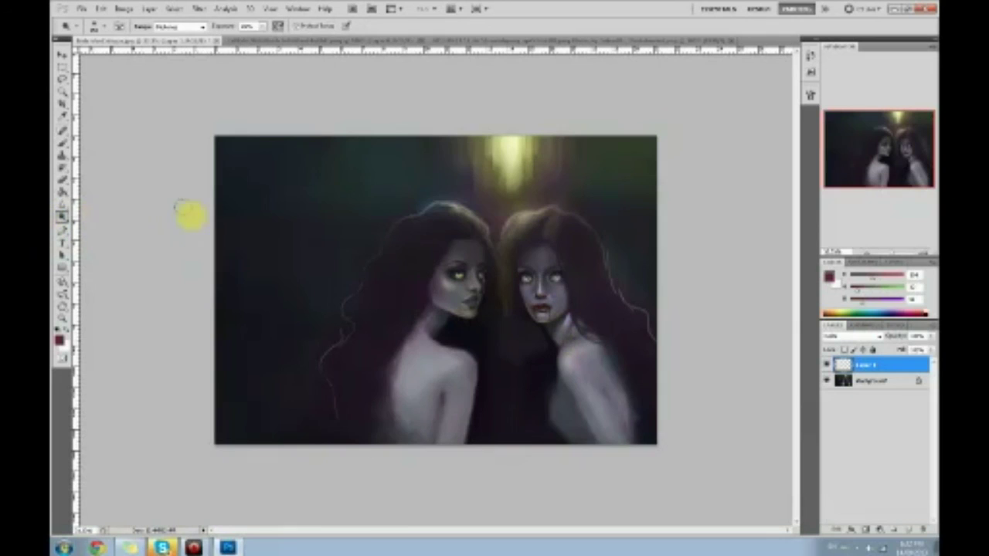
click(200, 27)
click(185, 46)
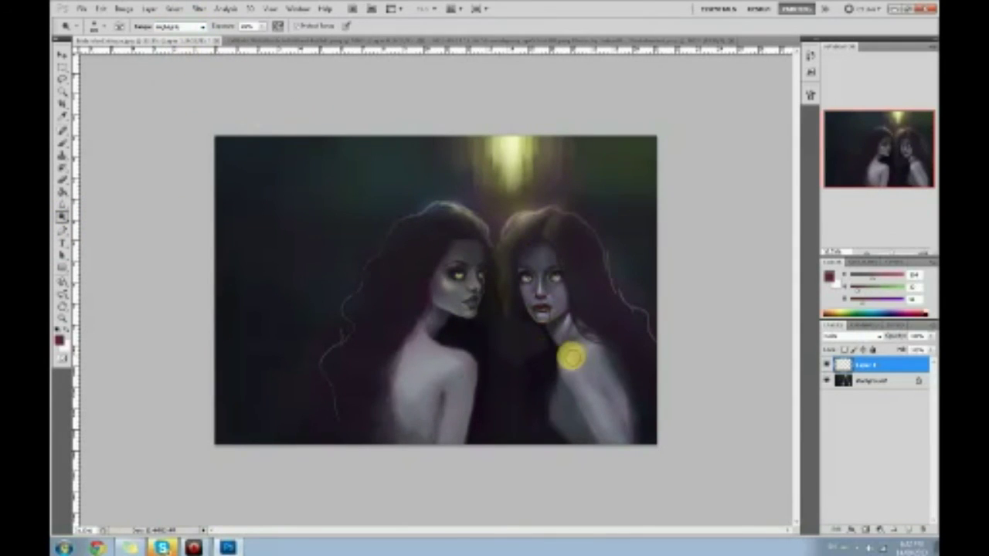
right_click(912, 366)
click(898, 345)
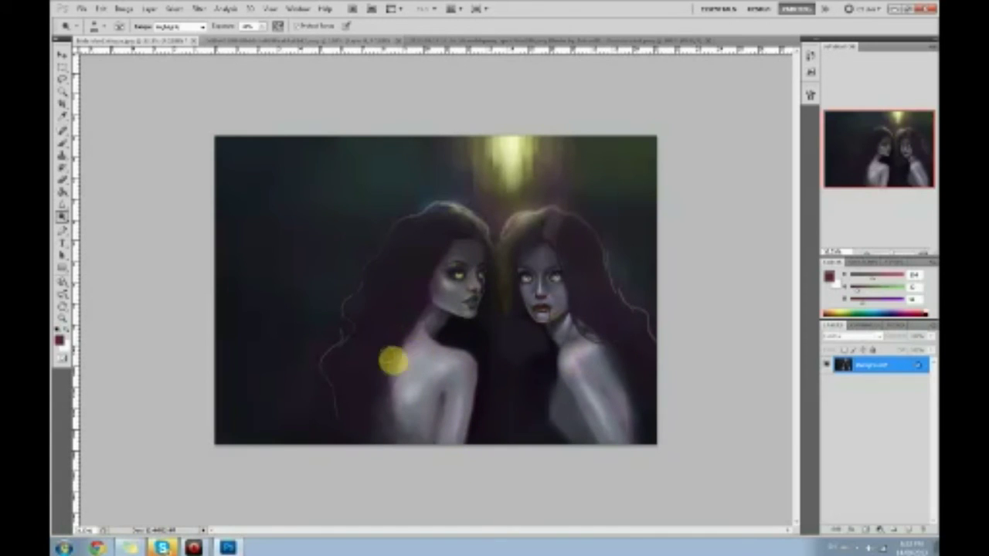
- Choose a speckled texture brush tip and add a new layer for the skin texture
key(b)
right_click(474, 280)
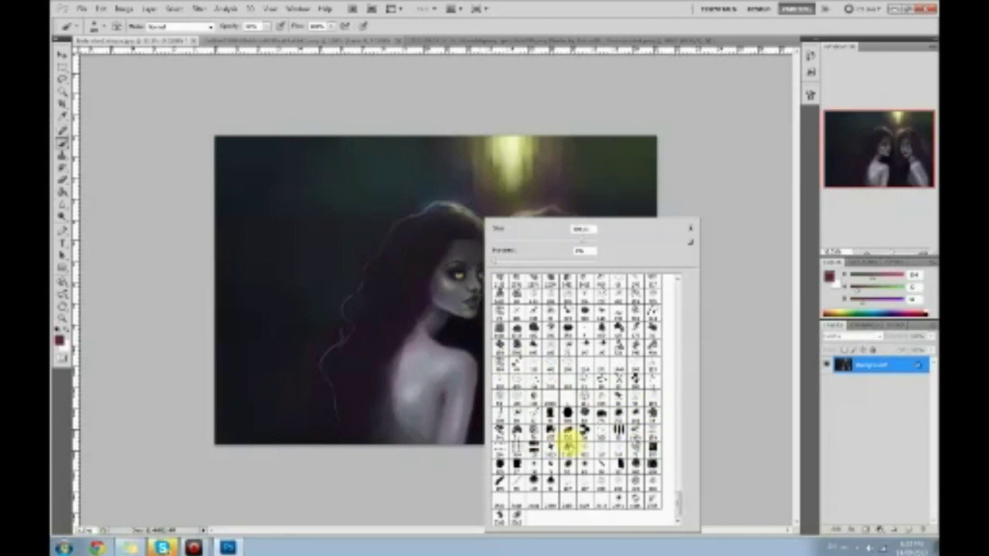
double_click(635, 451)
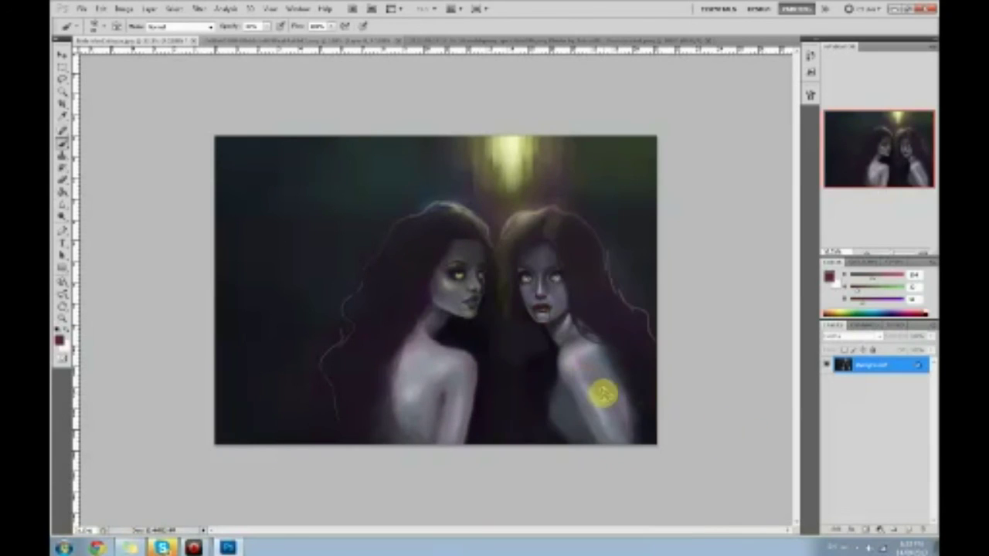
click(905, 530)
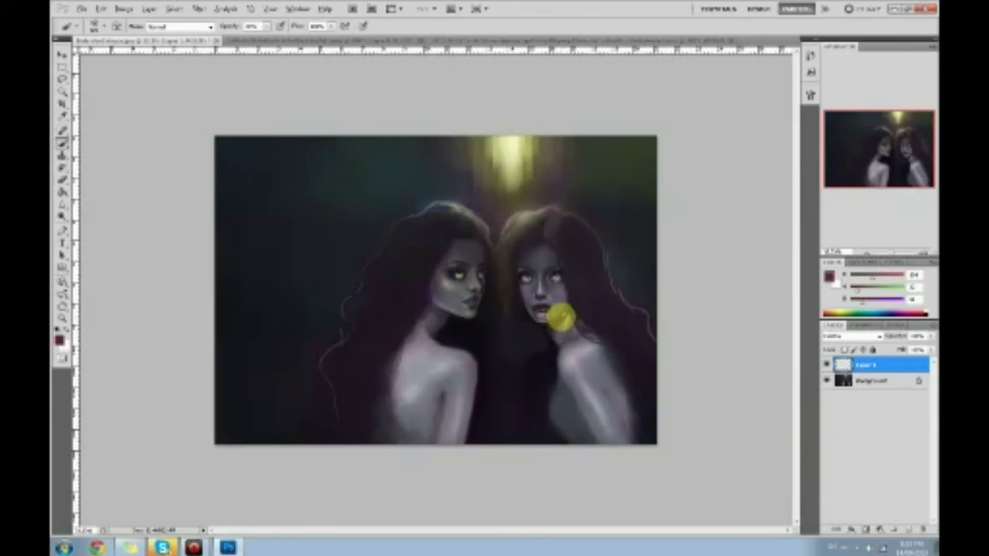
- Sample a grey skin tone, apply the speckled texture to both women's shoulders and backs, and erase the excess
alt+click(514, 169)
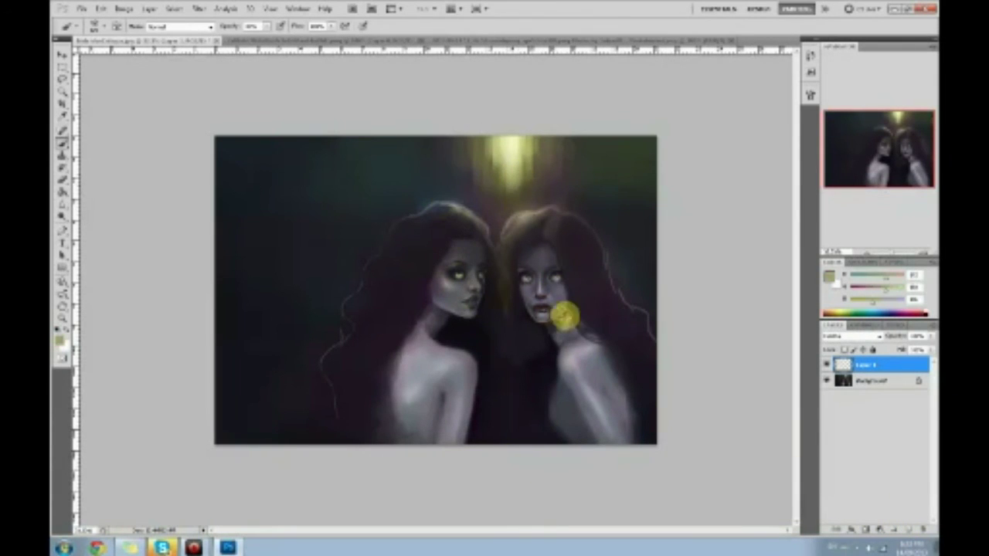
alt+click(574, 368)
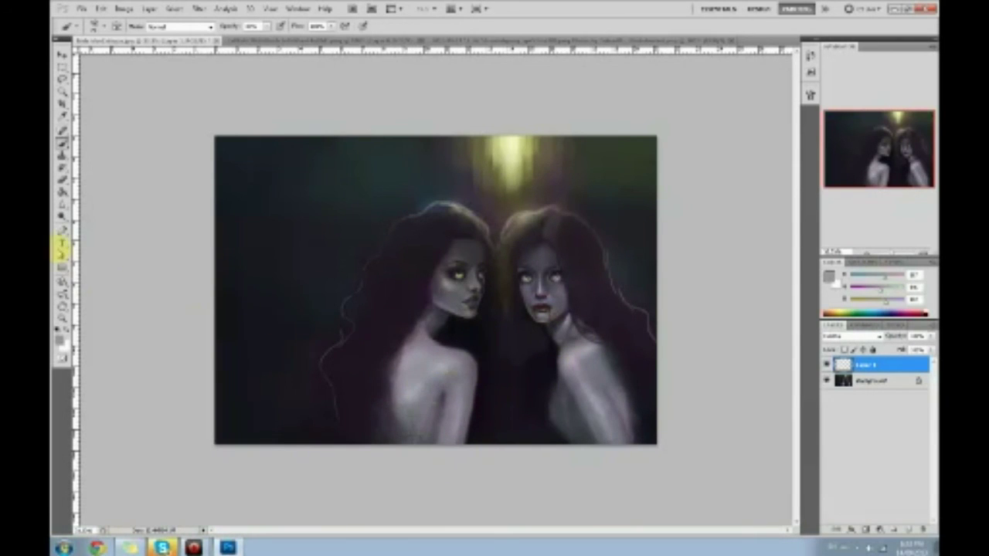
click(62, 216)
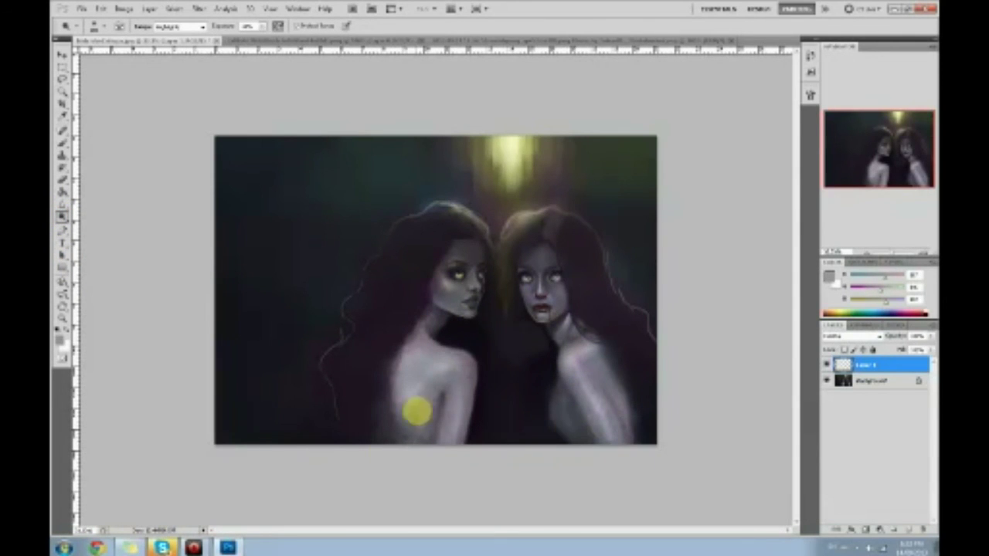
key(e)
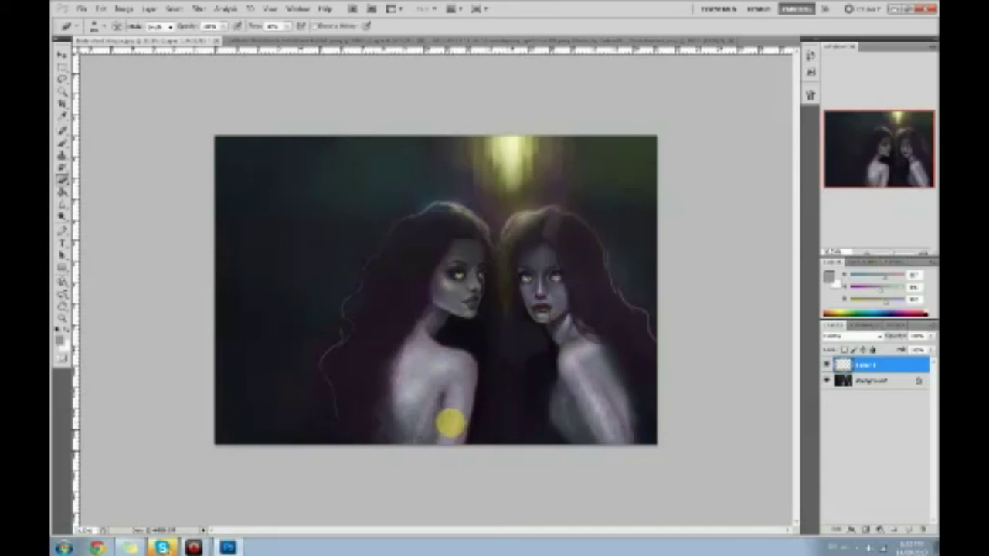
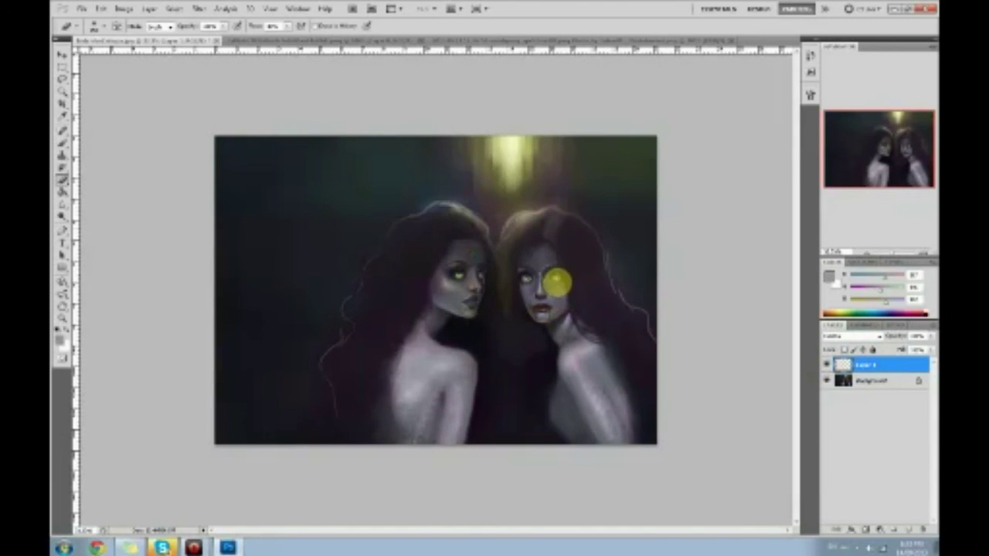
- Add speckled skin texture to both women's faces and bodies with sampled tones, erasing it where it is too strong
key(b)
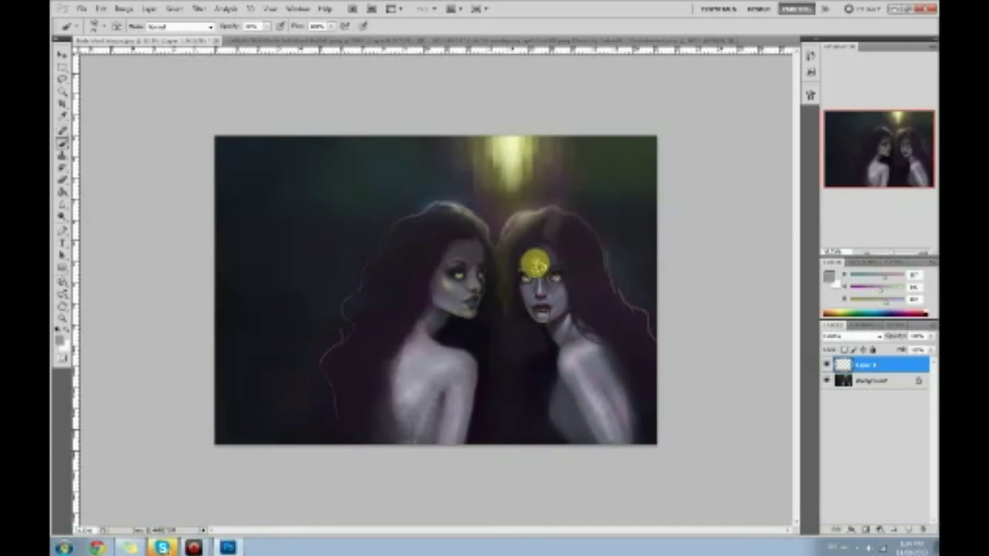
key(e)
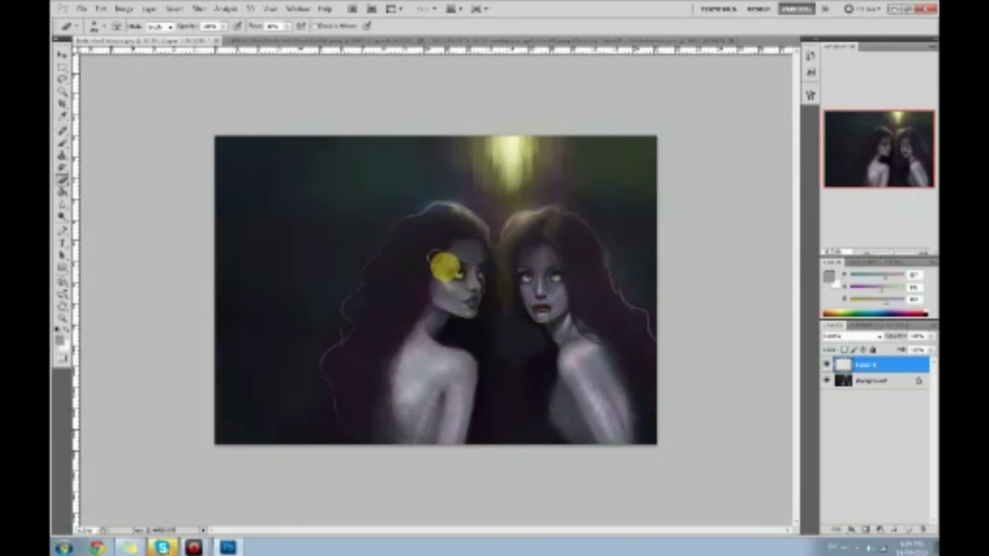
key(b)
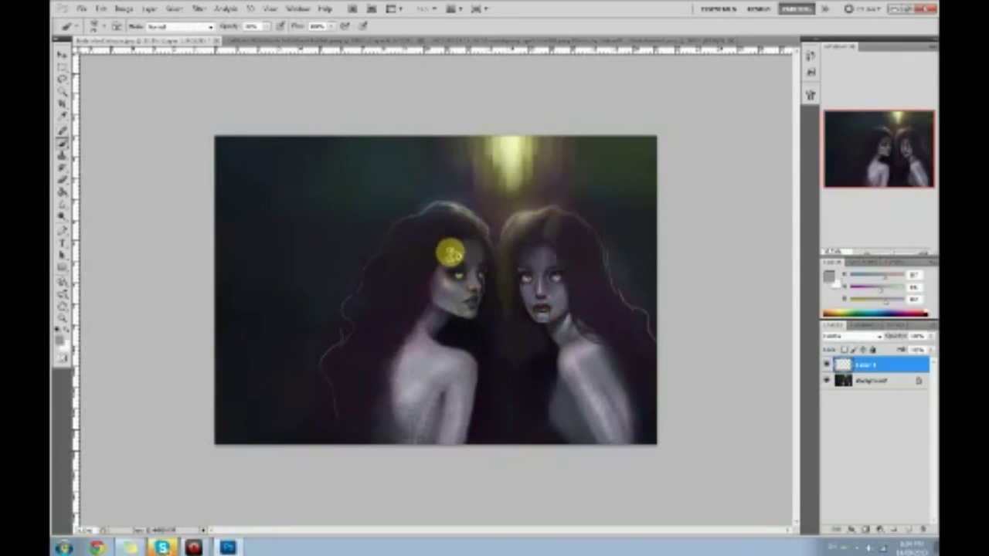
key(e)
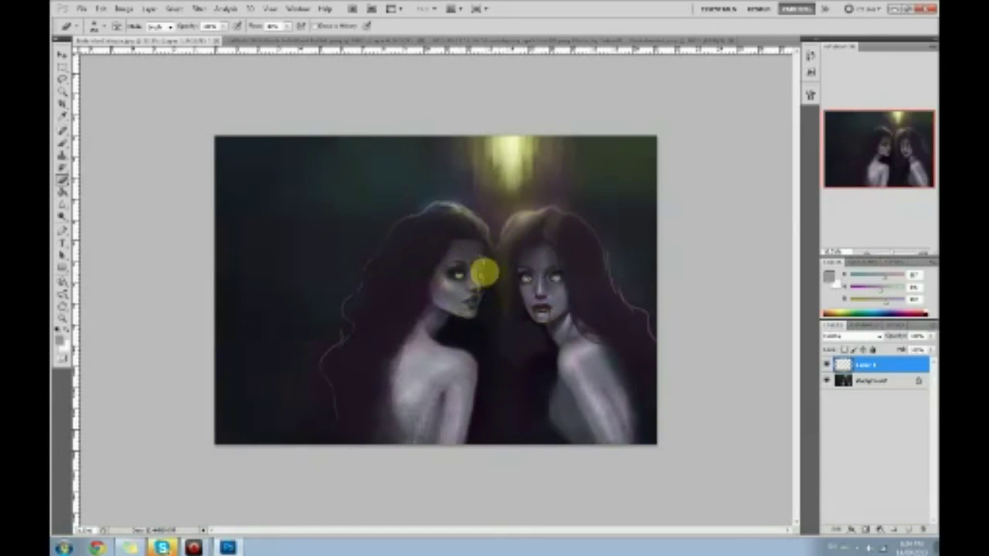
key(b)
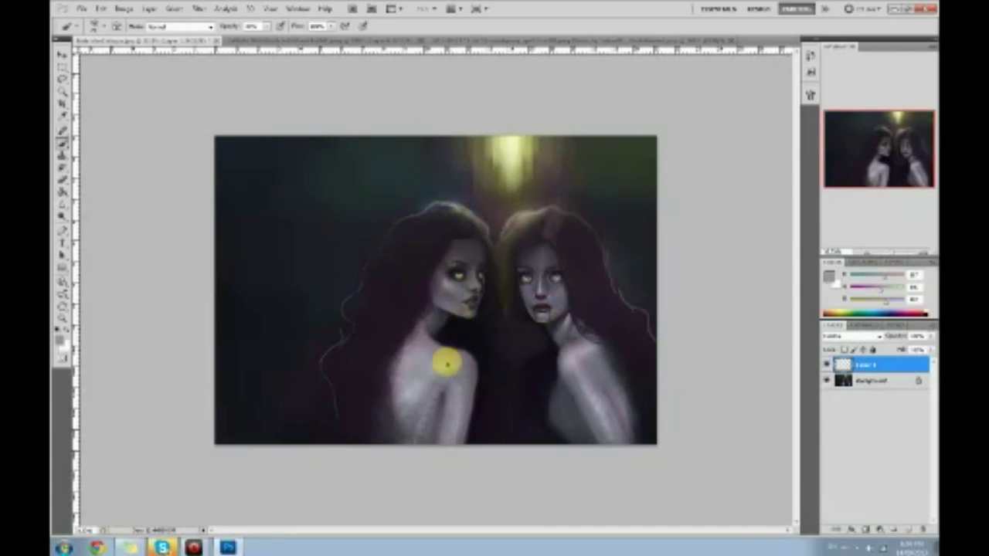
alt+click(435, 355)
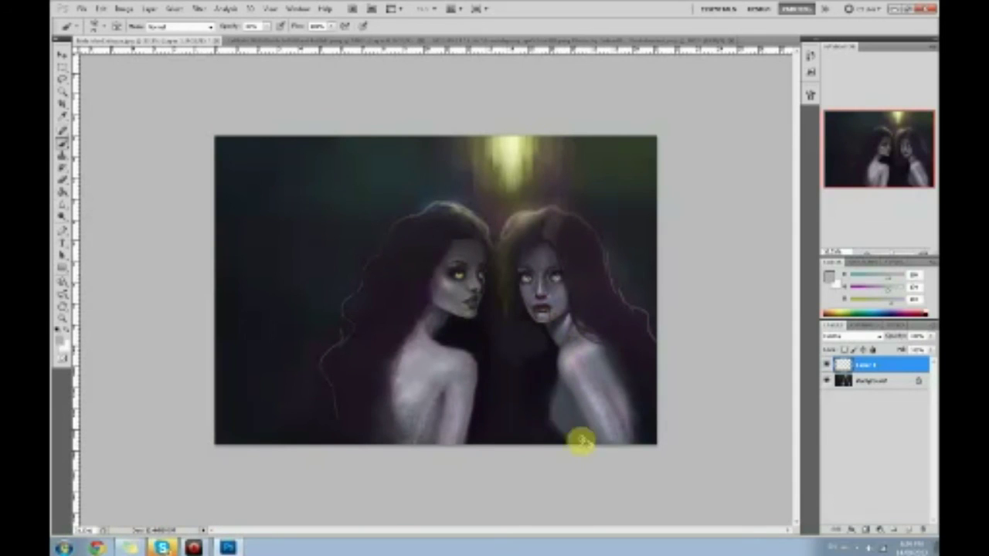
key(e)
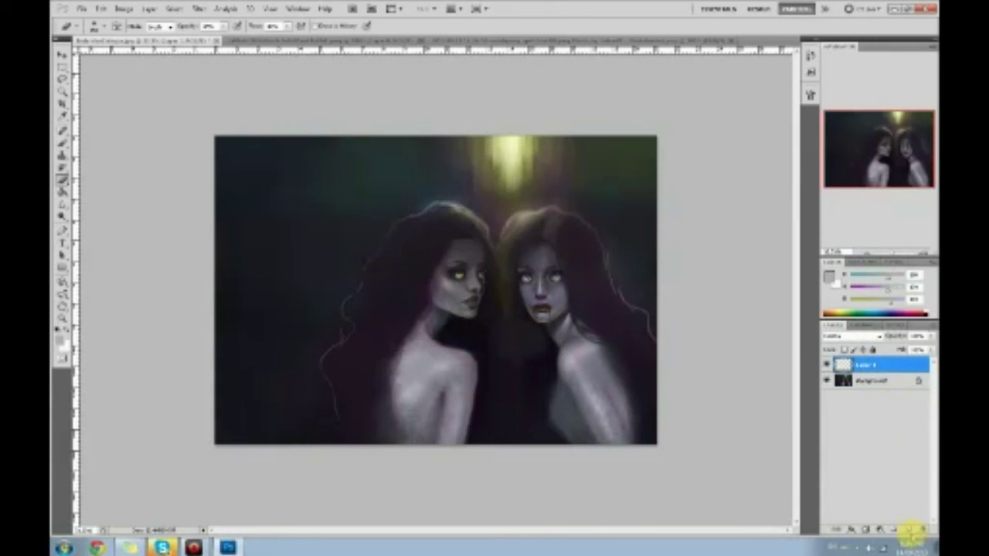
- Add a new layer above the texture layer, change its blend mode, and choose a different brush tip
click(910, 530)
click(852, 336)
click(845, 318)
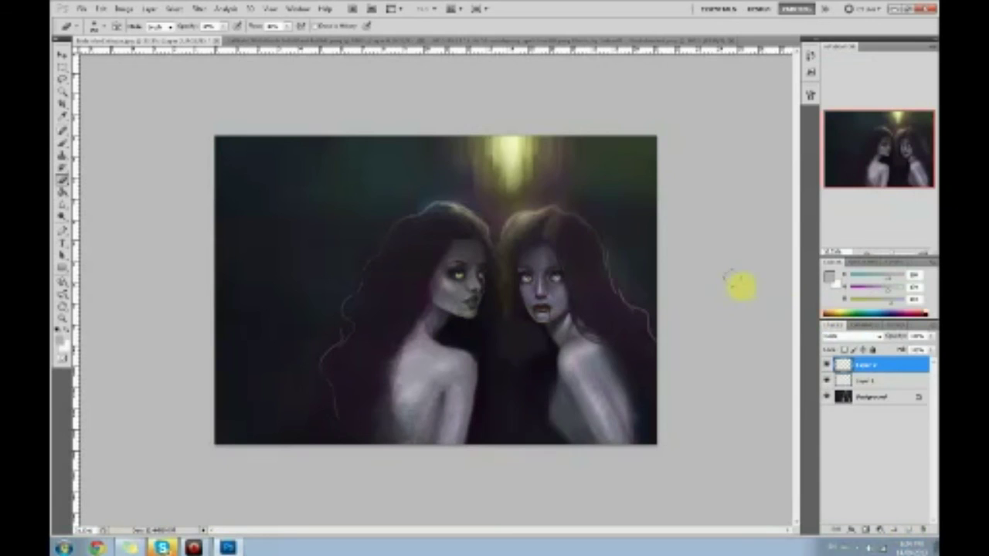
key(b)
right_click(530, 282)
click(646, 460)
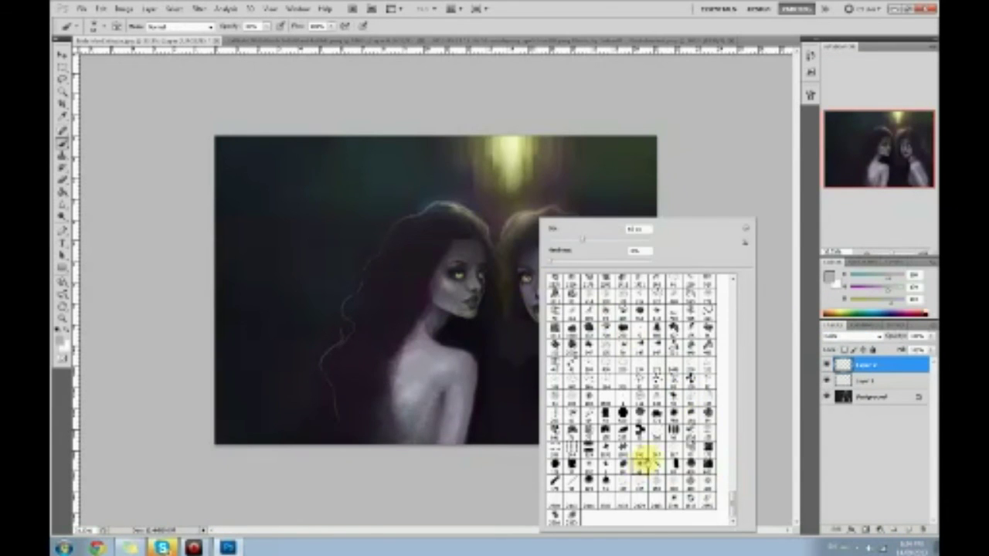
click(771, 389)
- Sample the pale yellow of the overhead light and tint the background and hair edges yellow-green on the new layer
alt+click(513, 150)
mouse_move(476, 222)
mouse_down()
mouse_move(422, 209)
mouse_move(561, 217)
mouse_move(585, 242)
mouse_move(574, 213)
mouse_move(344, 305)
mouse_move(303, 420)
mouse_move(293, 383)
mouse_move(257, 344)
mouse_move(202, 148)
mouse_move(516, 191)
mouse_up()
mouse_move(488, 114)
mouse_down()
mouse_move(641, 215)
mouse_move(195, 394)
mouse_move(326, 199)
mouse_move(244, 187)
mouse_up()
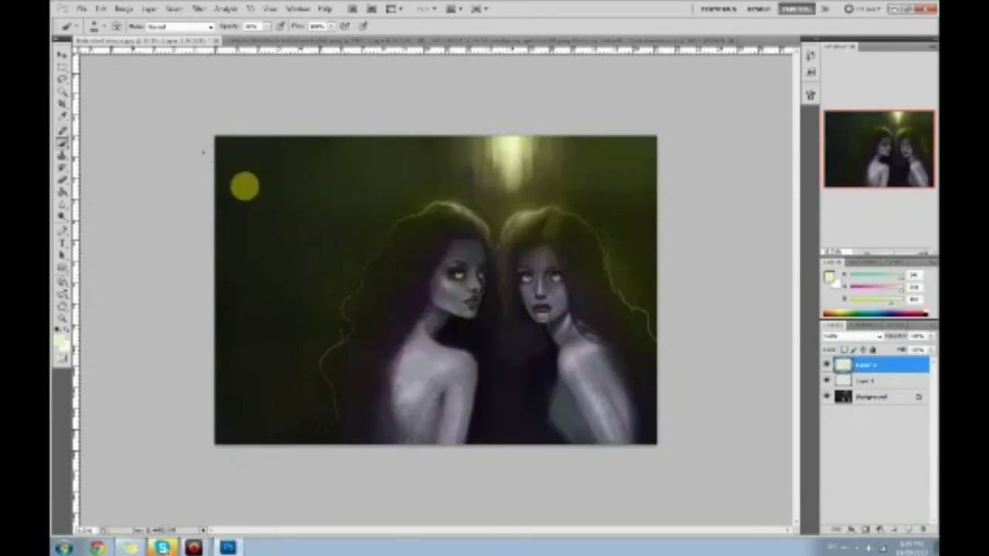
- Merge the yellow-green tint layer into the Background, keeping the skin texture layer separate above it
right_click(864, 371)
click(876, 381)
click(883, 382)
right_click(879, 380)
click(877, 358)
key(ctrl+e)
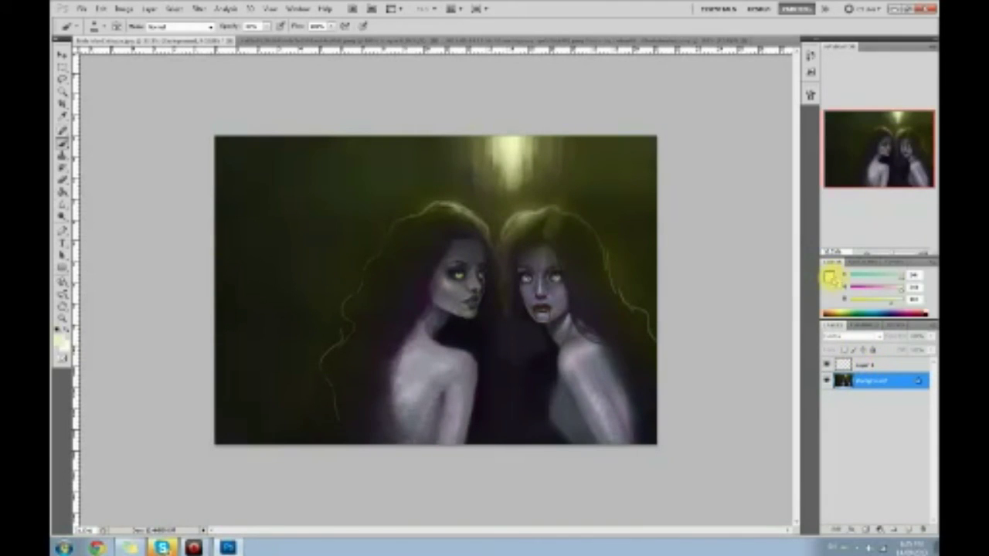
- Set the foreground colour to pink, test it with a stroke across the overhead light, and undo that stroke
click(829, 277)
drag(581, 181, 784, 112)
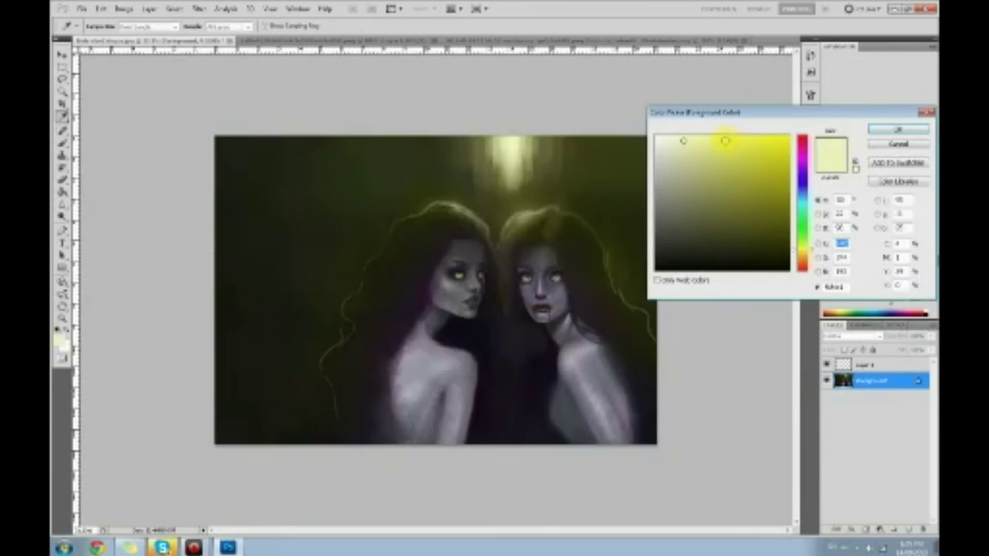
drag(804, 145, 805, 152)
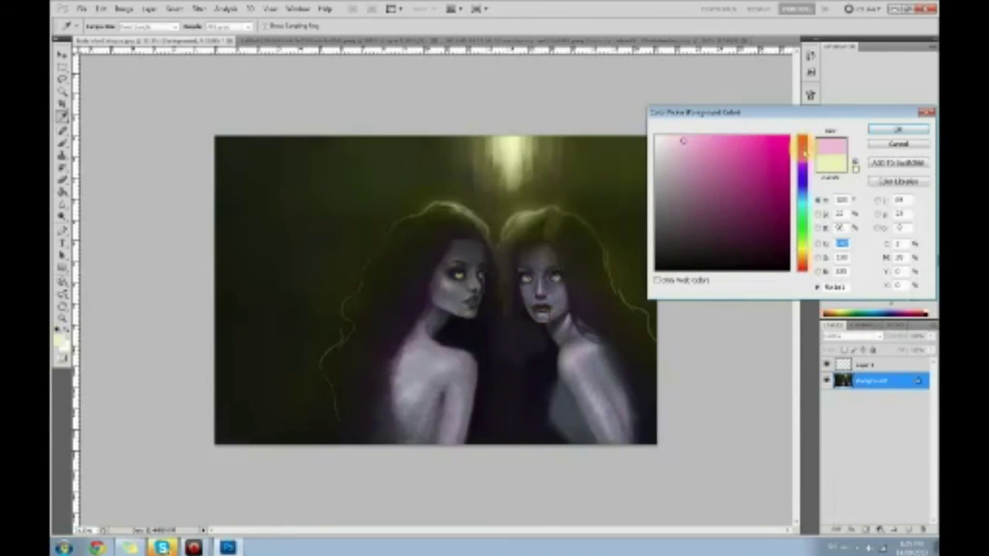
click(897, 129)
mouse_move(512, 142)
mouse_down()
mouse_move(502, 133)
mouse_move(448, 155)
mouse_up()
key(ctrl+z)
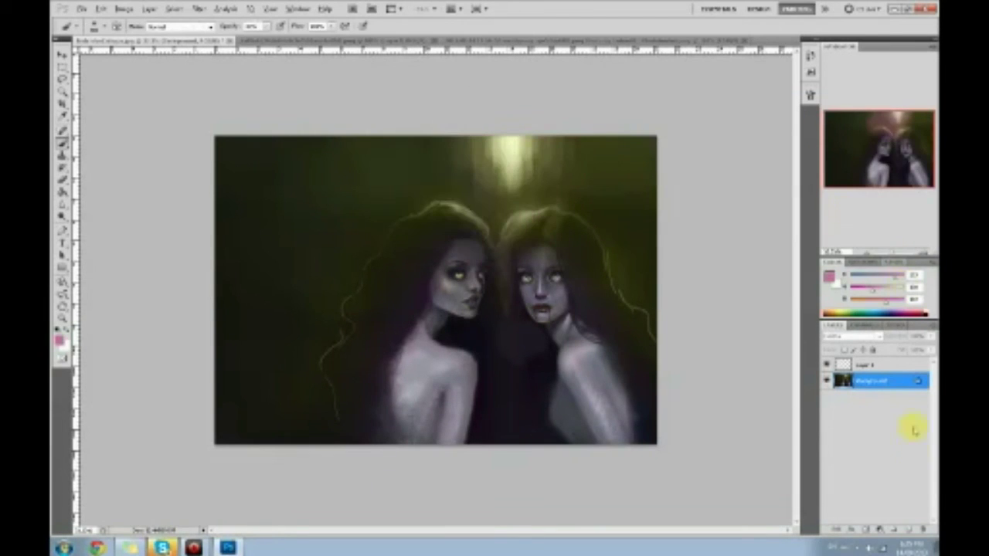
- Add a layer above the Background, change its blend mode, and tint the background and hair with the pink colour
click(909, 530)
click(859, 336)
click(850, 319)
mouse_move(540, 161)
mouse_down()
mouse_move(516, 149)
mouse_move(247, 287)
mouse_up()
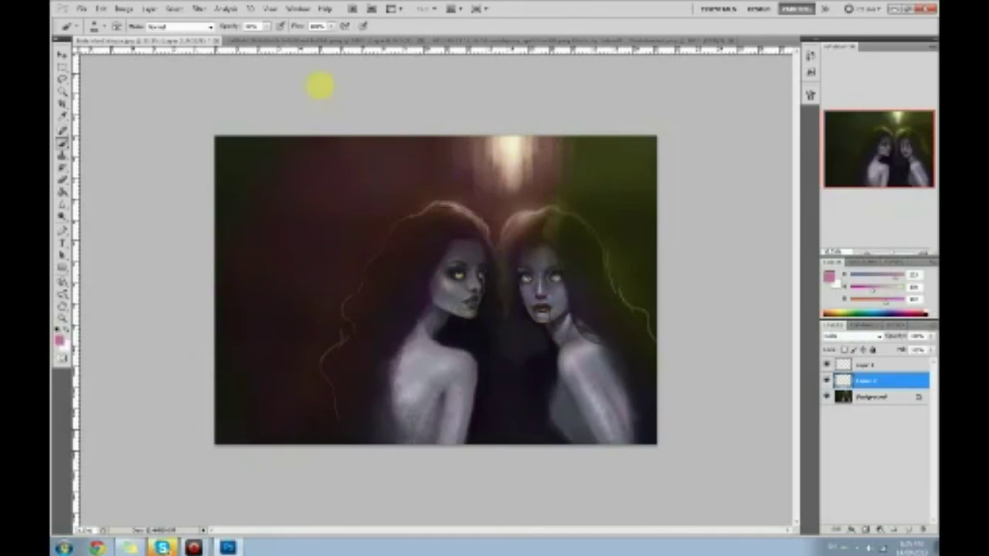
drag(545, 134, 677, 334)
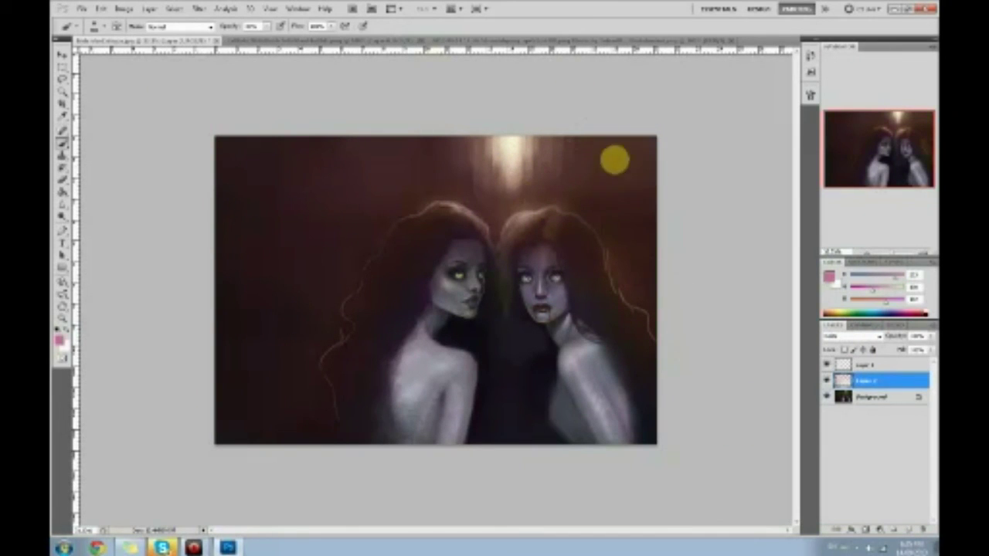
- Erase the tint around the hair, build up magenta over the light and background, and compare with the layer hidden
key(e)
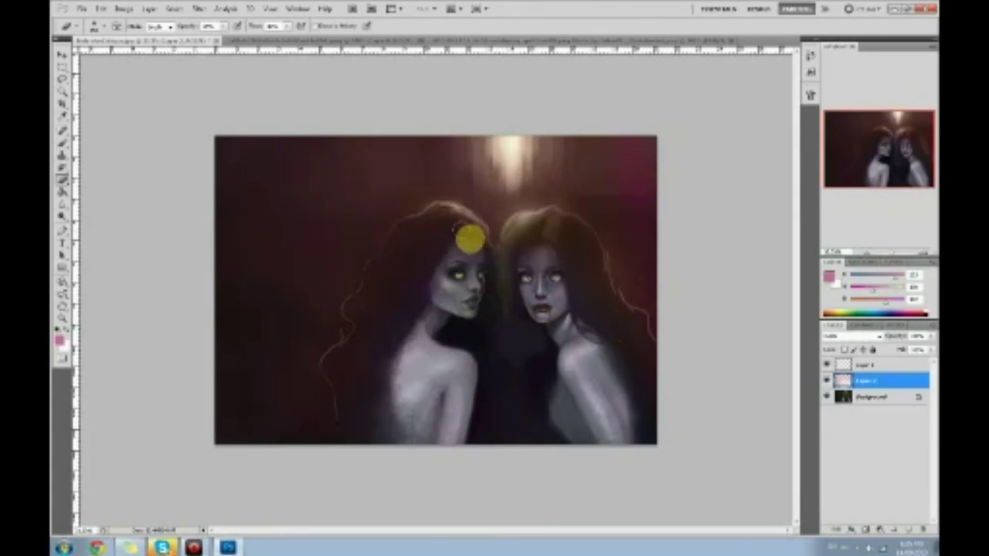
key(b)
mouse_move(526, 214)
mouse_down()
mouse_move(507, 243)
mouse_move(627, 146)
mouse_move(570, 211)
mouse_move(623, 274)
mouse_up()
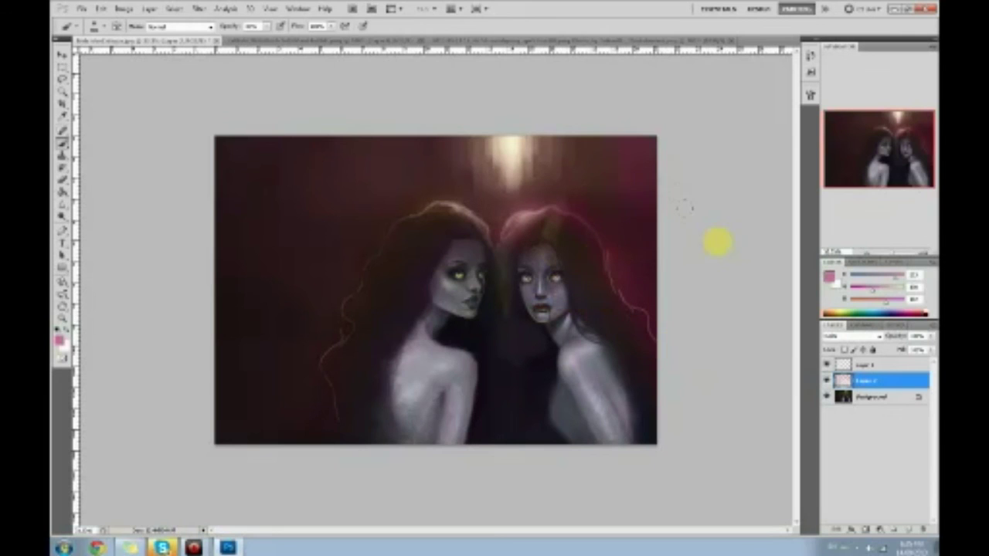
mouse_move(530, 156)
mouse_down()
mouse_move(519, 136)
mouse_move(545, 140)
mouse_move(278, 201)
mouse_move(500, 182)
mouse_up()
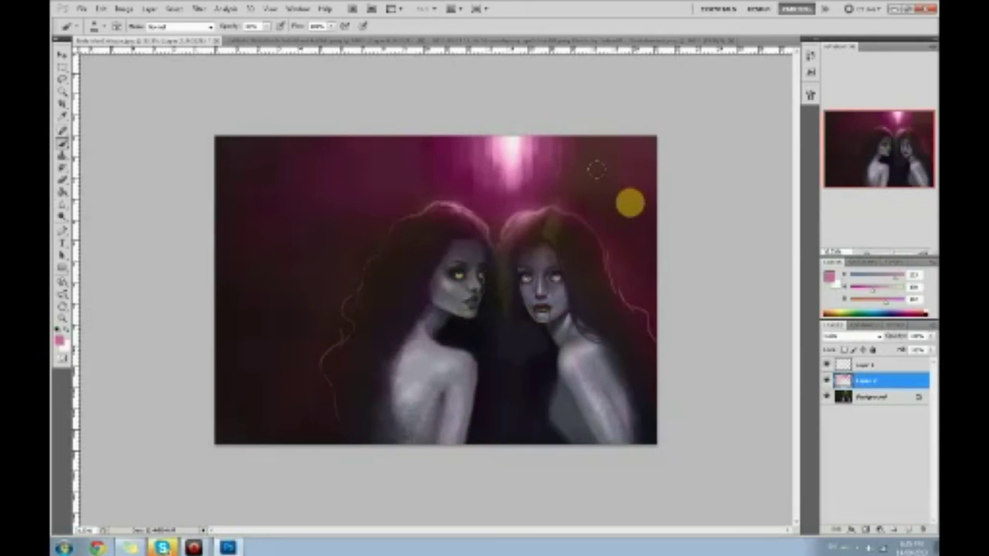
click(596, 169)
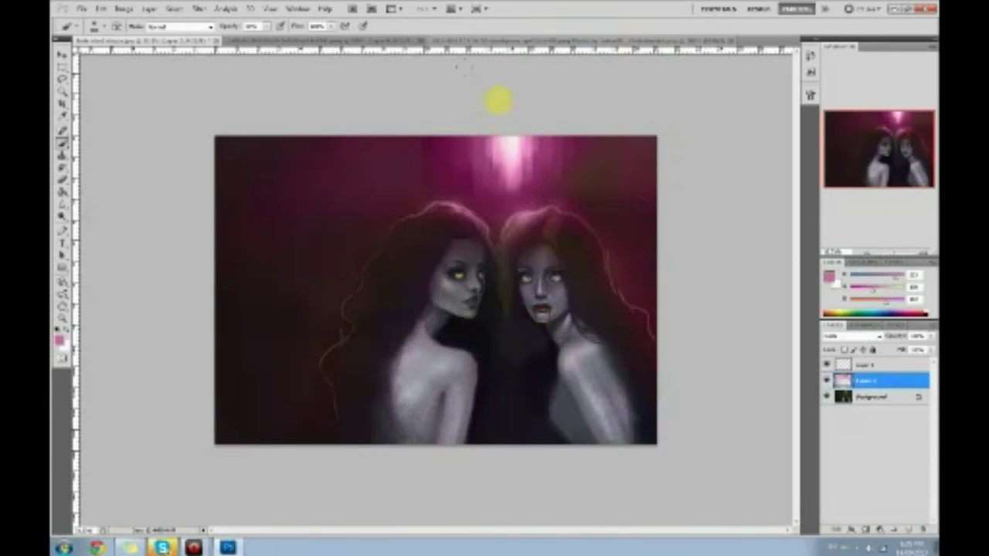
key(e)
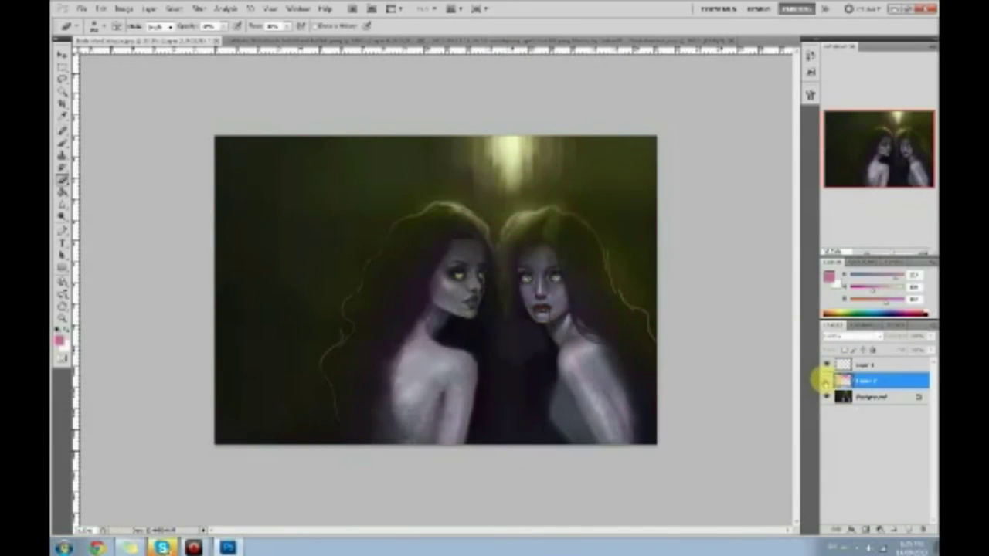
click(826, 380)
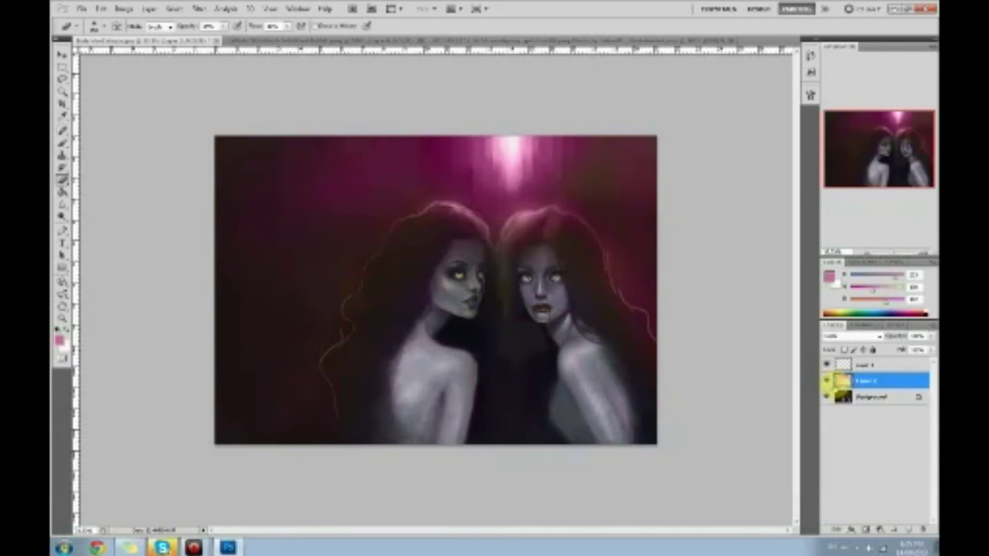
- Merge the magenta tint layer into the Background and dodge the highlights along both women's hair edges
right_click(883, 377)
click(880, 349)
click(62, 216)
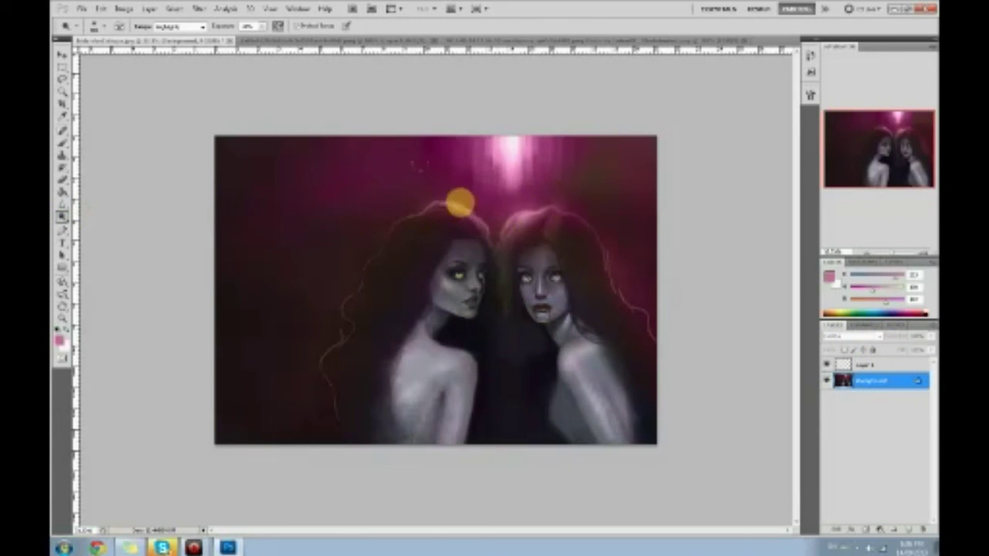
key(p)
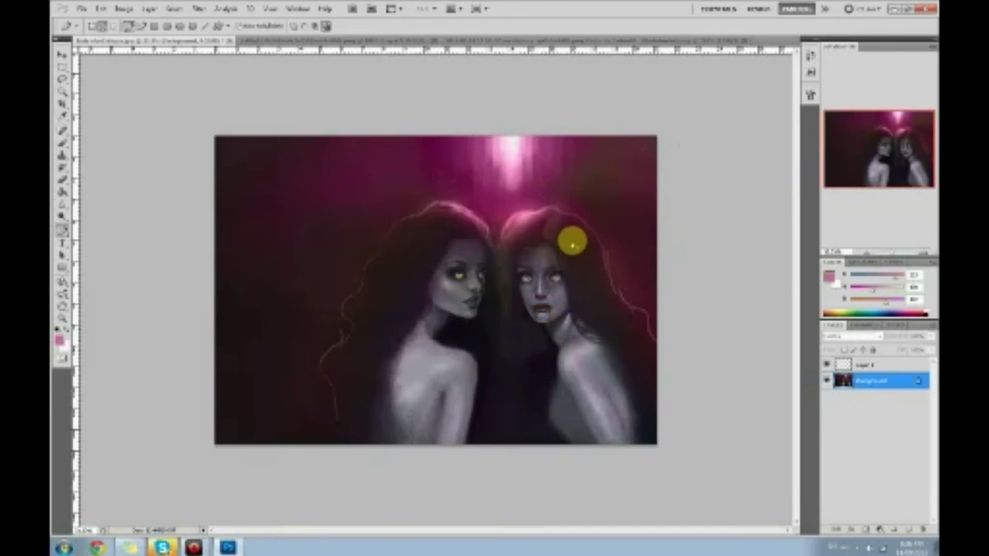
drag(62, 219, 138, 214)
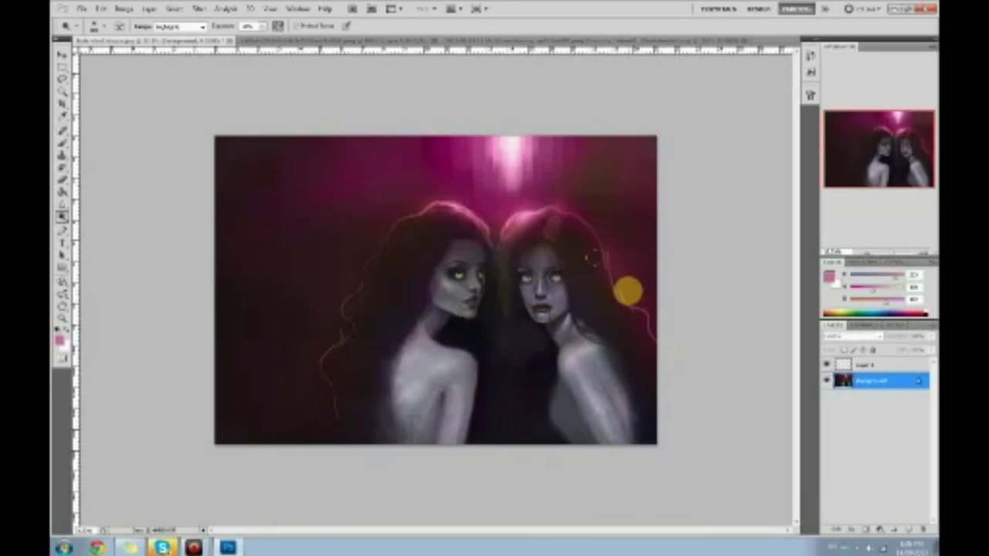
- Sample dark tones from the painting and brush them over the lower right edge and the right woman's arm and back
key(ctrl+minus)
key(ctrl+minus)
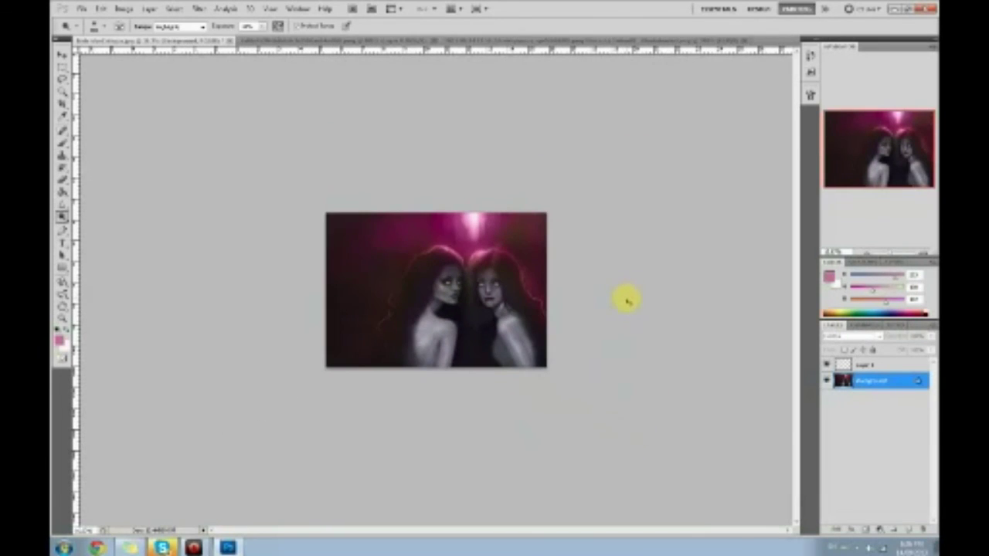
key(ctrl+minus)
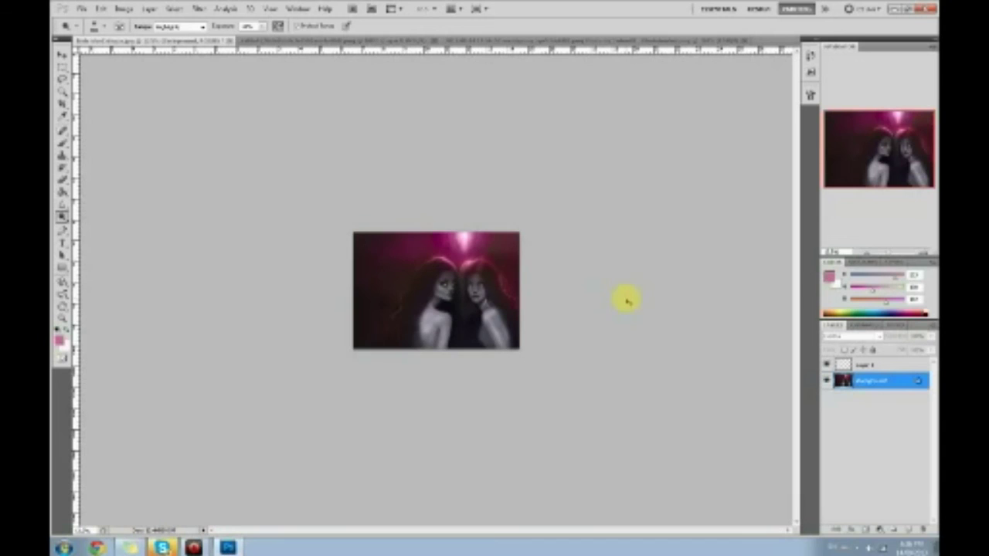
key(b)
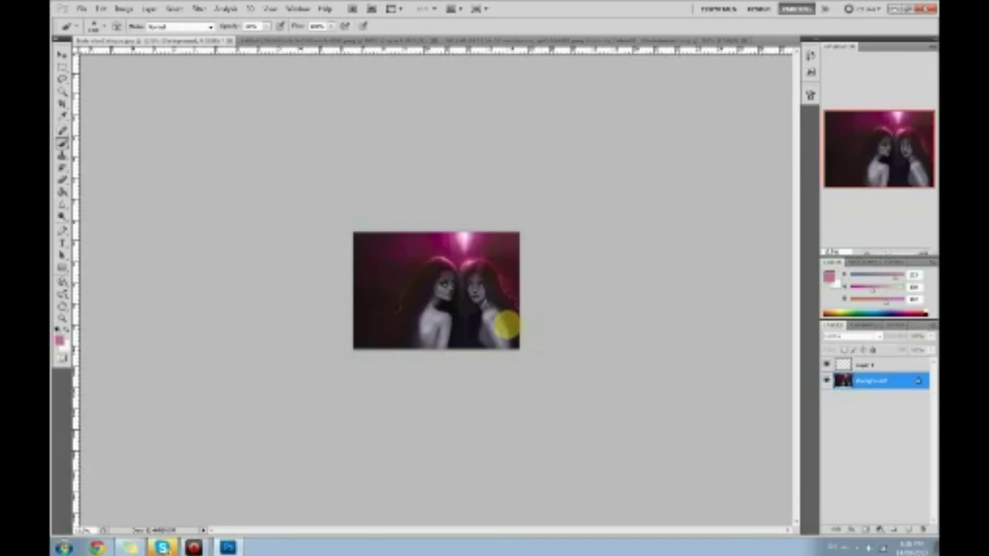
alt+click(504, 316)
drag(417, 344, 572, 301)
alt+click(489, 322)
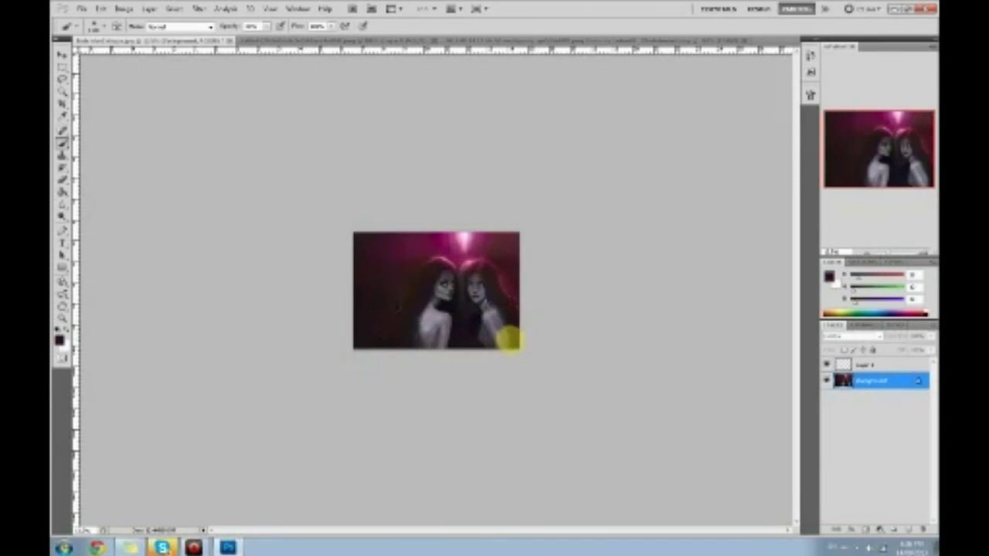
drag(488, 321, 522, 315)
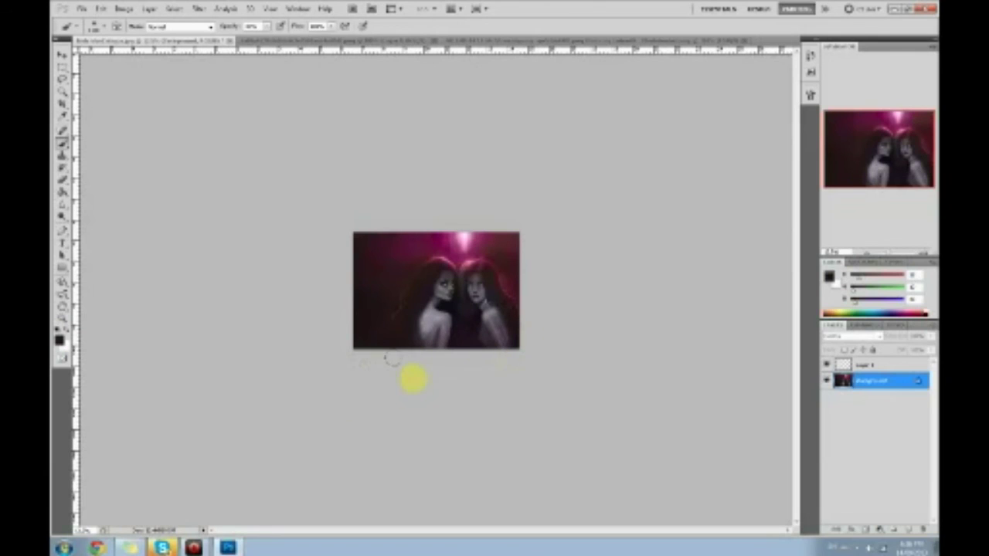
- Compare the image with the upper layer hidden, erase that layer along the lower right edge, and merge it into the Background
click(827, 365)
click(827, 365)
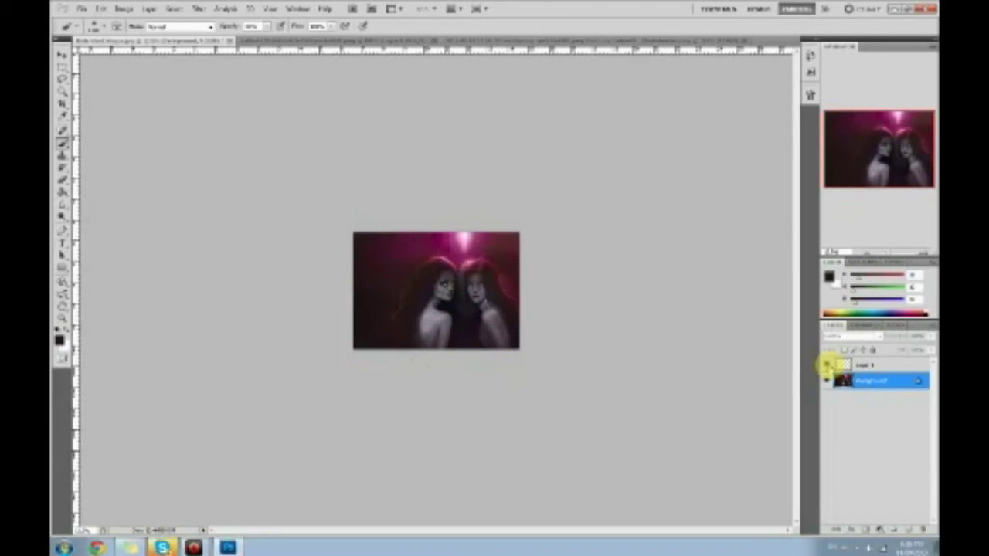
click(866, 365)
key(e)
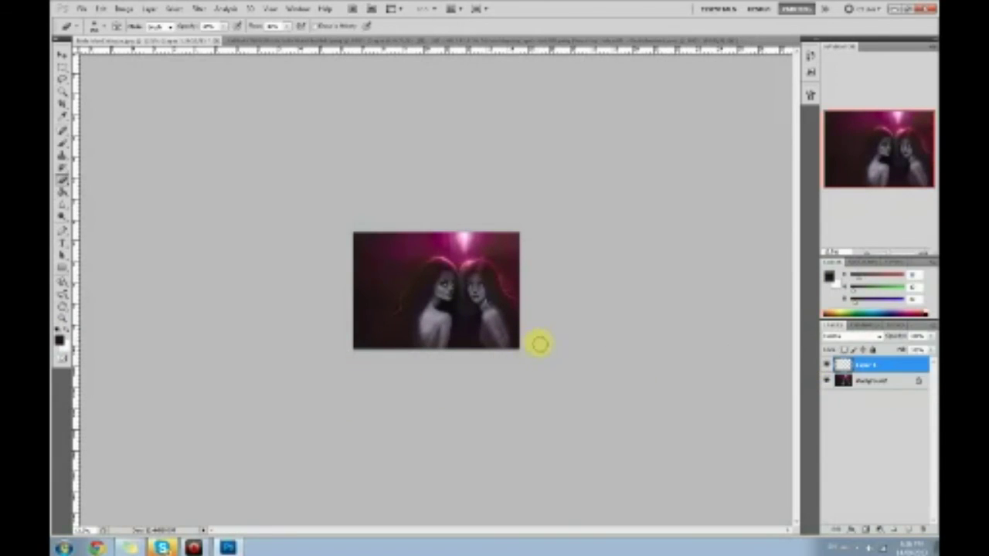
drag(471, 335, 520, 339)
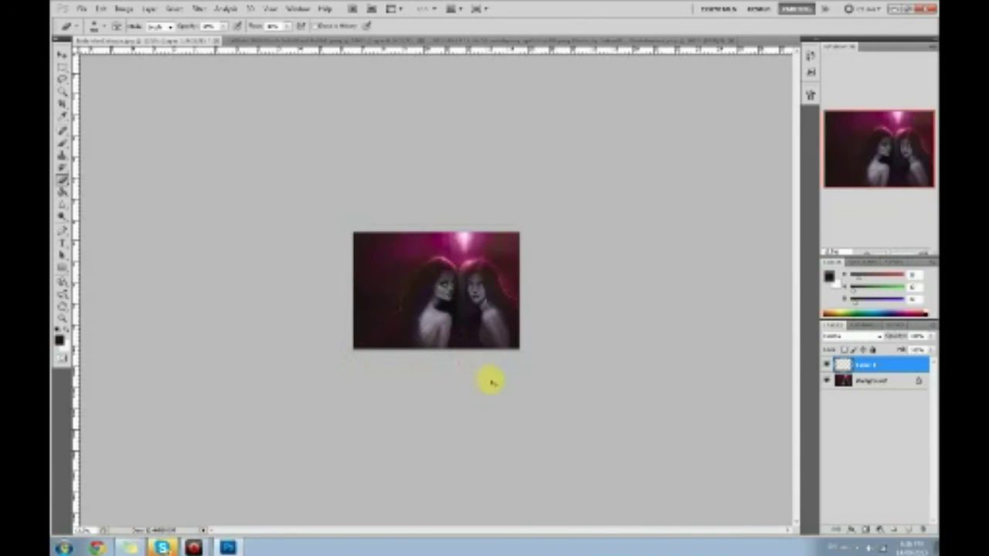
key(ctrl+plus)
key(ctrl+plus)
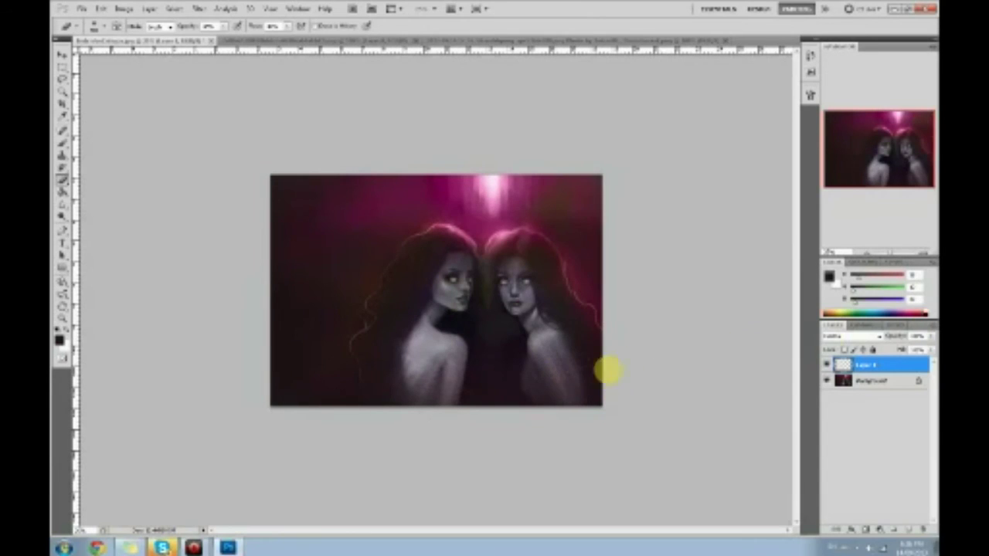
right_click(903, 372)
click(904, 357)
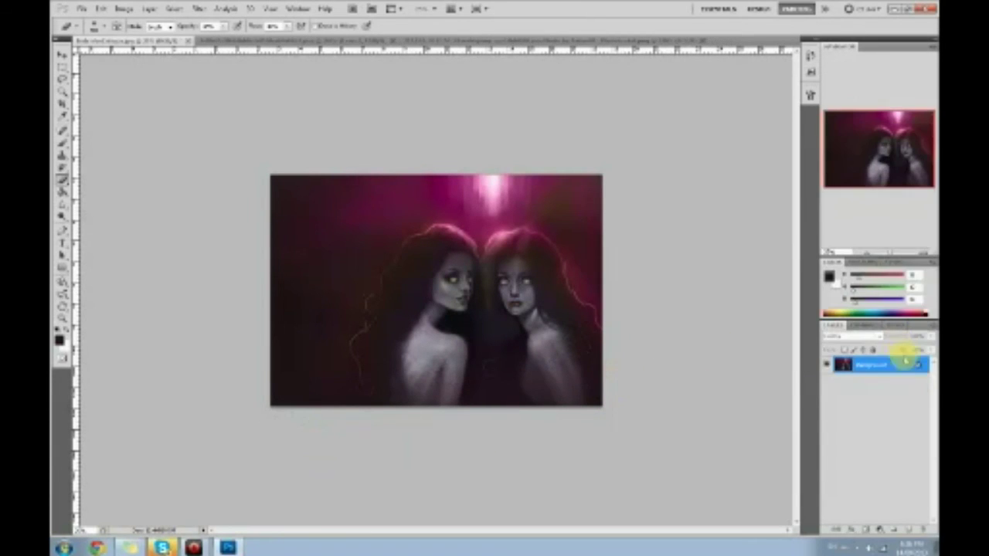
- Add a new layer and sketch a raised hand and arm left of the women in pink sampled from the light
click(909, 531)
key(b)
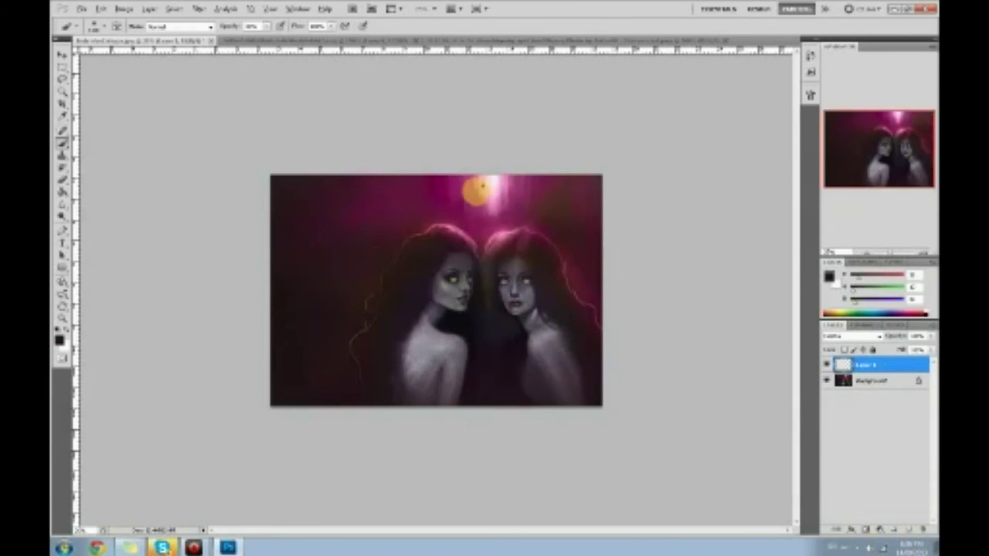
alt+click(481, 202)
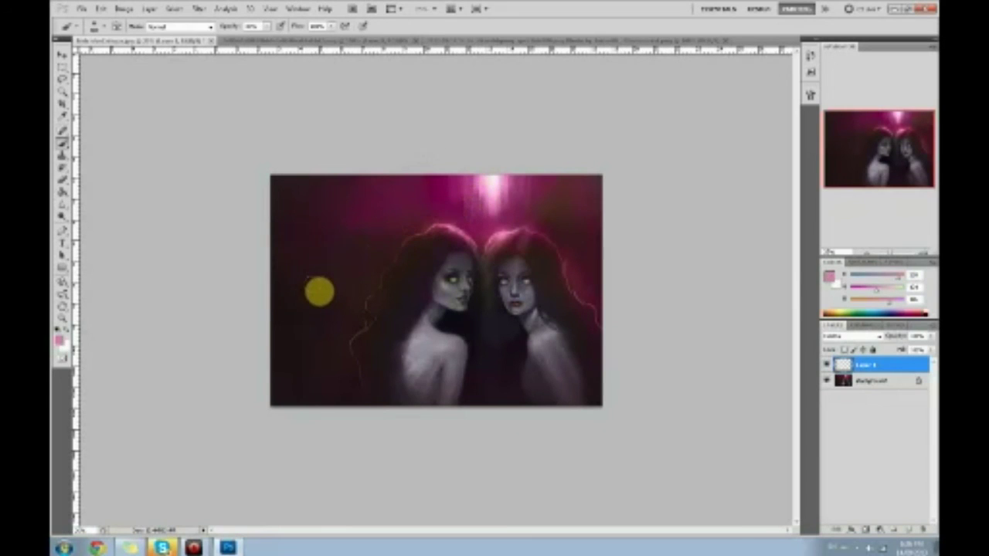
mouse_move(343, 311)
mouse_down()
mouse_move(332, 267)
mouse_move(319, 296)
mouse_move(315, 270)
mouse_up()
drag(308, 249, 315, 268)
drag(335, 254, 320, 269)
mouse_move(271, 317)
mouse_down()
mouse_move(321, 342)
mouse_move(302, 376)
mouse_move(314, 382)
mouse_move(344, 328)
mouse_move(305, 369)
mouse_move(347, 265)
mouse_up()
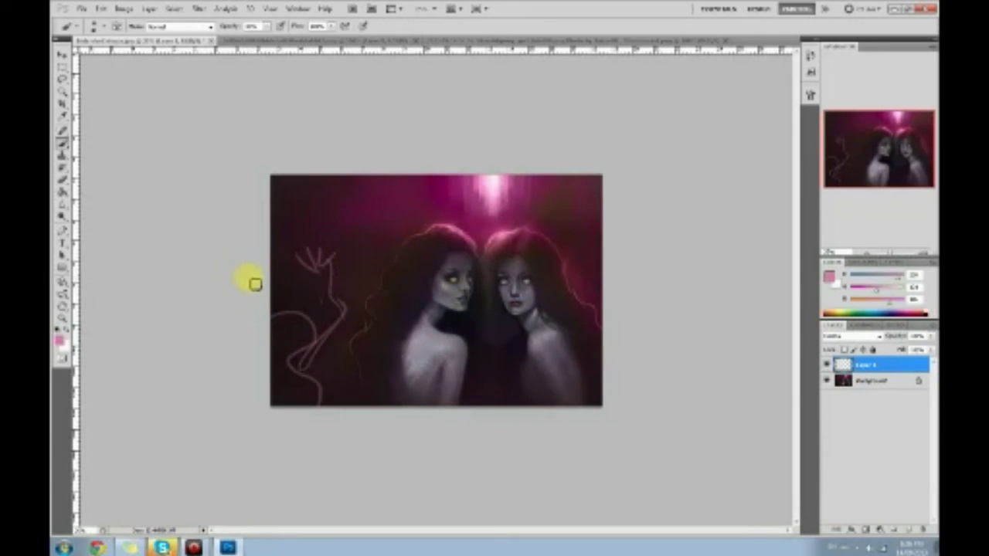
- Undo the pink hand and arm strokes and remove the sketch layer, keeping only the Background
key(ctrl+alt+z)
key(ctrl+alt+z)
key(ctrl+alt+z)
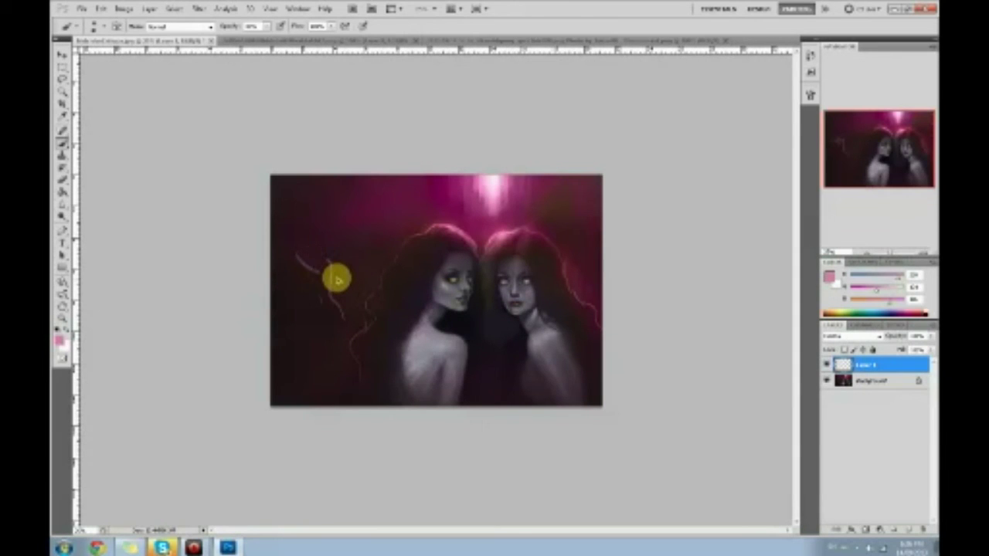
key(ctrl+shift+s)
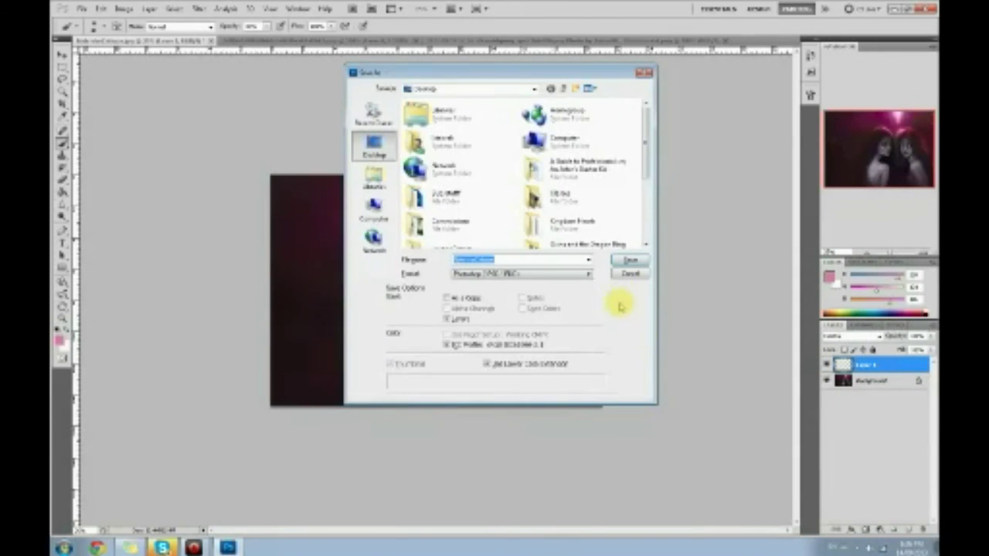
click(632, 272)
right_click(887, 381)
click(881, 478)
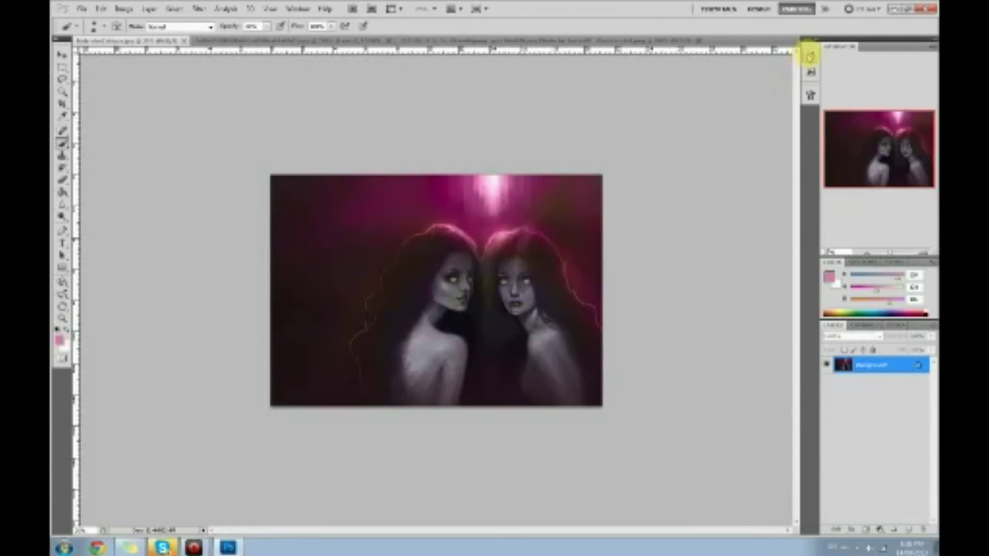
- Open the document history and examine the painting's original state and its earliest brush strokes
click(809, 56)
drag(800, 357, 788, 88)
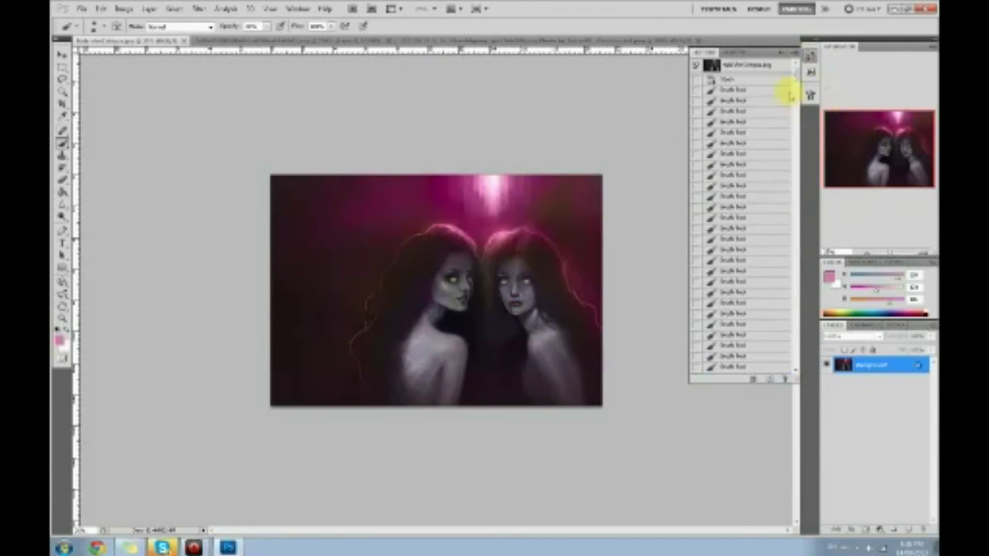
click(787, 101)
click(747, 66)
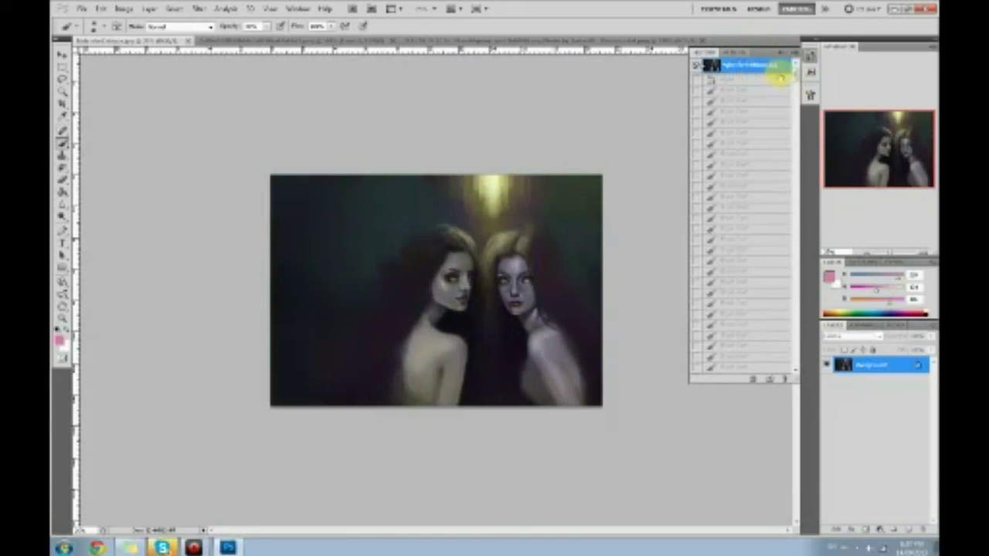
drag(795, 73, 802, 97)
click(760, 116)
click(753, 161)
click(758, 88)
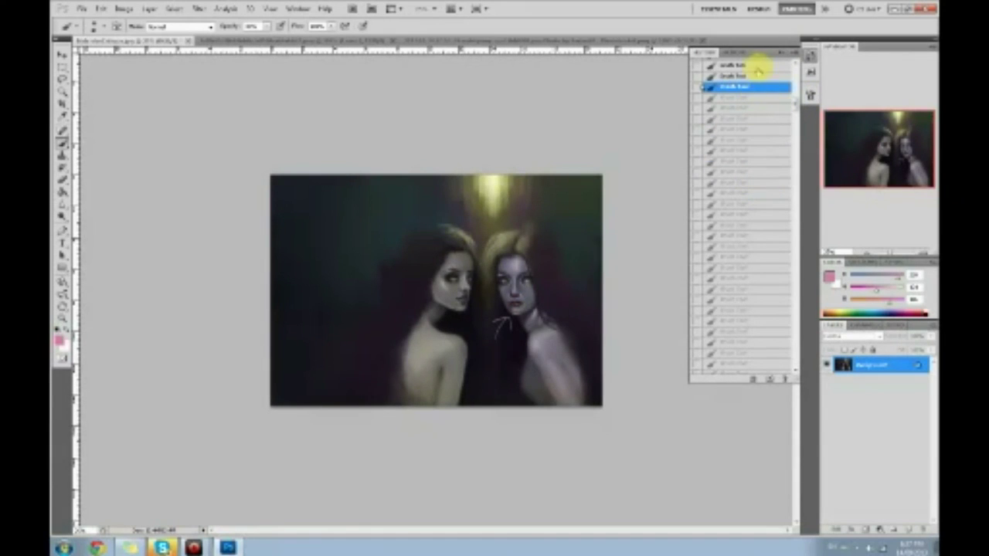
click(757, 66)
drag(793, 103, 799, 72)
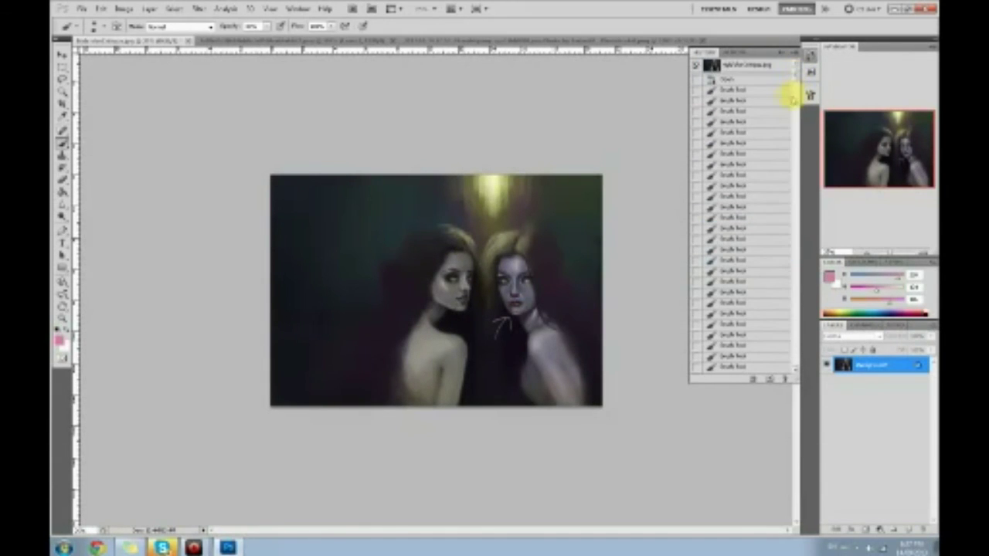
- Step through the early brush states in the history to review the changes to the women's faces
key(ctrl+plus)
click(751, 111)
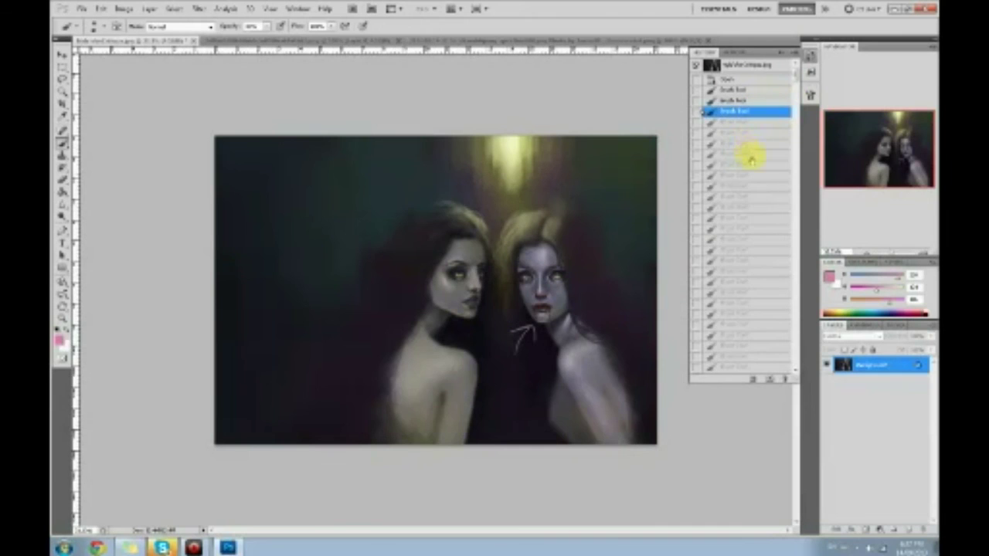
drag(756, 189, 773, 314)
drag(794, 69, 793, 81)
drag(773, 256, 769, 296)
scroll(762, 221, up, 2)
scroll(792, 75, down, 8)
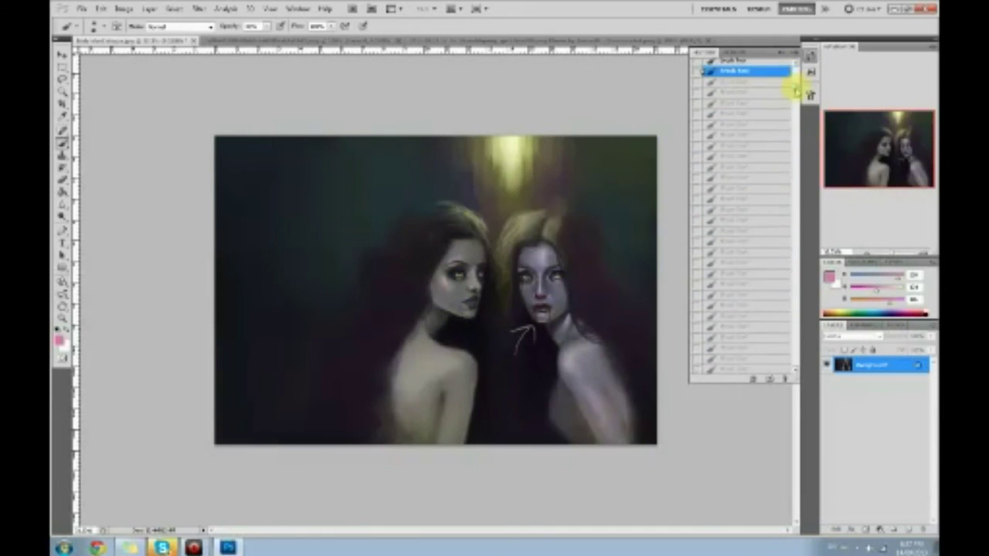
scroll(765, 232, up, 6)
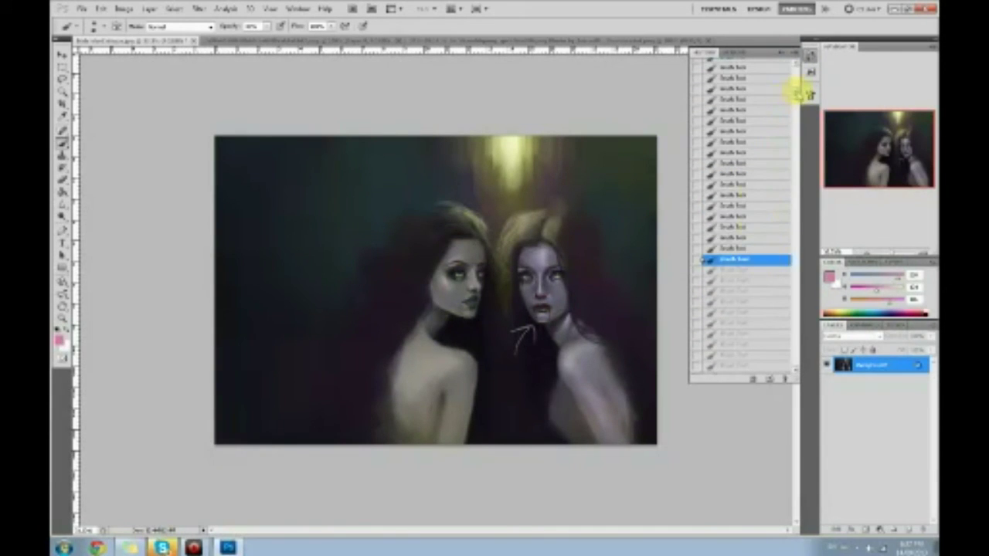
scroll(796, 93, down, 6)
click(746, 244)
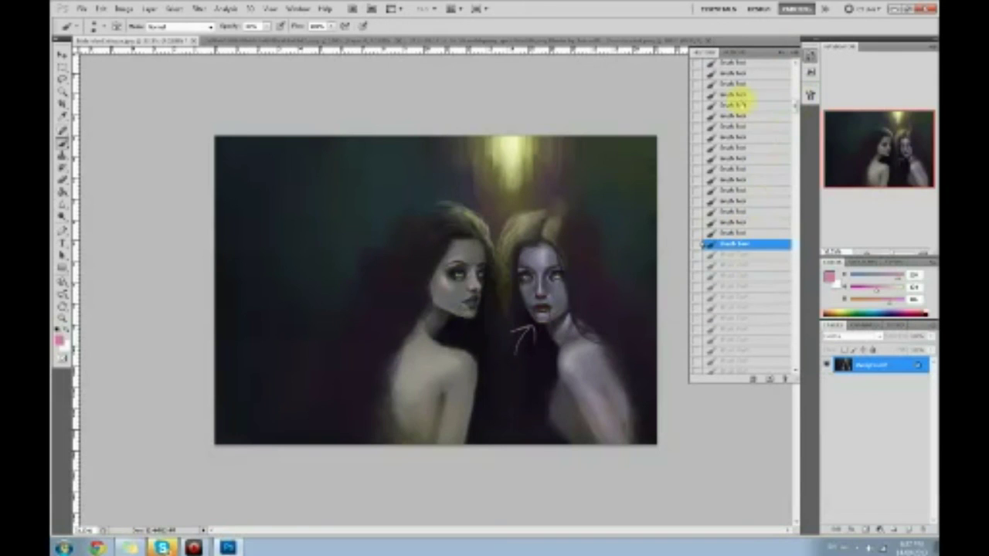
scroll(800, 109, down, 5)
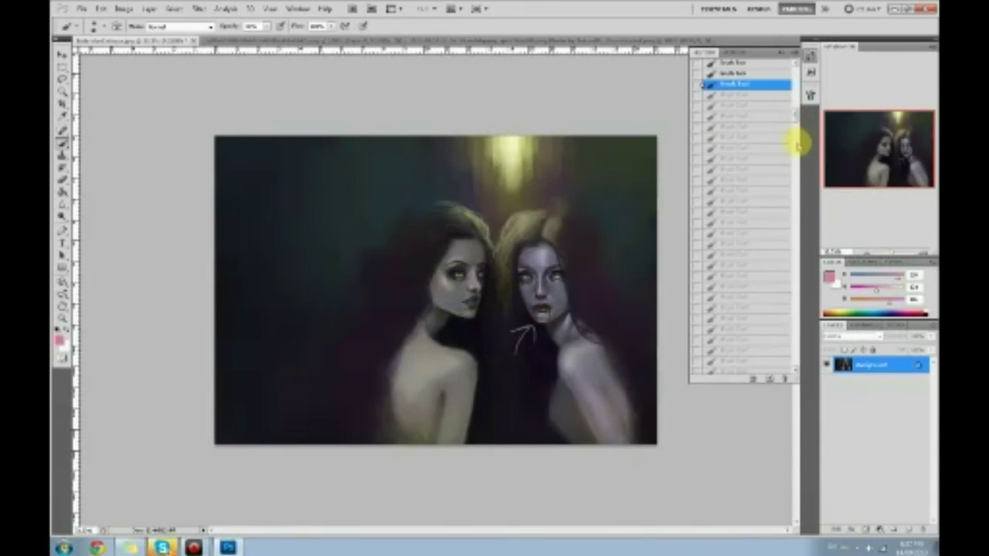
- Advance through further brush states in the history to review how both women's hair was extended
key(ctrl+minus)
click(740, 148)
click(751, 233)
click(746, 286)
drag(796, 112, 800, 142)
click(754, 174)
click(750, 239)
key(ctrl+shift+z)
key(ctrl+shift+z)
key(ctrl+shift+z)
key(ctrl+shift+z)
key(ctrl+shift+z)
key(ctrl+shift+z)
key(ctrl+shift+z)
key(ctrl+shift+z)
- Review the brush states following the hair extension, comparing the hair outlines and skin shading between states
click(762, 149)
click(763, 211)
click(769, 254)
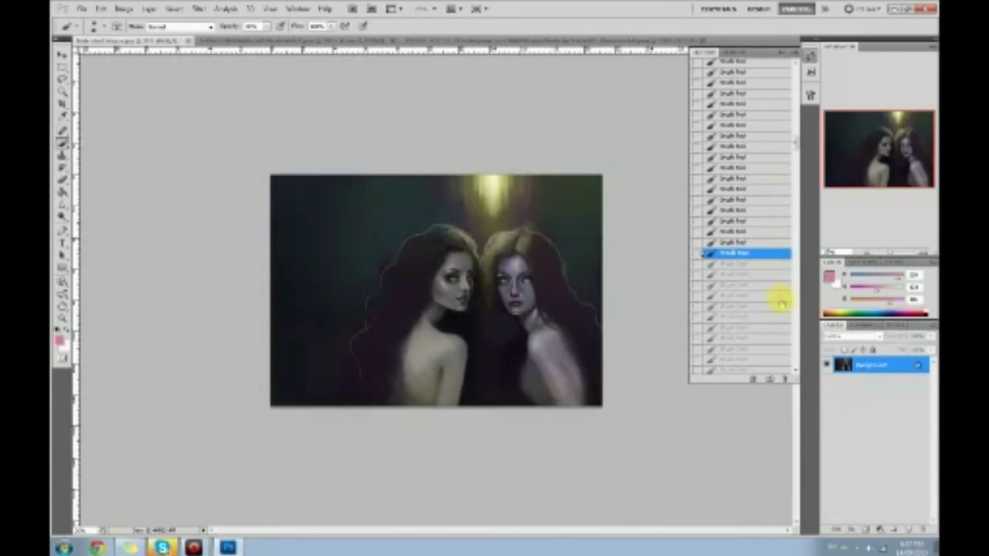
click(778, 297)
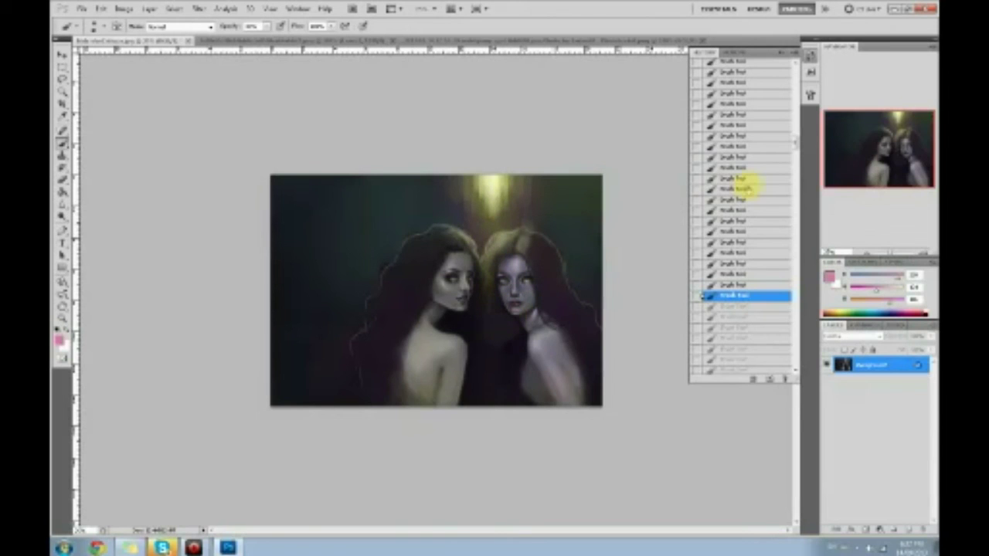
drag(793, 142, 797, 153)
click(753, 197)
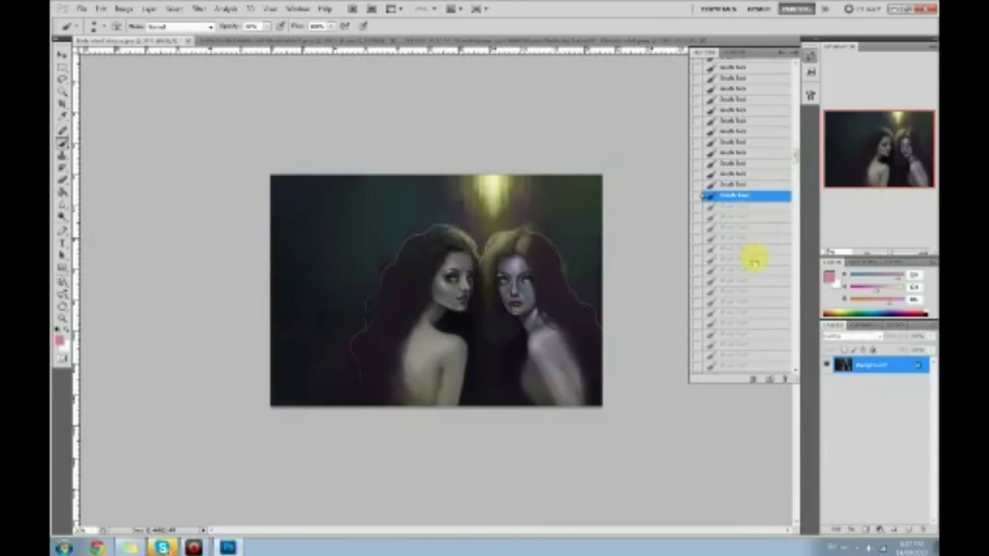
click(752, 260)
click(761, 292)
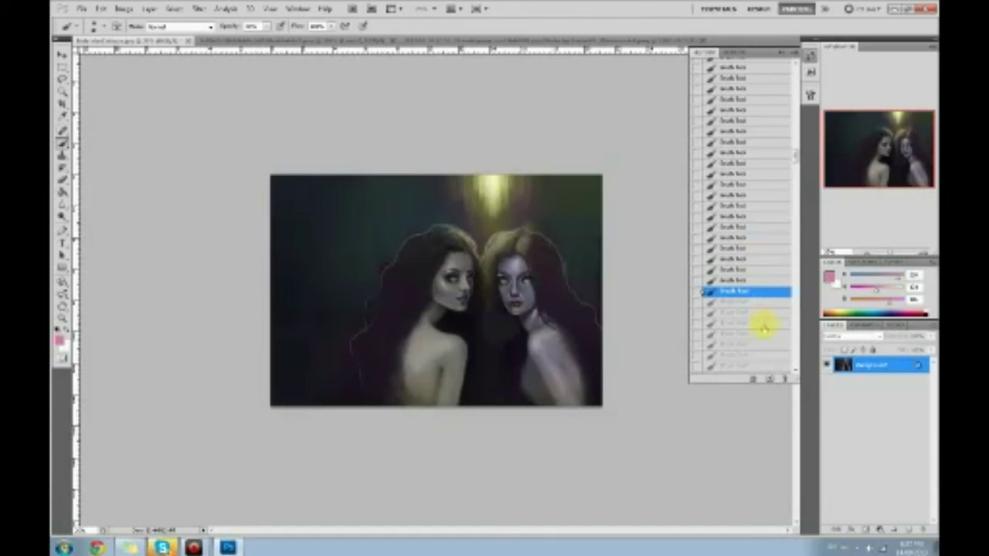
click(761, 324)
click(761, 272)
click(753, 331)
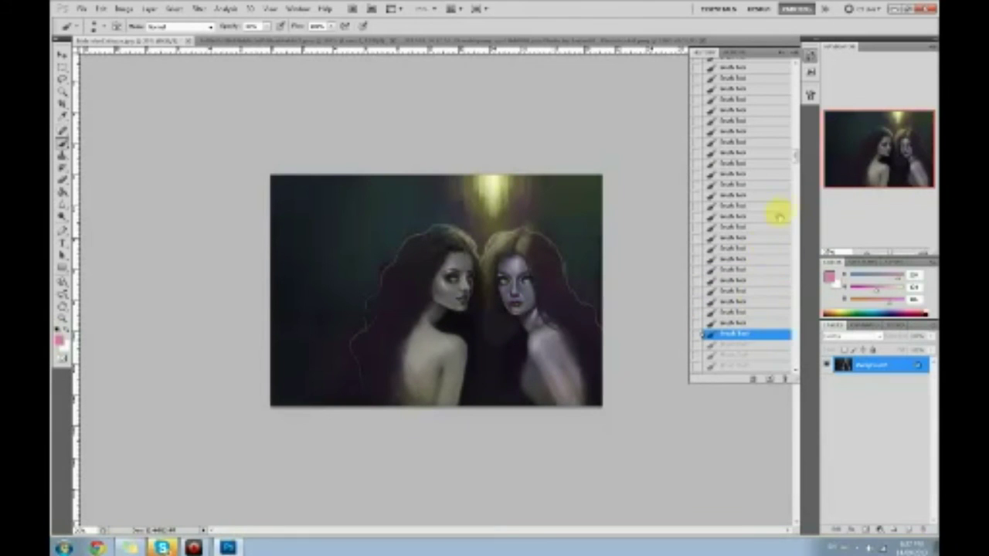
- Step through the Dodge Tool states and the brush states after them to review the added highlights
scroll(796, 159, down, 3)
scroll(794, 158, down, 5)
click(757, 229)
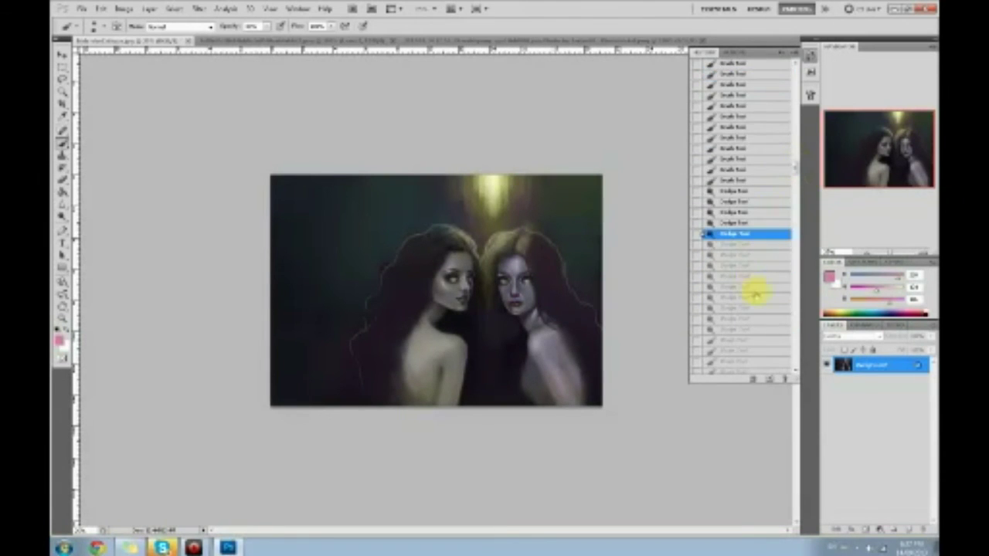
click(762, 284)
scroll(796, 171, down, 5)
click(754, 223)
click(753, 276)
click(757, 309)
- Step through the brush states around the Sharpen Tool entries in the history to review the faces and hair outlines
scroll(796, 188, down, 5)
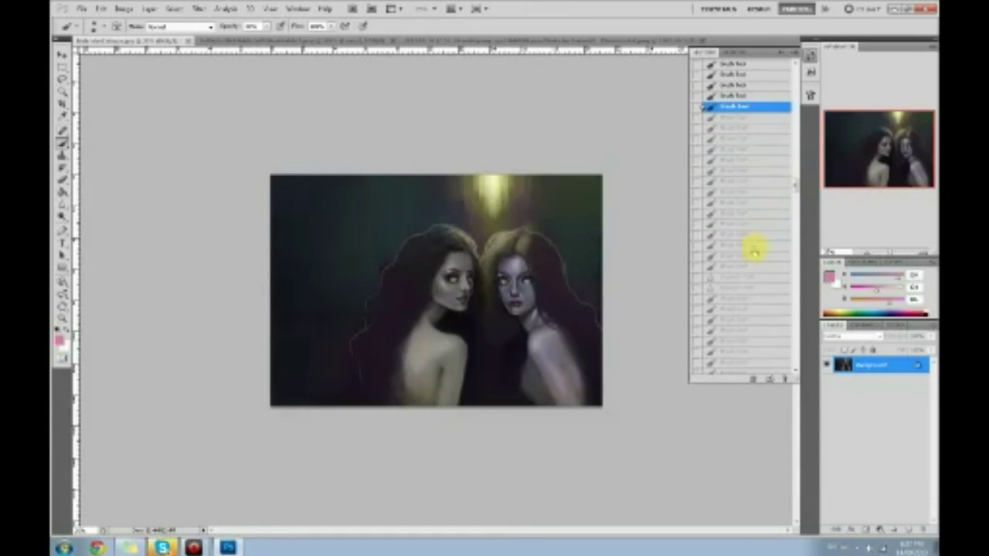
click(750, 246)
click(758, 297)
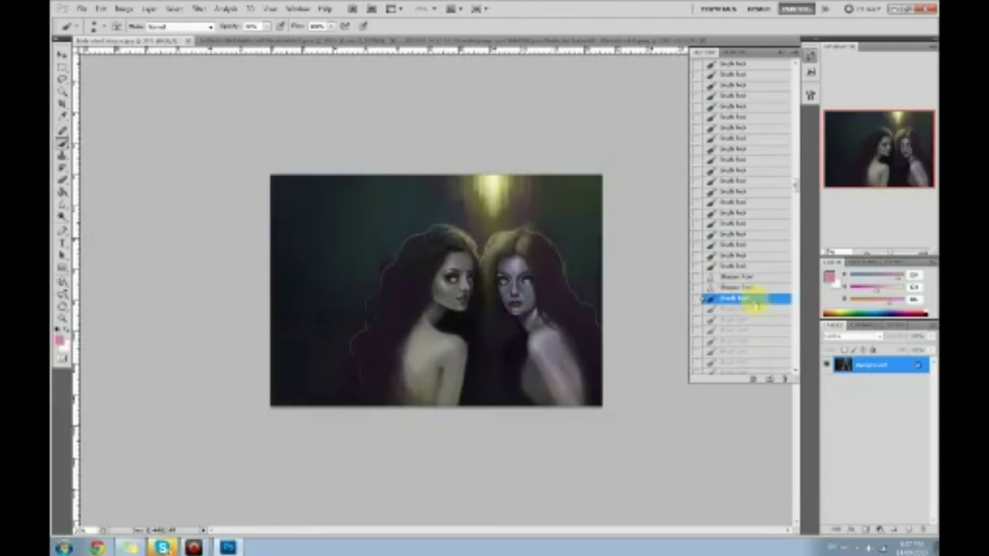
scroll(795, 186, down, 5)
click(765, 213)
click(751, 265)
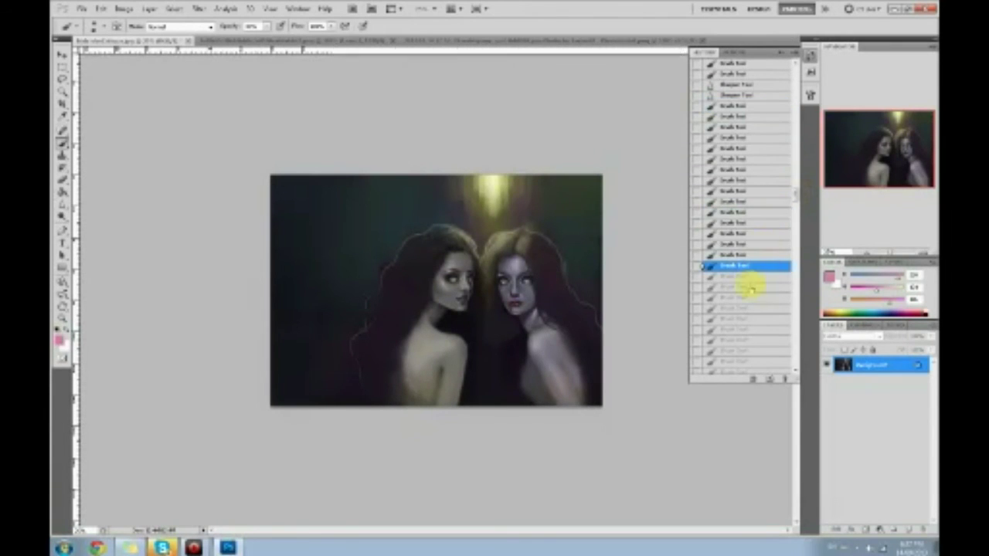
scroll(797, 197, down, 3)
click(761, 218)
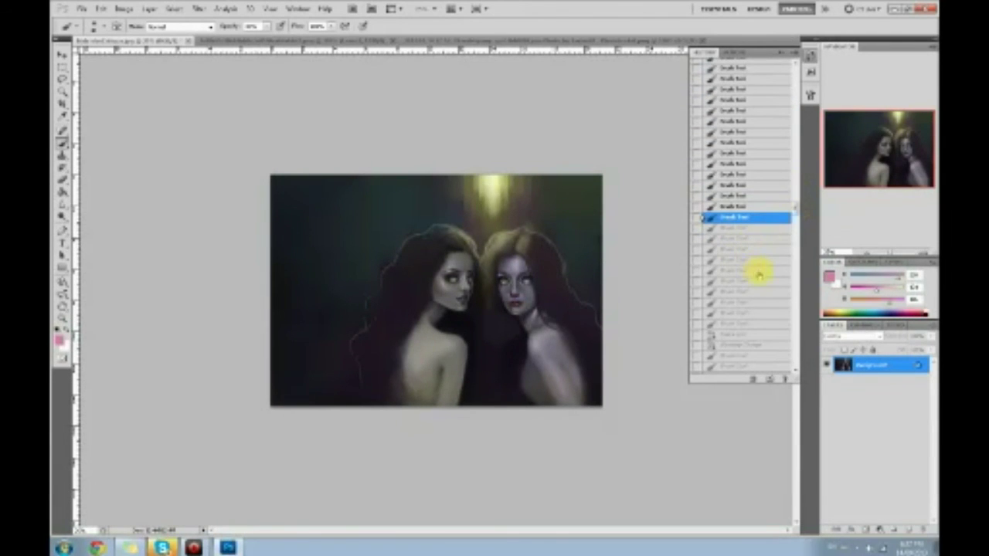
click(756, 280)
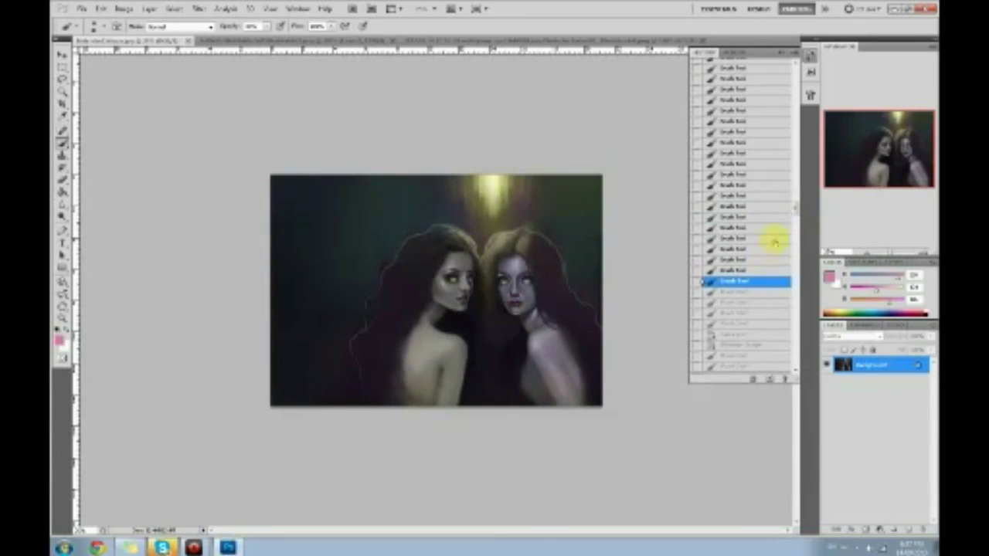
- Advance past the new layer and blending change in the history to review how the brush states recolour the women's skin
scroll(795, 205, down, 3)
click(762, 235)
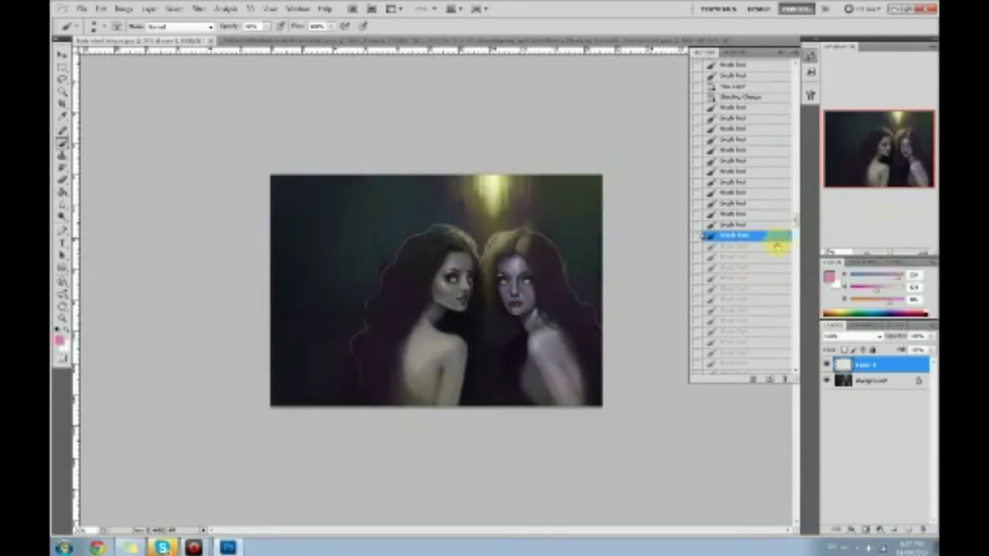
scroll(795, 210, down, 3)
click(761, 245)
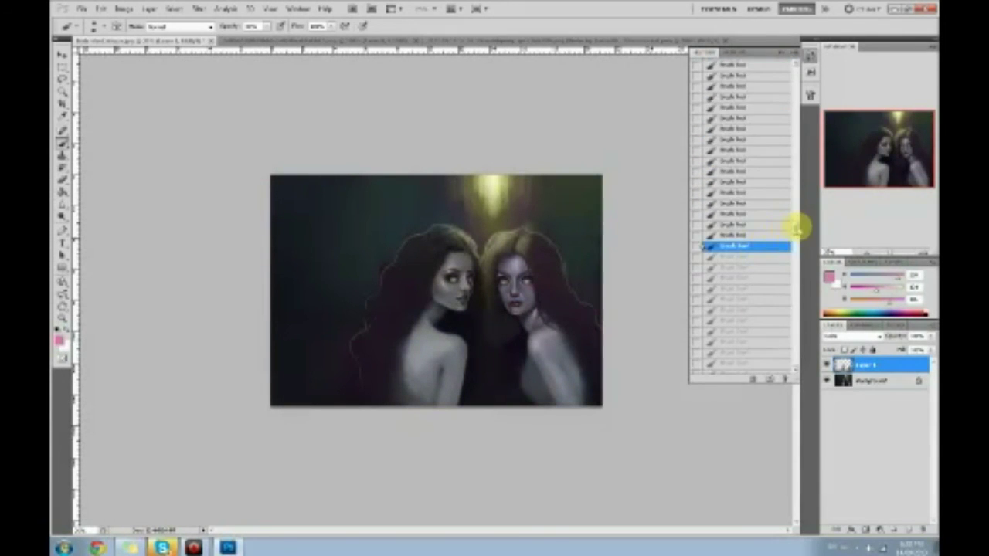
scroll(796, 230, down, 3)
click(762, 243)
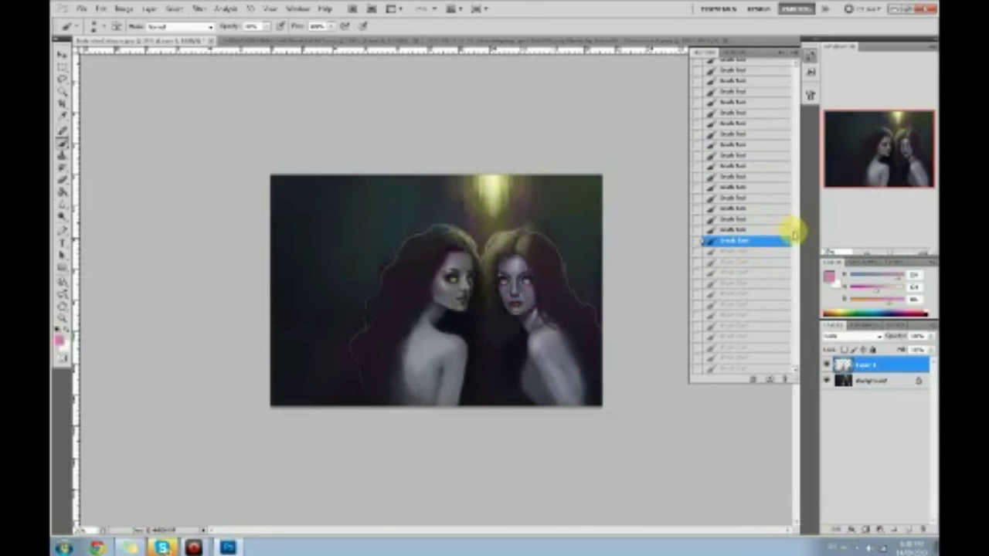
scroll(796, 230, down, 5)
click(759, 255)
click(757, 296)
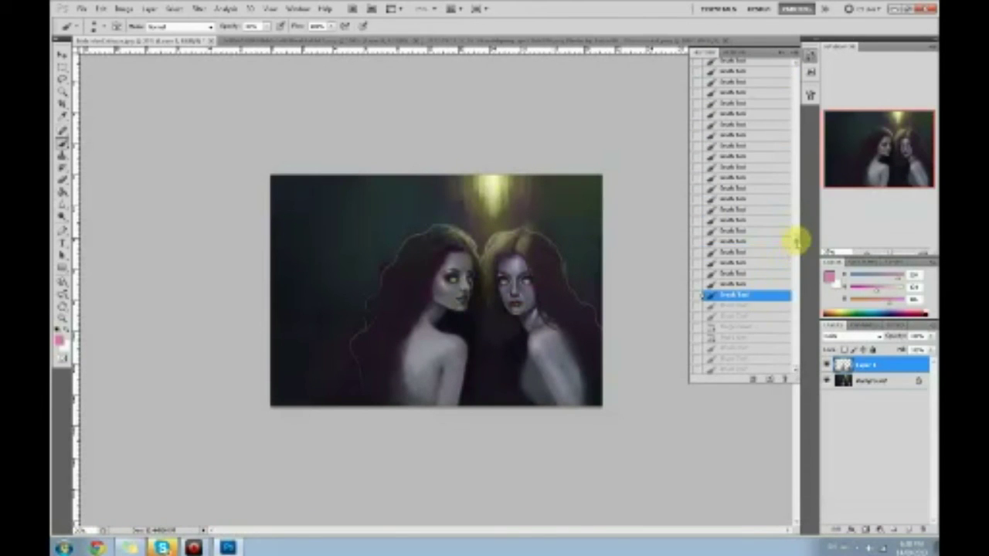
- Compare the merged state with the new-layer brush and first eraser states to examine the darkening of the background and hair
scroll(796, 242, down, 5)
click(751, 254)
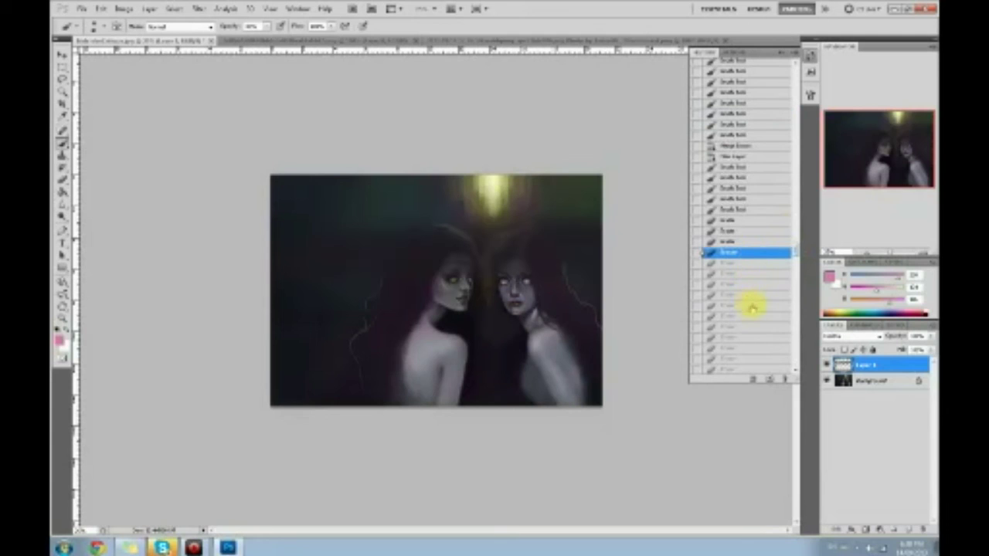
click(759, 193)
click(746, 146)
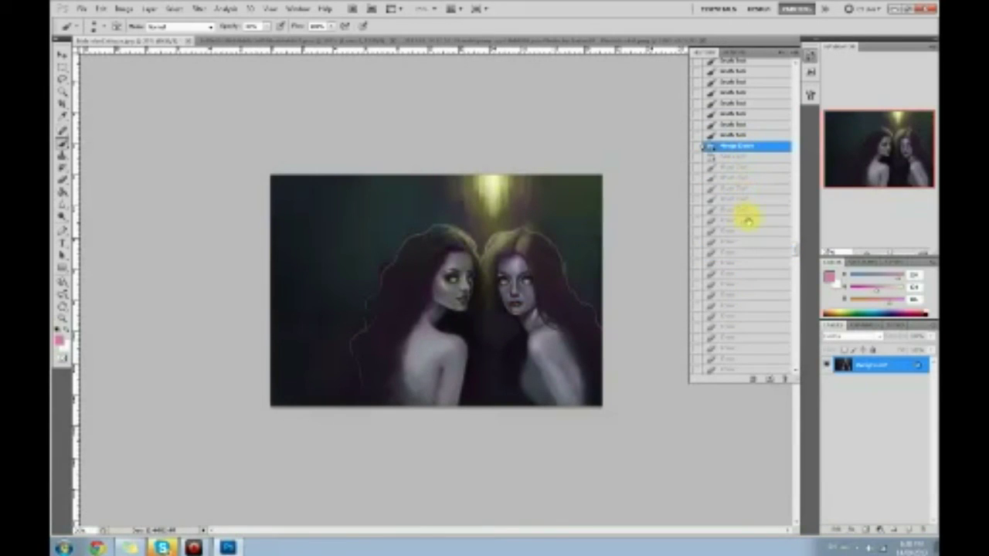
click(752, 220)
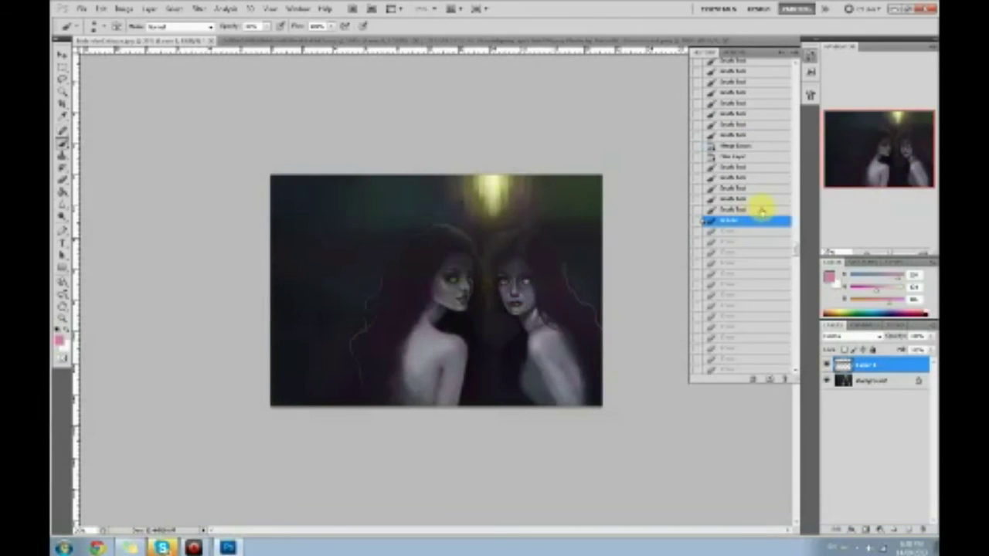
- Step through the eraser states in the history to review the erased parts of the dark layer over the faces
drag(794, 248, 795, 255)
click(746, 203)
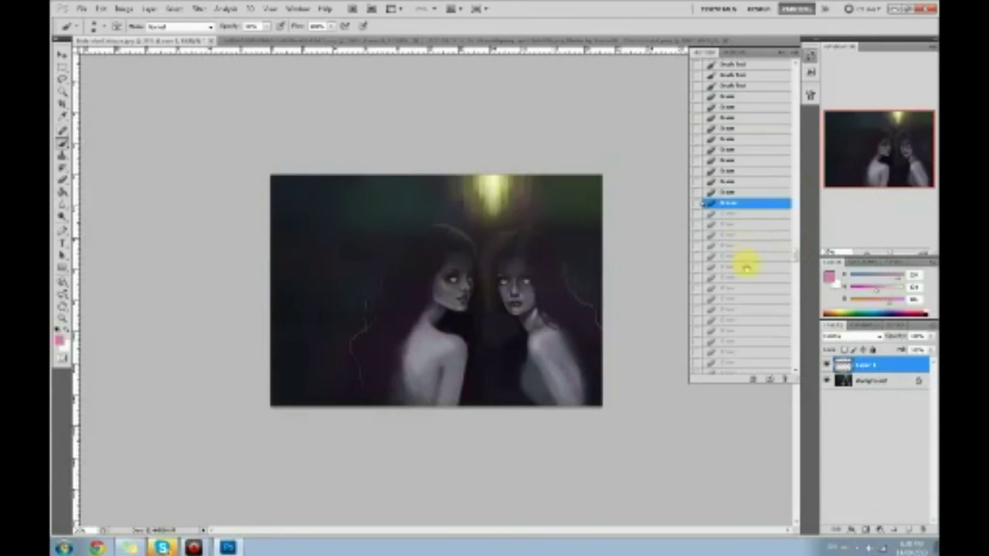
click(746, 266)
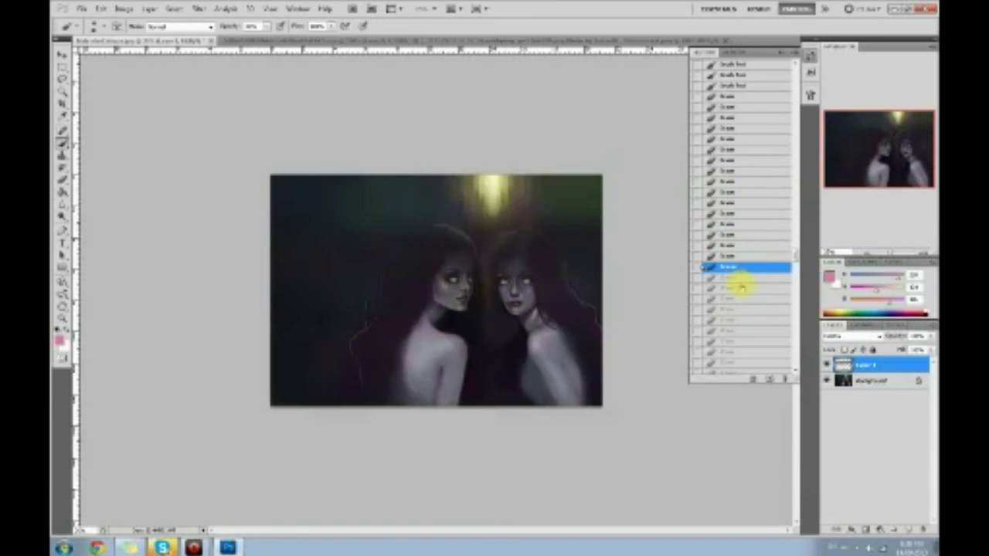
click(746, 309)
drag(795, 255, 798, 268)
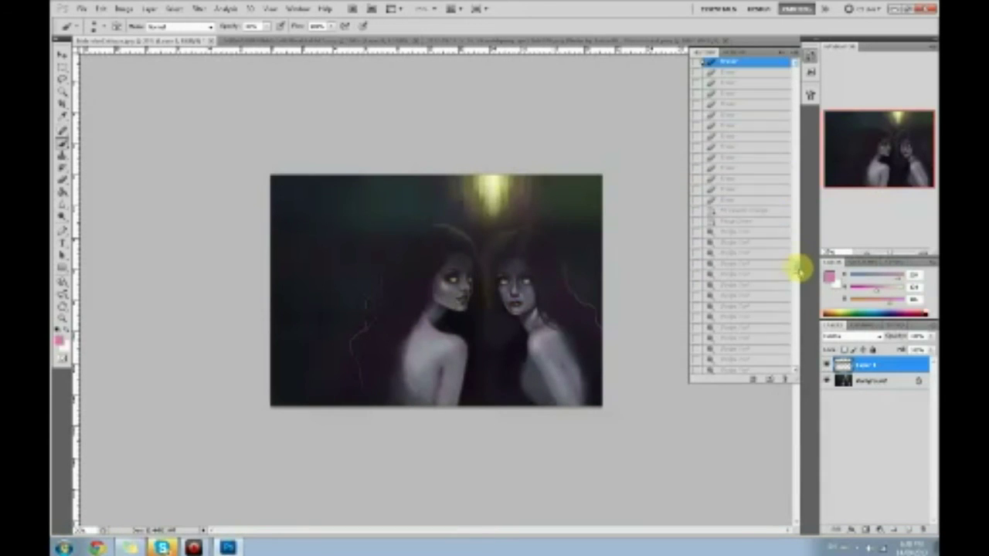
- Advance through the Dodge Tool states following the merge to review the highlights on the women's hair
click(756, 243)
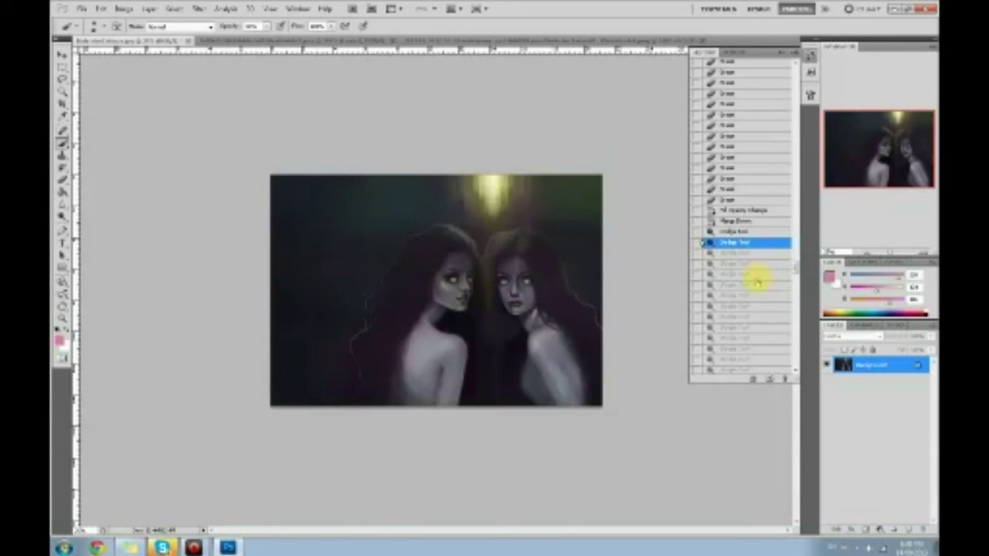
key(ctrl+shift+z)
key(ctrl+shift+z)
key(ctrl+shift+z)
key(ctrl+shift+z)
key(ctrl+shift+z)
key(ctrl+shift+z)
key(ctrl+shift+z)
key(ctrl+shift+z)
key(ctrl+shift+z)
key(ctrl+shift+z)
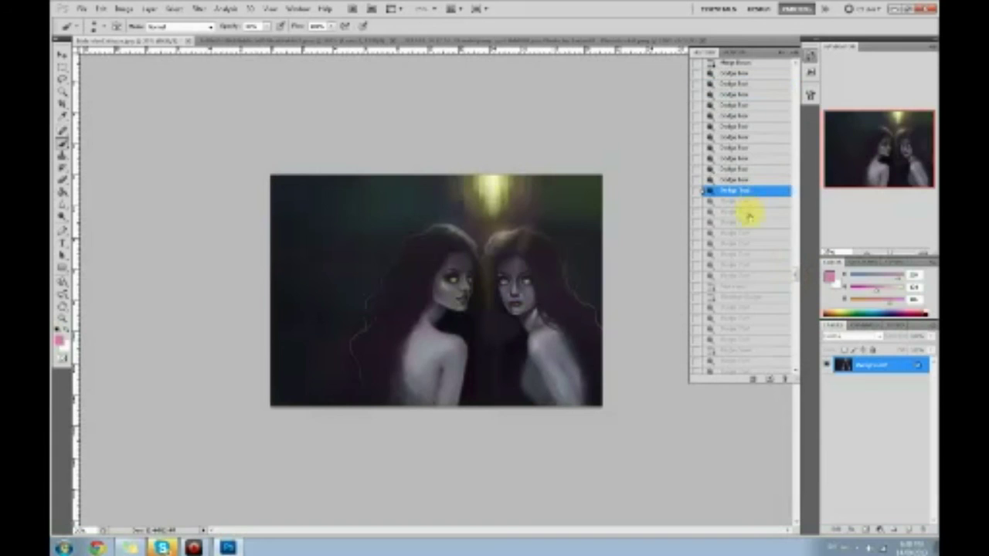
key(ctrl+shift+z)
key(ctrl+shift+z)
key(ctrl+shift+z)
key(ctrl+shift+z)
key(ctrl+shift+z)
key(ctrl+shift+z)
key(ctrl+shift+z)
key(ctrl+shift+z)
key(ctrl+shift+z)
key(ctrl+shift+z)
key(ctrl+shift+z)
key(ctrl+shift+z)
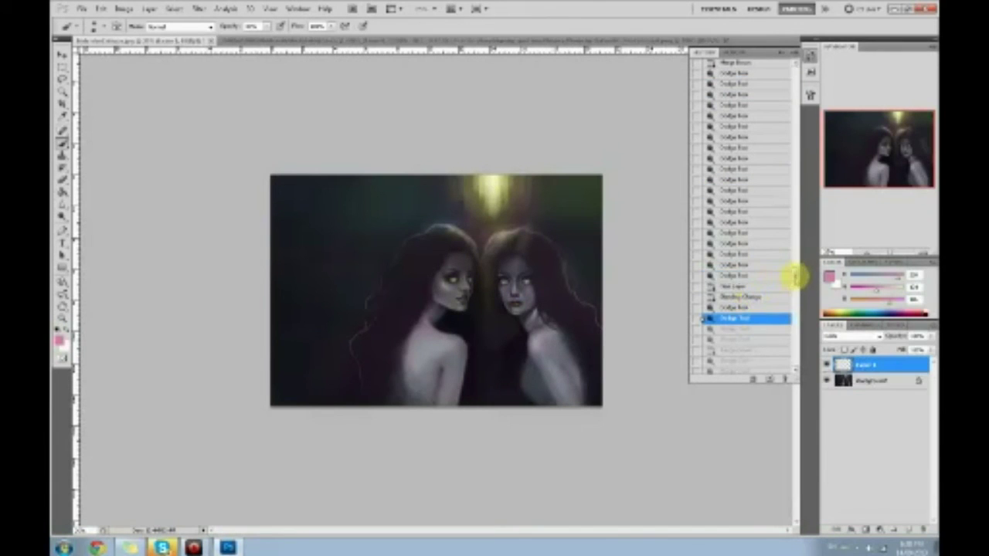
- Advance through the history past the dodge states to the subsequent brush and eraser states, reviewing the skin and hair shading
key(ctrl+shift+z)
key(ctrl+shift+z)
key(ctrl+shift+z)
key(ctrl+shift+z)
key(ctrl+shift+z)
key(ctrl+shift+z)
key(ctrl+shift+z)
key(ctrl+shift+z)
key(ctrl+shift+z)
key(ctrl+shift+z)
key(ctrl+shift+z)
key(ctrl+shift+z)
key(ctrl+shift+z)
key(ctrl+shift+z)
key(ctrl+shift+z)
key(ctrl+shift+z)
key(ctrl+shift+z)
key(ctrl+shift+z)
key(ctrl+shift+z)
key(ctrl+shift+z)
key(ctrl+shift+z)
key(ctrl+shift+z)
key(ctrl+shift+z)
key(ctrl+shift+z)
key(ctrl+shift+z)
key(ctrl+shift+z)
key(ctrl+shift+z)
key(ctrl+shift+z)
key(ctrl+shift+z)
key(ctrl+shift+z)
key(ctrl+shift+z)
key(ctrl+shift+z)
key(ctrl+shift+z)
key(ctrl+shift+z)
key(ctrl+shift+z)
key(ctrl+shift+z)
key(ctrl+shift+z)
key(ctrl+shift+z)
key(ctrl+shift+z)
key(ctrl+shift+z)
drag(797, 299, 797, 327)
click(764, 306)
click(766, 340)
click(757, 309)
click(761, 350)
click(753, 309)
click(752, 341)
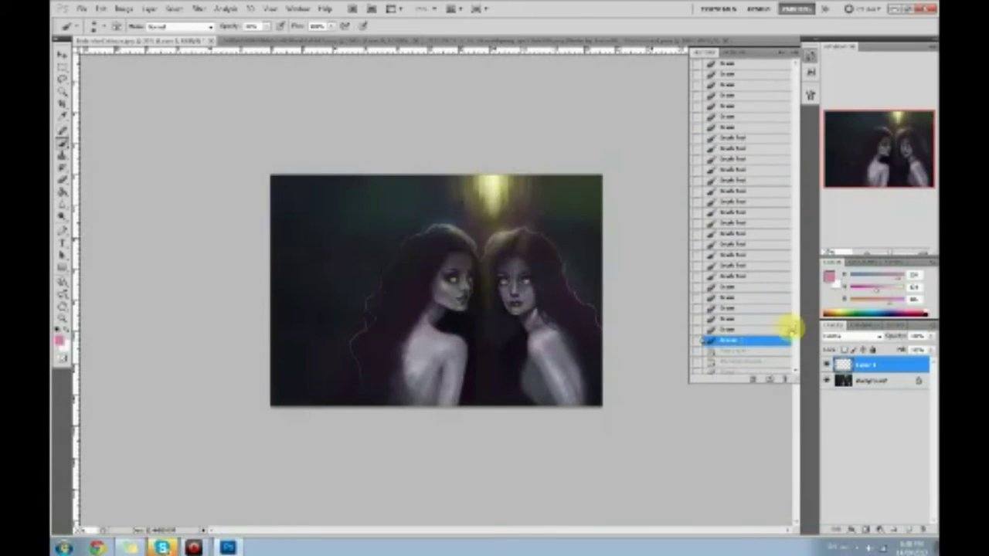
- Review the history states that tint the painting green and magenta, continuing to the Dodge Tool states after the layer merge
scroll(796, 333, down, 5)
click(749, 310)
click(753, 348)
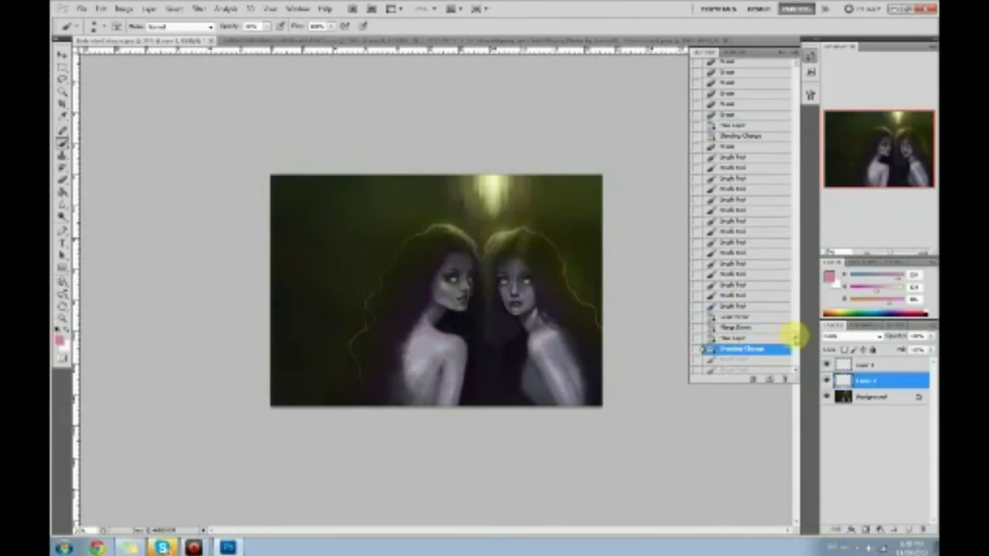
scroll(795, 335, down, 5)
click(738, 301)
click(742, 352)
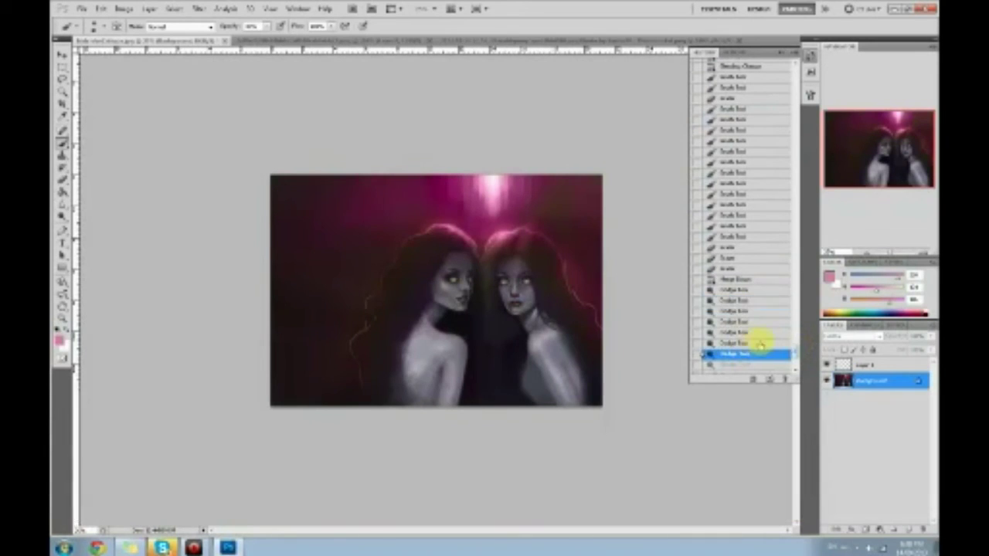
- Return the painting to the final Flatten Image state in the history and collapse the history list
drag(795, 350, 799, 357)
click(745, 349)
click(746, 368)
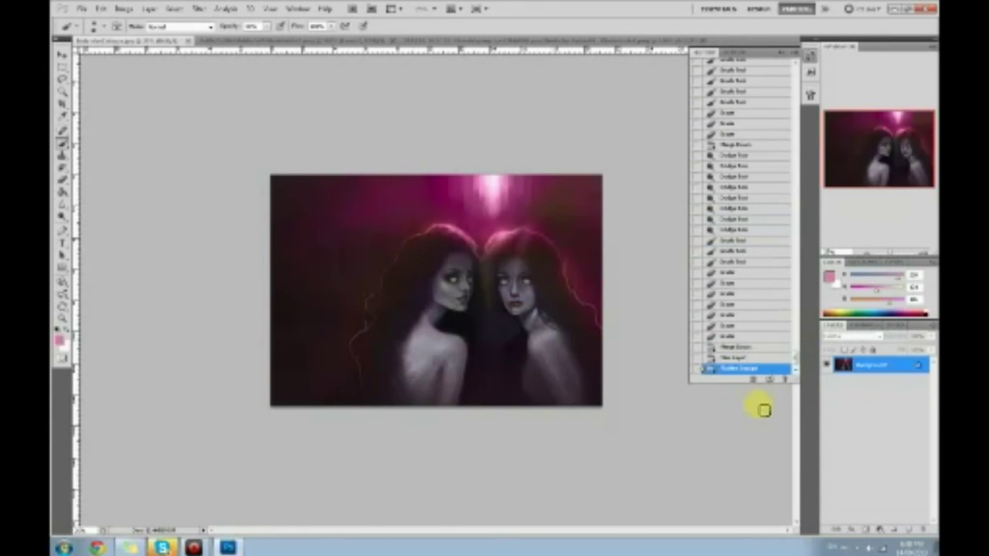
click(789, 51)
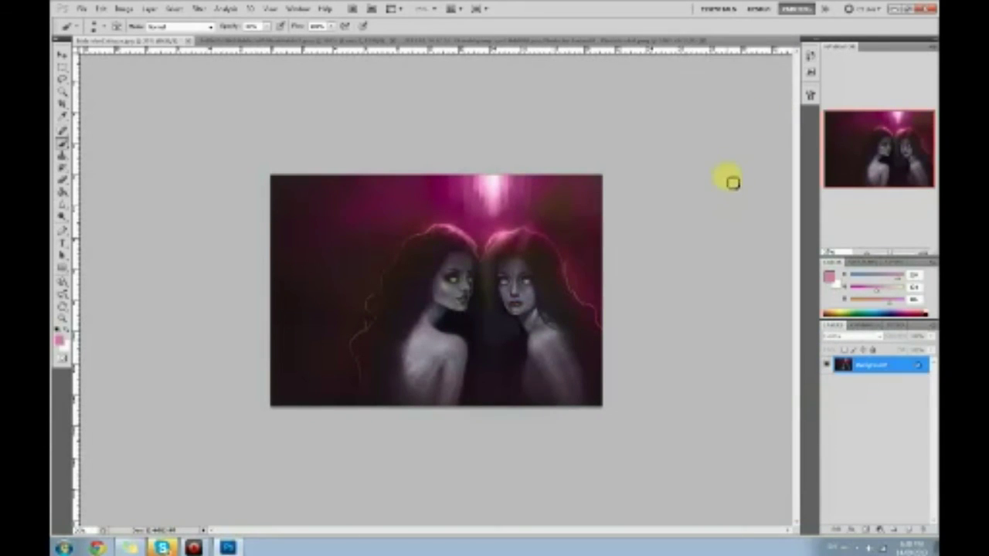
- Saturate both women's eyes with the Sponge Tool in Saturate mode, adjusting its flow between strokes
right_click(64, 216)
click(100, 237)
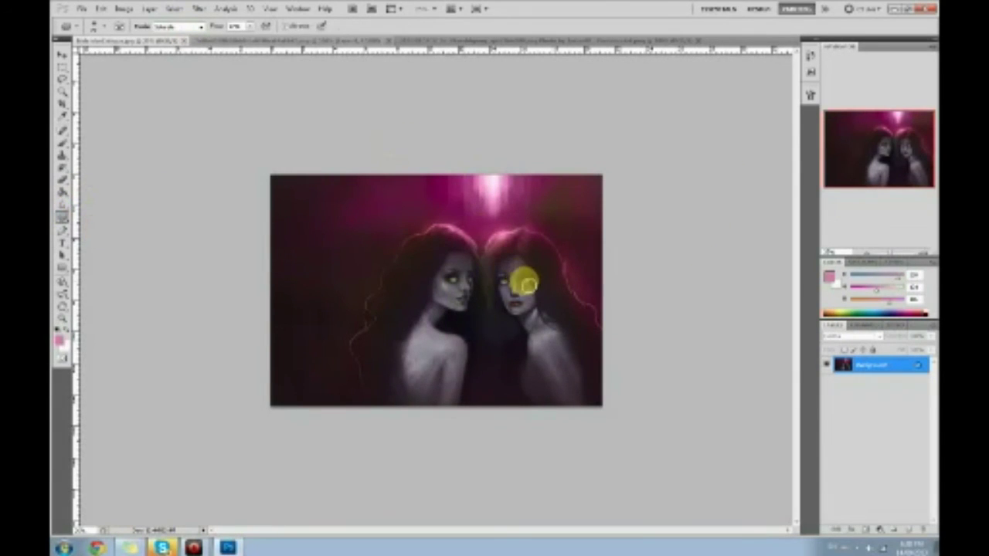
mouse_move(523, 283)
mouse_down()
mouse_move(559, 278)
mouse_move(523, 280)
mouse_move(549, 276)
mouse_move(534, 283)
mouse_up()
click(233, 26)
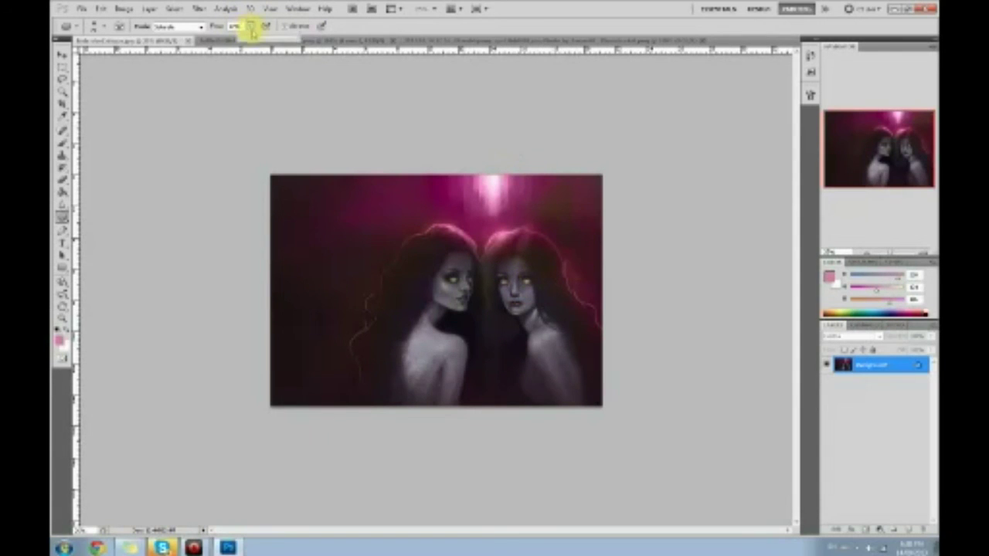
mouse_move(523, 276)
mouse_down()
mouse_move(547, 280)
mouse_move(504, 285)
mouse_move(462, 284)
mouse_up()
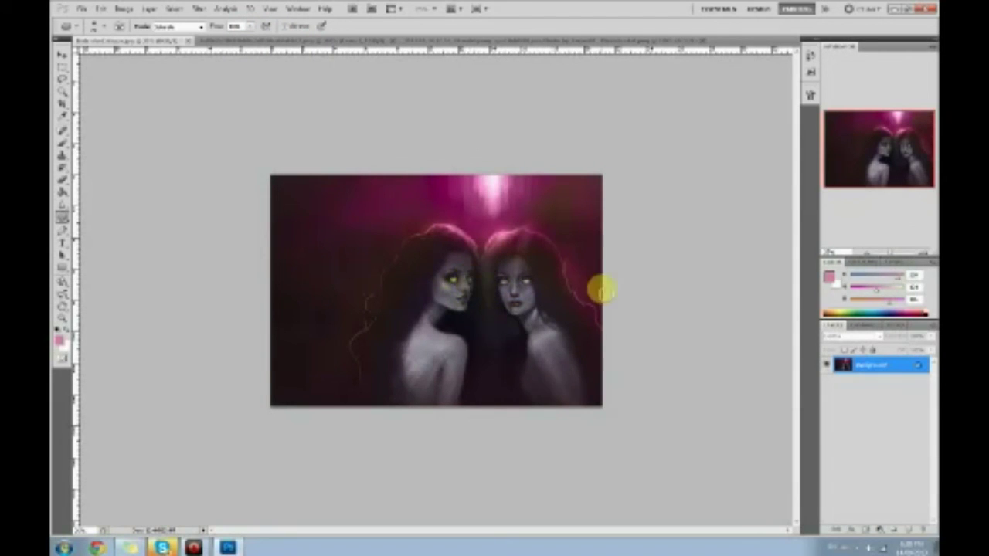
- Switch the Sponge Tool to Desaturate mode and reduce the colour around the right woman's face and hair
click(177, 26)
click(165, 37)
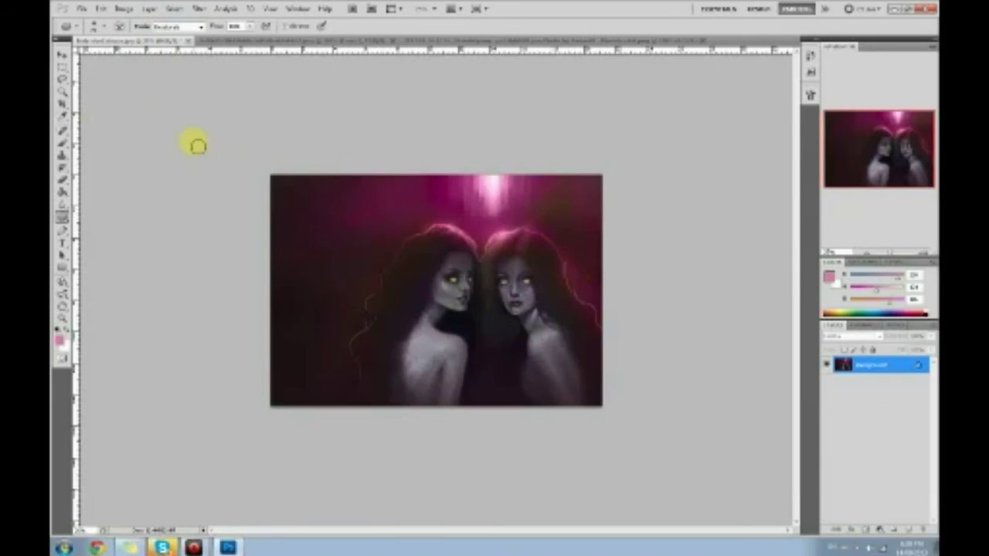
key(ctrl+plus)
mouse_move(561, 282)
mouse_down()
mouse_move(523, 282)
mouse_move(559, 277)
mouse_move(551, 283)
mouse_move(665, 336)
mouse_move(634, 302)
mouse_up()
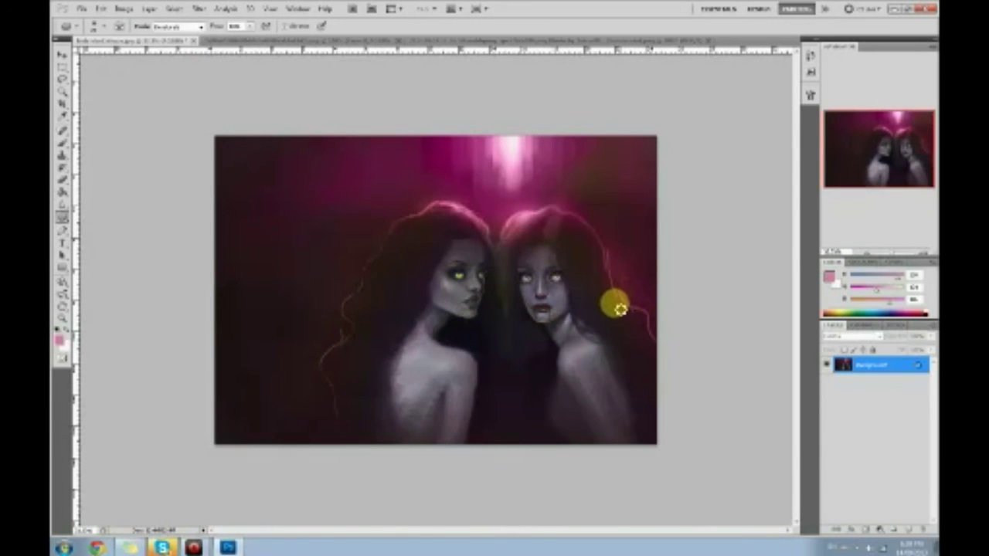
key(ctrl+minus)
key(ctrl+minus)
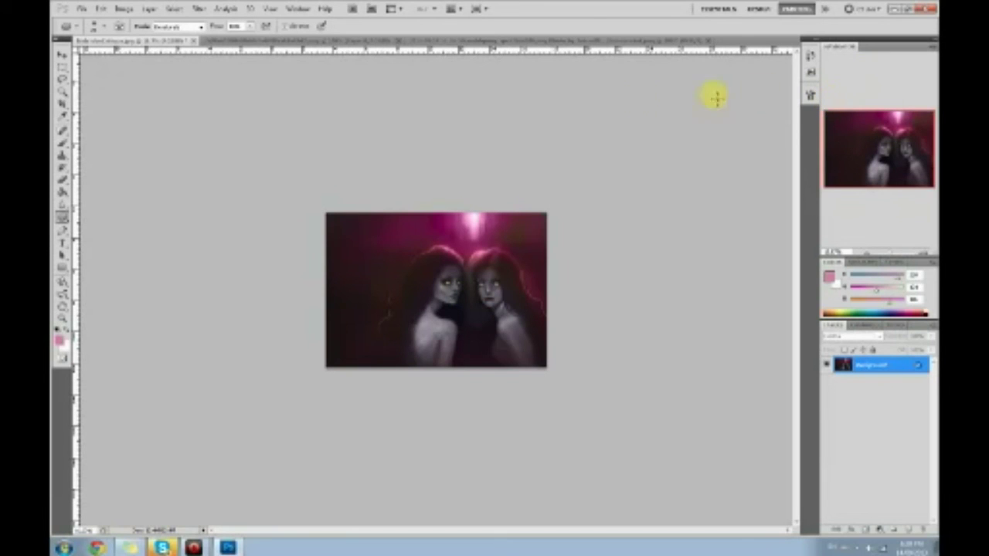
key(ctrl+plus)
key(ctrl+plus)
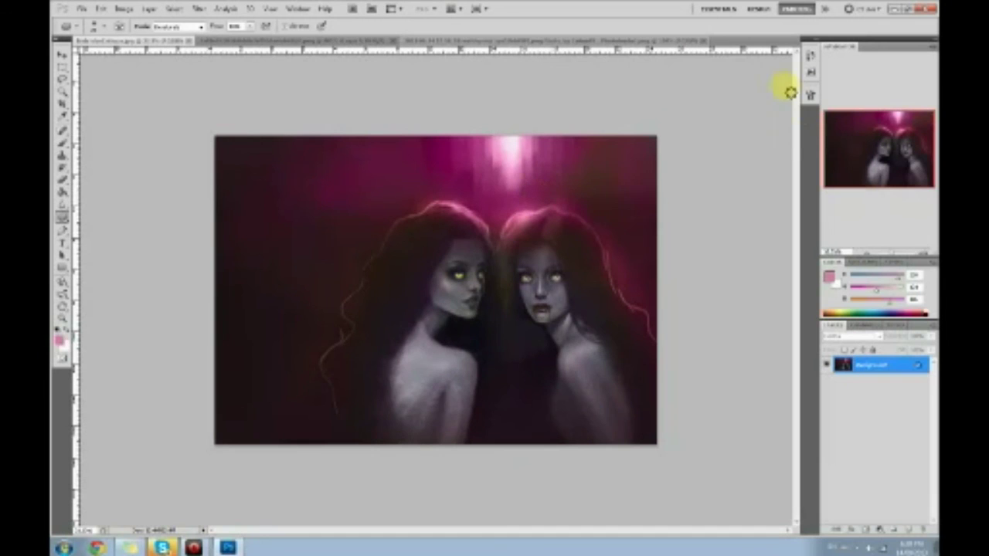
- Compare the painting's original opening state with the latest Sponge Tool state in the history, ending on the latest state
click(810, 59)
drag(795, 360, 797, 65)
click(759, 67)
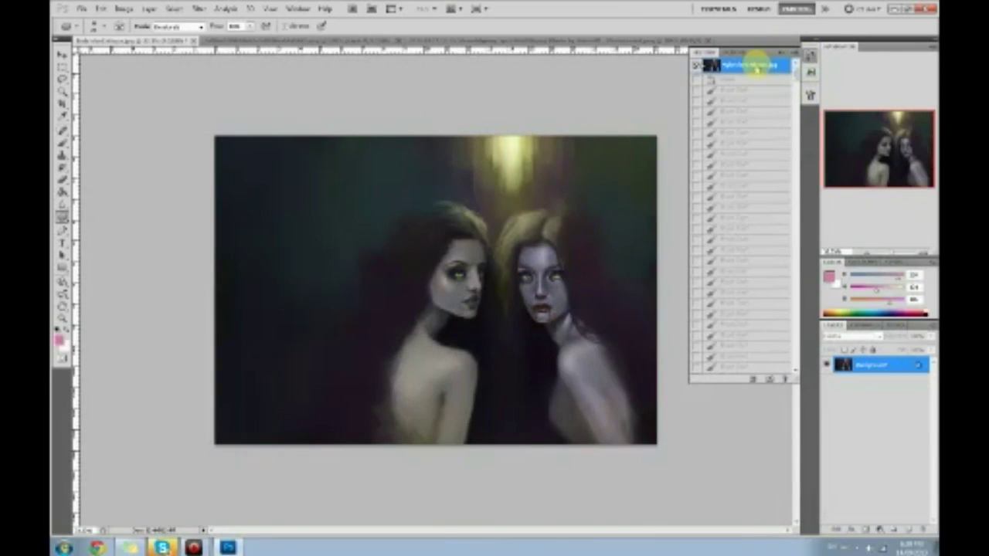
drag(794, 74, 810, 367)
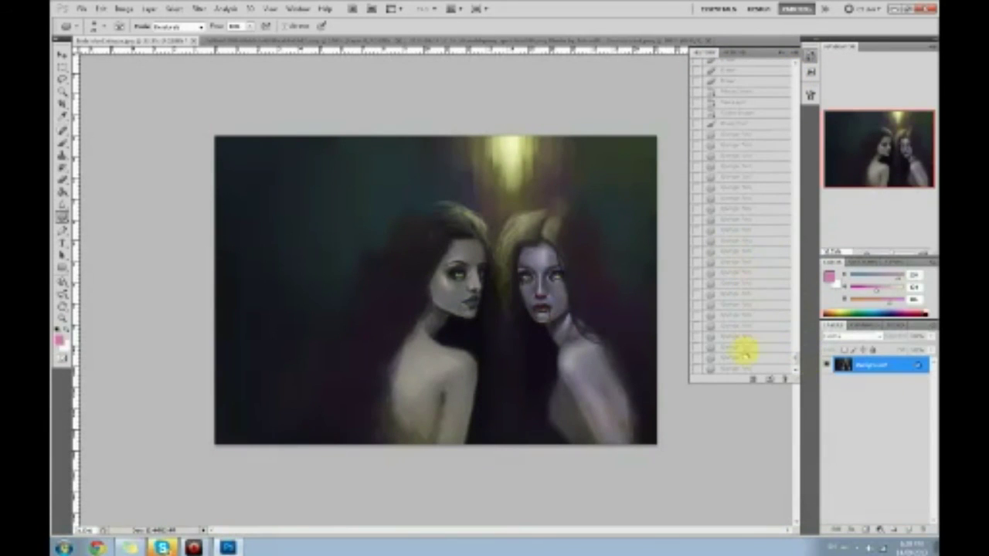
click(727, 371)
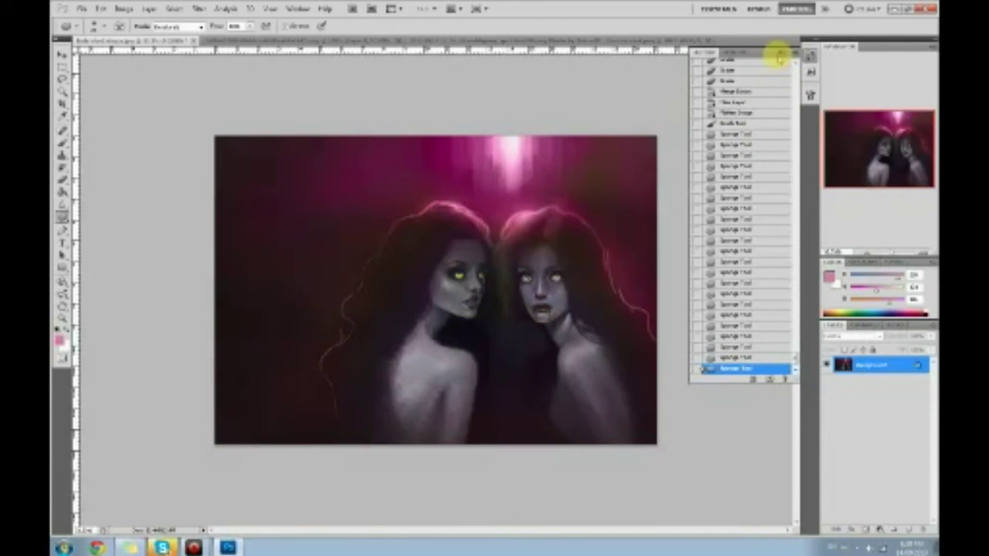
click(779, 56)
- Paint a soft round light spot between the two women in the pale pink sampled from the bright light above them
key(b)
alt+click(512, 333)
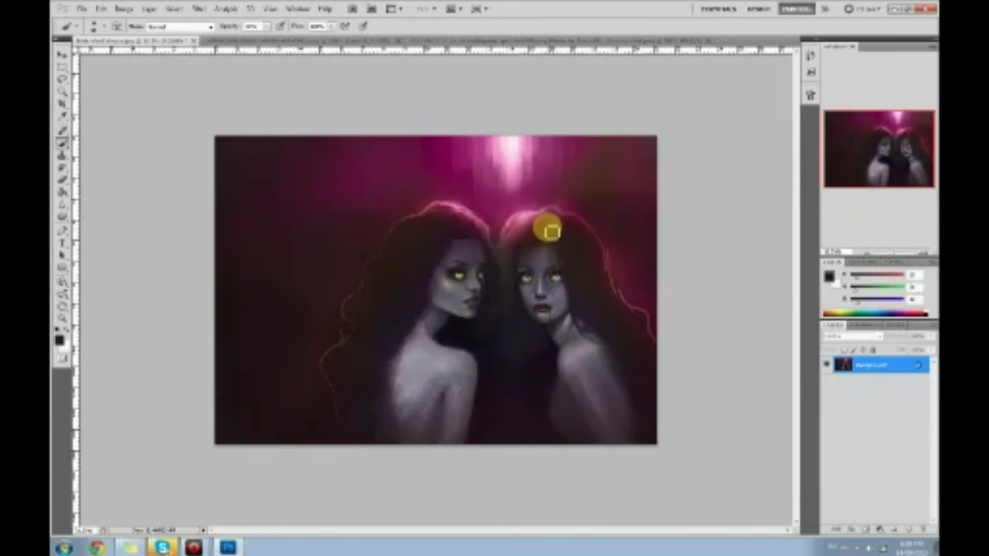
alt+click(502, 158)
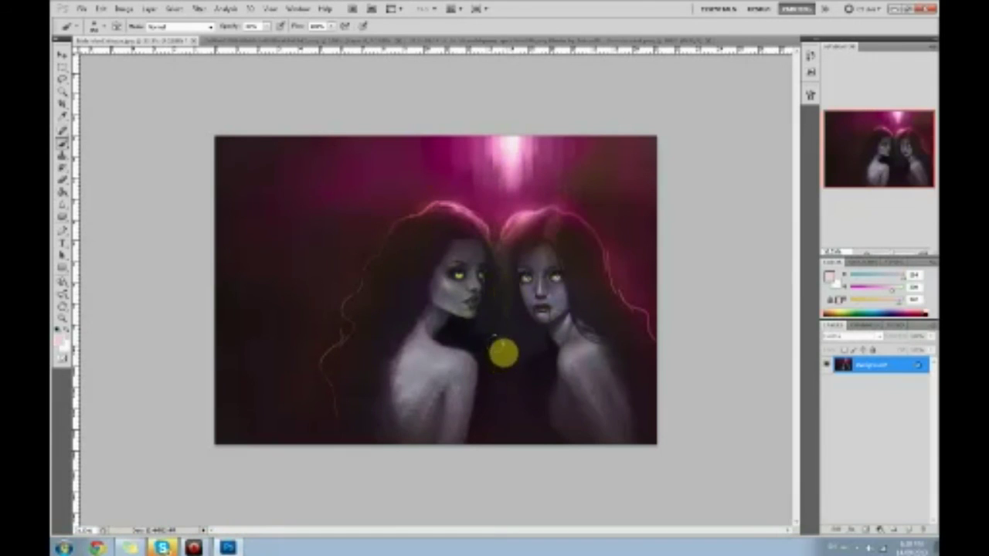
click(506, 349)
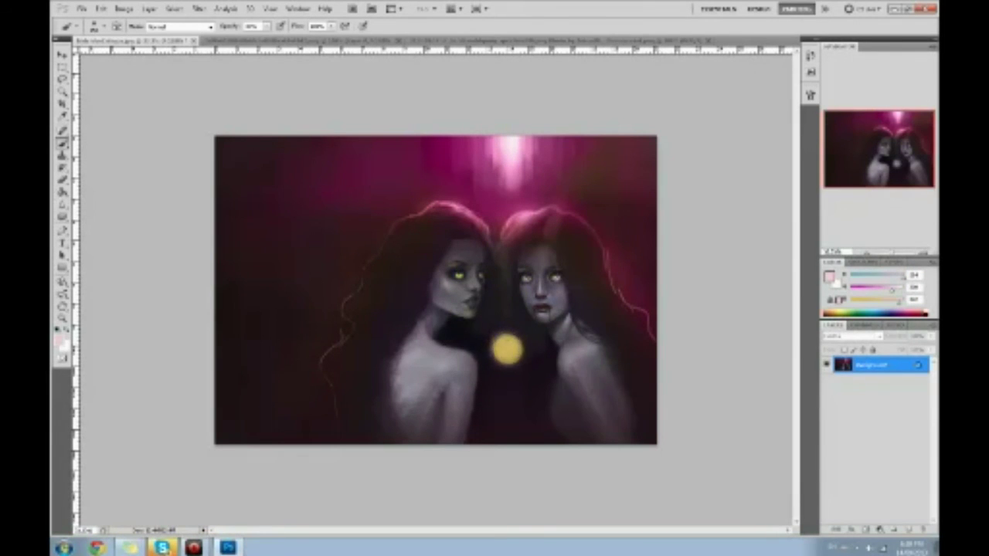
- Saturate the pale light spot between the women to a vivid pink with the Sponge Tool in Saturate mode
click(62, 215)
click(111, 236)
click(171, 27)
click(170, 46)
mouse_move(513, 345)
mouse_down()
mouse_move(473, 335)
mouse_move(530, 347)
mouse_move(508, 357)
mouse_move(508, 336)
mouse_move(507, 351)
mouse_up()
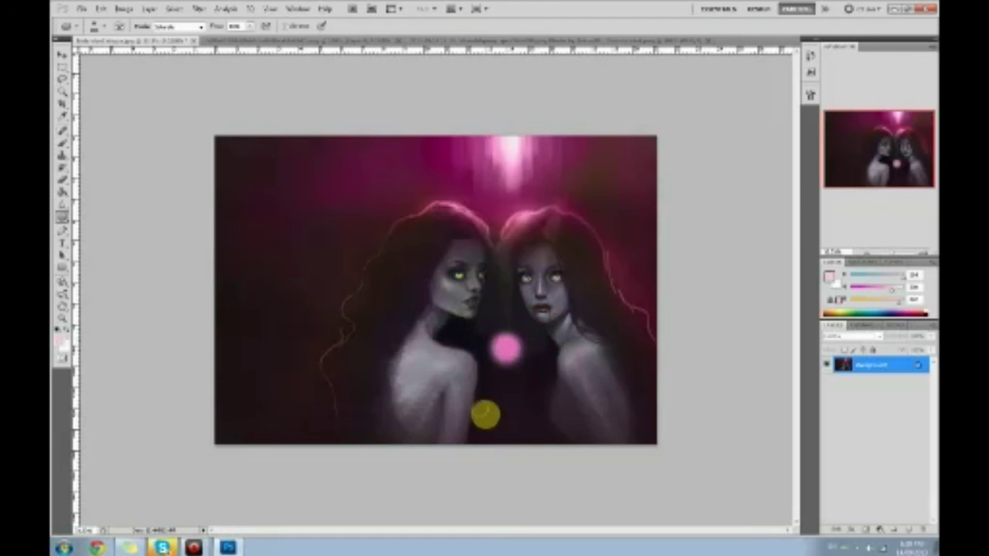
- Sample the light spot's pink and reduce the brush opacity for painting reflected light on the right woman's face
key(b)
alt+click(506, 349)
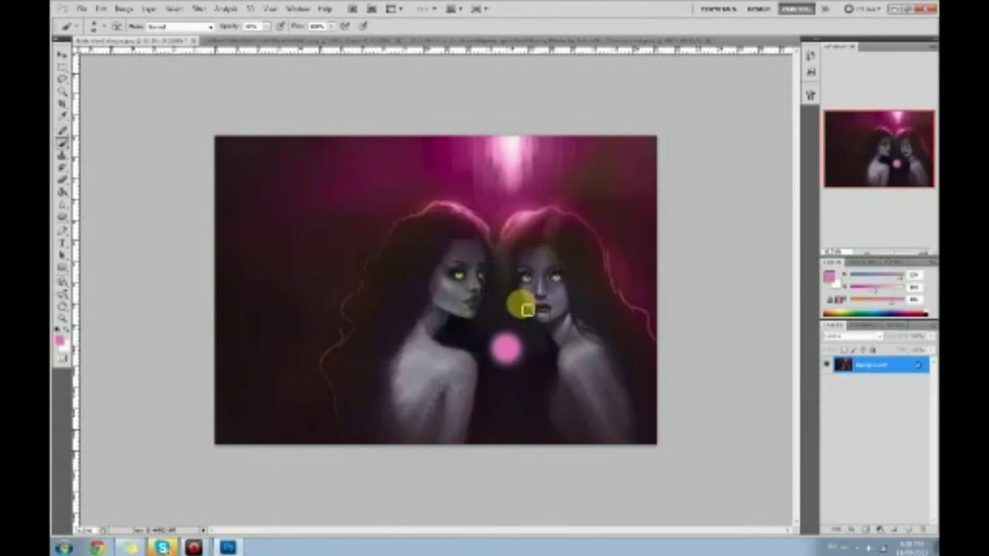
click(268, 27)
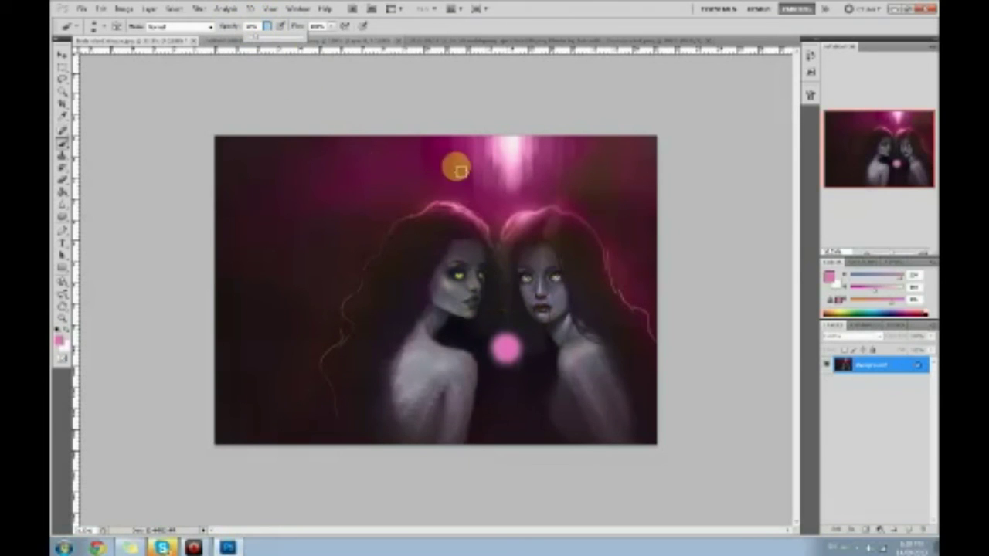
click(536, 311)
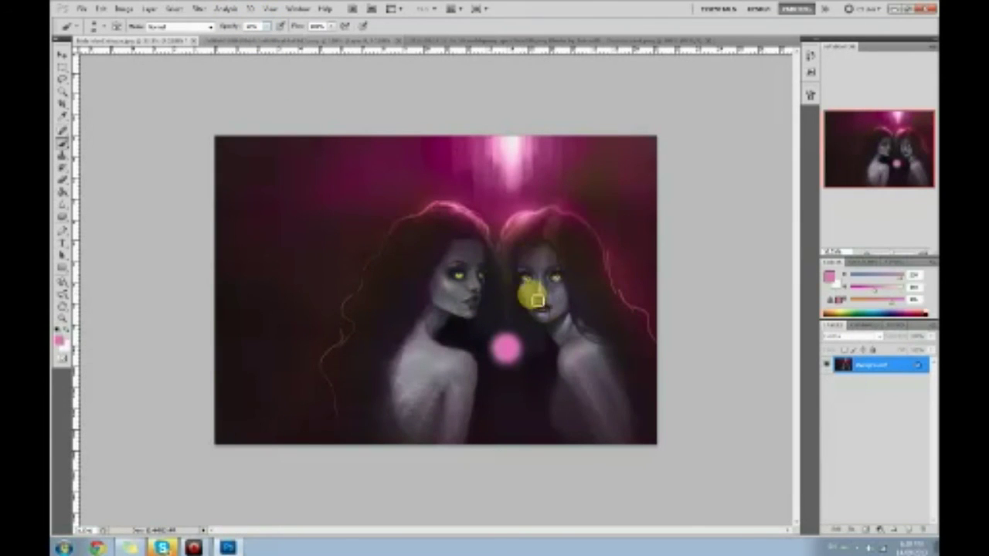
key(ctrl+plus)
drag(591, 325, 433, 313)
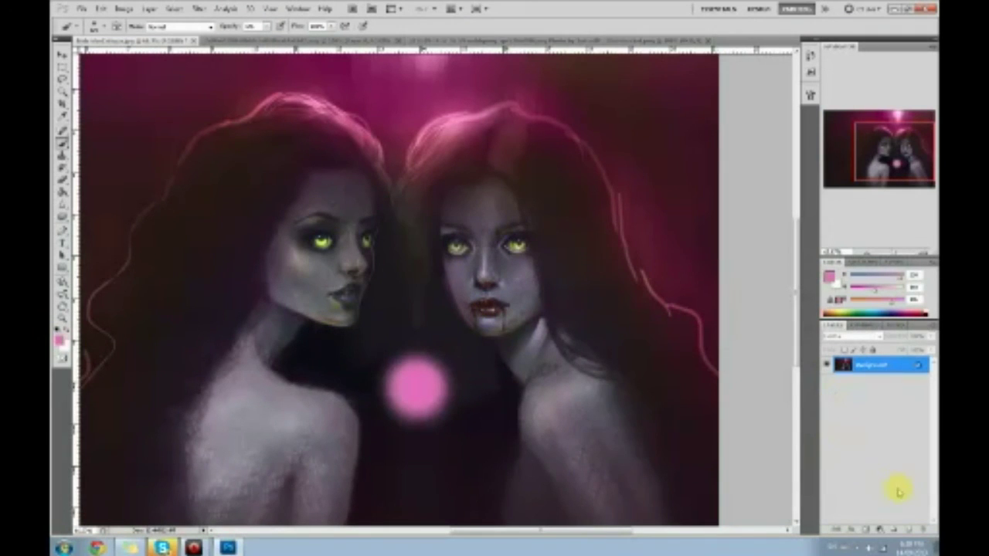
- Add a new layer, brush faint pink reflected light onto the right woman's face, and erase the excess around her nose
click(903, 531)
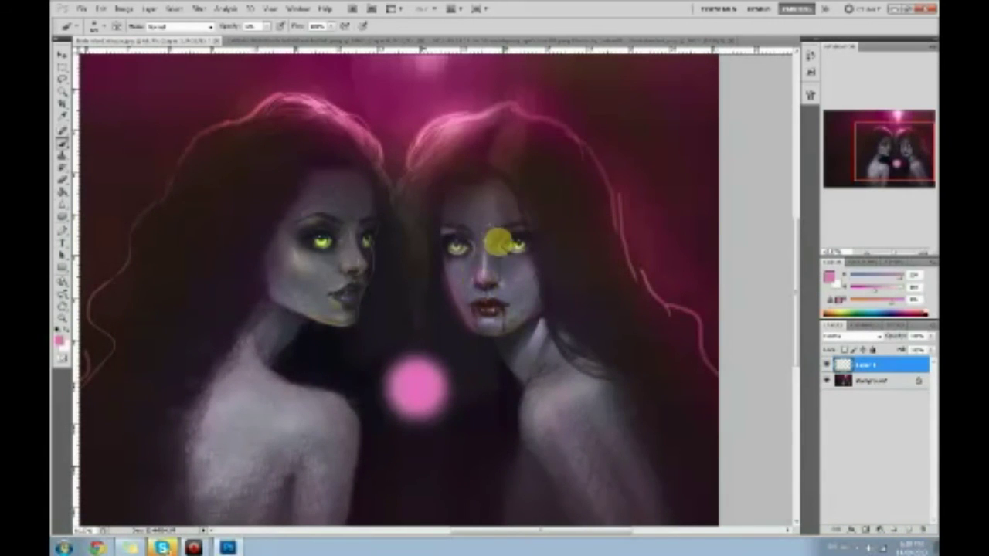
key(e)
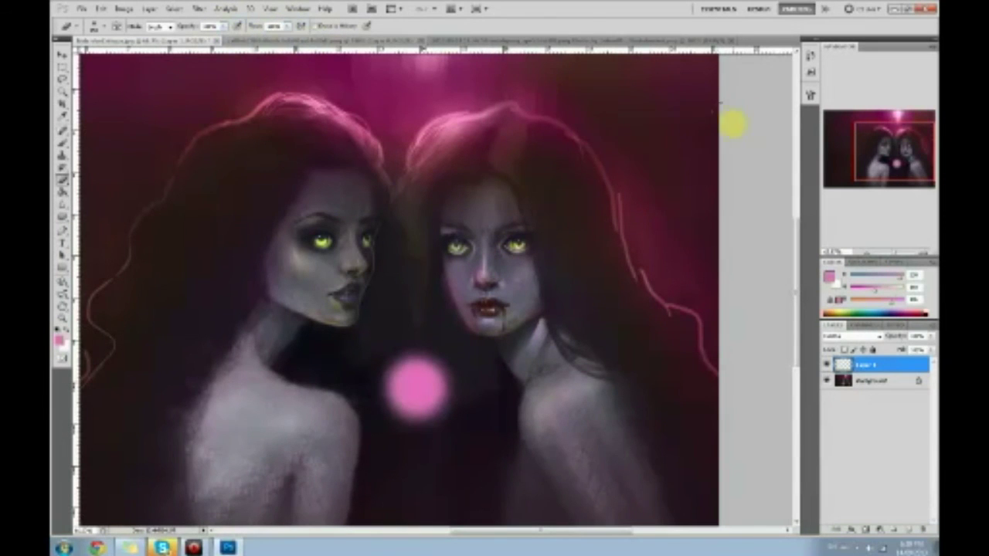
drag(488, 260, 487, 286)
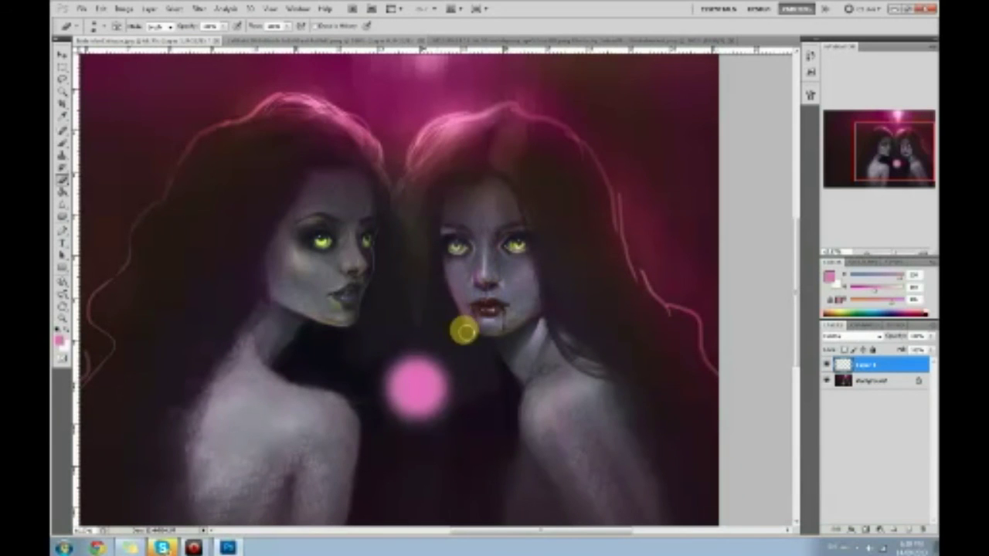
key(b)
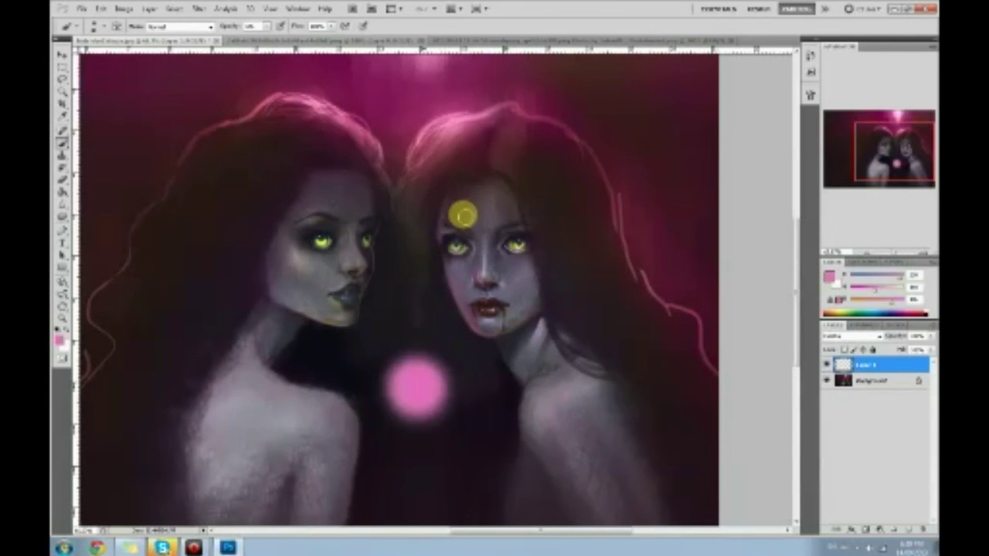
key(e)
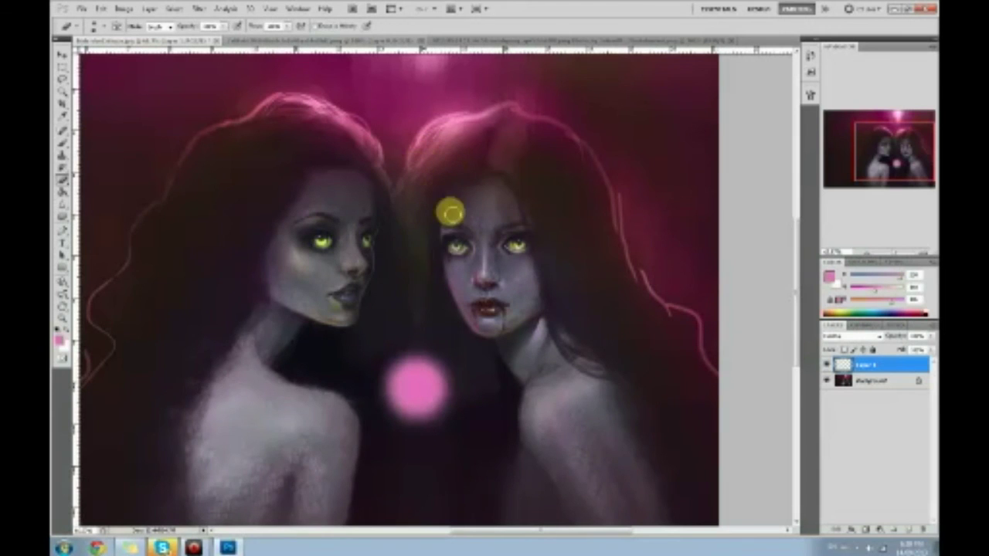
key(ctrl+minus)
key(ctrl+minus)
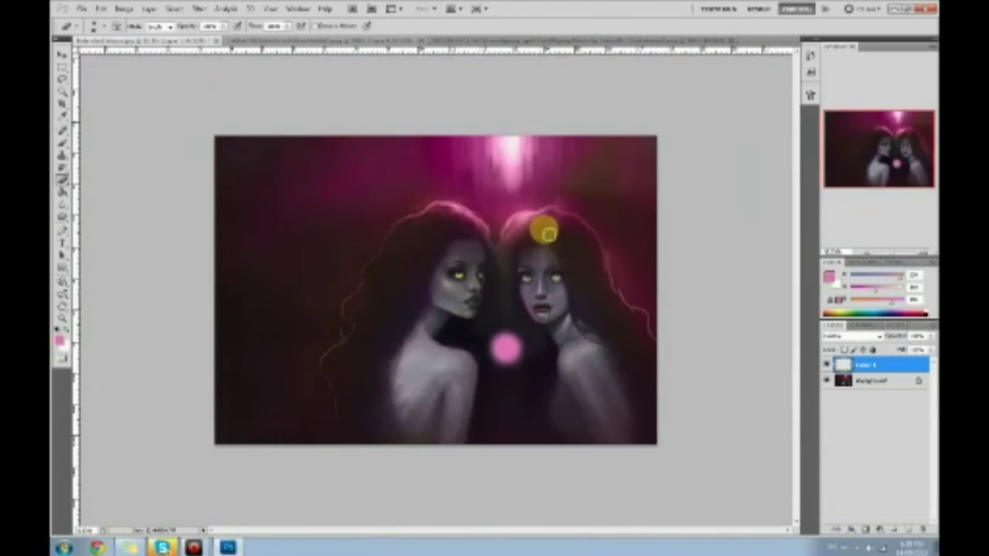
- Brush pink rim light along both women's arms and shoulders on the new layer, erasing any excess
key(b)
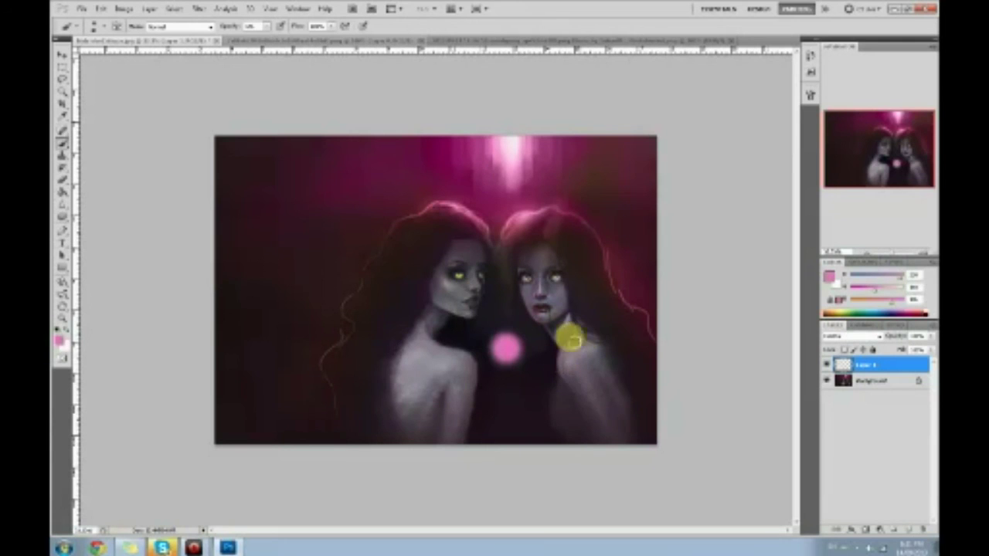
drag(548, 393, 536, 415)
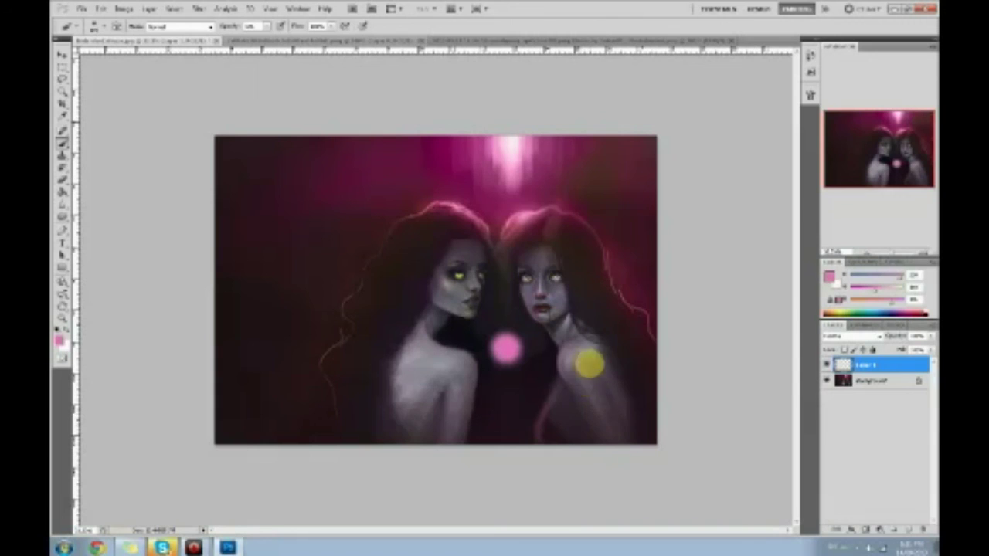
key(e)
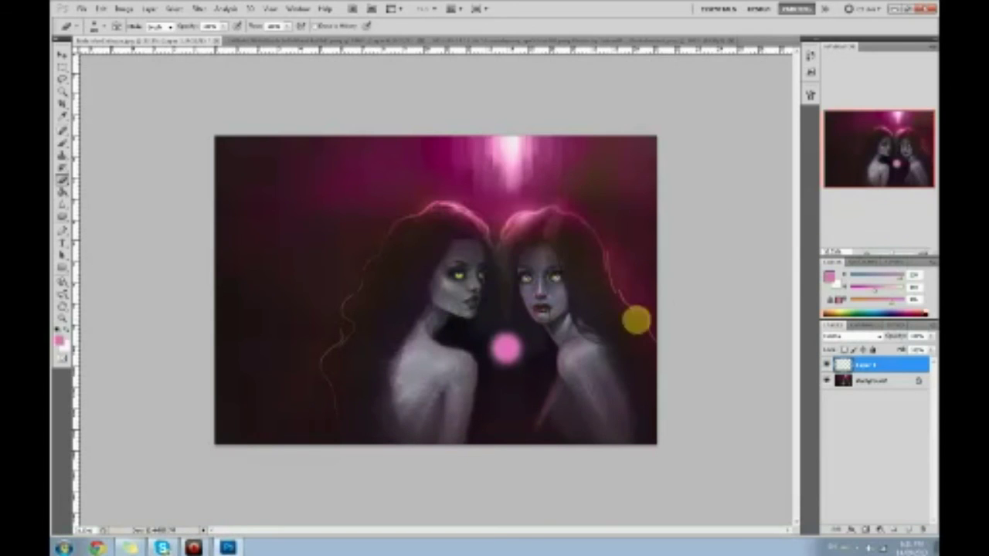
key(b)
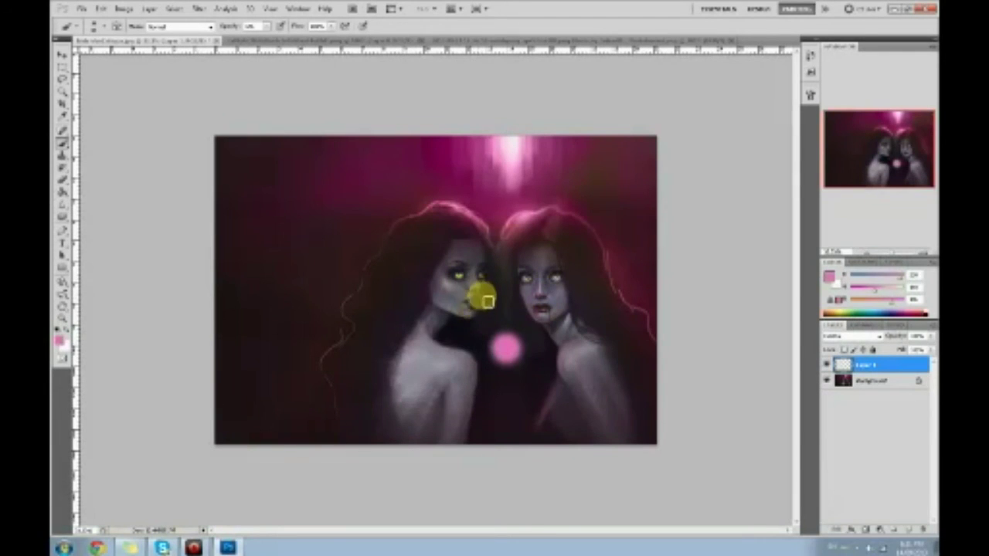
mouse_move(487, 284)
mouse_down()
mouse_move(483, 267)
mouse_move(485, 292)
mouse_move(472, 286)
mouse_move(477, 312)
mouse_move(442, 313)
mouse_move(461, 316)
mouse_move(472, 294)
mouse_move(437, 342)
mouse_move(476, 372)
mouse_move(459, 446)
mouse_move(459, 347)
mouse_move(469, 413)
mouse_move(622, 371)
mouse_up()
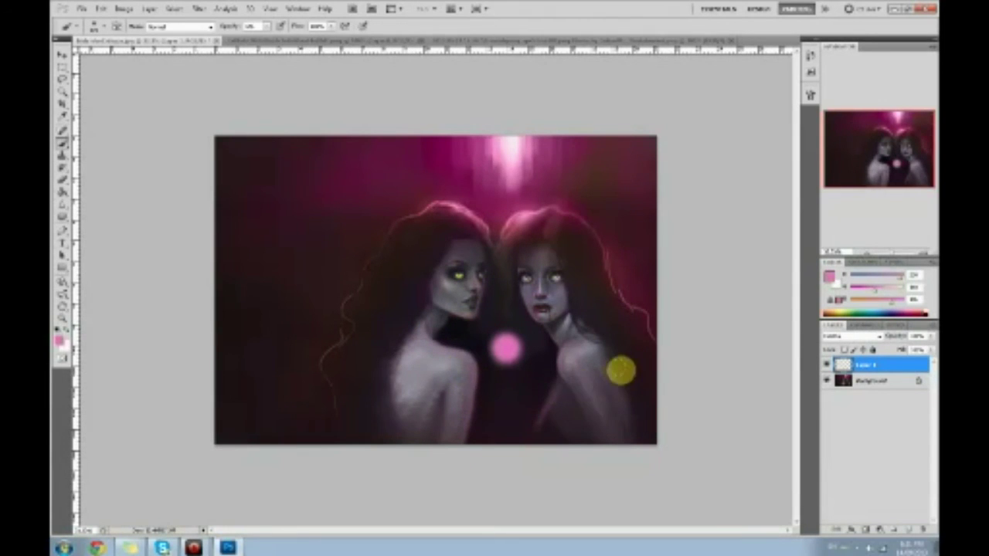
key(o)
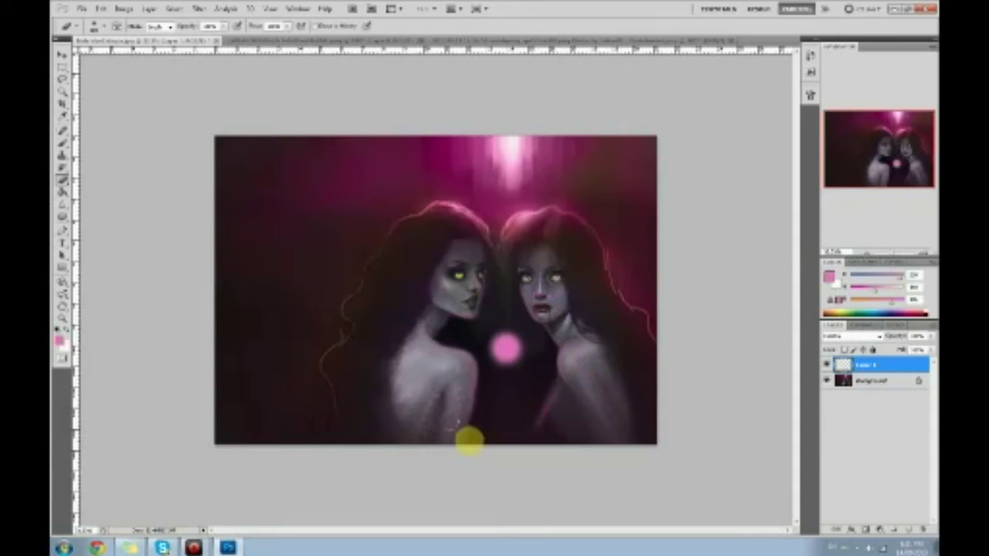
- Trim the round pink light spot into a diamond shape with an opaque brush in the sampled dark background colour
key(b)
alt+click(498, 328)
alt+click(502, 339)
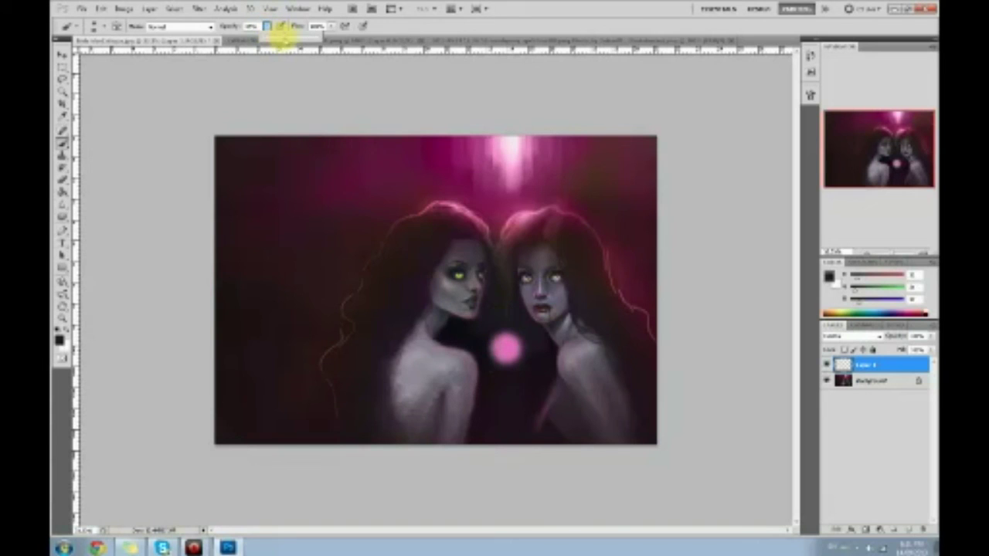
click(497, 343)
mouse_move(491, 354)
mouse_down()
mouse_move(515, 381)
mouse_move(525, 348)
mouse_move(511, 322)
mouse_move(531, 354)
mouse_up()
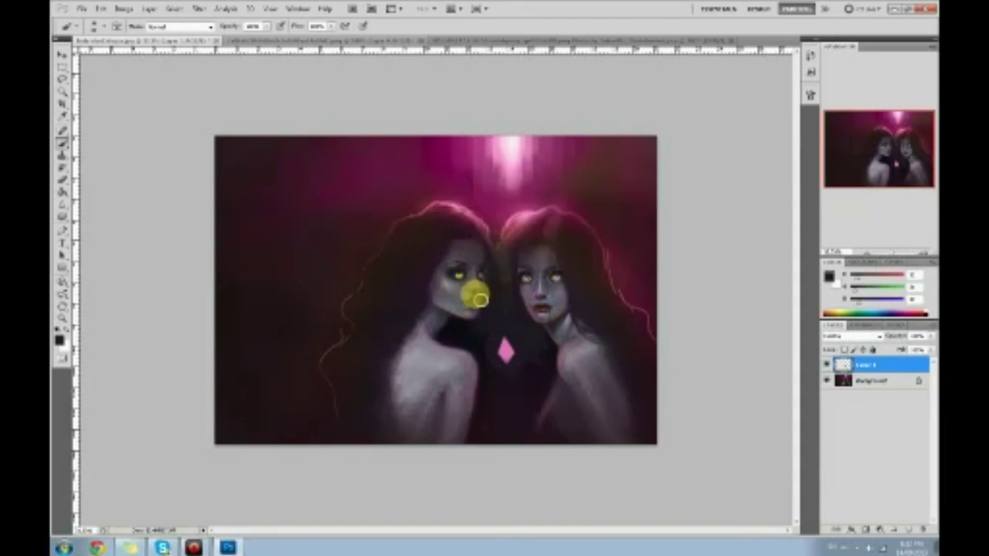
- Sample the diamond's pink, try drawing dangling earrings on both women, and undo the earring strokes
alt+click(508, 352)
drag(466, 327, 465, 331)
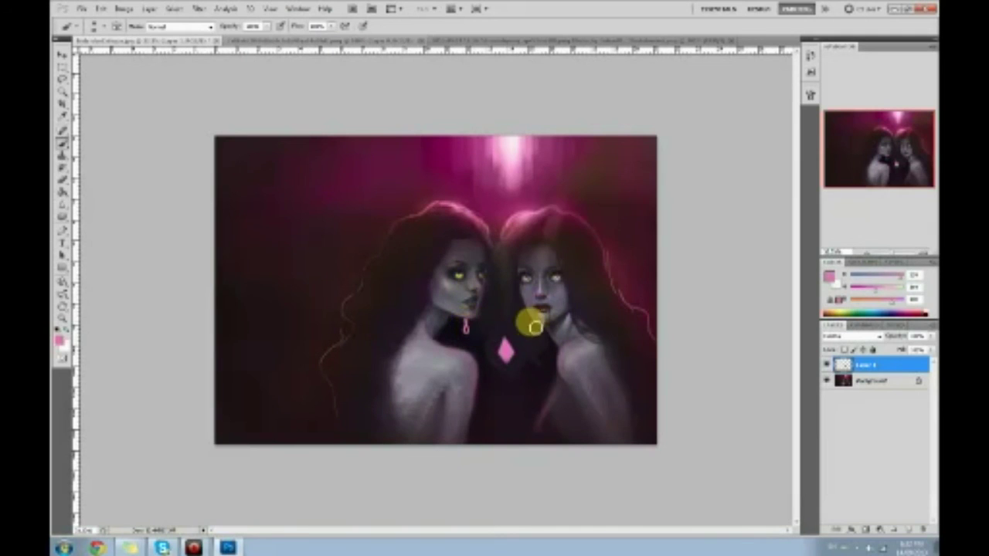
drag(570, 314, 570, 323)
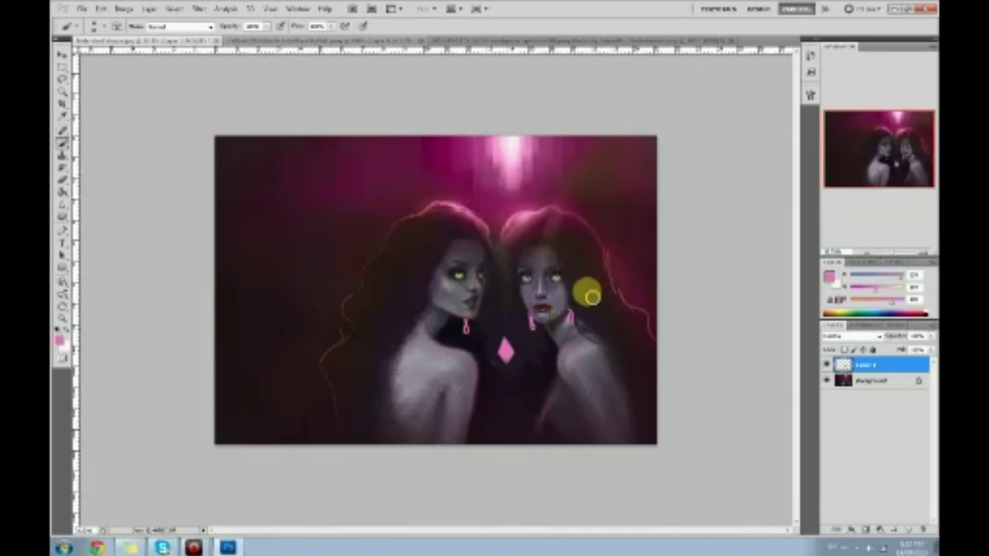
drag(426, 305, 431, 325)
key(ctrl+z)
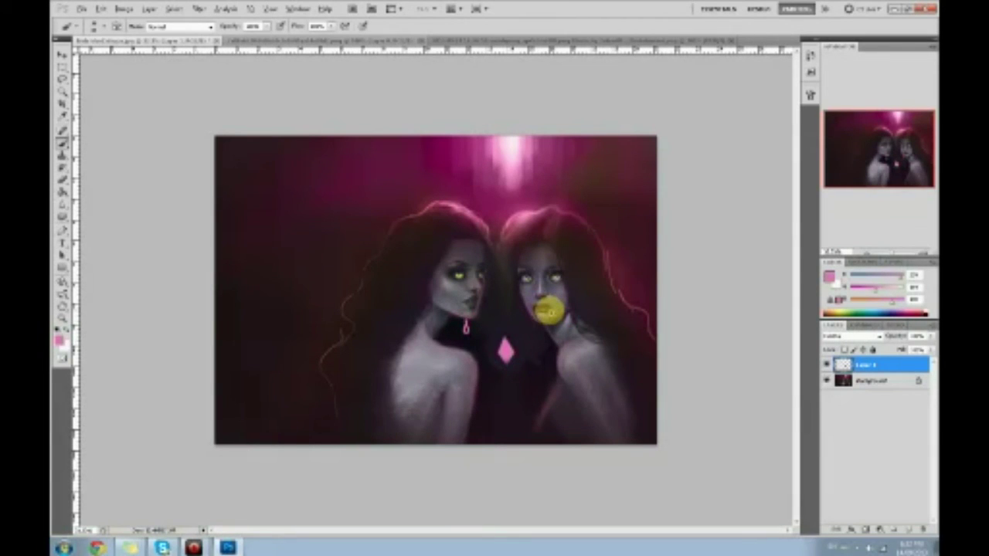
- Handwrite a short pink list of notes, including "sec. light source", in the painting's upper-left corner
mouse_move(239, 207)
mouse_down()
mouse_move(235, 215)
mouse_move(267, 177)
mouse_move(287, 173)
mouse_move(267, 190)
mouse_up()
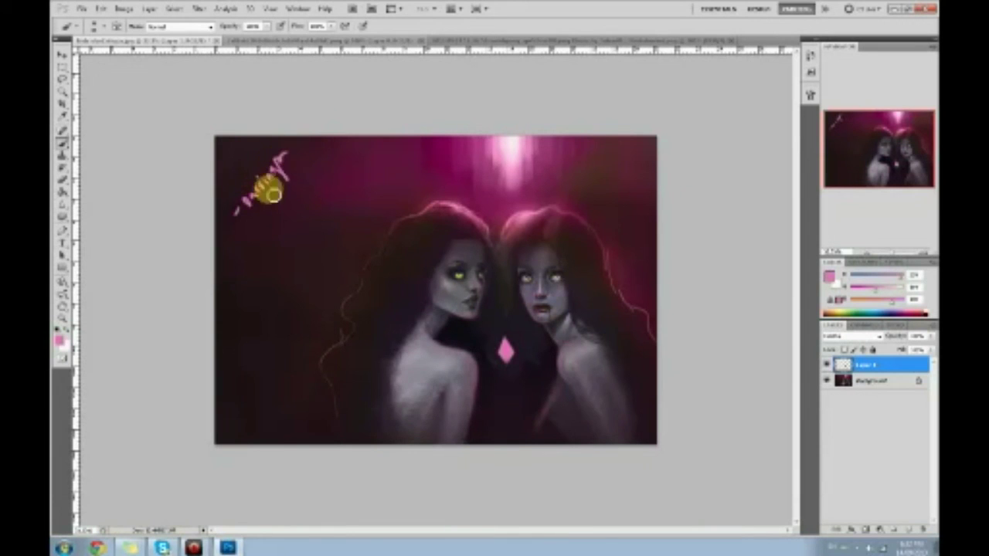
drag(235, 240, 265, 213)
mouse_move(288, 180)
mouse_down()
mouse_move(286, 161)
mouse_move(311, 180)
mouse_move(320, 150)
mouse_up()
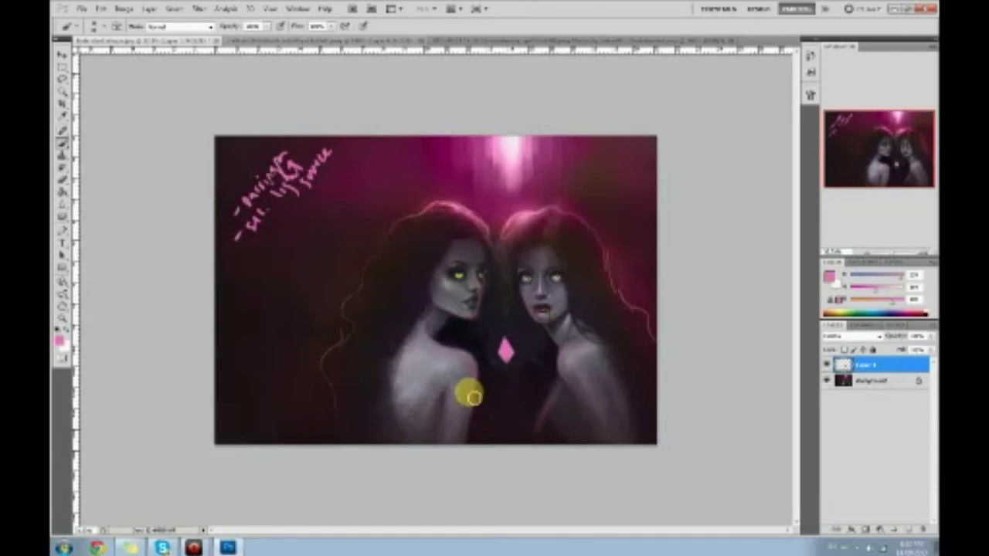
- Flatten the painting into the background layer and brush a soft, low-opacity pink glow around the diamond
key(ctrl+shift+s)
click(630, 275)
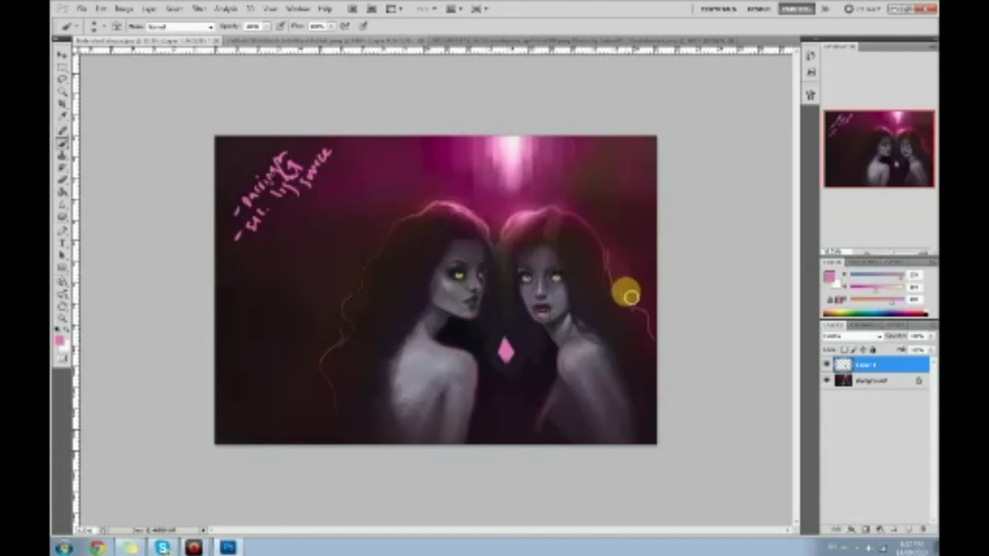
right_click(869, 380)
click(894, 477)
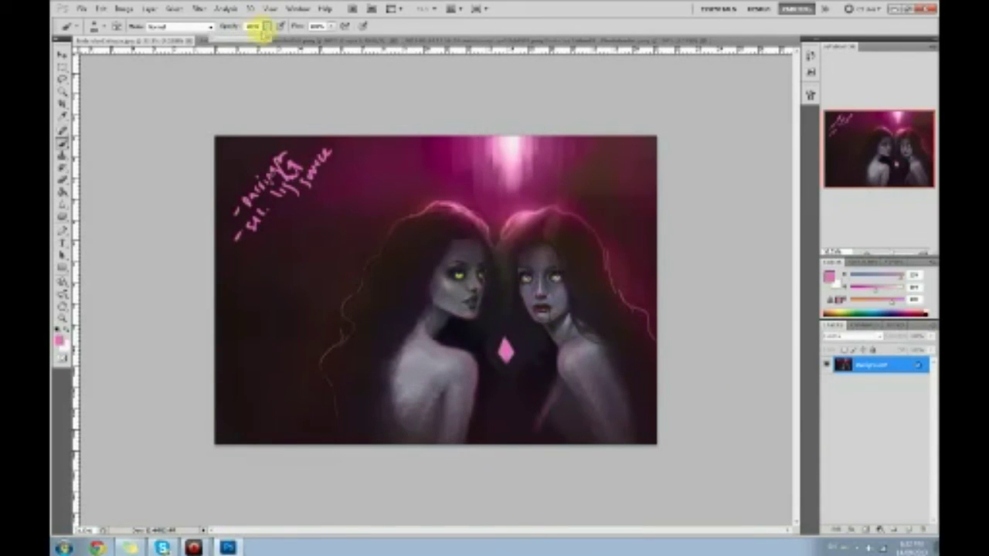
mouse_move(514, 342)
mouse_down()
mouse_move(508, 356)
mouse_move(504, 332)
mouse_up()
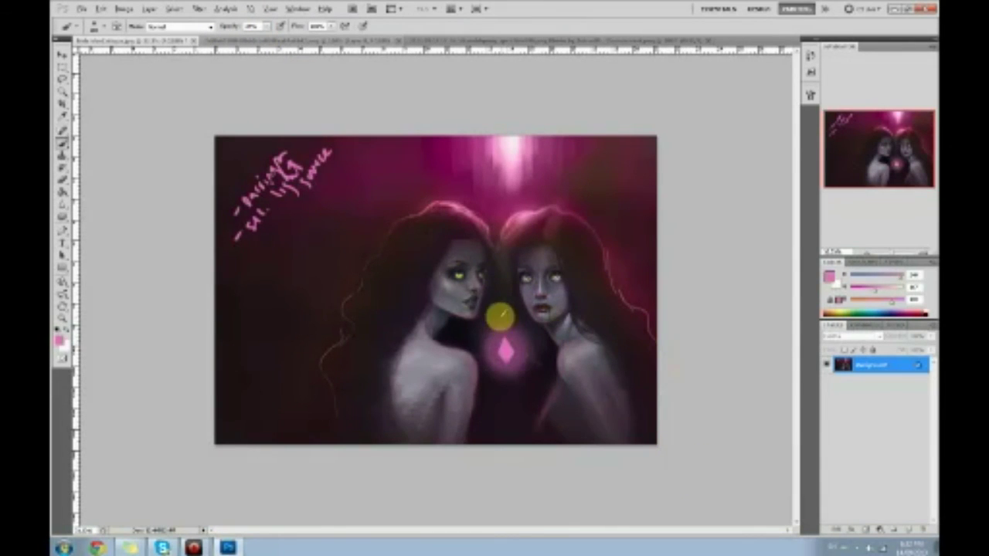